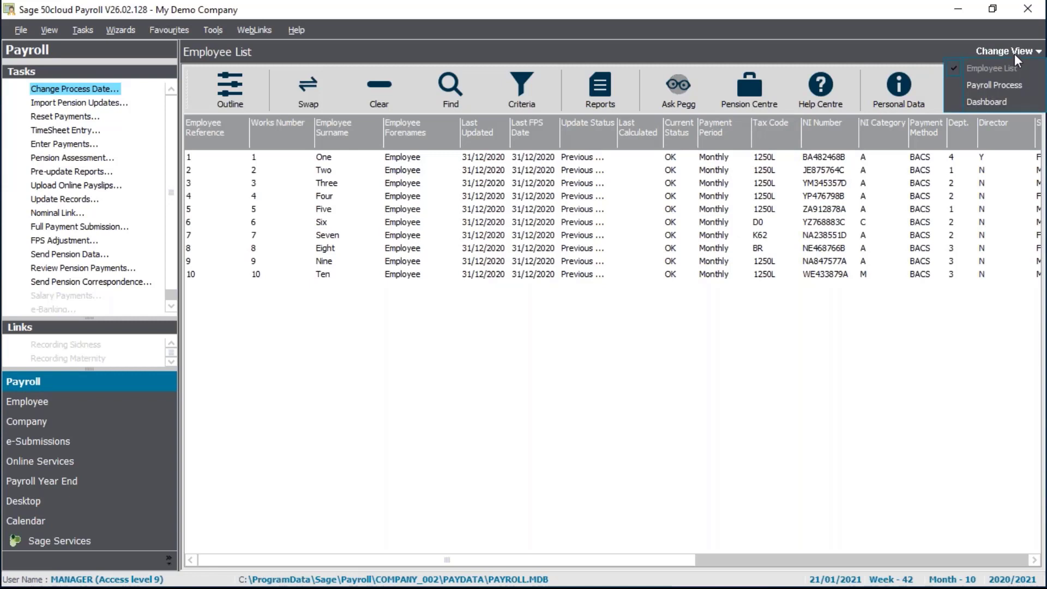
# - Switch to the Payroll Process view and enlarge the employee list so that all ten employees fit
pyautogui.click(1004, 83)
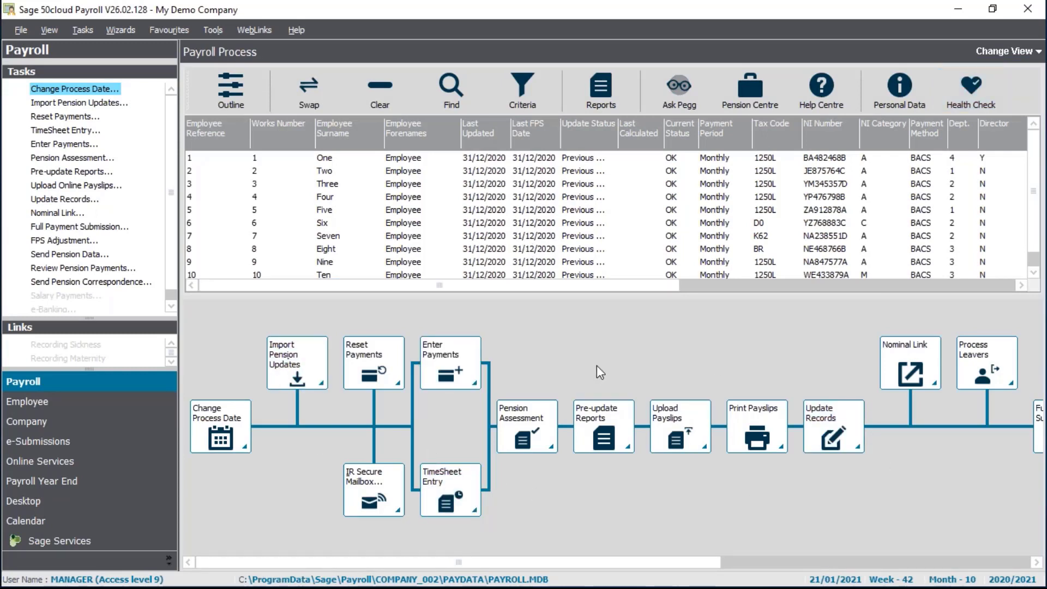
pyautogui.moveTo(622, 294); pyautogui.dragTo(617, 335)
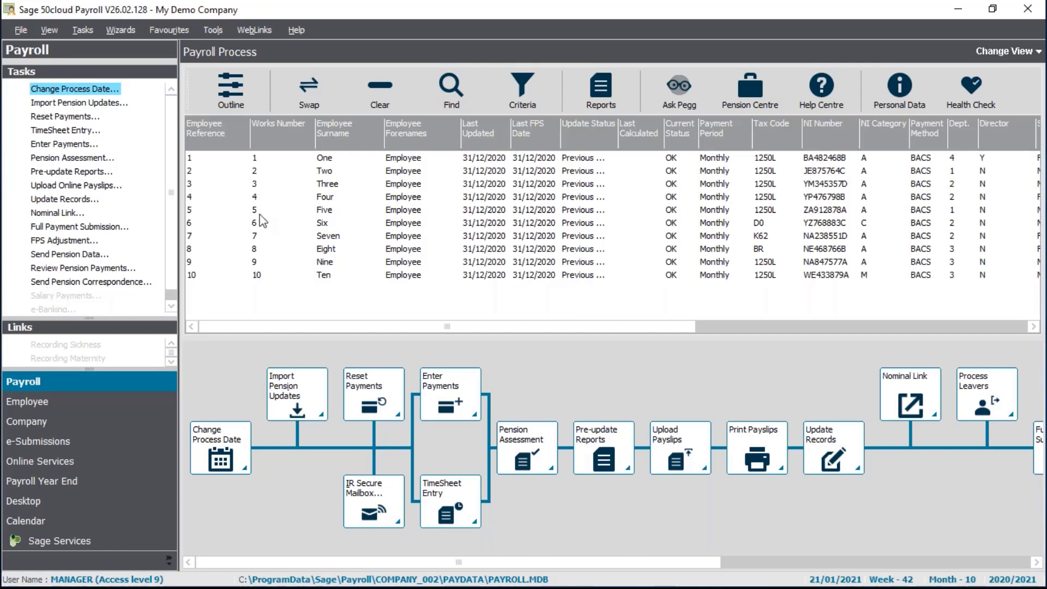
# - Start a Quick Employee record based on employee 3, copying over the existing record's information
pyautogui.click(318, 187)
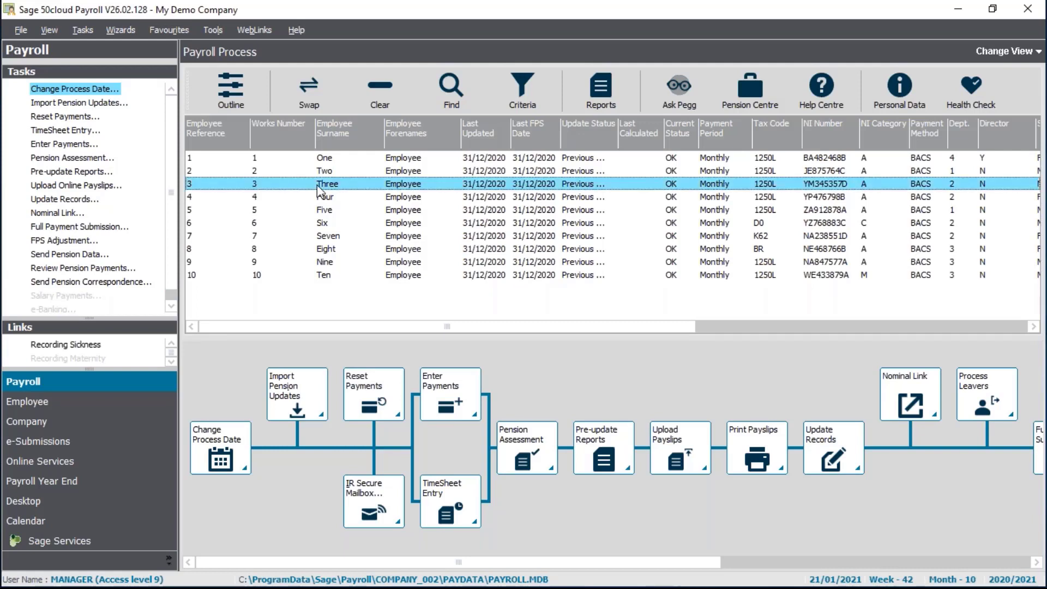
pyautogui.click(68, 410)
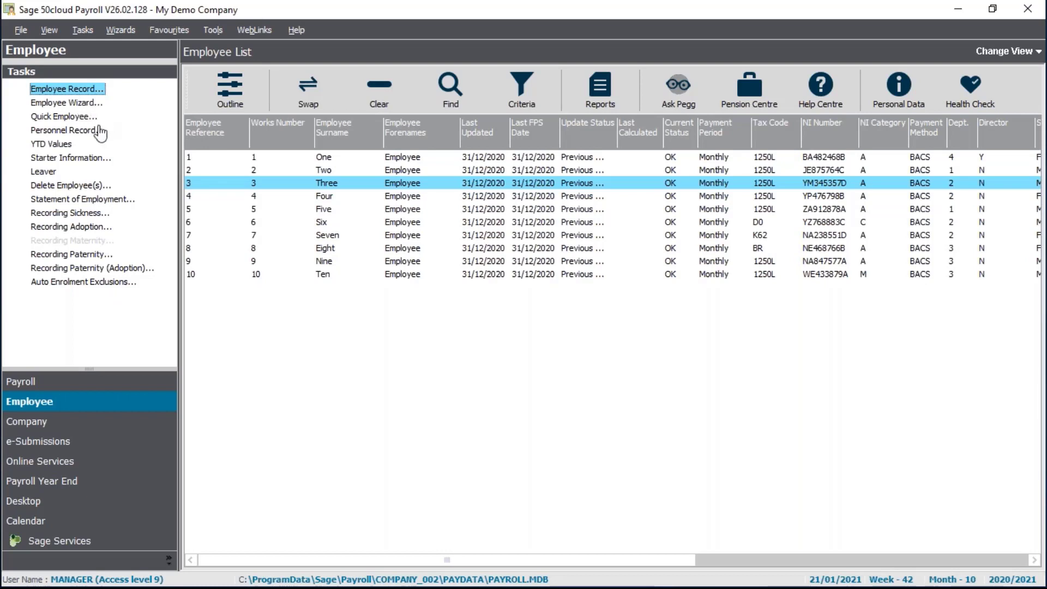
pyautogui.click(64, 116)
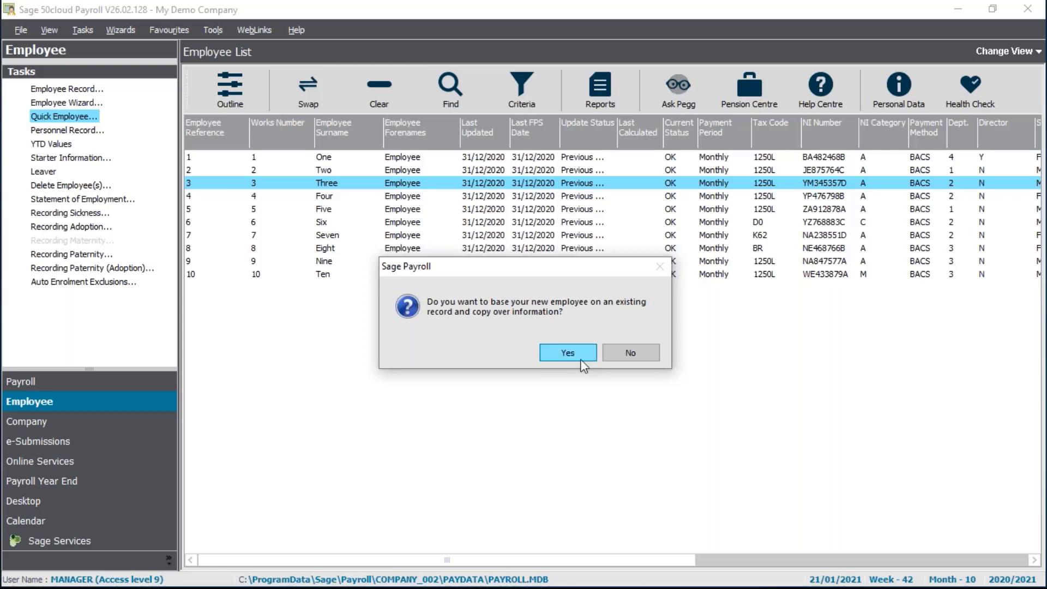
pyautogui.click(568, 353)
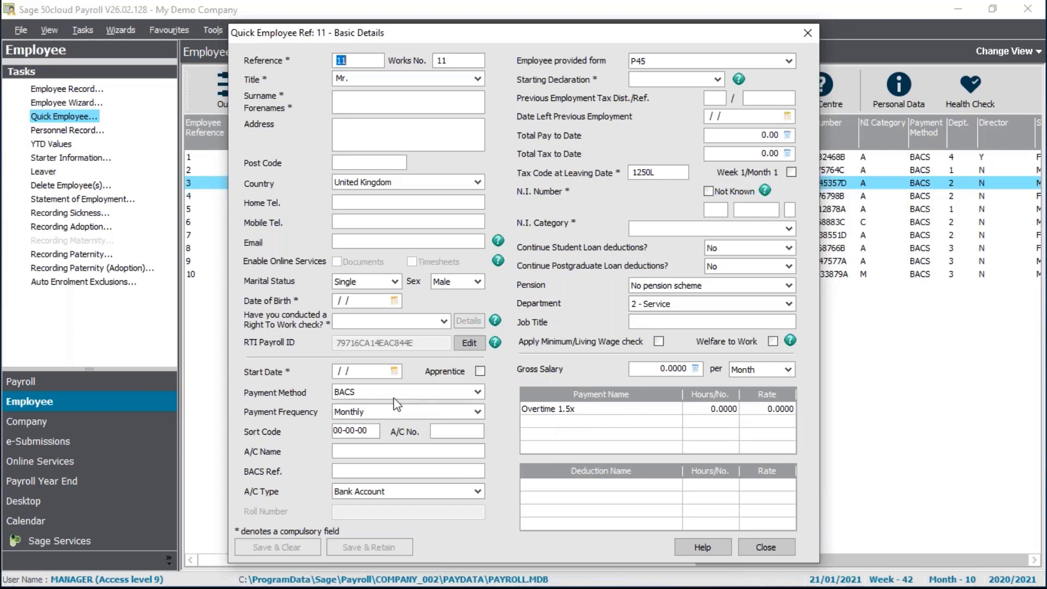
# - Enter the new employee's surname and forename
pyautogui.click(369, 104)
pyautogui.write('Eleven')
pyautogui.press('Tab')
pyautogui.write('Employee')
# - Fill in the new employee's two address lines and post code
pyautogui.press('Tab')
pyautogui.write('Address 1')
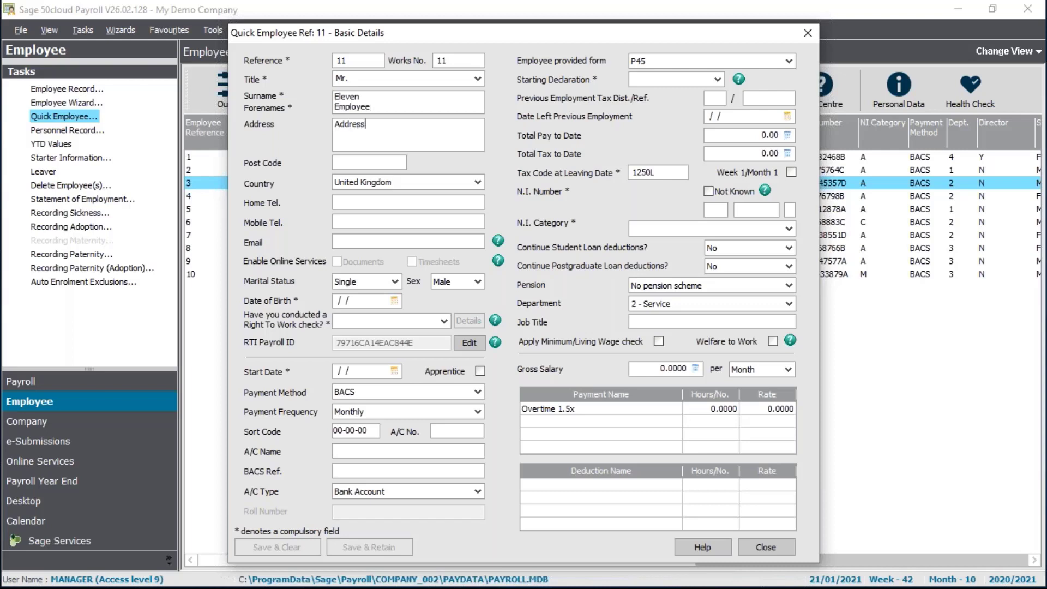
pyautogui.press('Return')
pyautogui.write('Address 2')
pyautogui.press('Tab')
pyautogui.write('NE1 A')
pyautogui.press('BackSpace')
pyautogui.write('2AA')
# - Fill in the new employee's email address and date of birth
pyautogui.press('Tab')
pyautogui.press('Tab')
pyautogui.press('Tab')
pyautogui.press('Tab')
pyautogui.write('email@sage.com')
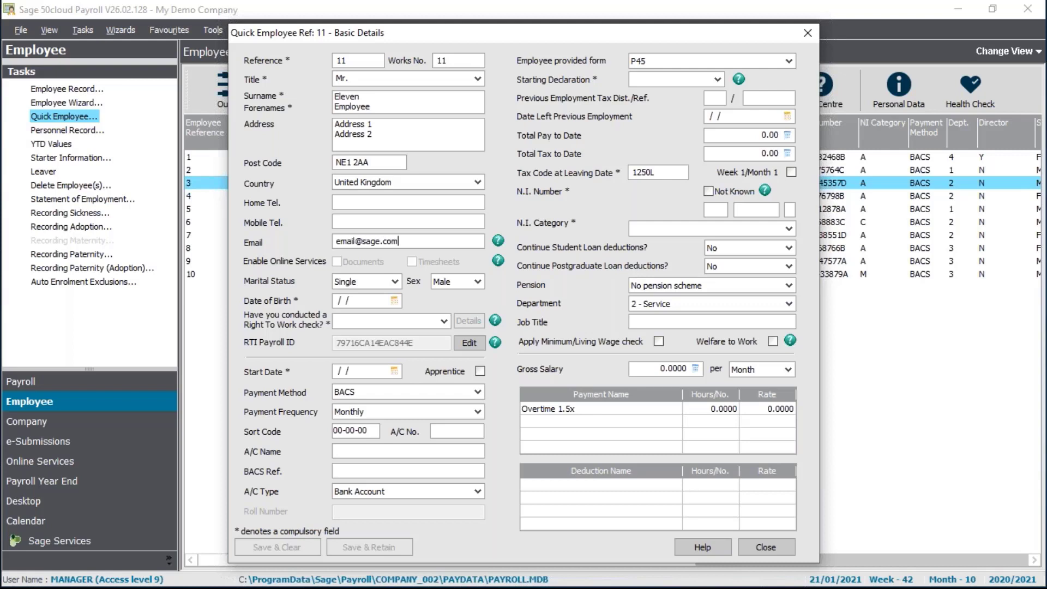
pyautogui.press('Tab')
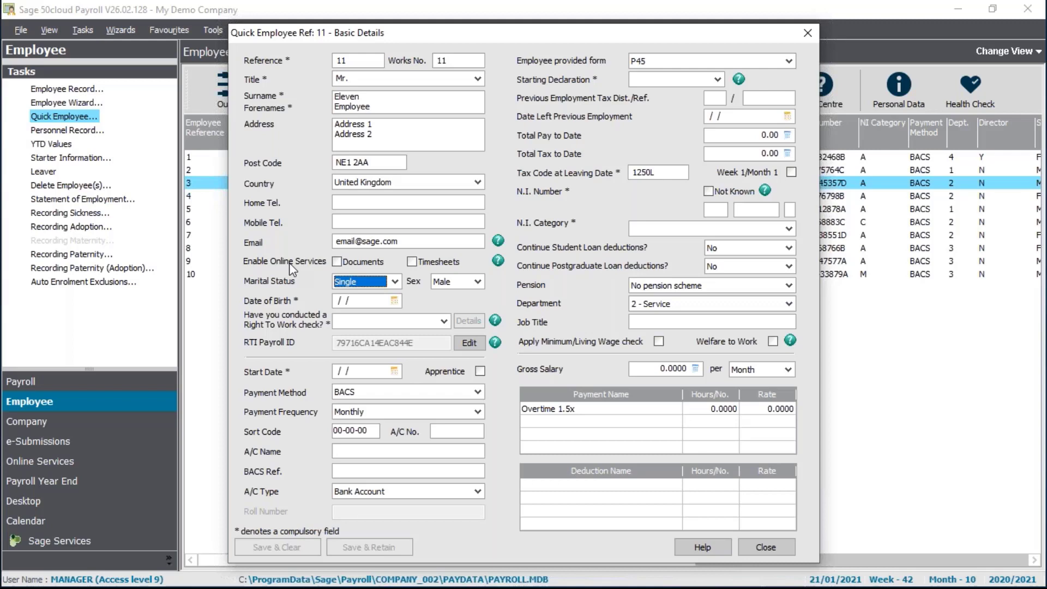
pyautogui.click(360, 301)
pyautogui.write('09031980')
pyautogui.press('Tab')
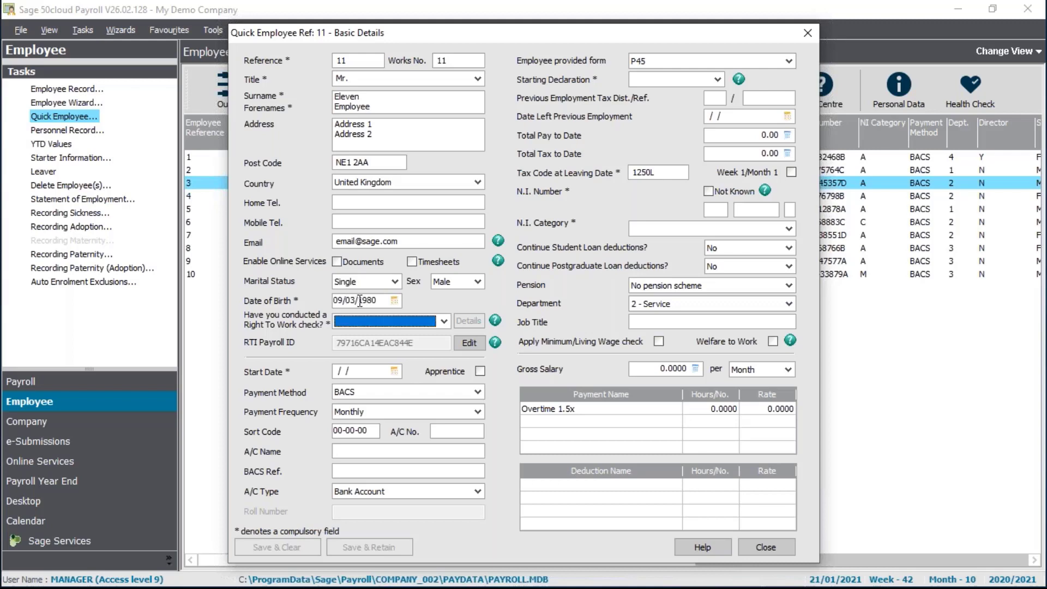
# - Answer Yes to the Right To Work check and choose UK Passport as the supporting document type
pyautogui.click(440, 322)
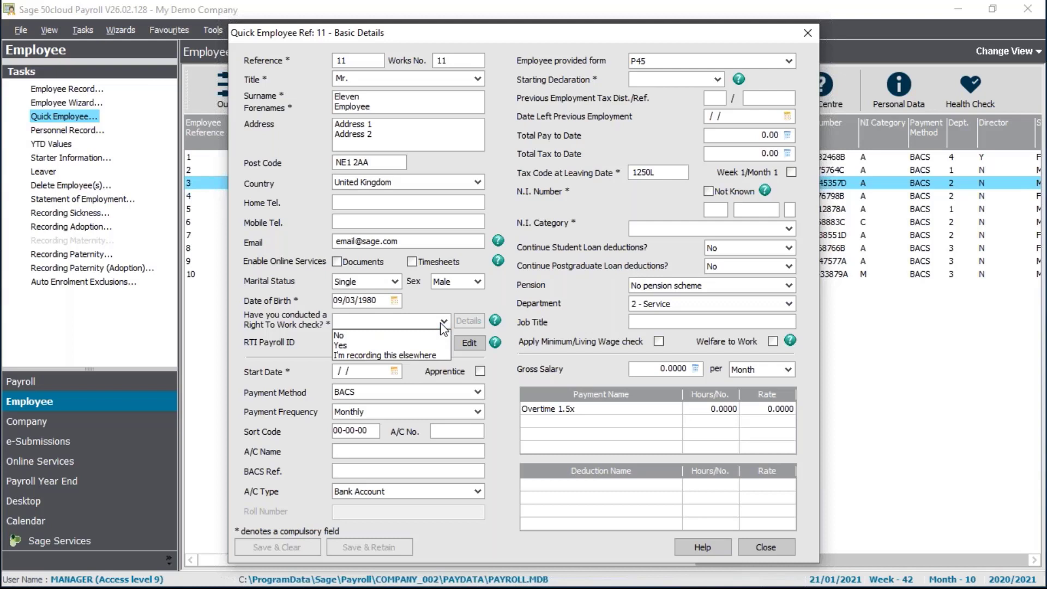
pyautogui.click(411, 343)
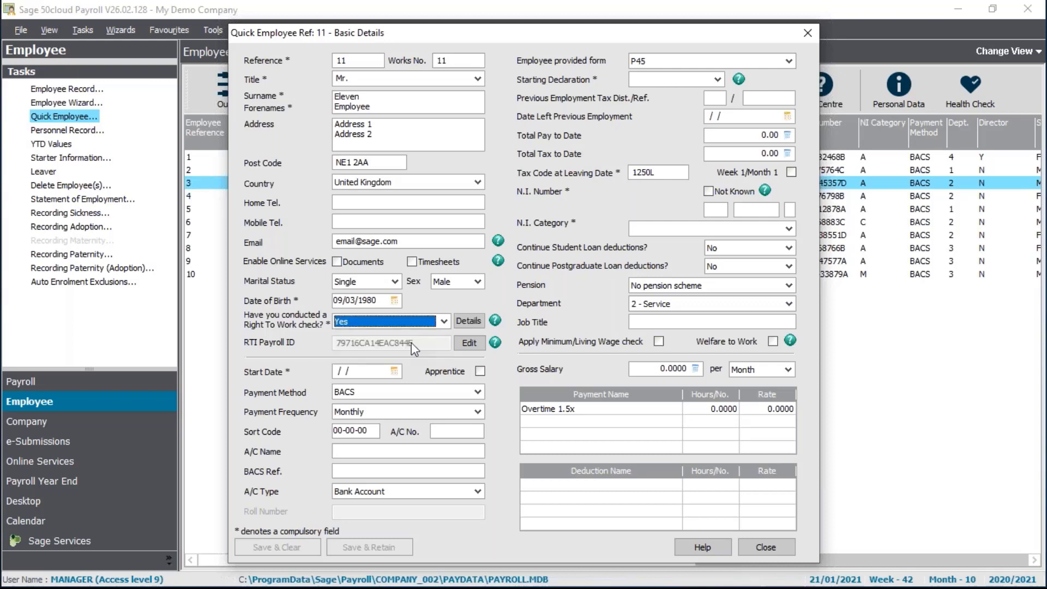
pyautogui.click(463, 323)
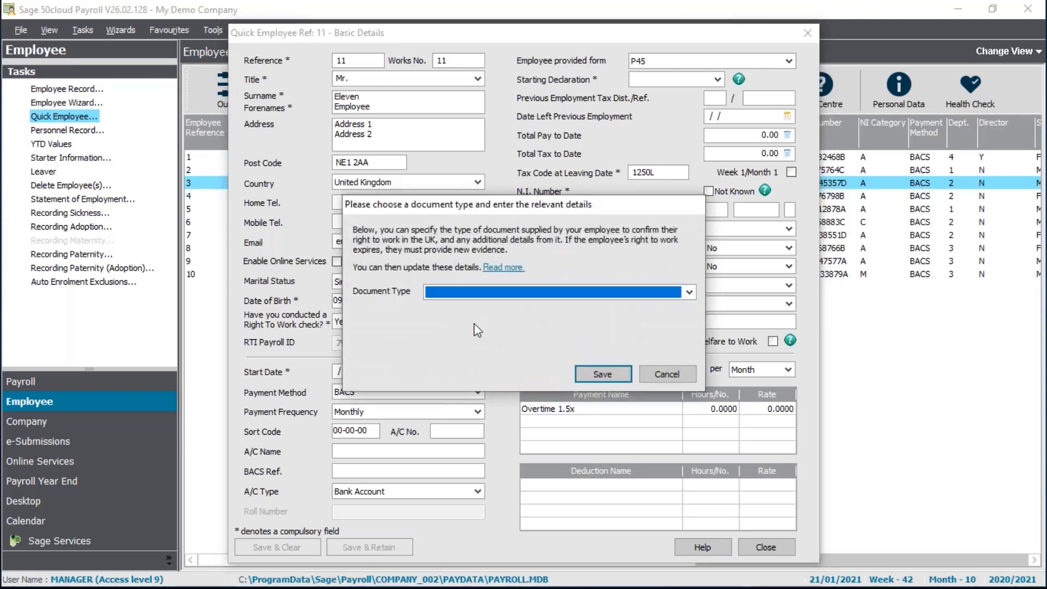
pyautogui.click(495, 293)
pyautogui.press('Down')
pyautogui.press('Return')
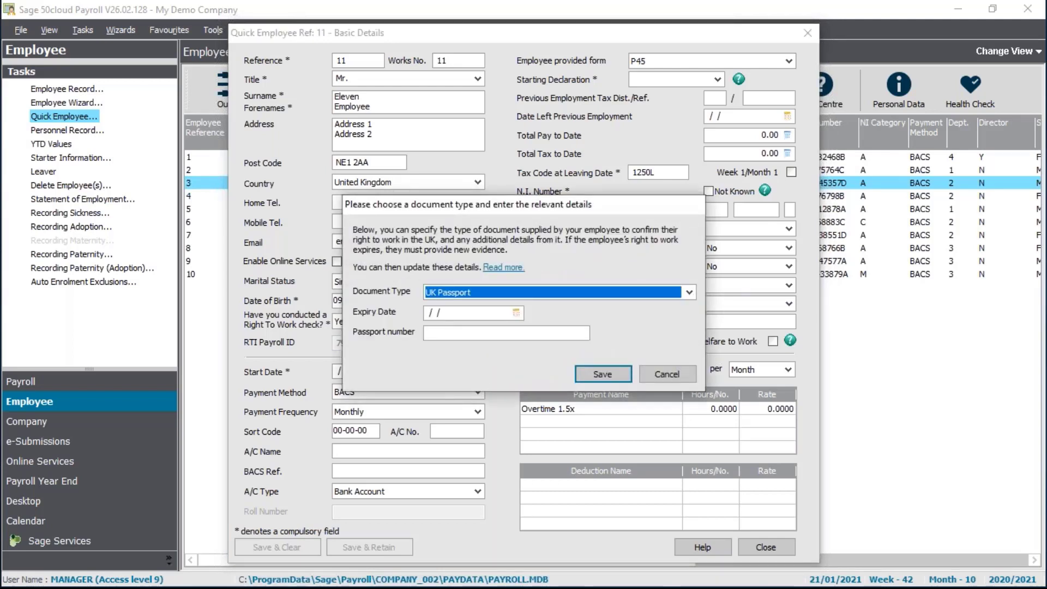
# - Set the passport's expiry date to 30/06/2025, enter the passport number and save the document details
pyautogui.press('Tab')
pyautogui.write('30/06/2')
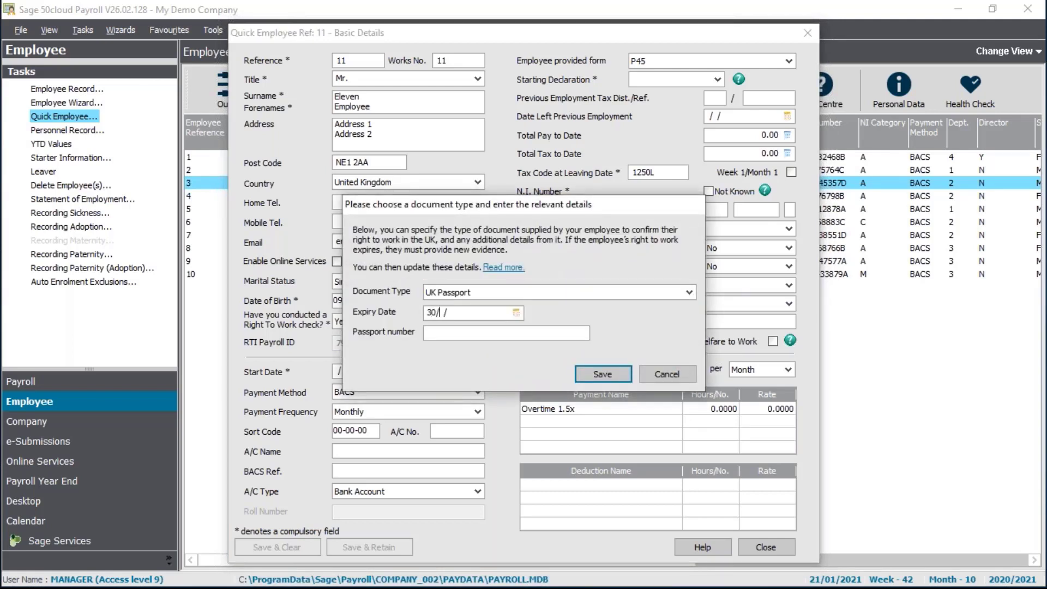
pyautogui.write('025')
pyautogui.press('Tab')
pyautogui.write('999999999')
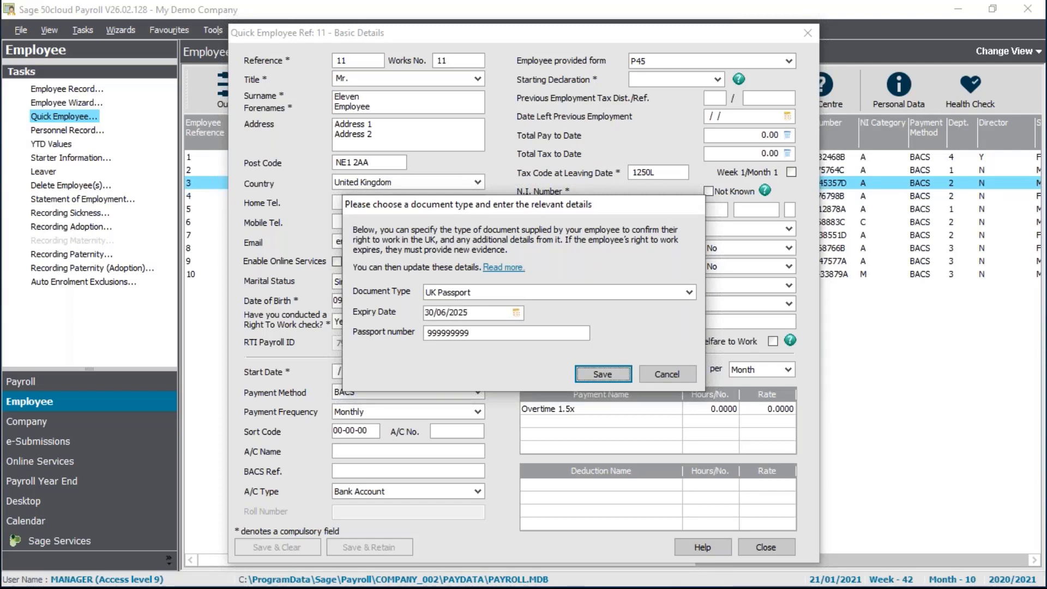
pyautogui.click(594, 381)
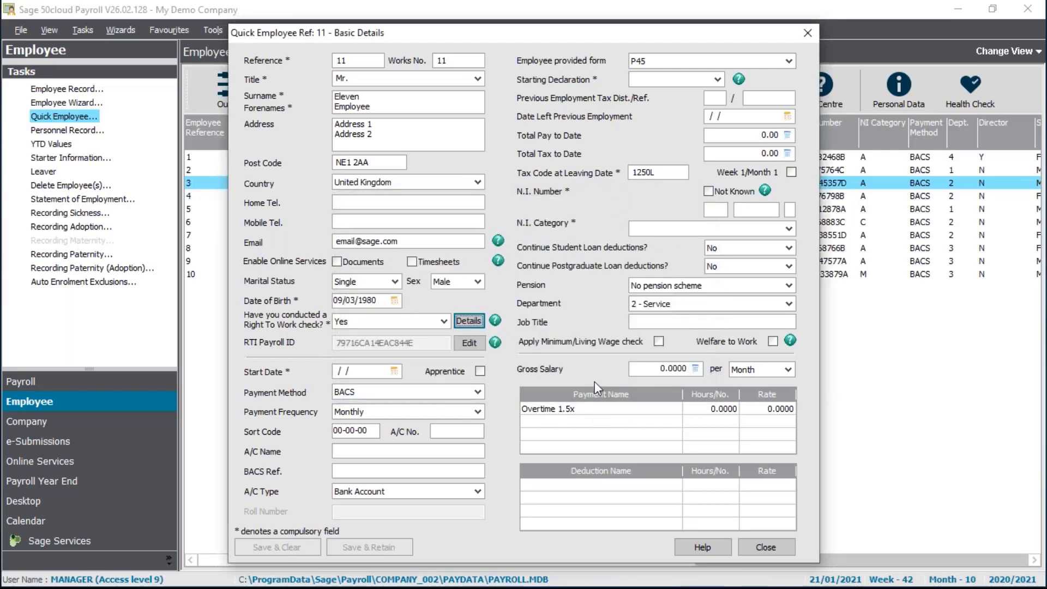
# - Set the employee's start date to 11/01/2021 and the employee provided form to P46
pyautogui.click(337, 370)
pyautogui.click(394, 372)
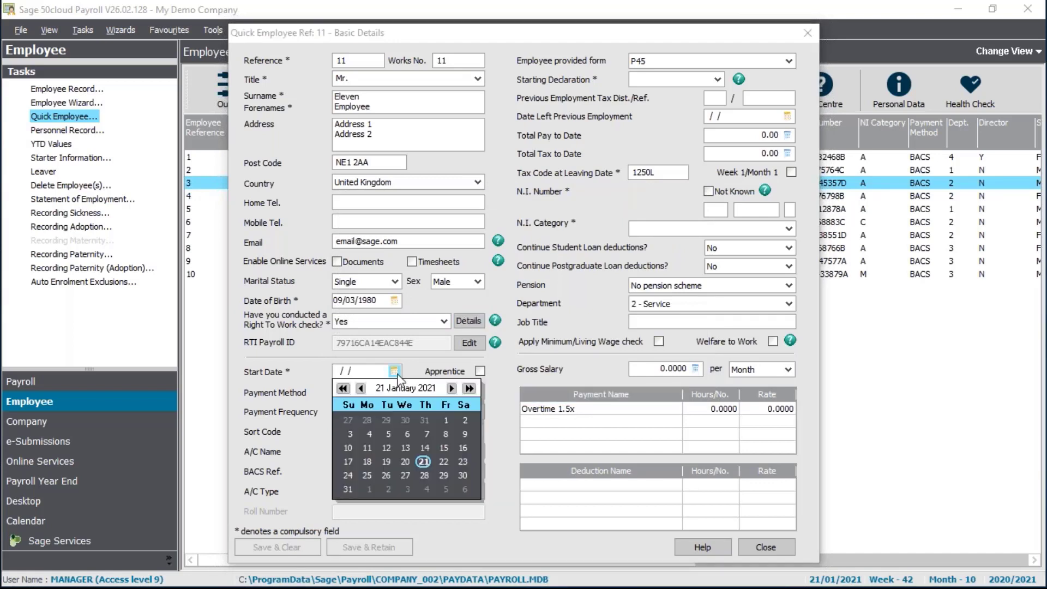
pyautogui.click(371, 451)
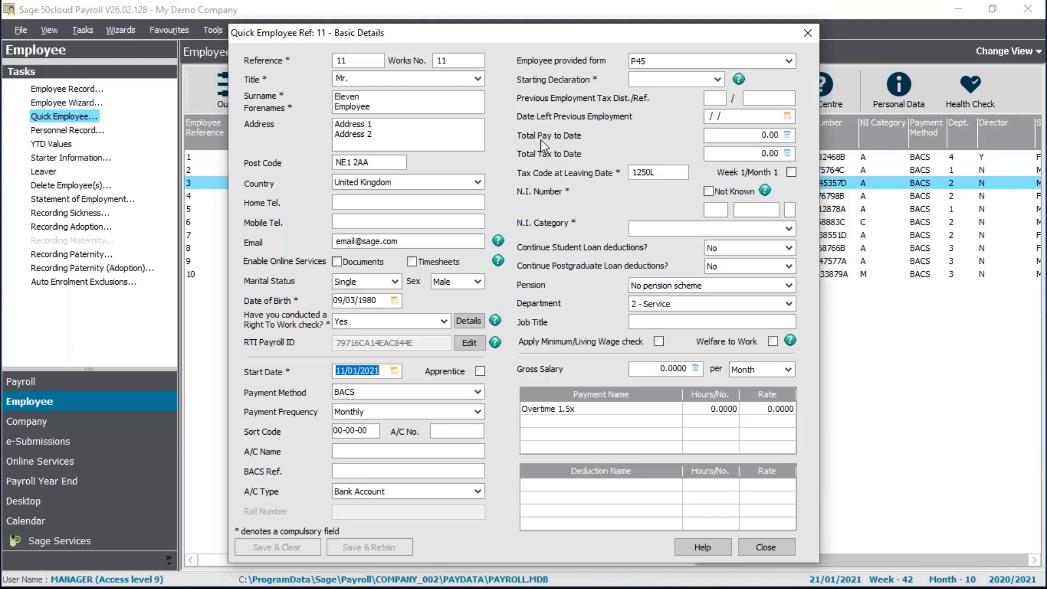
pyautogui.click(750, 61)
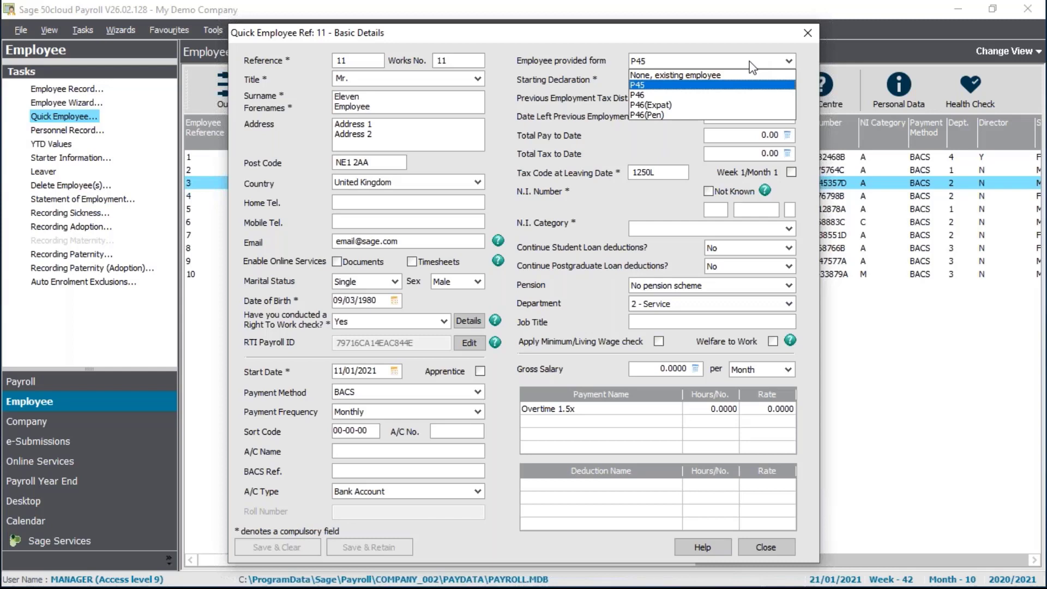
pyautogui.click(743, 96)
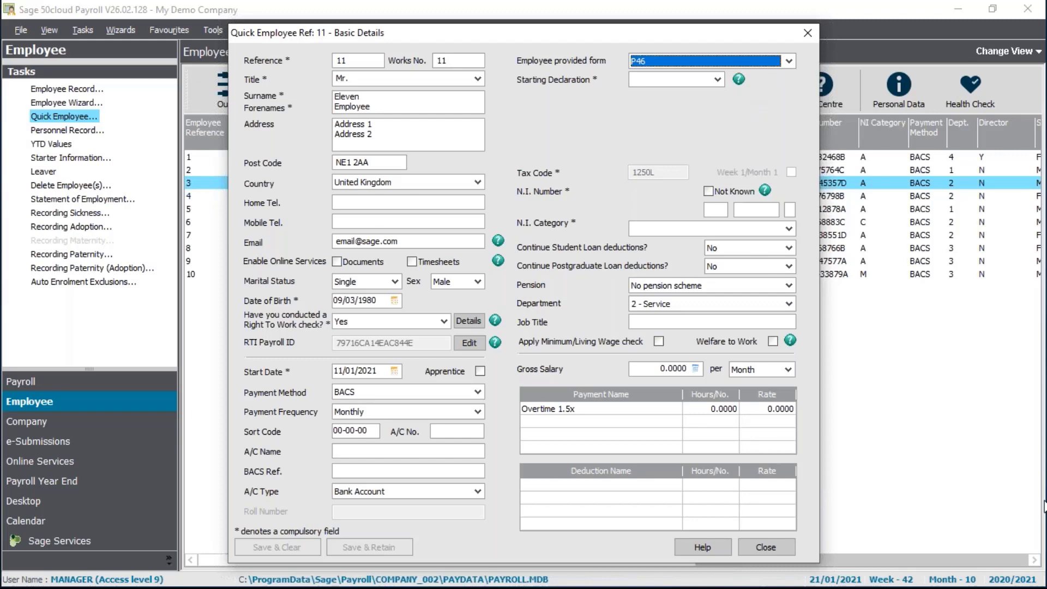
# - Switch to the web browser and view the HMRC links in the Payroll Fast Start 2 handout
pyautogui.hotkey('alt', 'Tab')
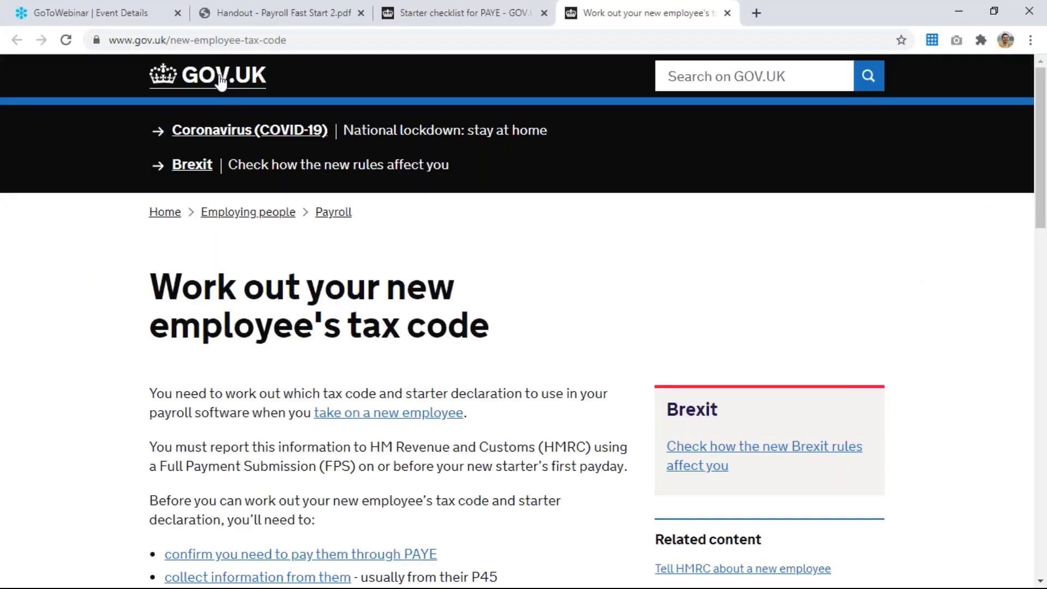
pyautogui.click(264, 16)
pyautogui.scroll(-5, 399, 456)
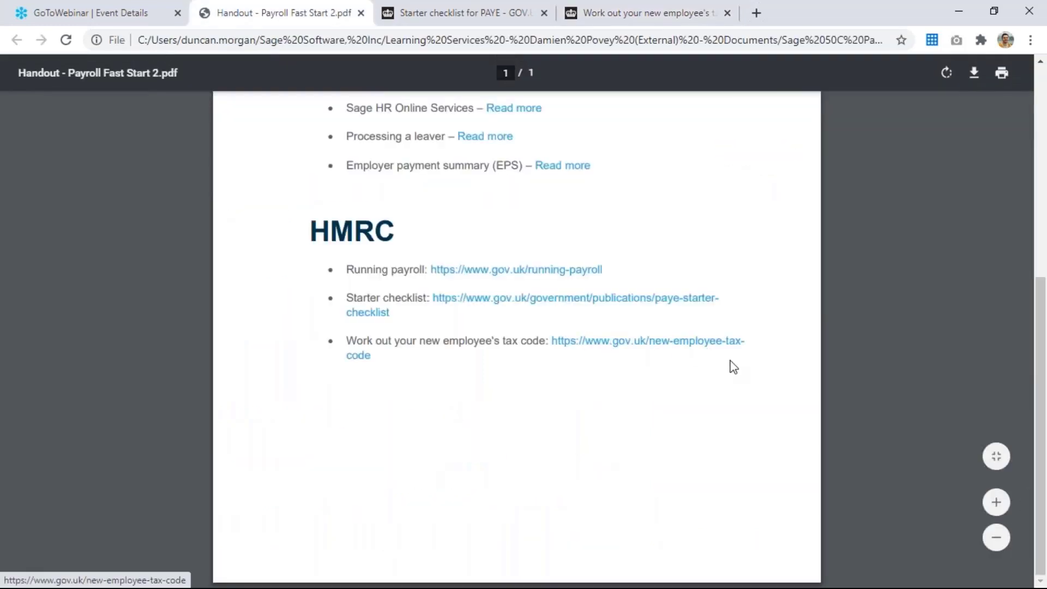
pyautogui.scroll(5, 690, 392)
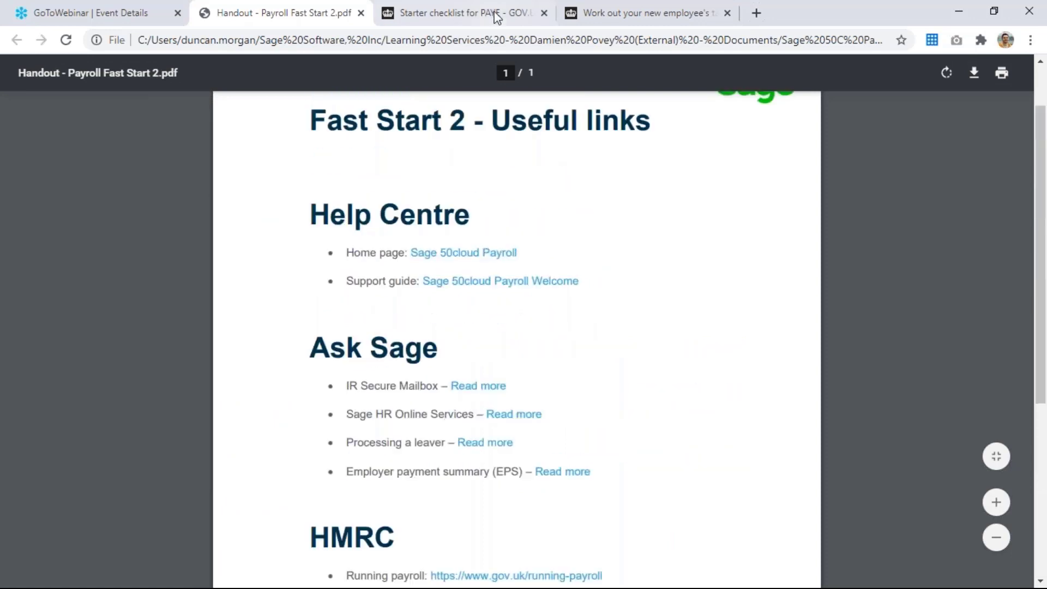
# - Open the printable starter checklist PDF from the GOV.UK Starter checklist for PAYE page
pyautogui.click(497, 16)
pyautogui.scroll(-2, 479, 249)
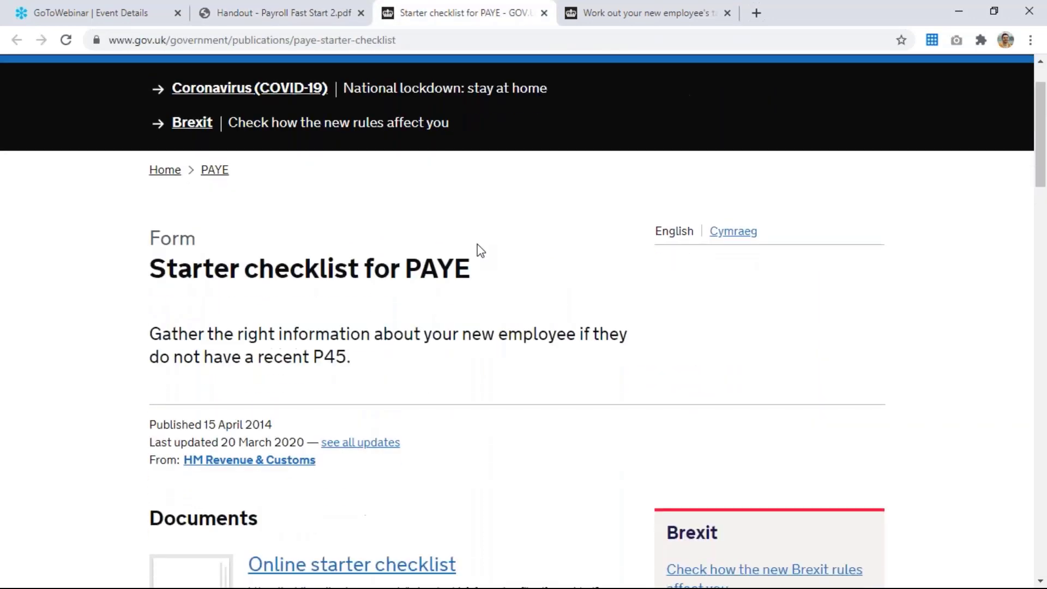
pyautogui.scroll(-1, 281, 309)
pyautogui.scroll(-4, 439, 340)
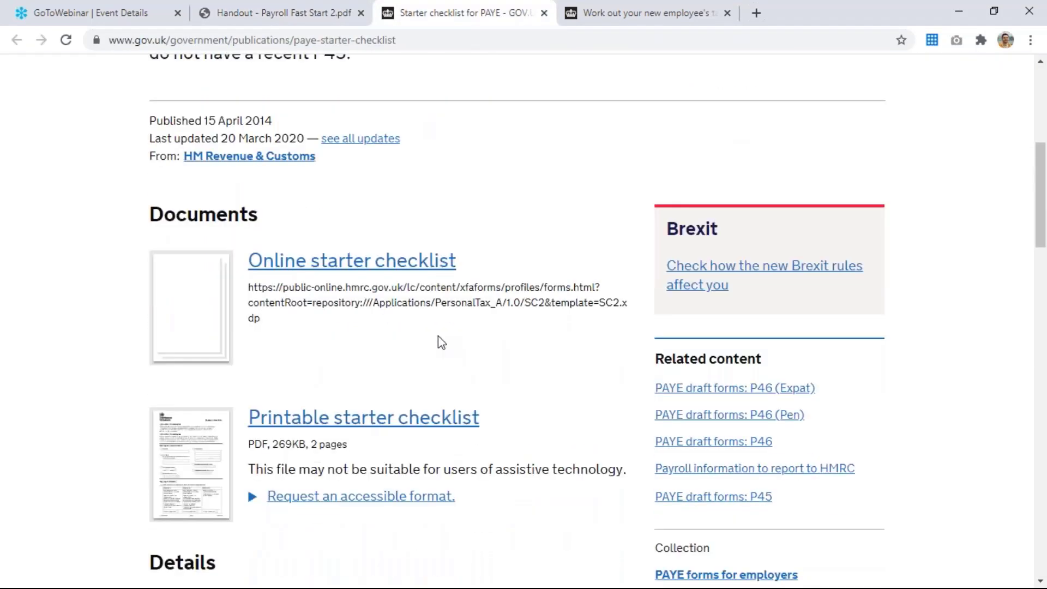
pyautogui.scroll(-2, 438, 336)
pyautogui.click(369, 341)
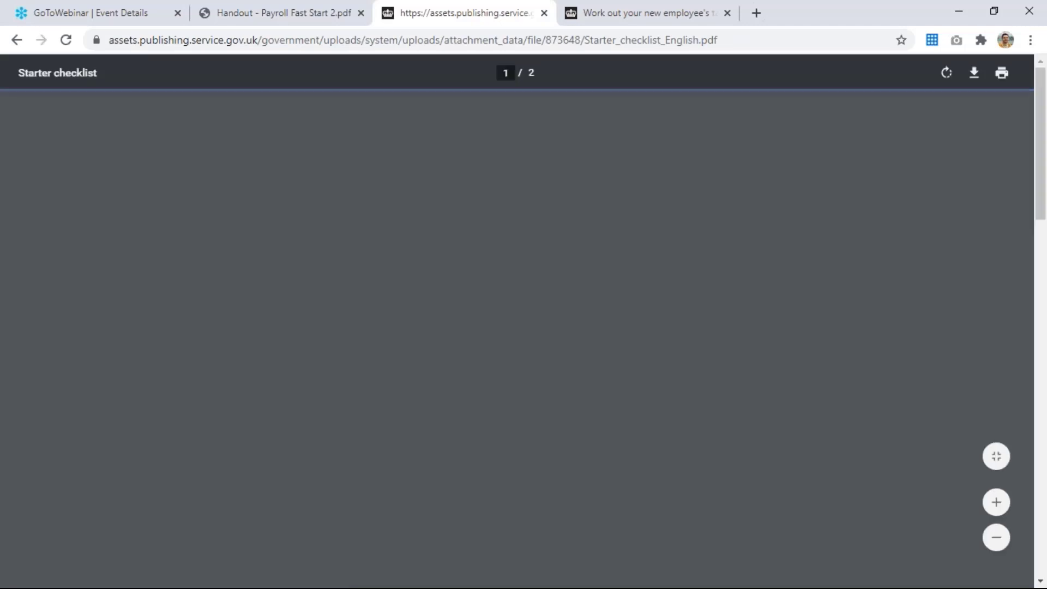
# - Examine the starter checklist's personal details, employee statements A to C, student and postgraduate loan questions, and declaration
pyautogui.scroll(-3, 574, 316)
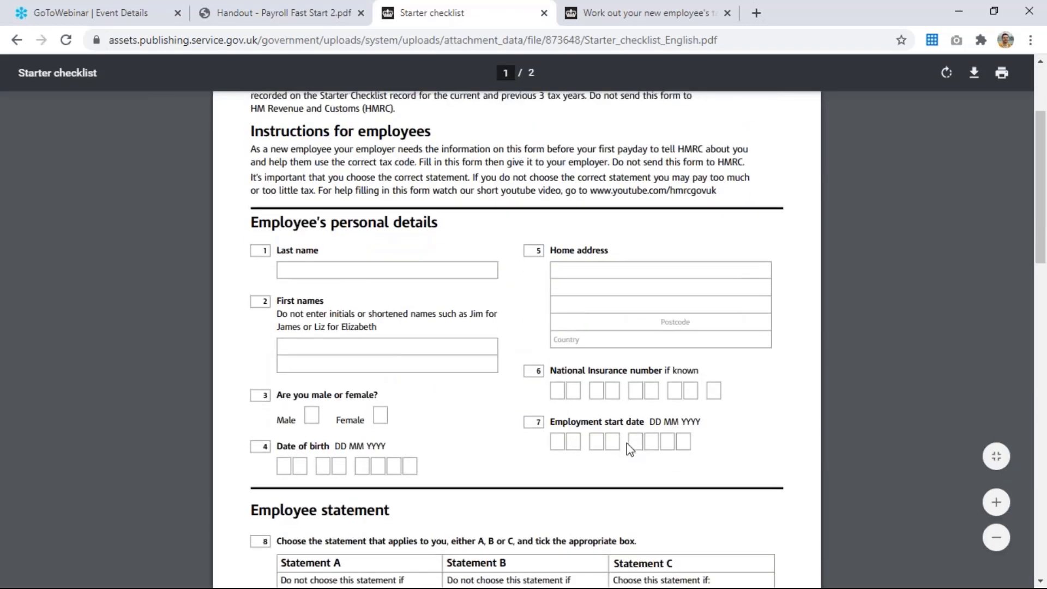
pyautogui.scroll(-4, 627, 443)
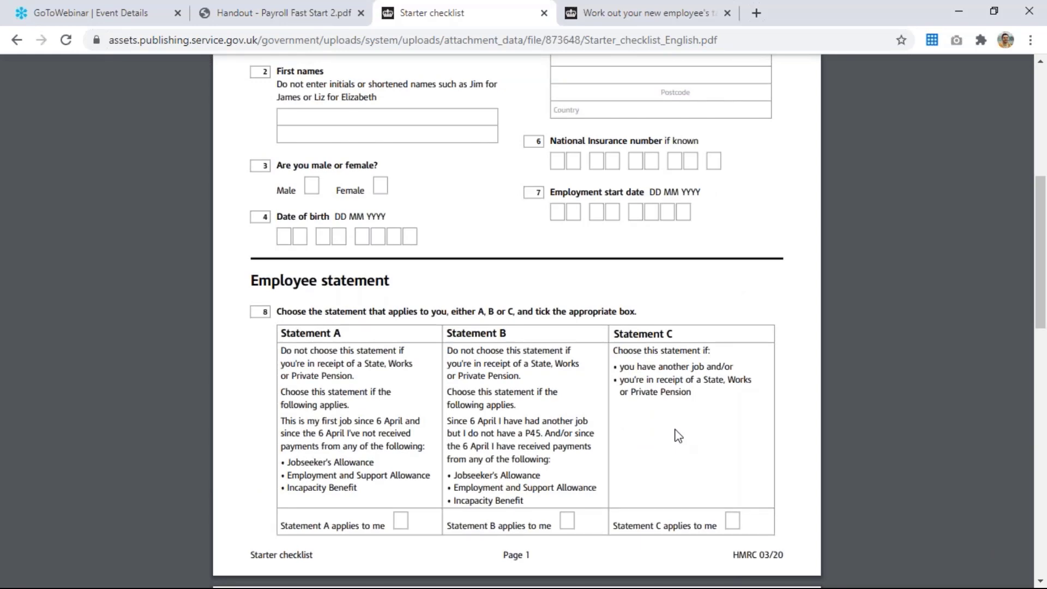
pyautogui.scroll(-10, 679, 436)
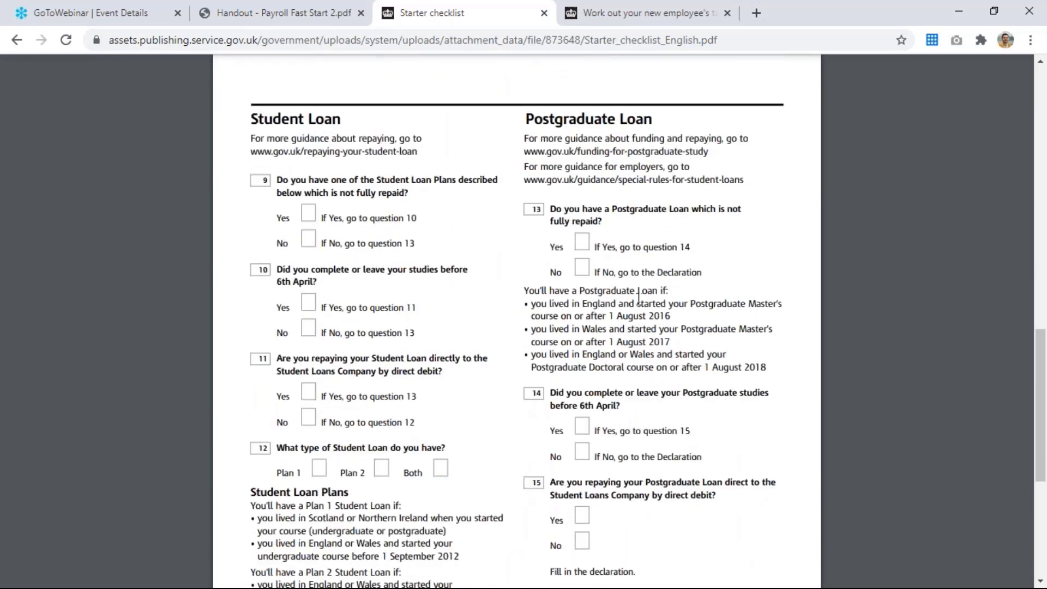
pyautogui.scroll(-1, 639, 298)
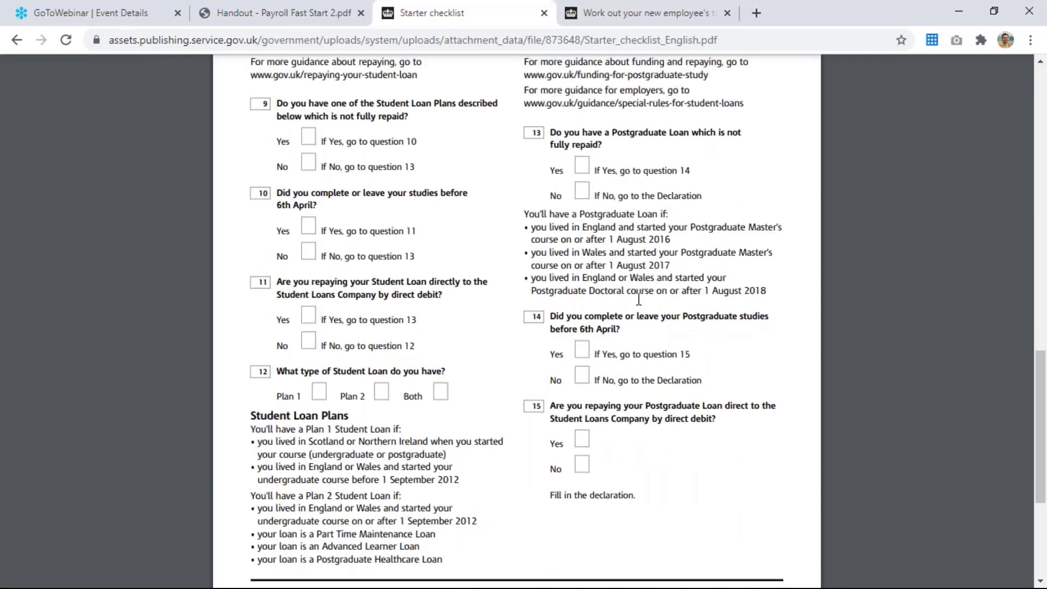
pyautogui.scroll(-3, 639, 299)
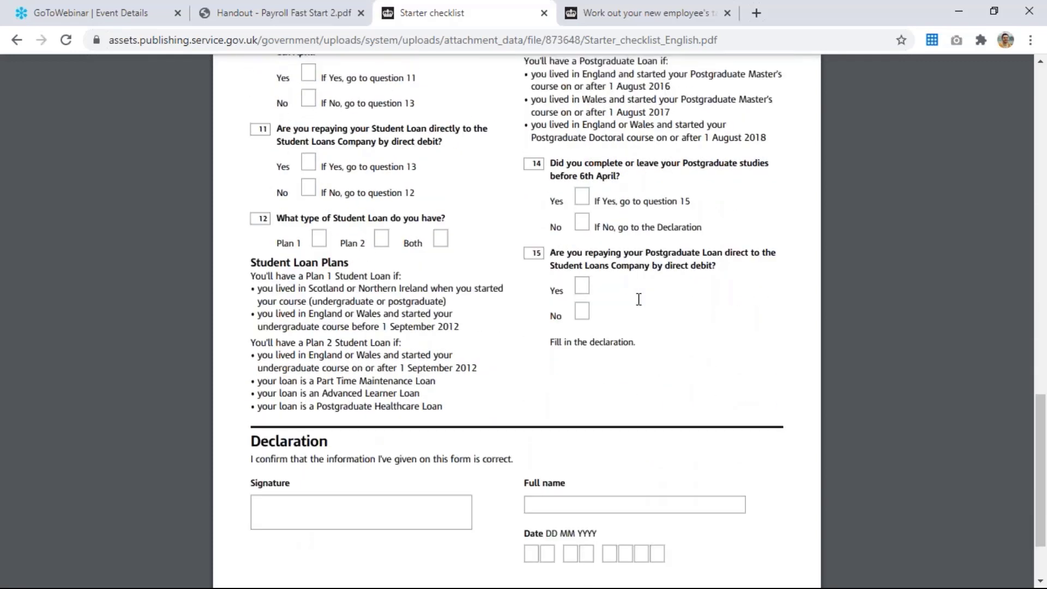
pyautogui.scroll(20, 639, 299)
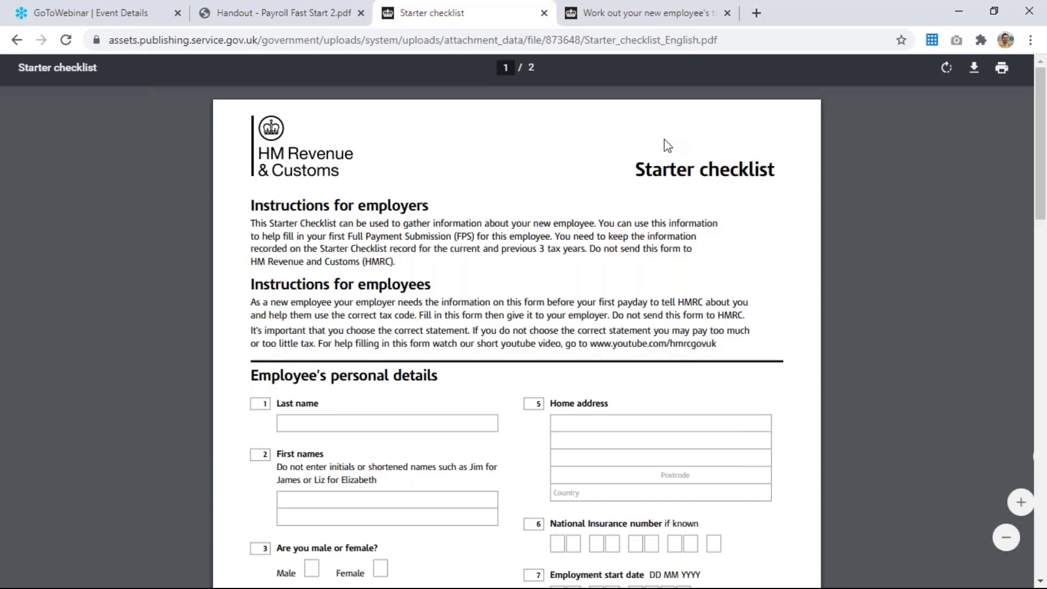
pyautogui.scroll(-15, 650, 314)
pyautogui.scroll(6, 650, 314)
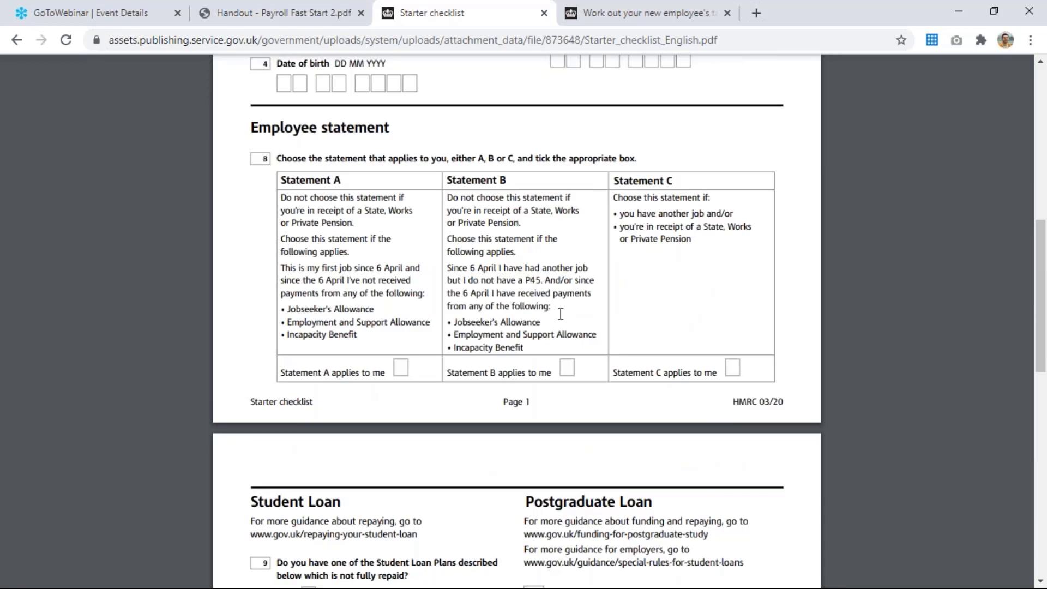
pyautogui.scroll(10, 561, 314)
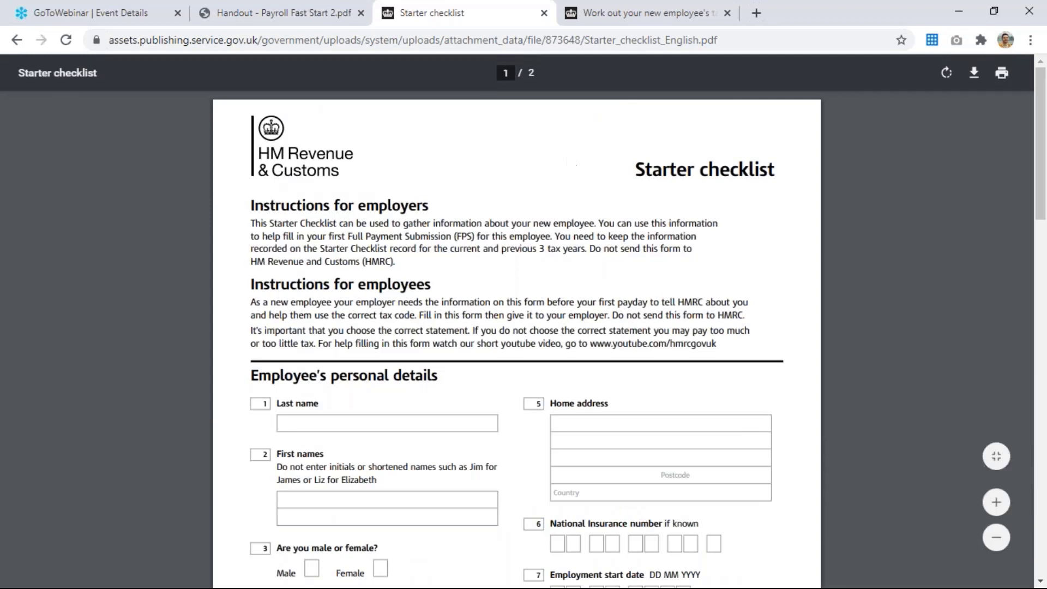
# - Return to Sage 50cloud Payroll and set the new employee's starting declaration to Statement B
pyautogui.click(960, 12)
pyautogui.click(676, 80)
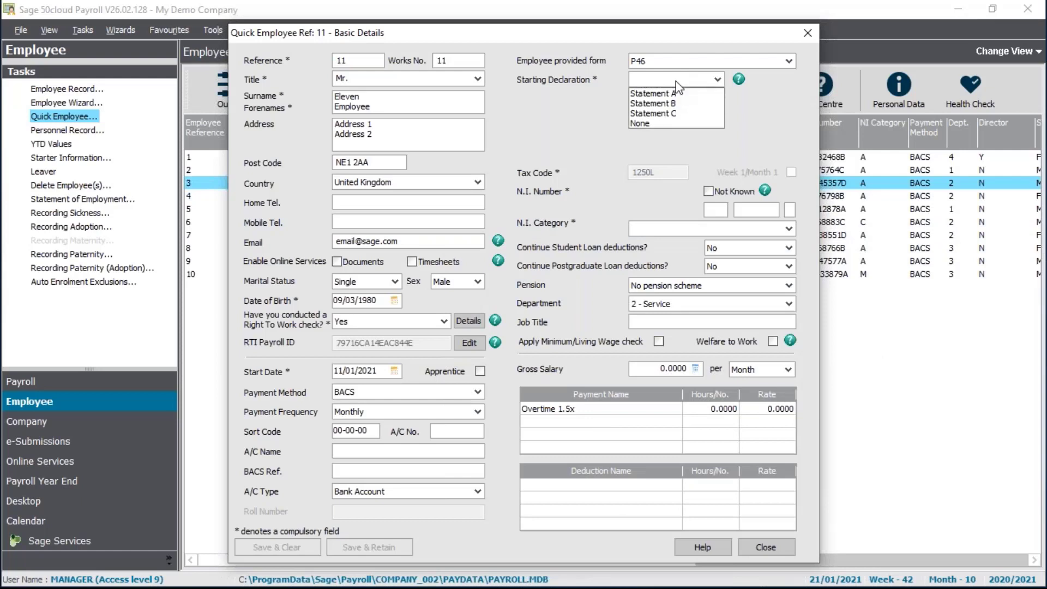
pyautogui.click(704, 105)
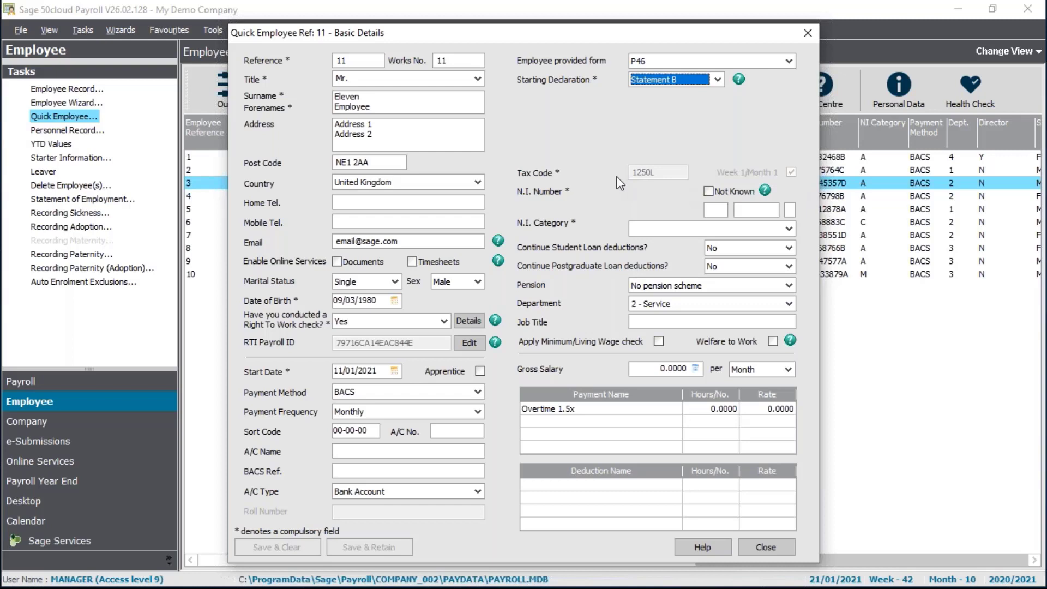
# - Enter the employee's National Insurance number and set the N.I. category to A - Standard Rate Contributions
pyautogui.click(721, 212)
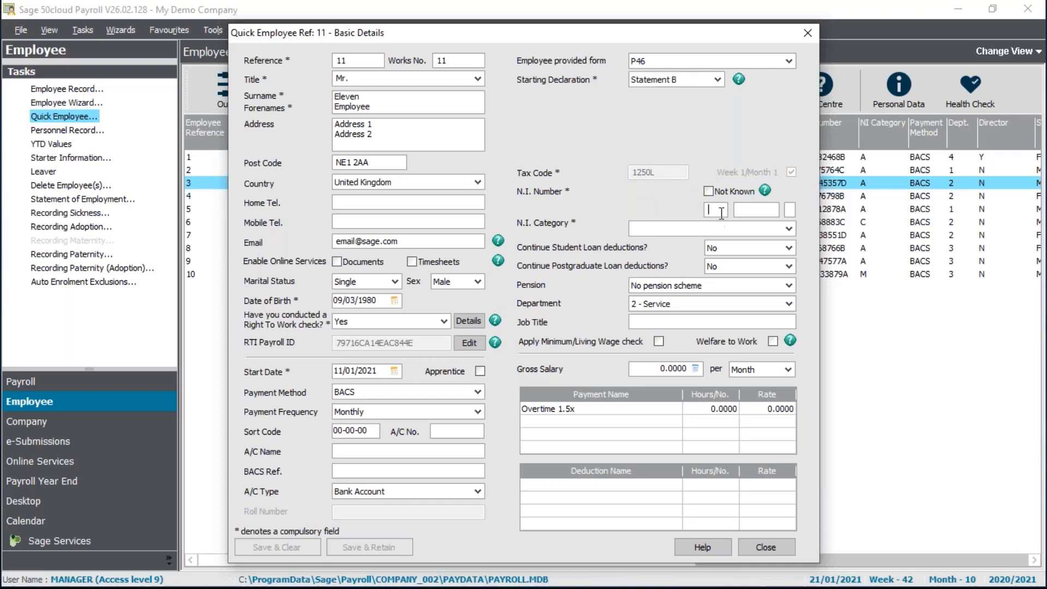
pyautogui.write('AA123456')
pyautogui.write('C')
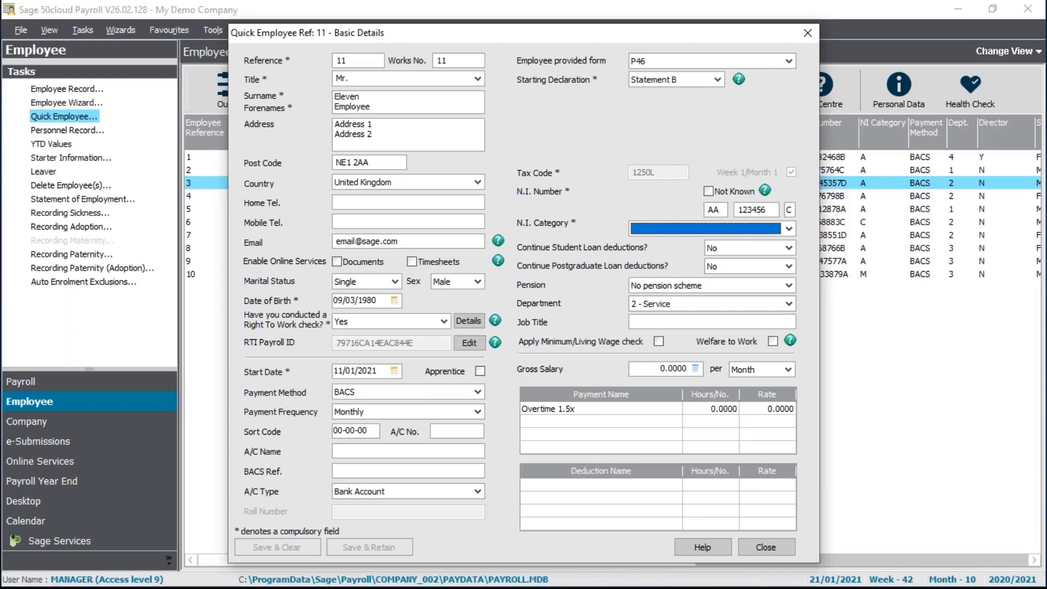
pyautogui.click(735, 233)
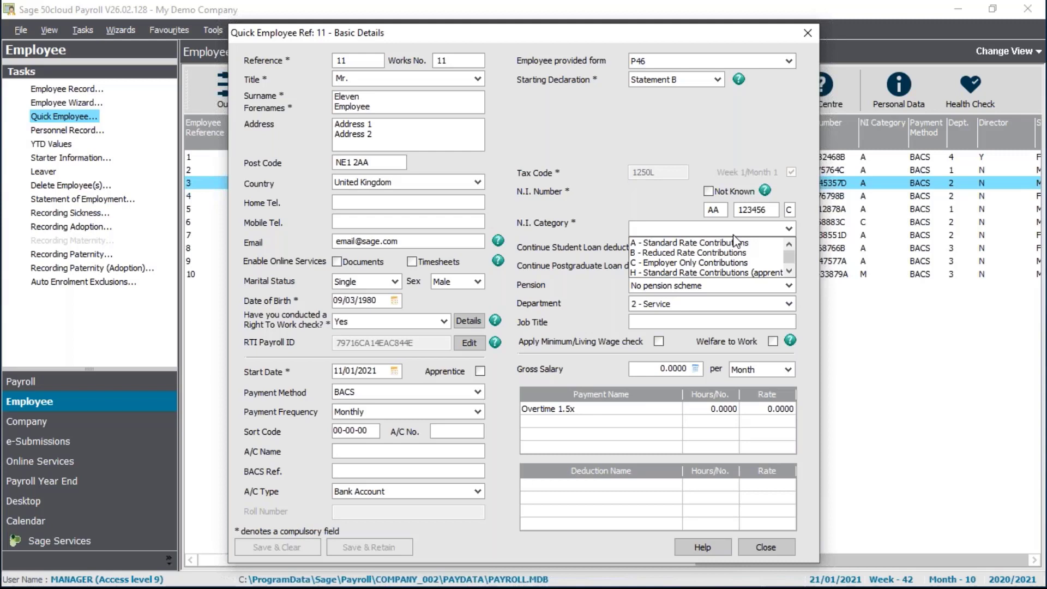
pyautogui.press('Up')
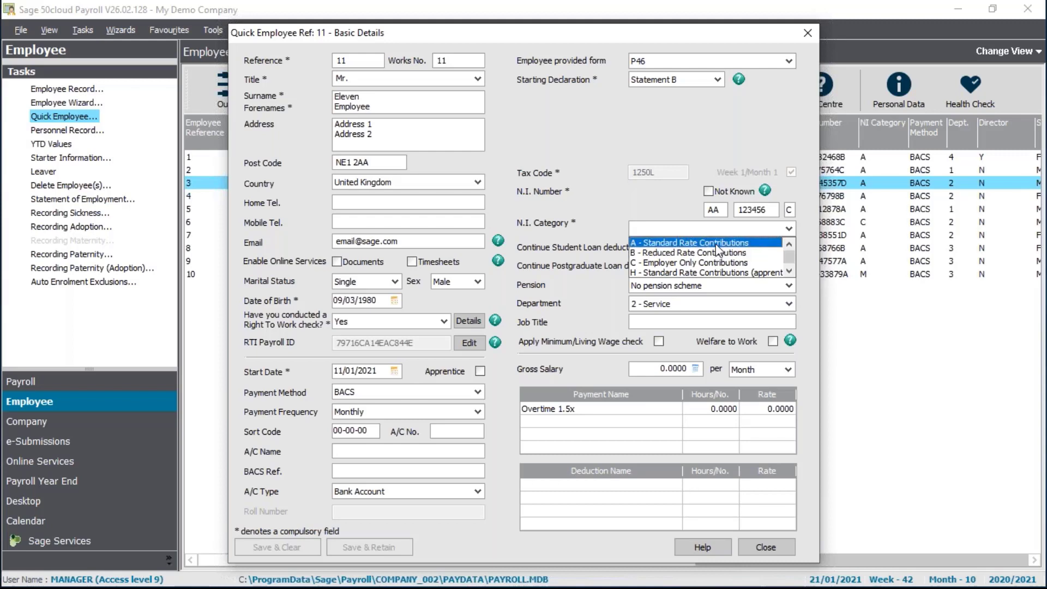
pyautogui.press('Return')
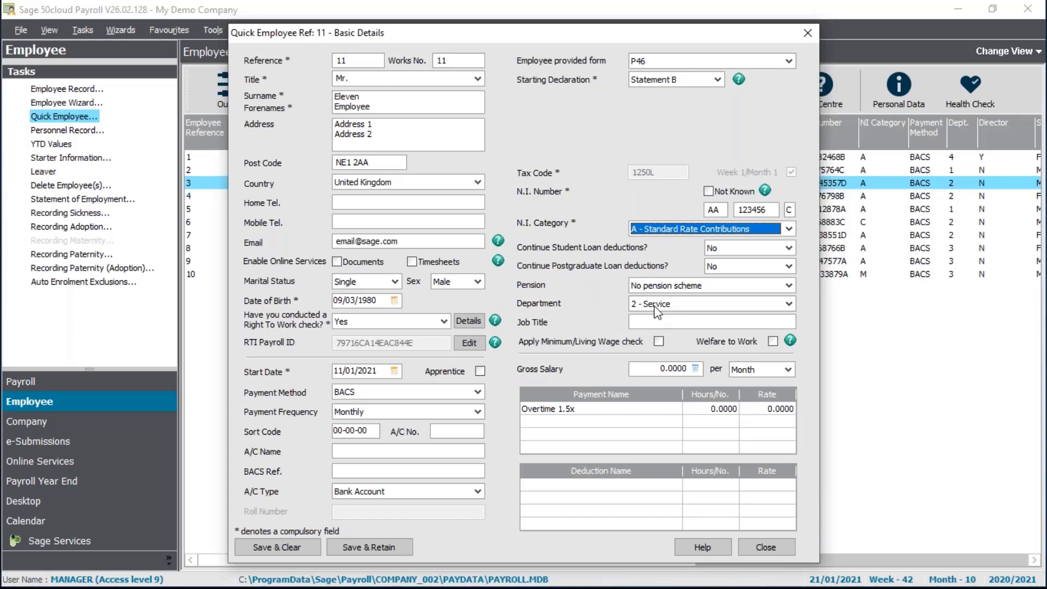
# - Set the employee's gross salary to 25000 per year
pyautogui.click(657, 368)
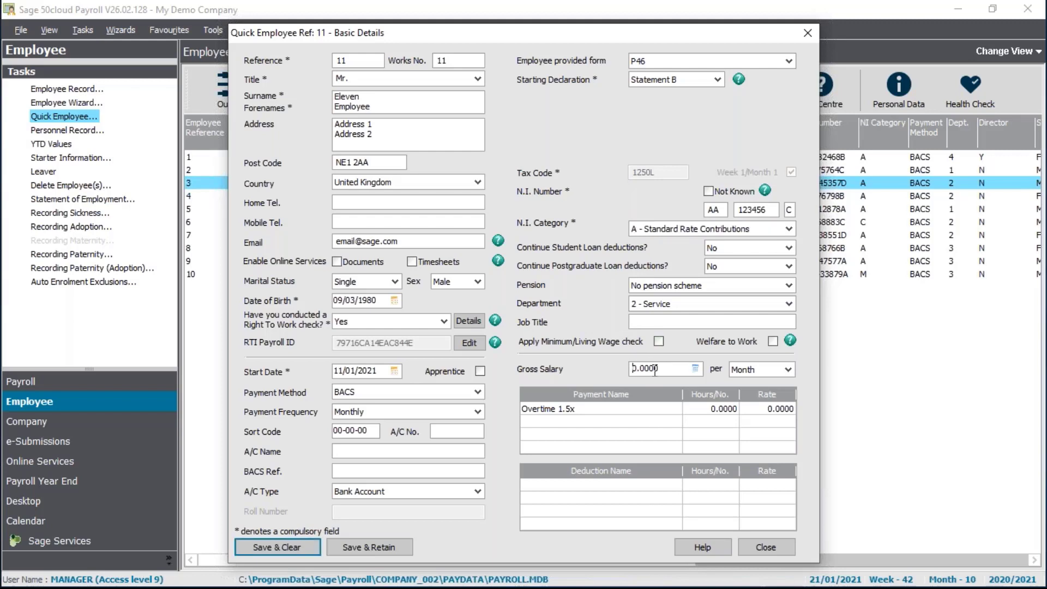
pyautogui.write('25000')
pyautogui.press('Tab')
pyautogui.press('y')
pyautogui.press('Tab')
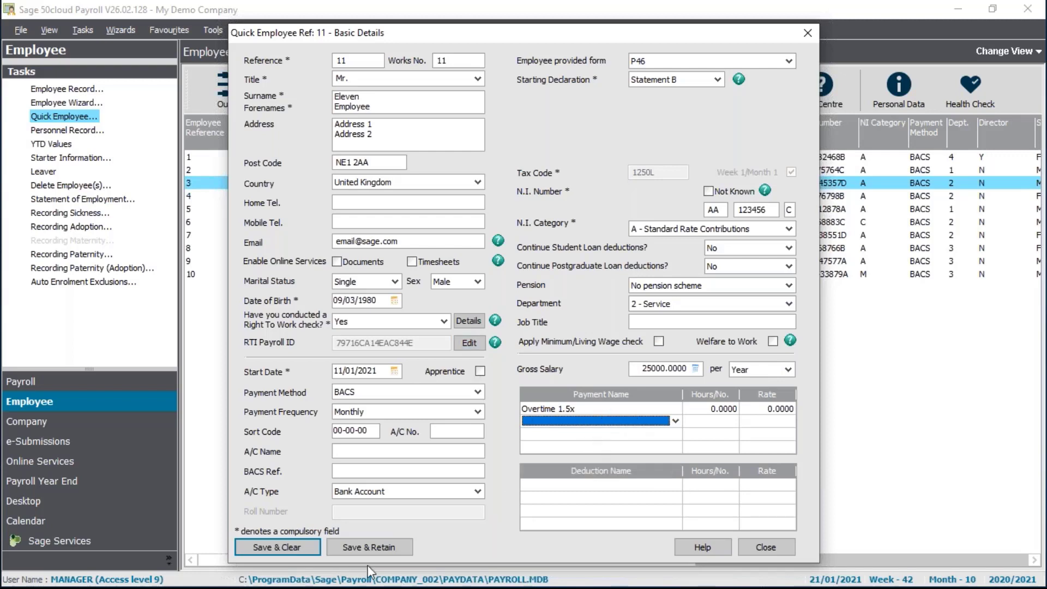
# - Save the new employee, acknowledge the bank details and contracted hours notices, and close Quick Employee
pyautogui.click(263, 547)
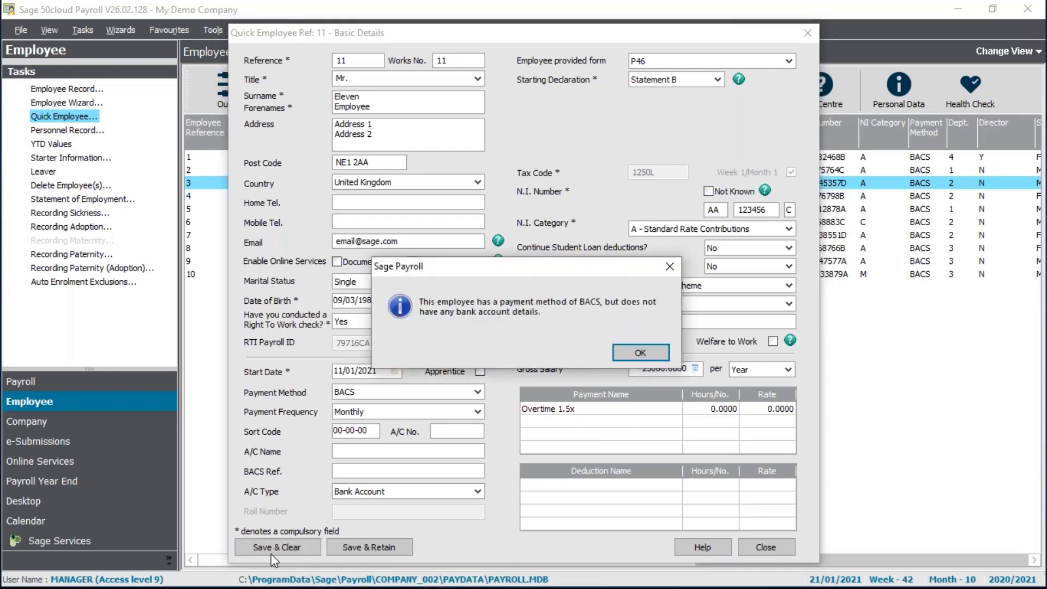
pyautogui.click(641, 352)
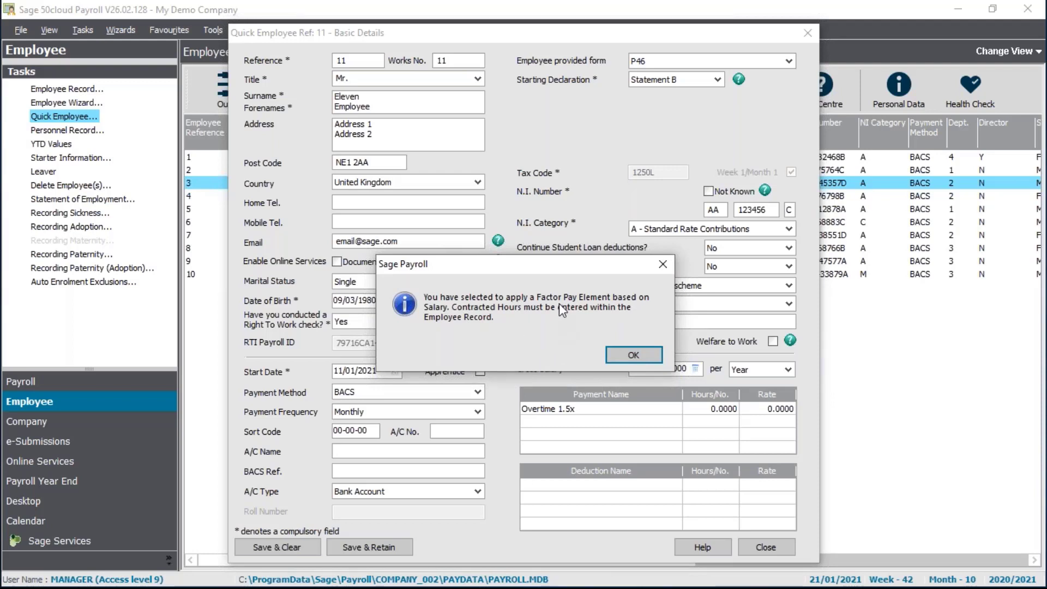
pyautogui.click(617, 355)
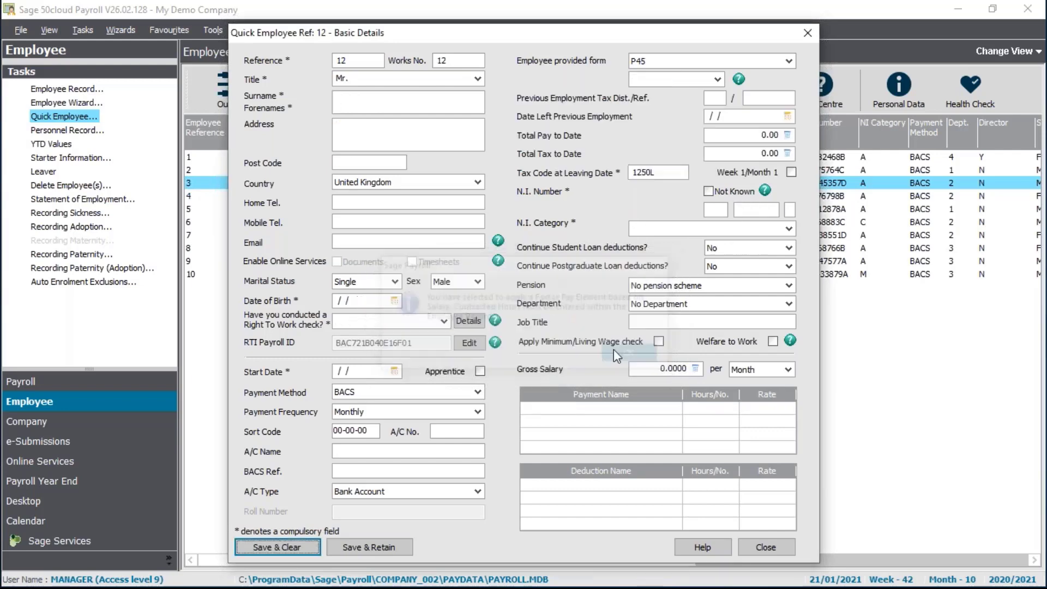
pyautogui.click(749, 552)
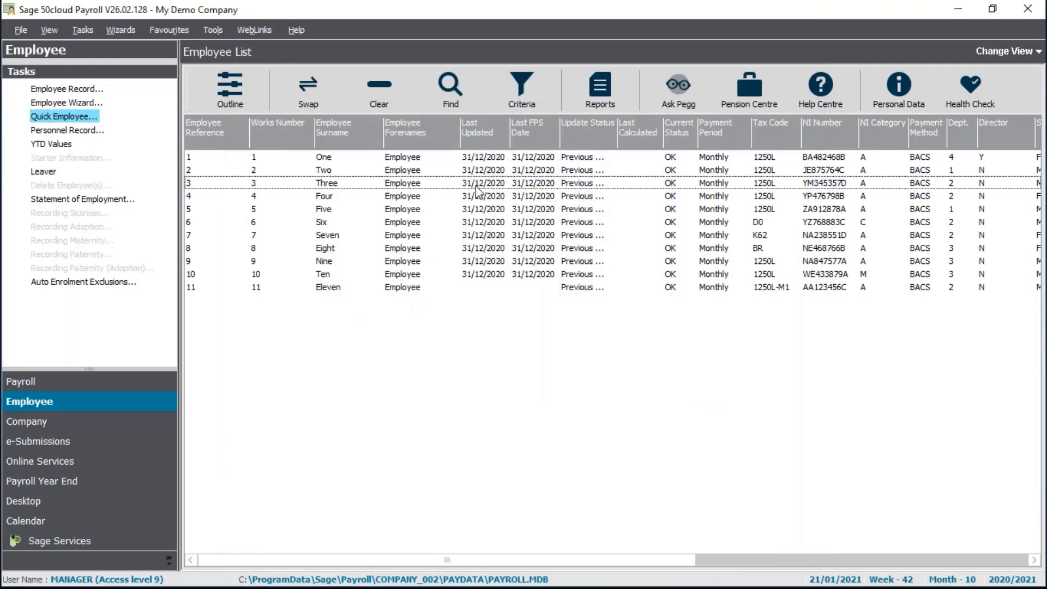
# - In employee 11's record, set the salary details to 35 contracted hours per week and save them
pyautogui.click(427, 288)
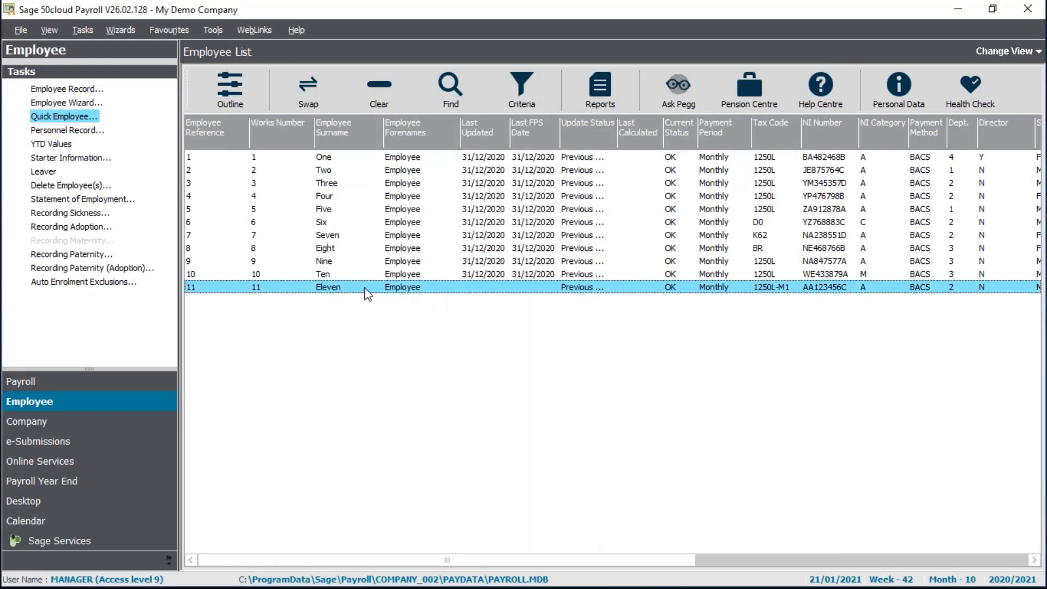
pyautogui.rightClick(402, 298)
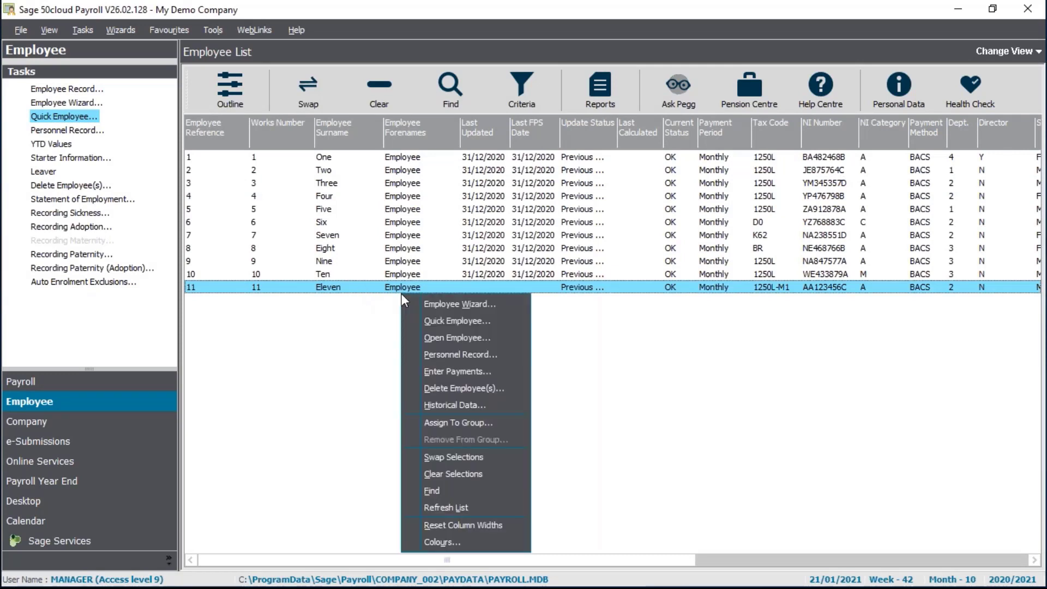
pyautogui.click(437, 338)
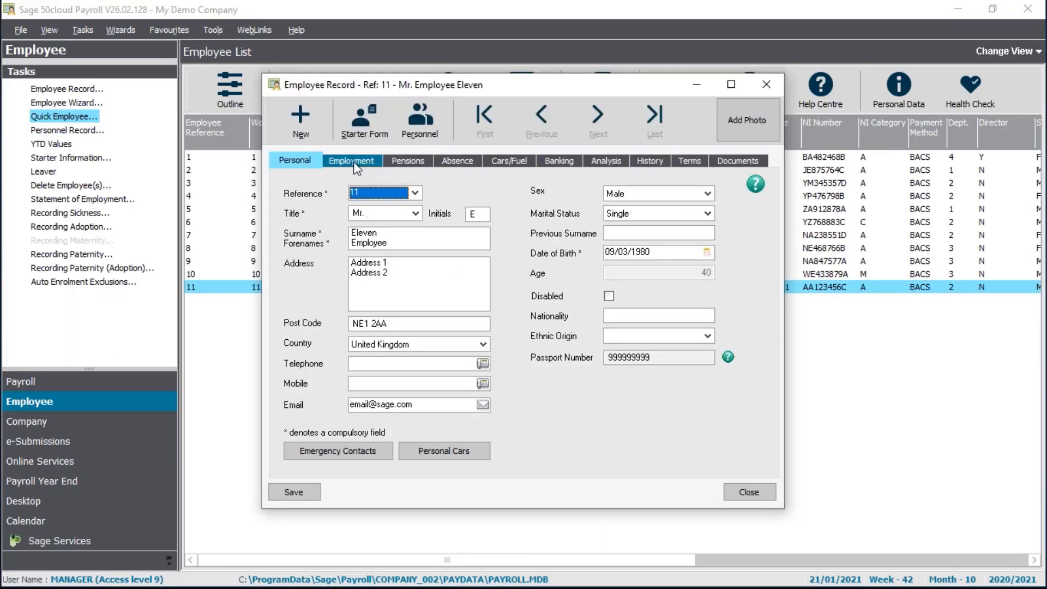
pyautogui.click(355, 160)
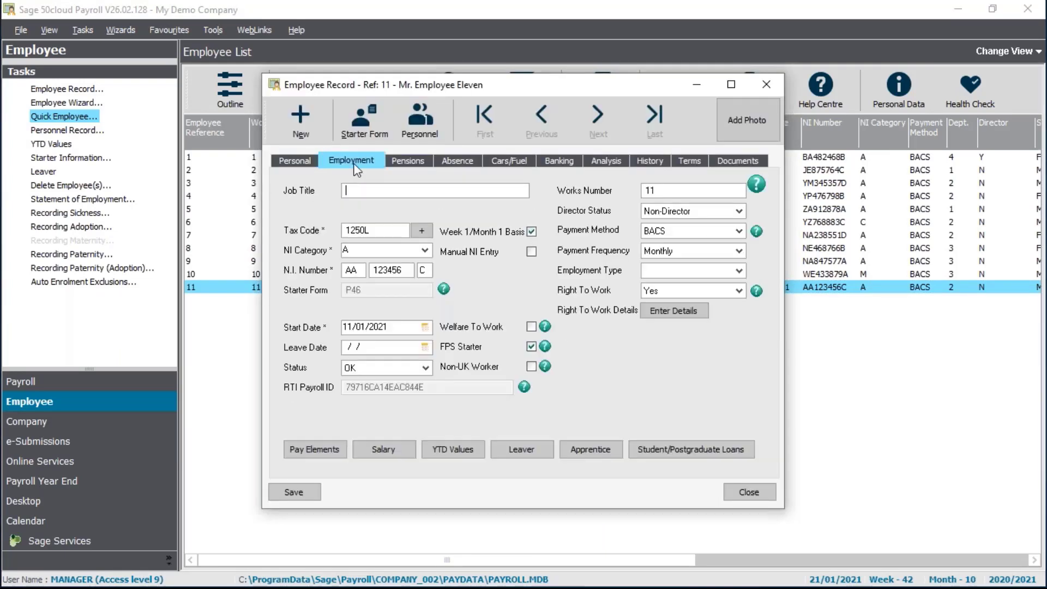
pyautogui.click(392, 450)
pyautogui.press('Tab')
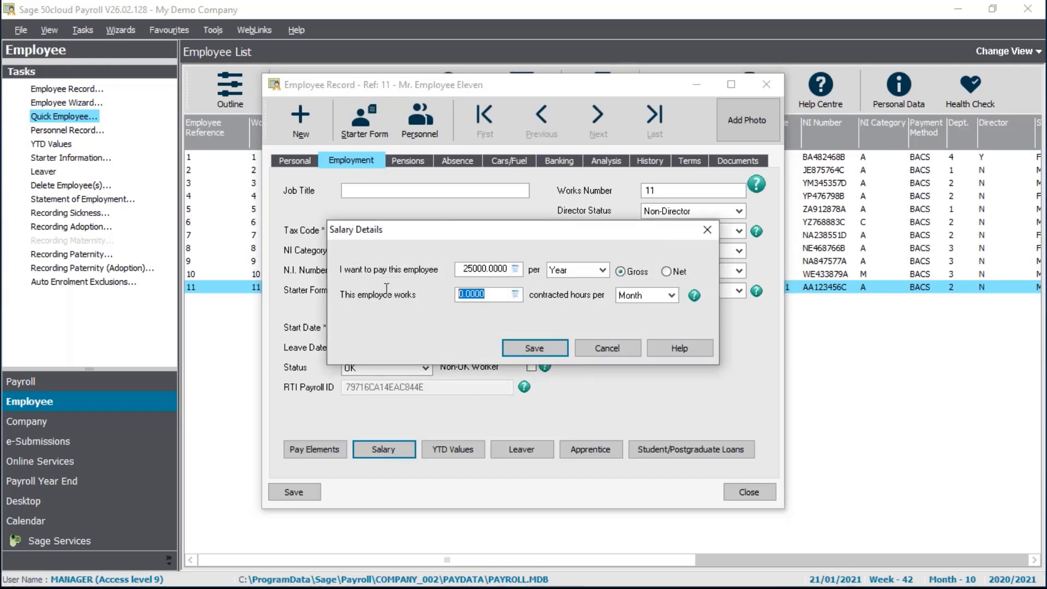
pyautogui.write('35')
pyautogui.press('Tab')
pyautogui.press('w')
pyautogui.press('Tab')
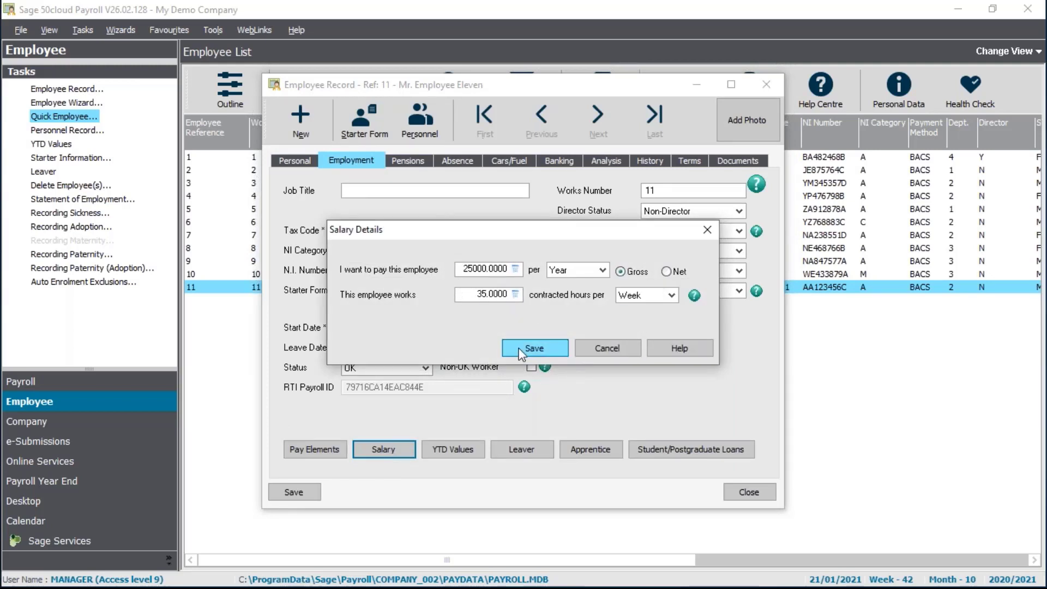
pyautogui.click(535, 347)
# - Check employee 11's payment elements, save and close the employee record, and clear the employee selection
pyautogui.click(314, 449)
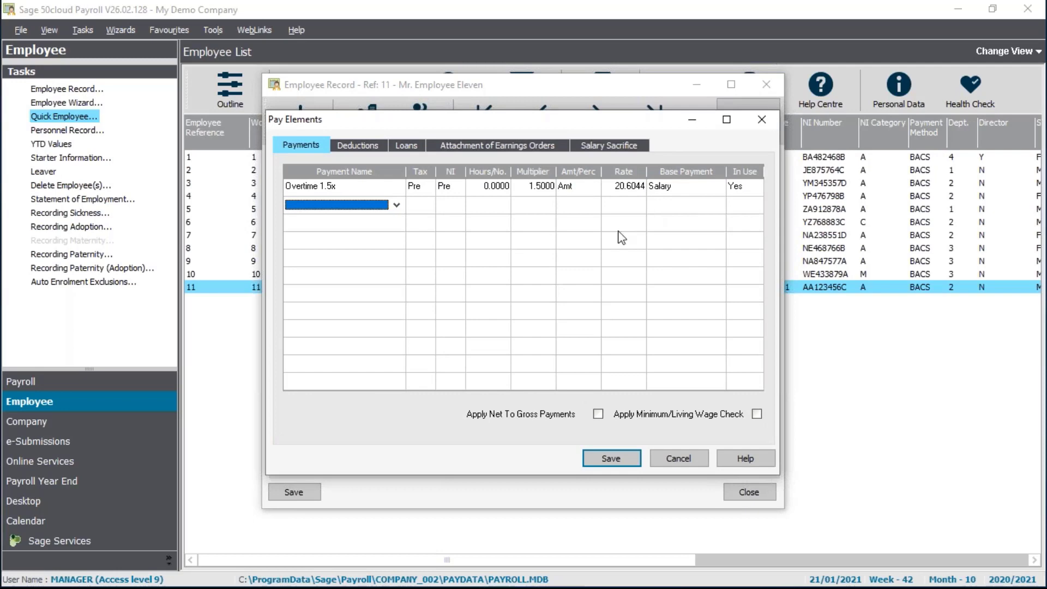
pyautogui.click(612, 458)
pyautogui.click(299, 492)
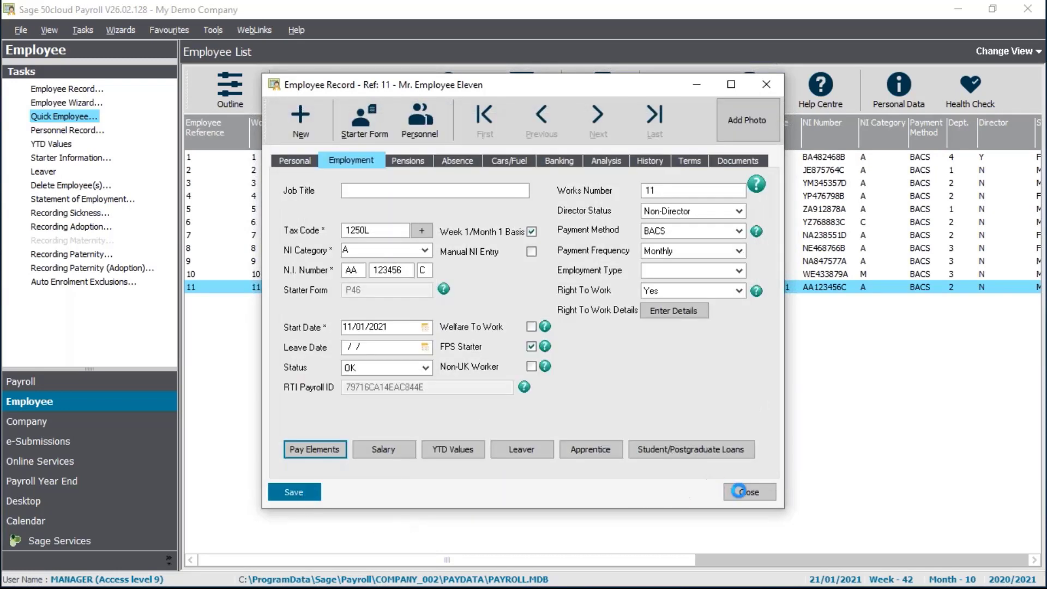
pyautogui.click(749, 492)
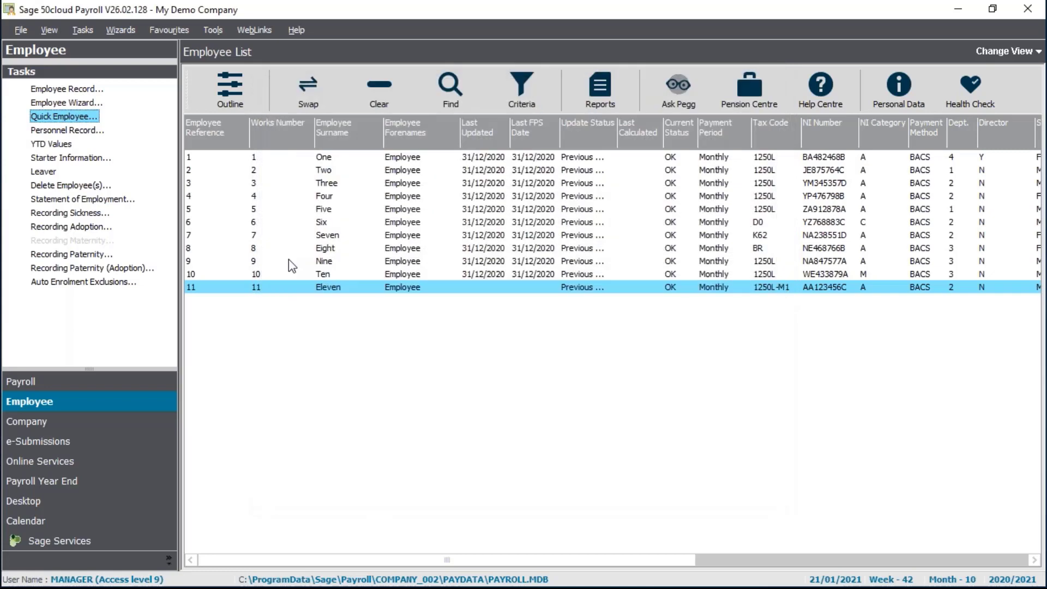
pyautogui.keyDown('ctrl'); pyautogui.click(335, 293); pyautogui.keyUp('ctrl')
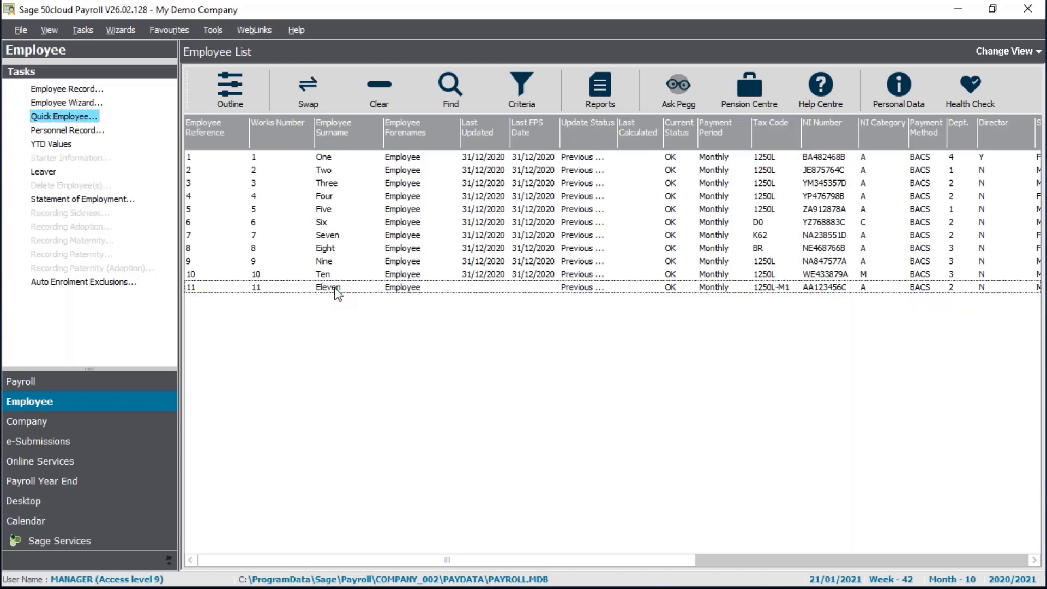
# - Start recording maternity for employee 4, enter the baby's expected date of birth, and check the SMP entitlement
pyautogui.click(338, 198)
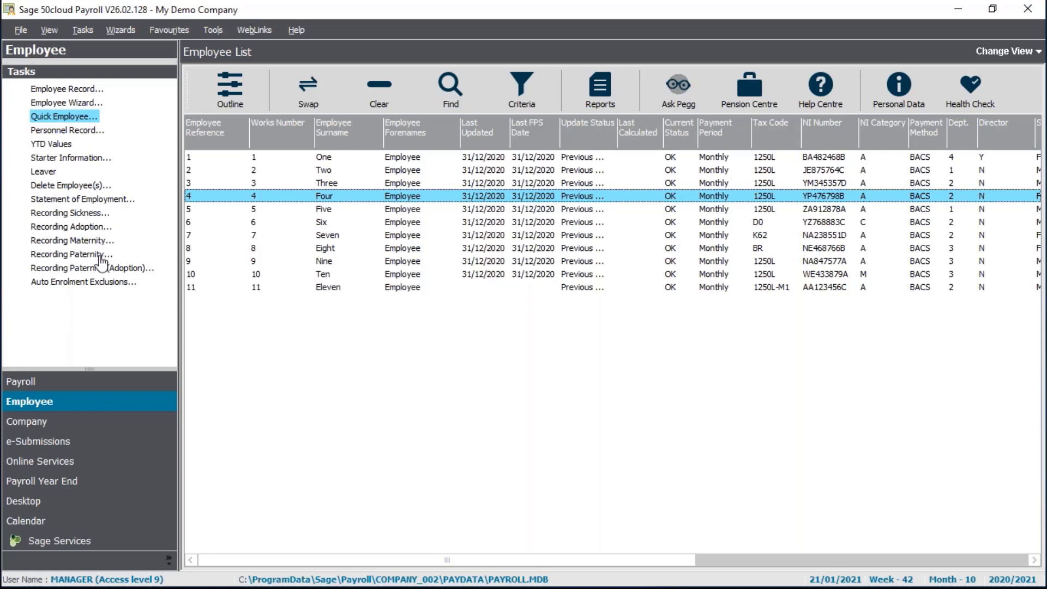
pyautogui.click(72, 242)
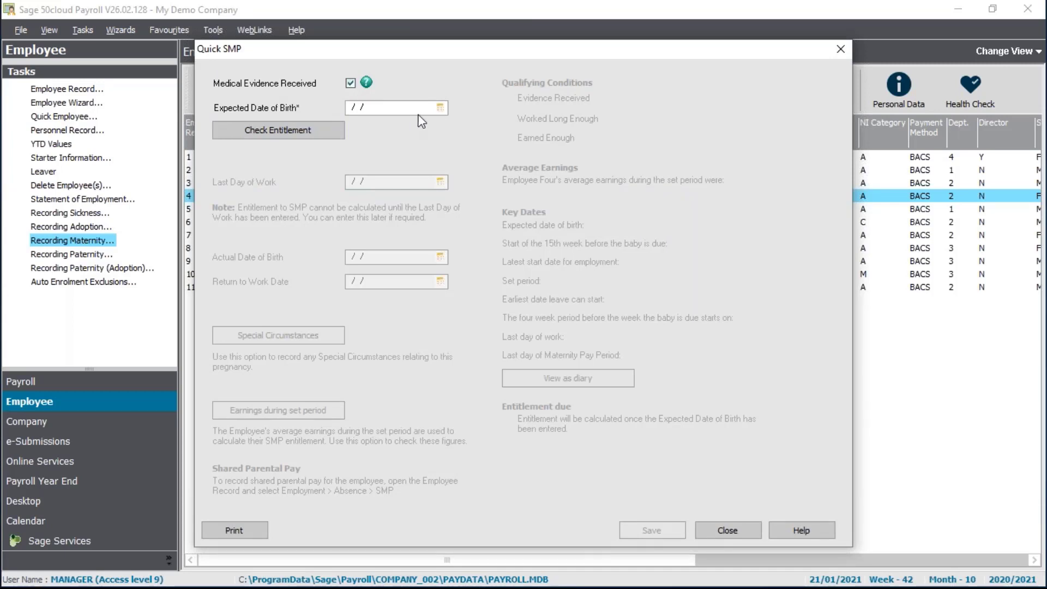
pyautogui.click(440, 107)
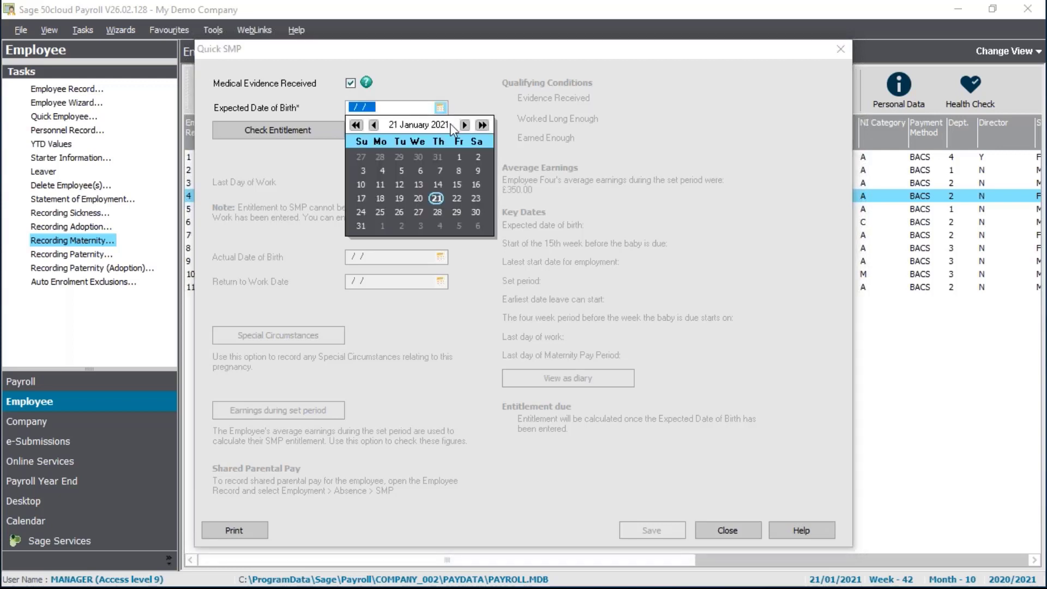
pyautogui.click(464, 125)
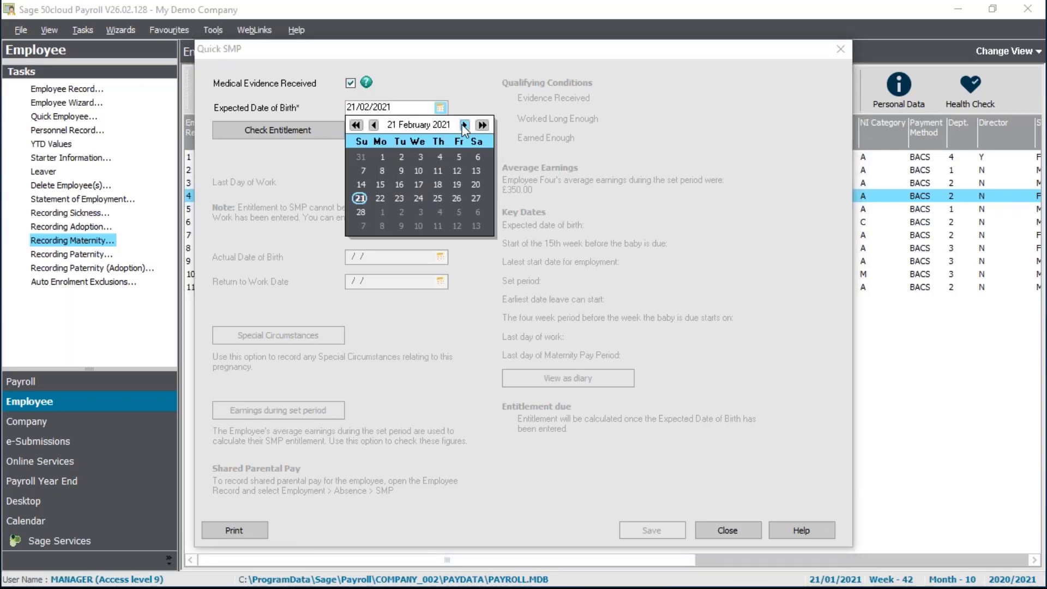
pyautogui.click(458, 157)
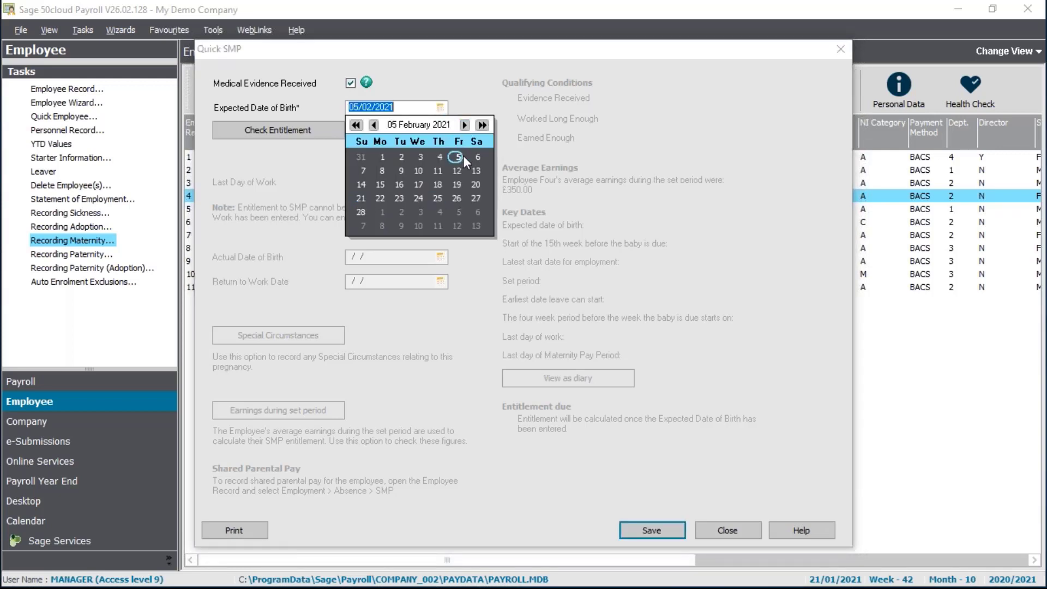
pyautogui.click(302, 136)
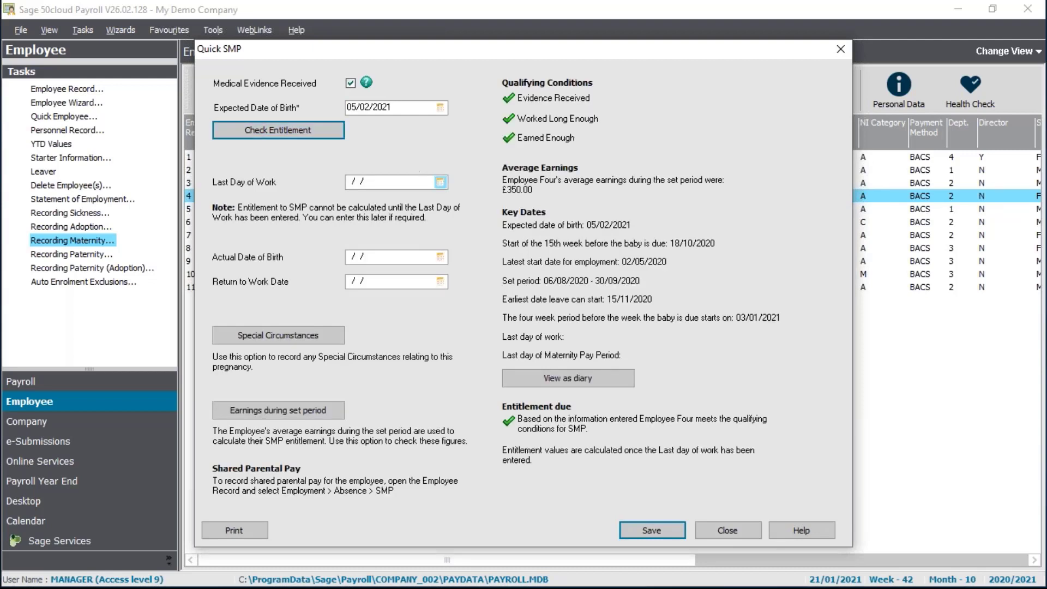
# - Set employee 4's last day of work to 01/01/2021, calculate the SMP entitlement, and save and close the maternity record
pyautogui.click(441, 182)
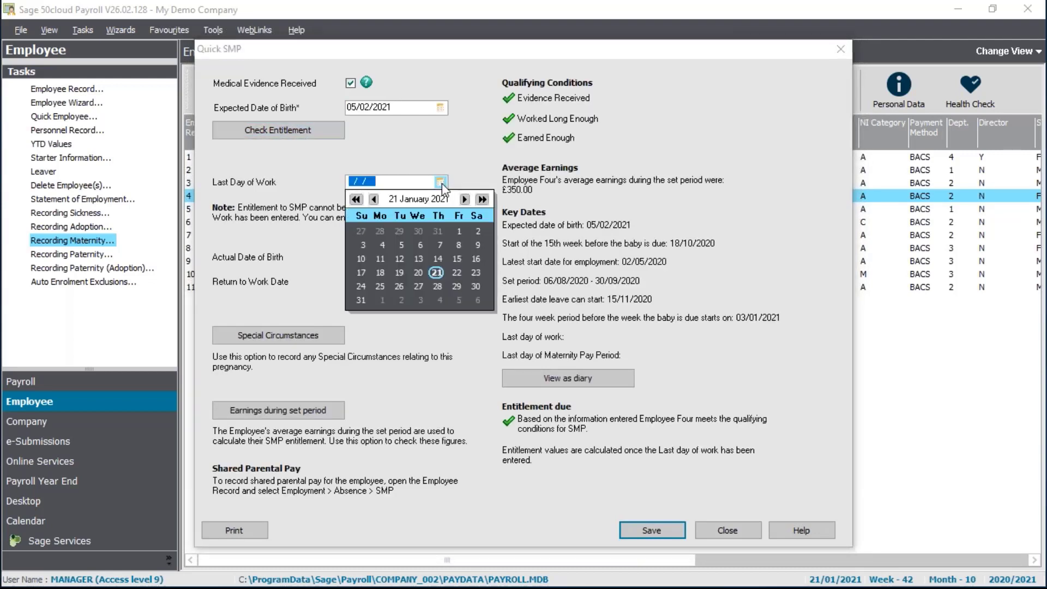
pyautogui.click(458, 226)
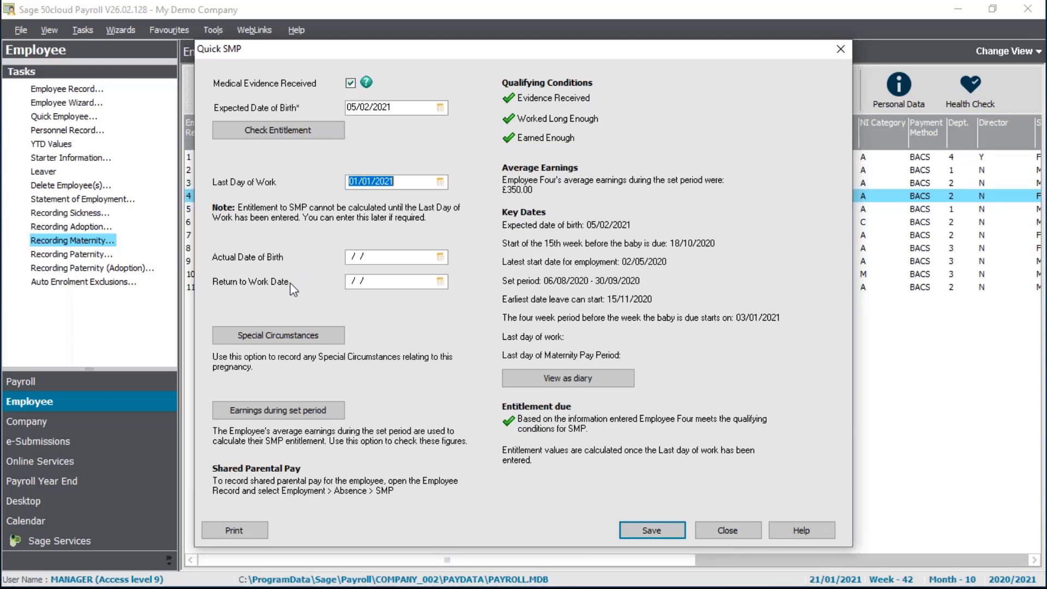
pyautogui.press('Tab')
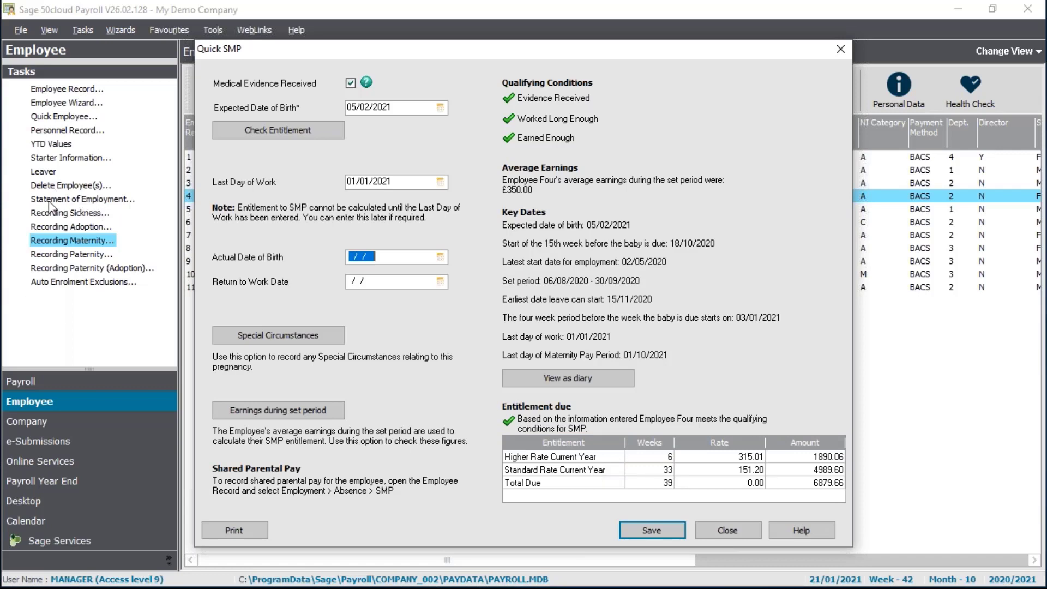
pyautogui.click(635, 532)
pyautogui.click(729, 531)
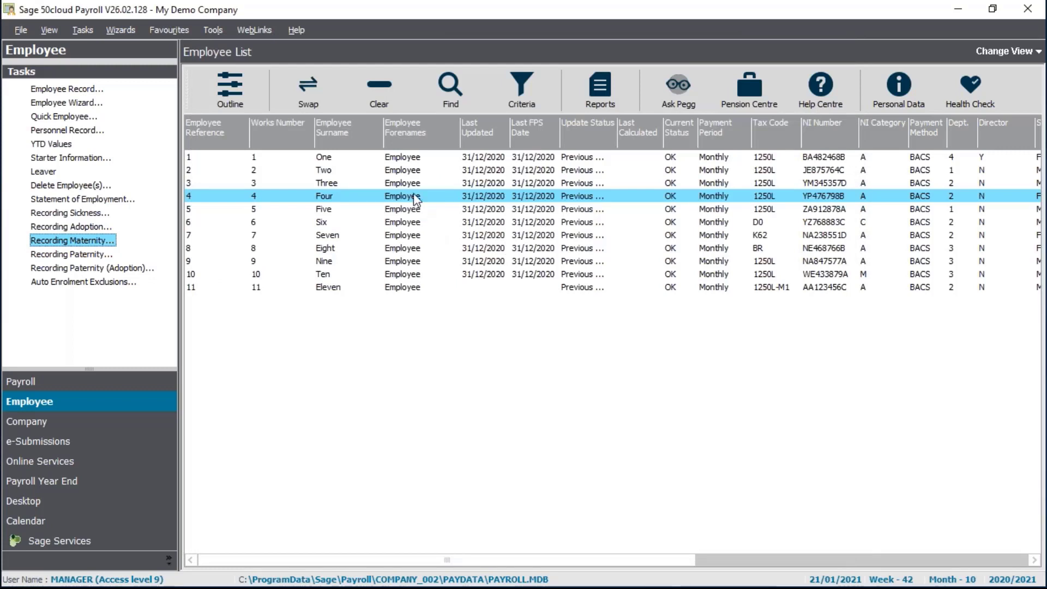
# - Clear the selection of employee 4 and display the payroll processing tasks
pyautogui.click(416, 200)
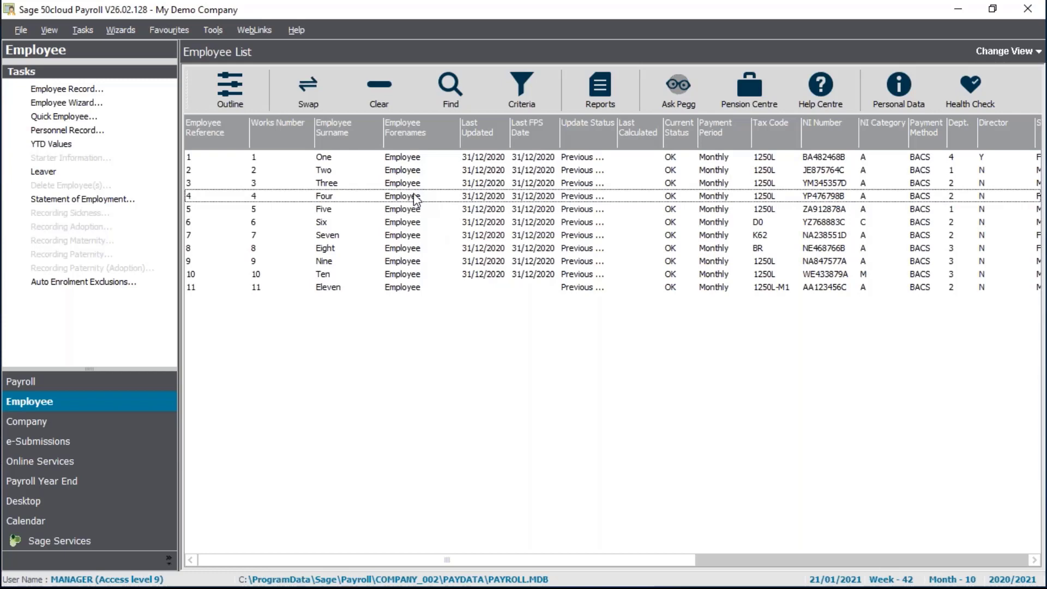
pyautogui.click(100, 382)
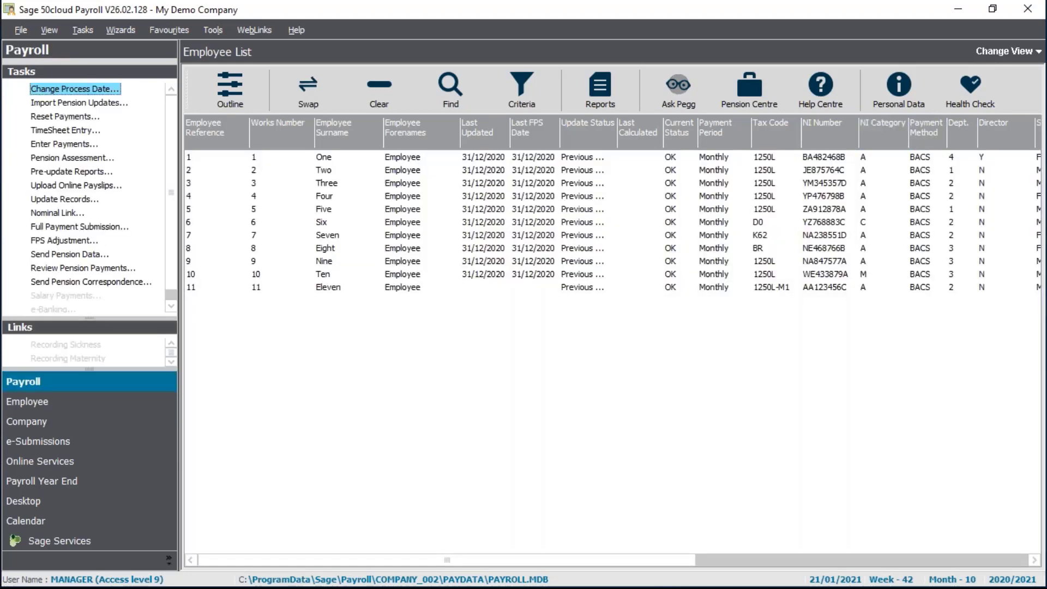
# - Switch to the Payroll Process view and set the process date to 31/01/2021
pyautogui.click(1002, 52)
pyautogui.click(994, 86)
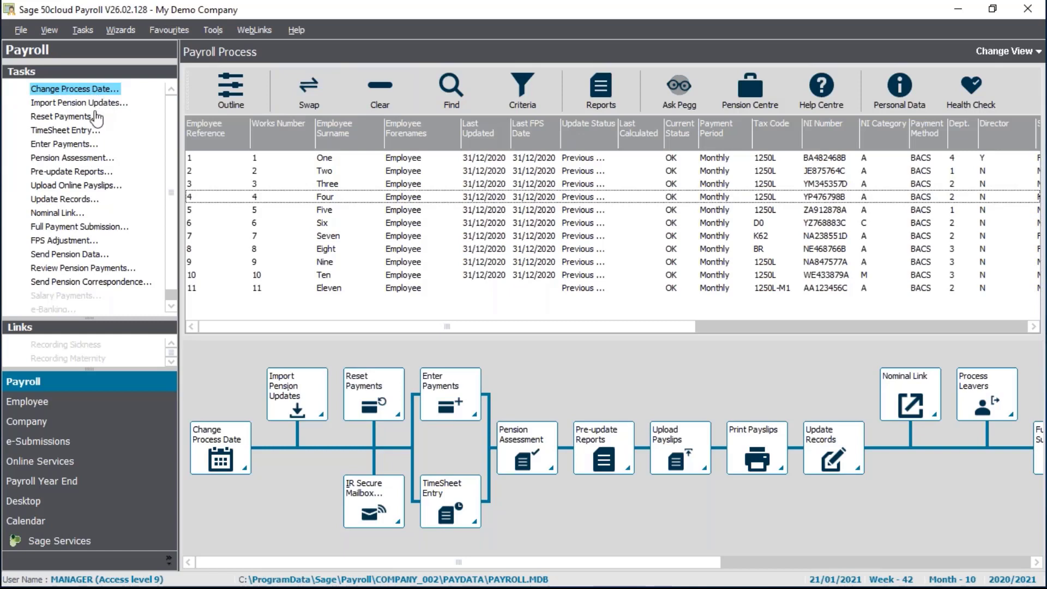
pyautogui.click(224, 447)
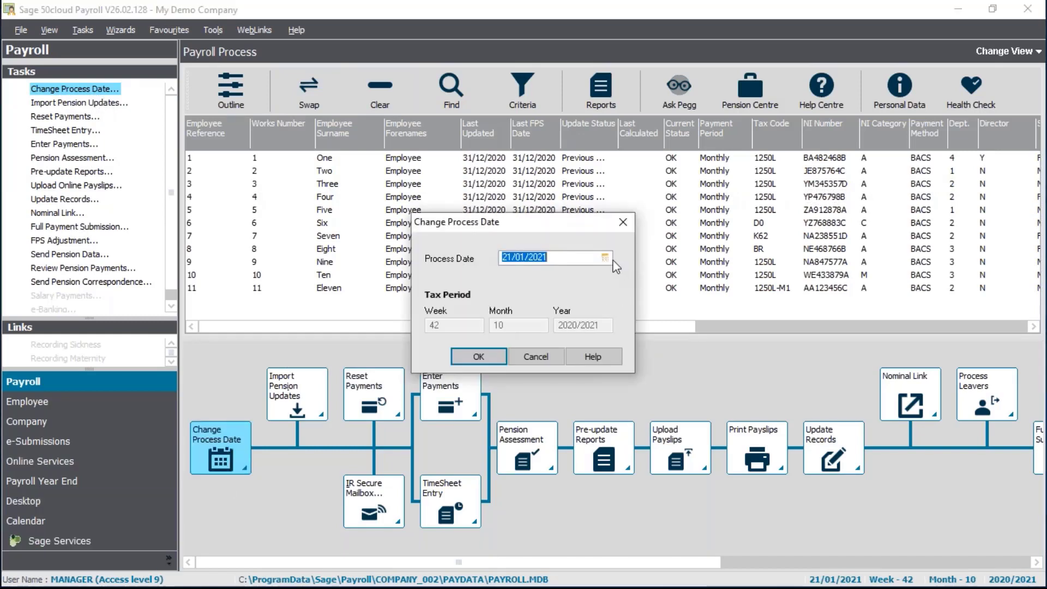
pyautogui.click(606, 257)
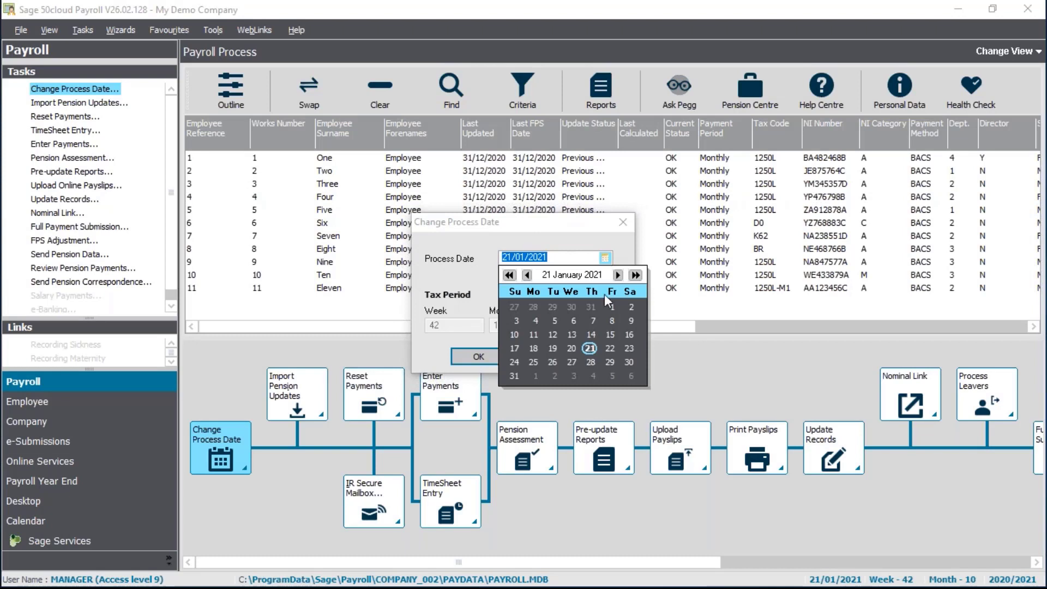
pyautogui.click(518, 373)
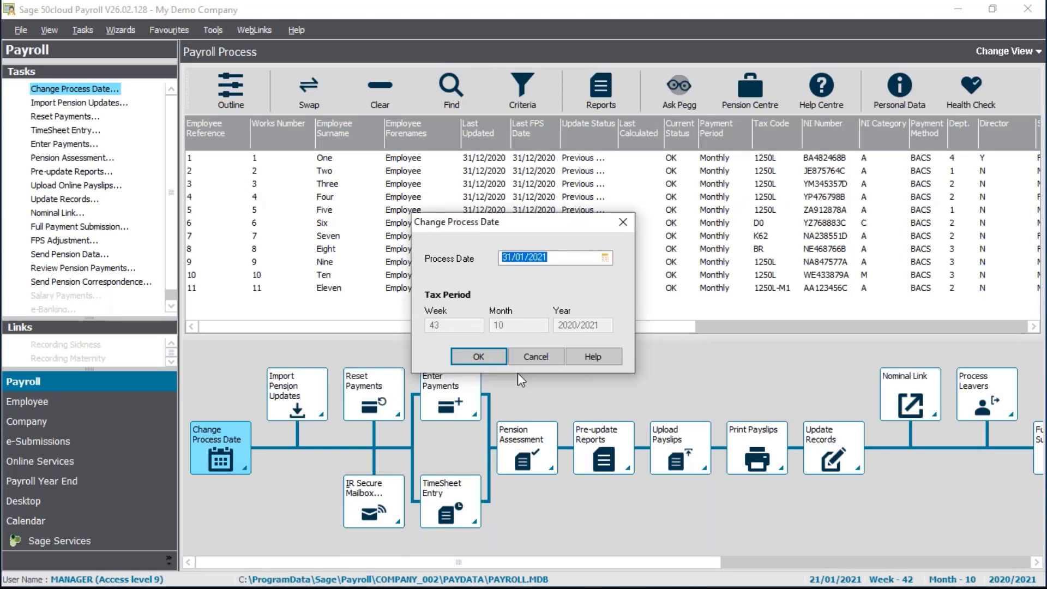
pyautogui.press('Tab')
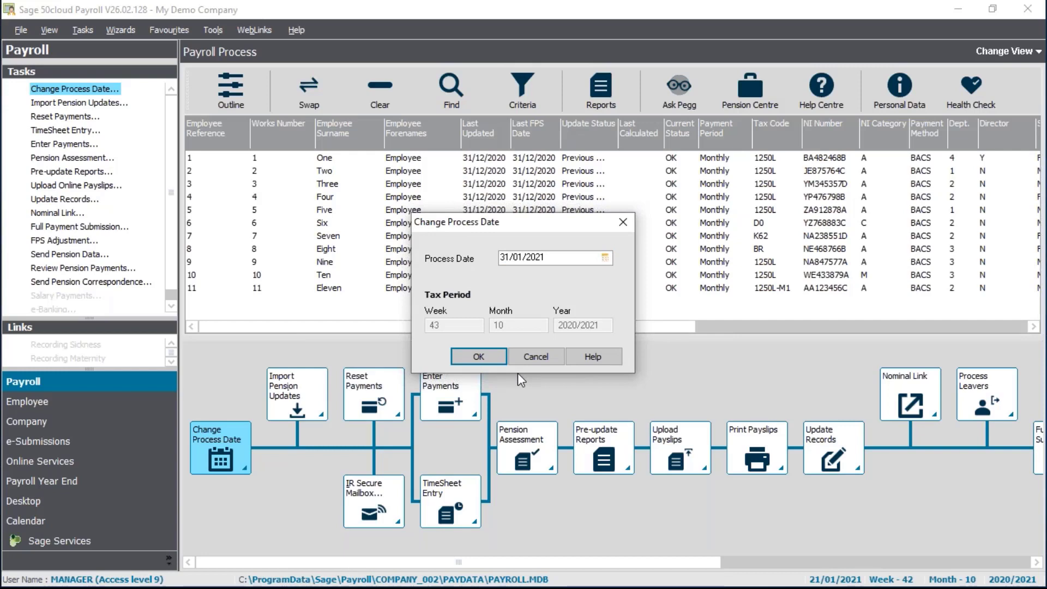
pyautogui.click(479, 357)
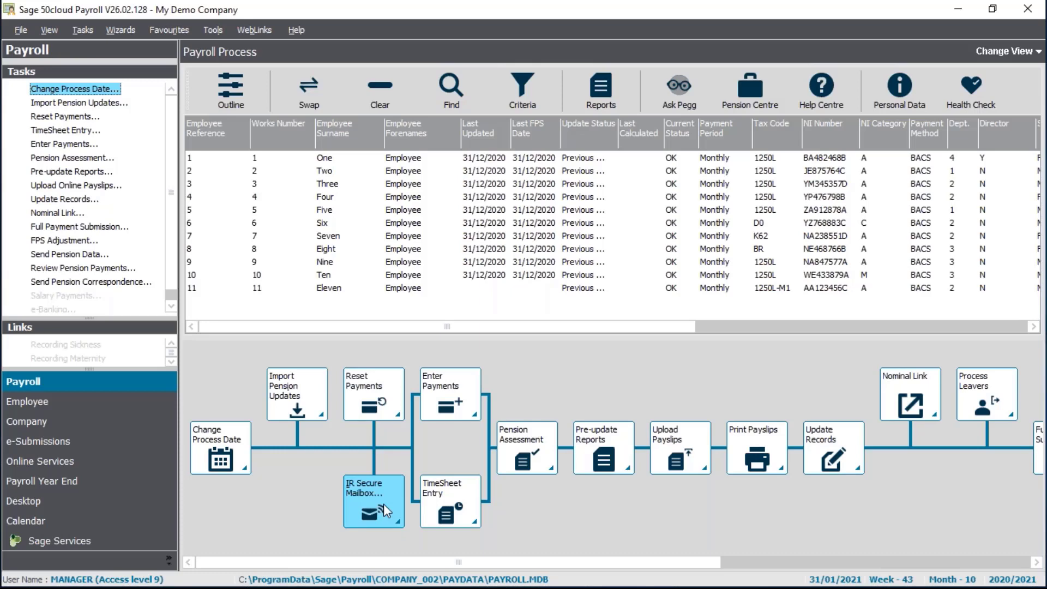
# - Check the HMRC secure mailbox for new mail and close the mailbox
pyautogui.click(55, 446)
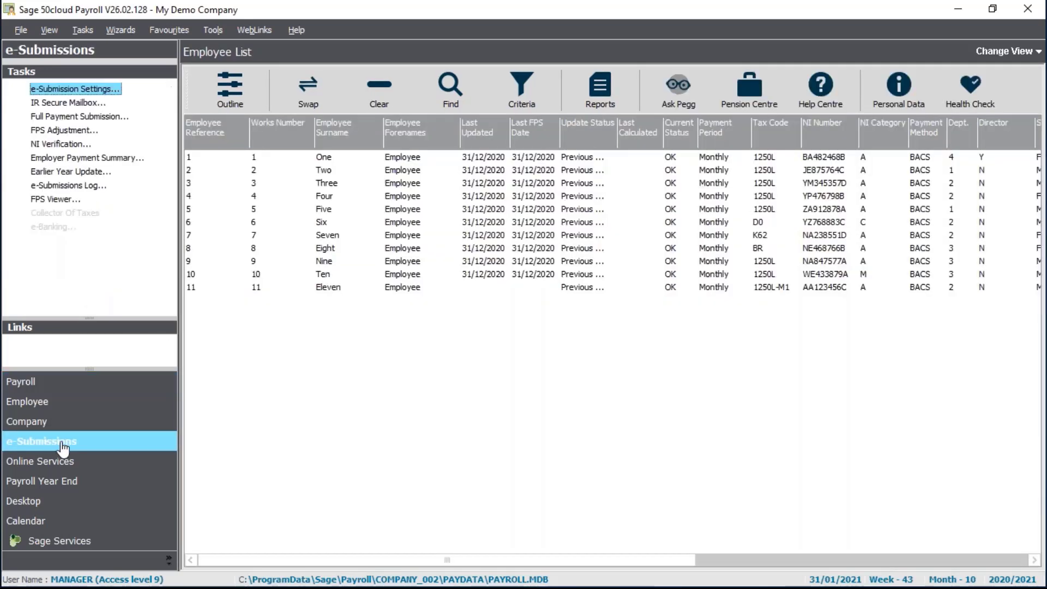
pyautogui.click(64, 104)
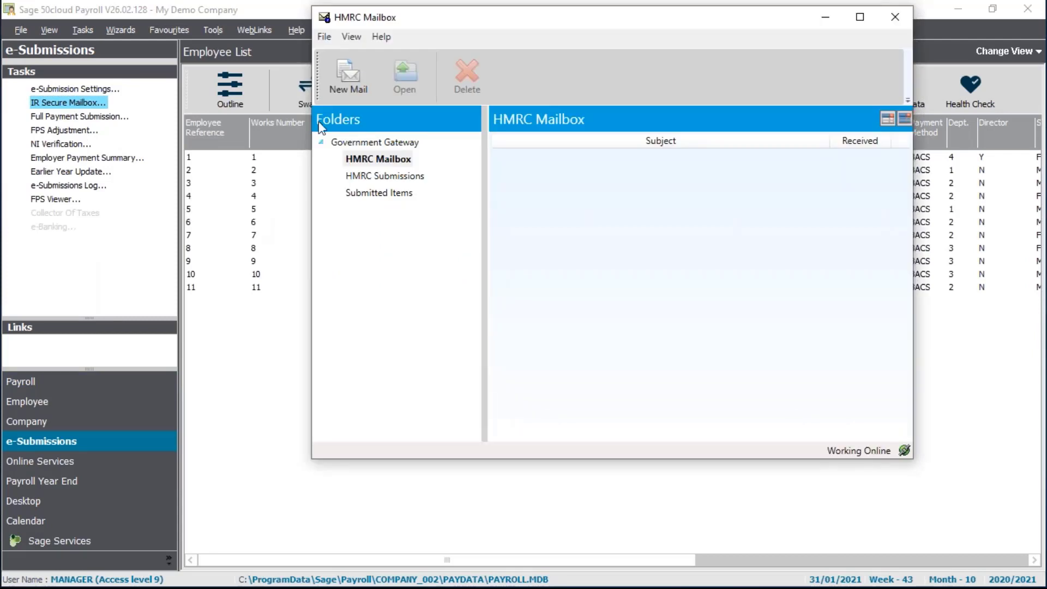
pyautogui.click(349, 84)
pyautogui.click(895, 22)
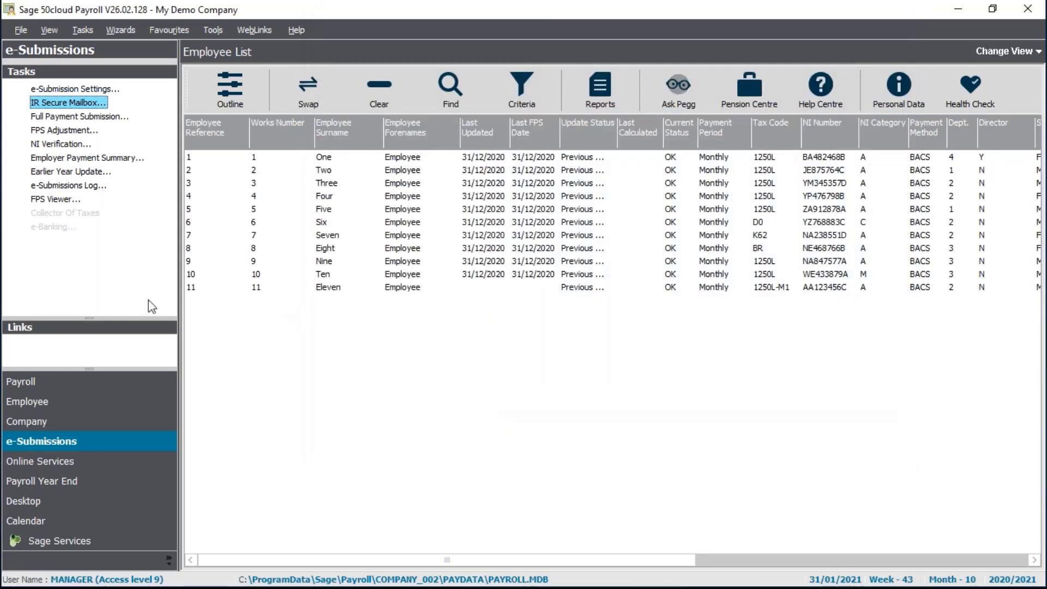
# - Return to the payroll tasks and display the Payroll Process view again
pyautogui.click(53, 390)
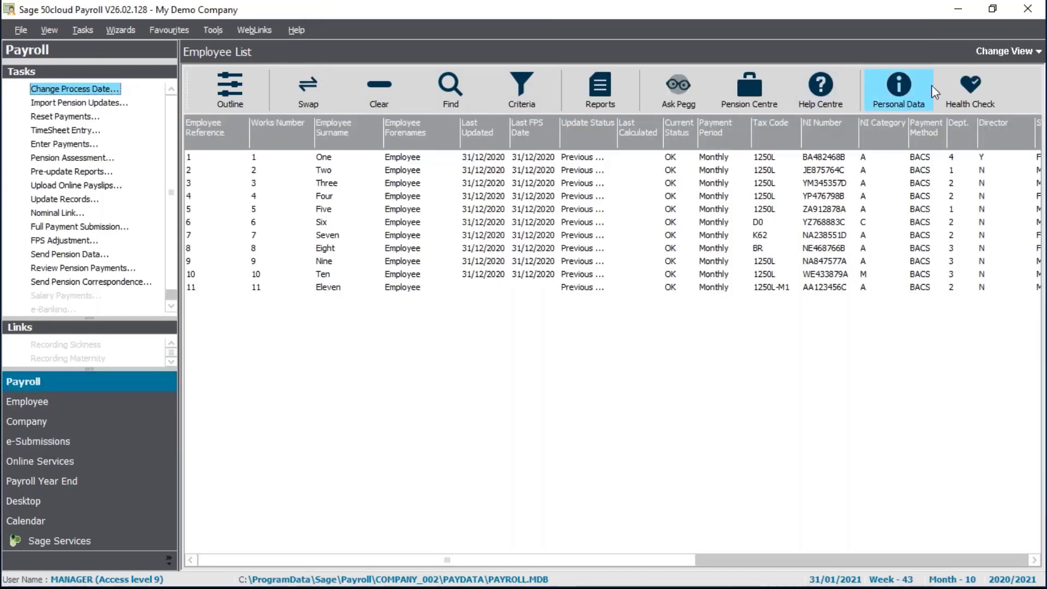
pyautogui.click(991, 48)
pyautogui.click(984, 84)
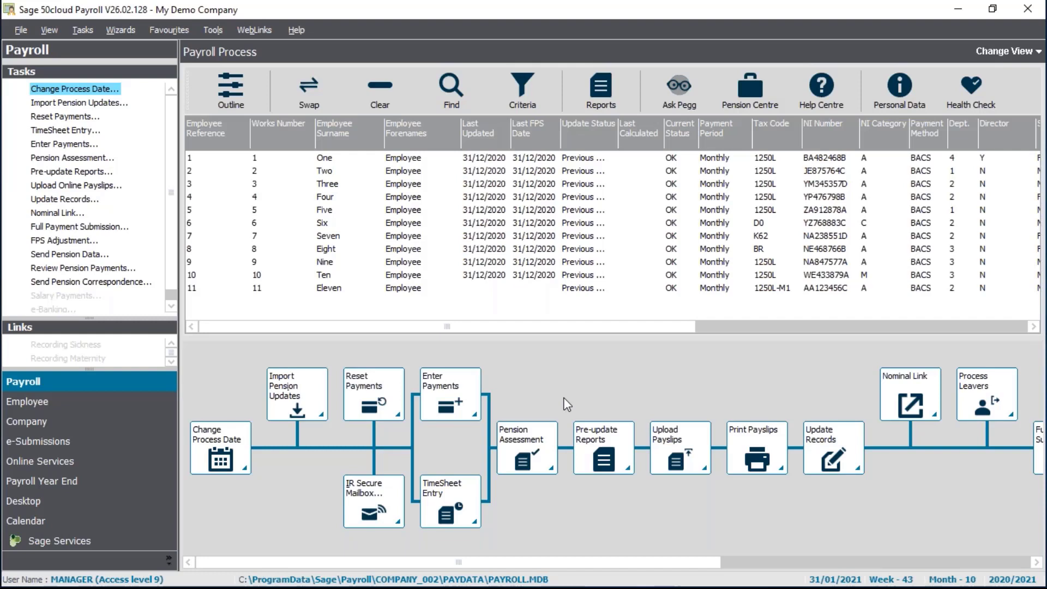
# - Show the employee outline and view the employees by pay frequency and by the Sales, Service and Casual departments of the Monthly group
pyautogui.click(232, 91)
pyautogui.click(192, 75)
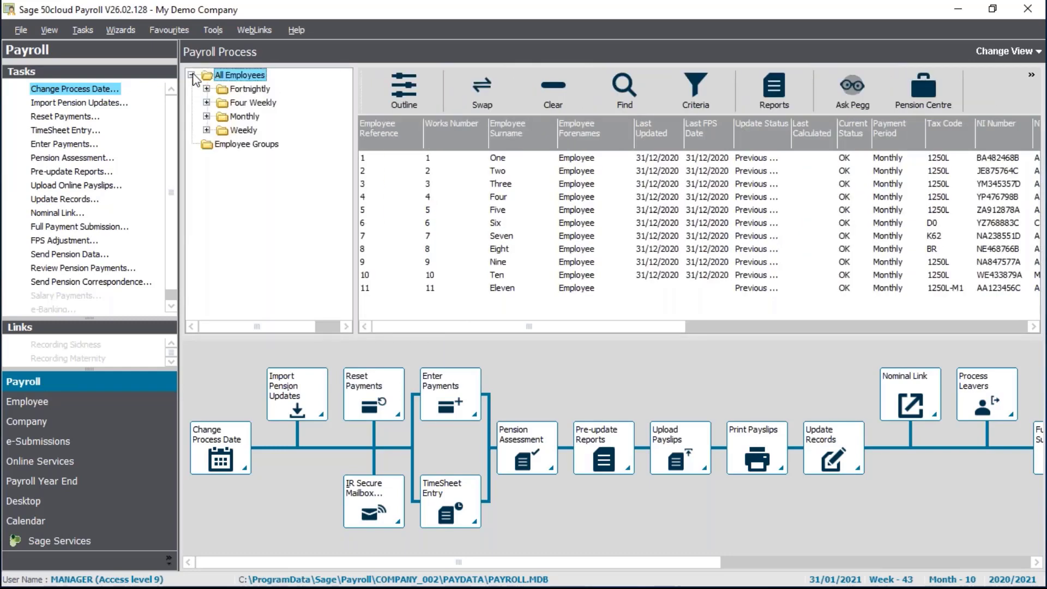
pyautogui.click(244, 117)
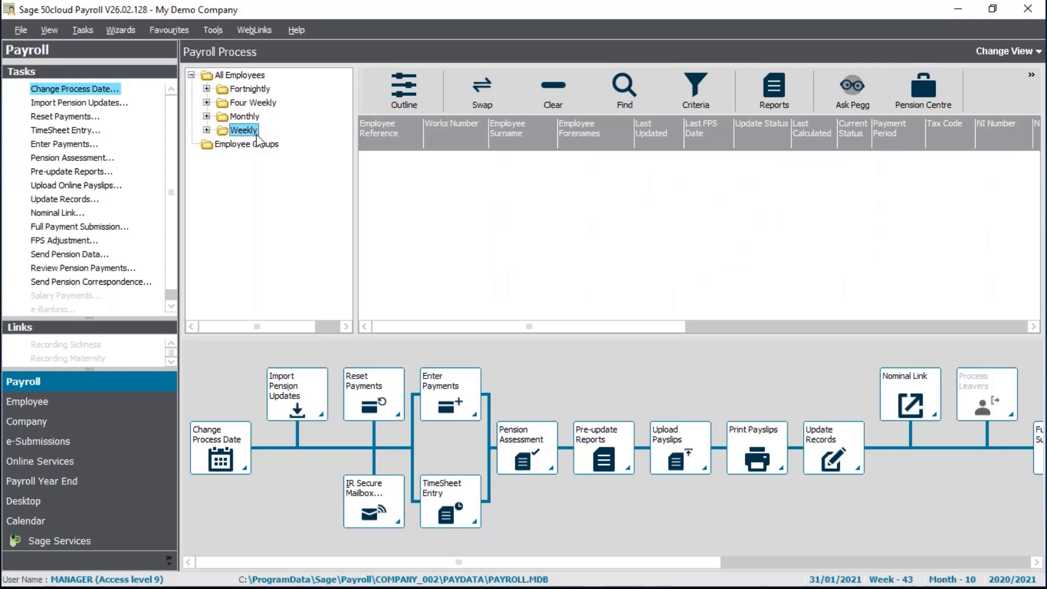
pyautogui.click(245, 117)
pyautogui.click(207, 117)
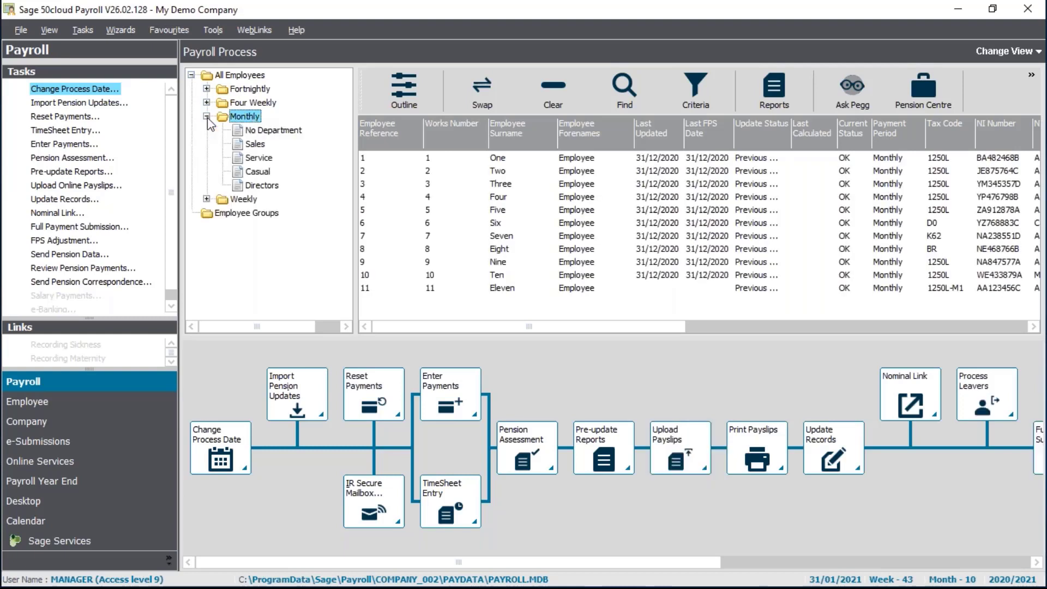
pyautogui.click(257, 146)
pyautogui.click(269, 160)
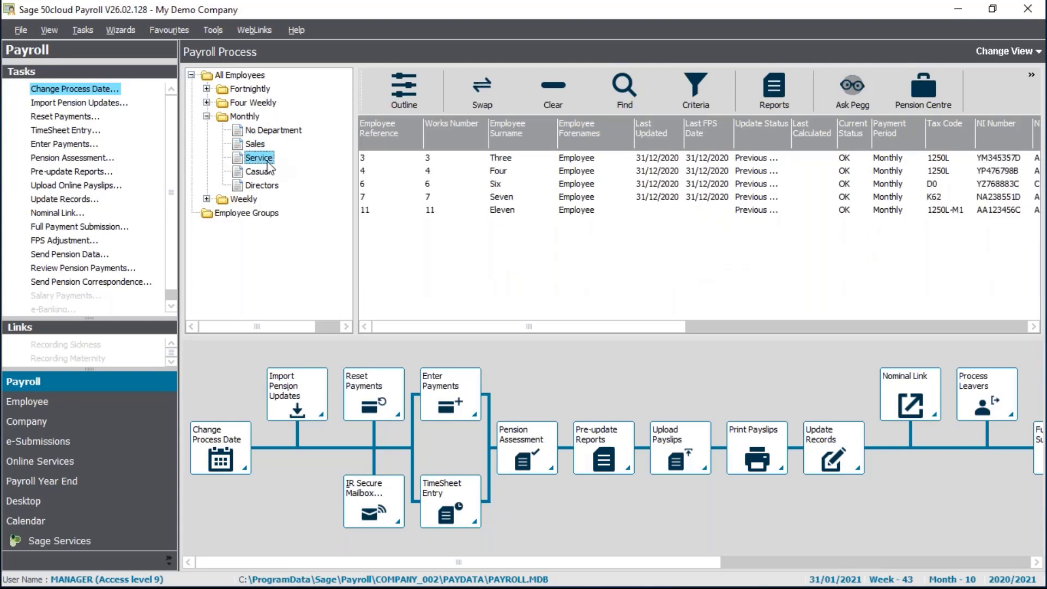
pyautogui.click(267, 173)
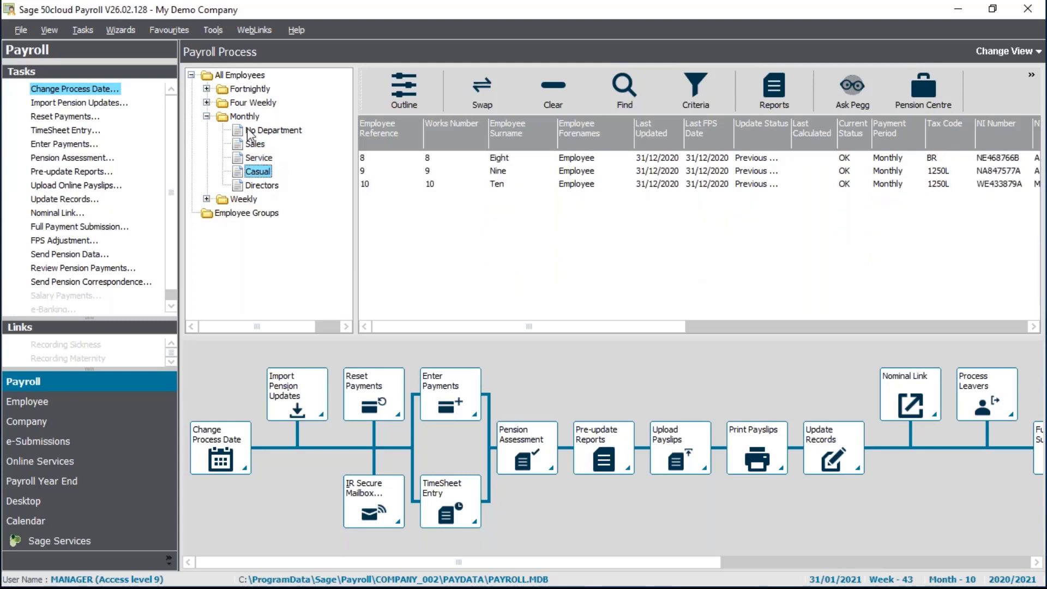
# - List all employees again, hide the outline, and select every employee for processing
pyautogui.click(206, 117)
pyautogui.click(245, 75)
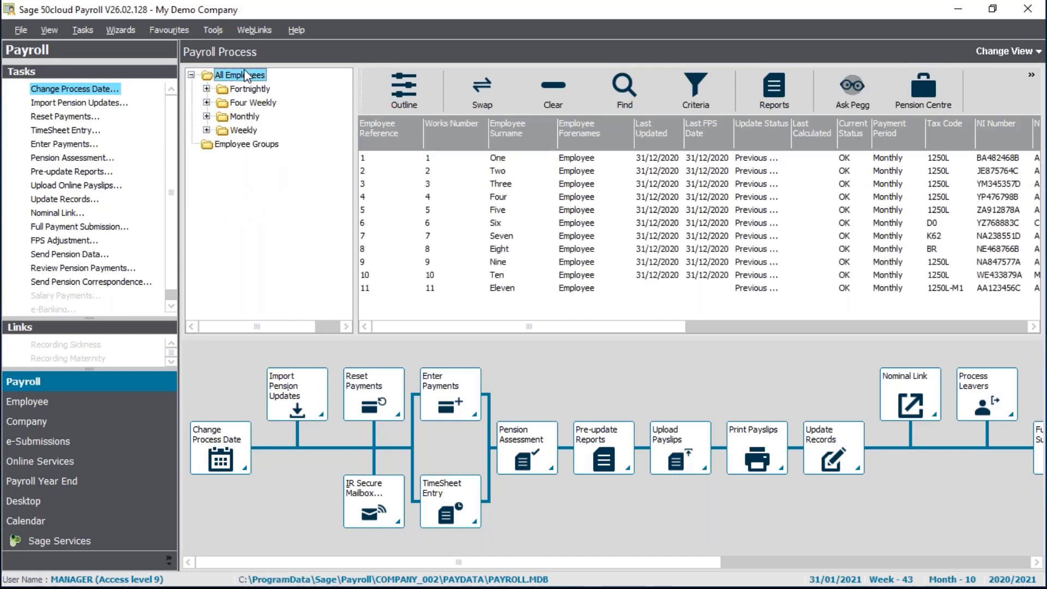
pyautogui.click(379, 84)
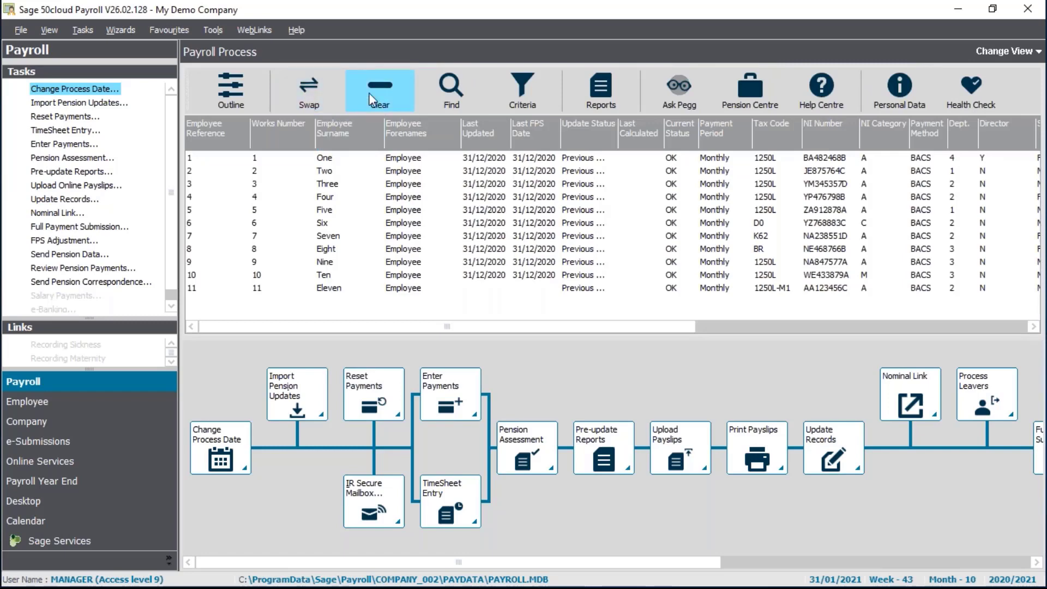
pyautogui.click(313, 97)
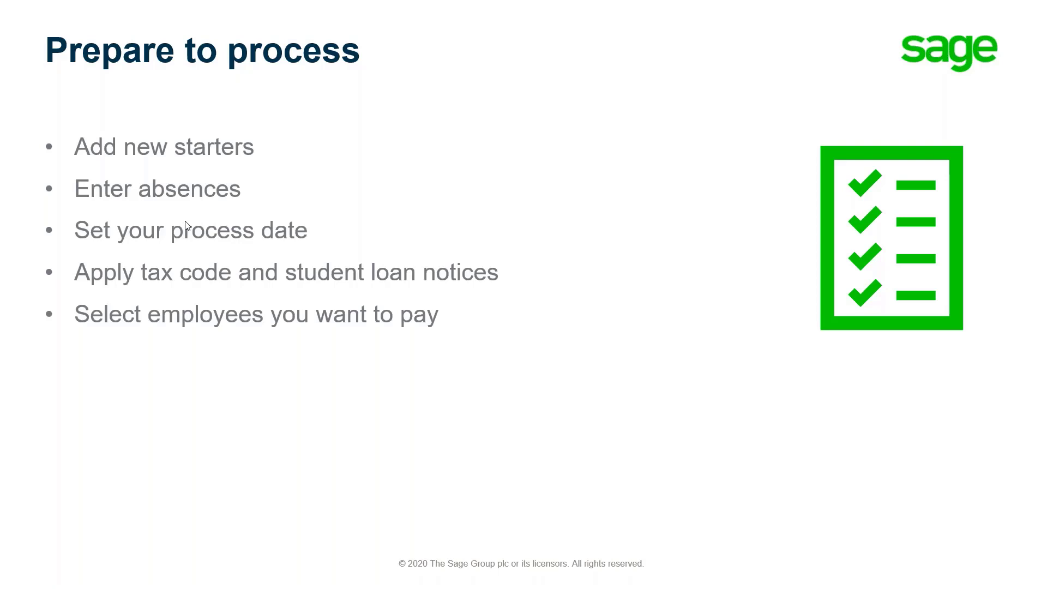
pyautogui.press('Right')
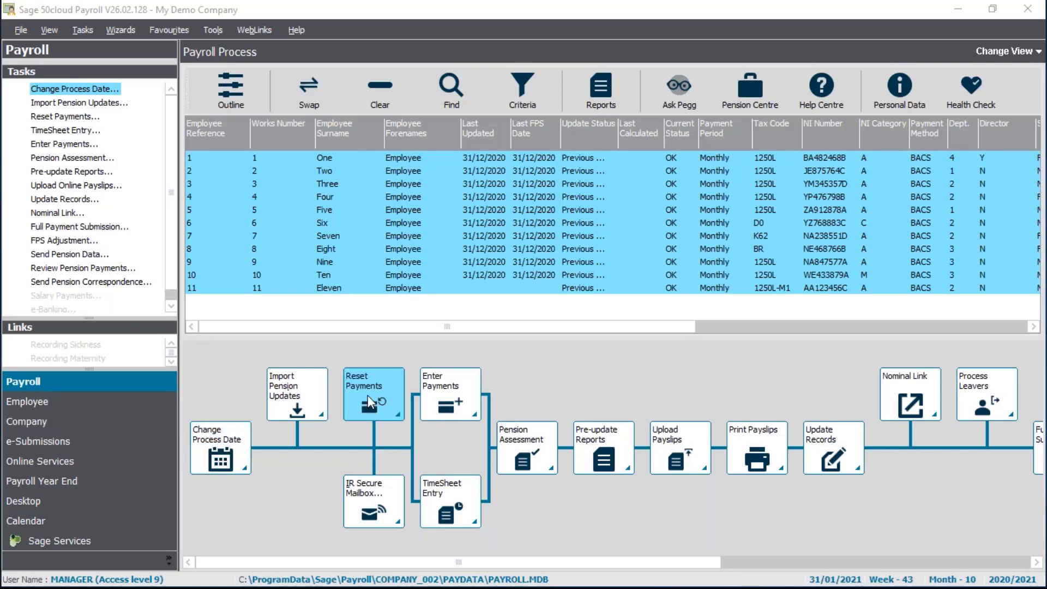
# - Start resetting payments for all selected employees using the Selectively Reset option
pyautogui.click(64, 117)
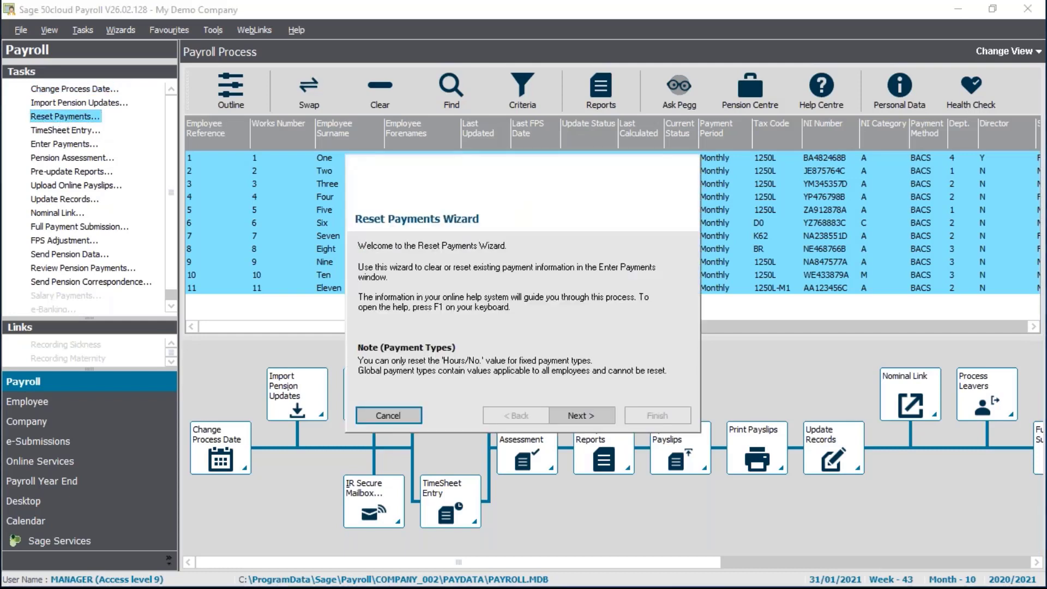
pyautogui.click(582, 416)
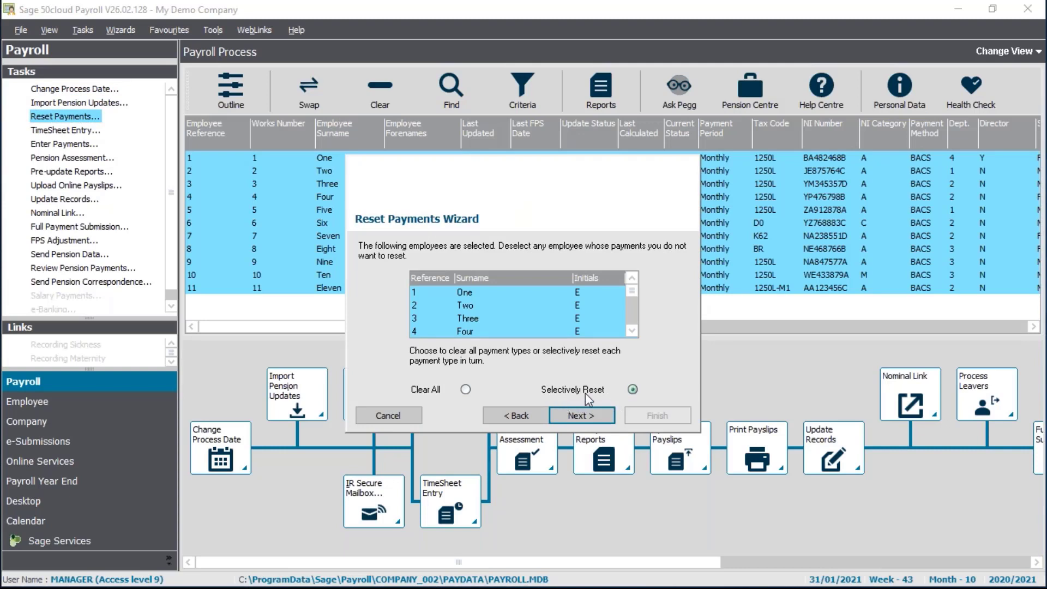
pyautogui.click(593, 415)
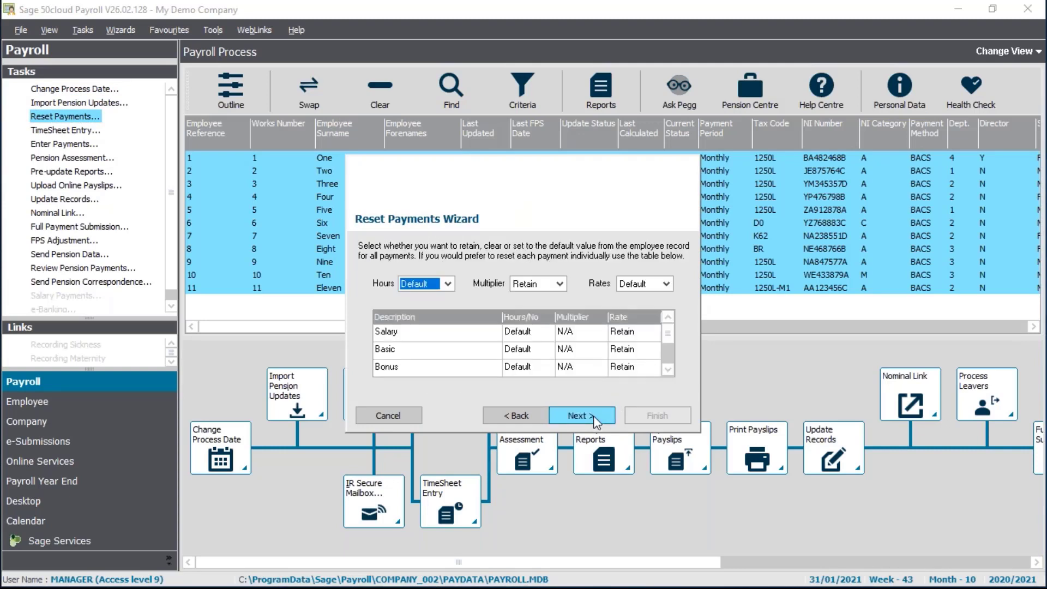
# - Review the payment types, then set the Overtime 1.5x hours and the Bonus rate to Clear
pyautogui.click(669, 370)
pyautogui.click(669, 371)
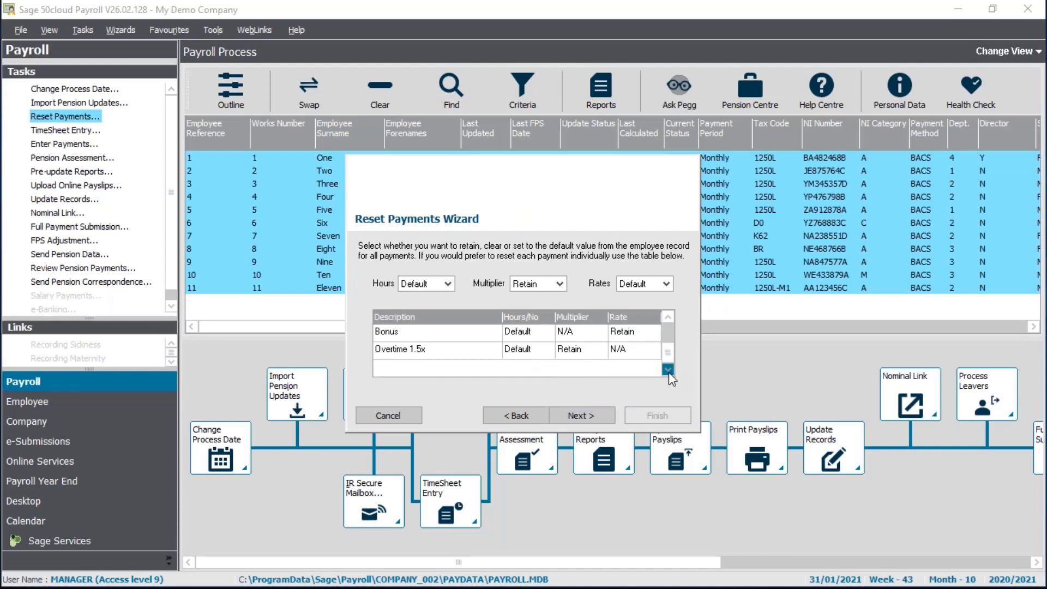
pyautogui.click(668, 319)
pyautogui.click(669, 320)
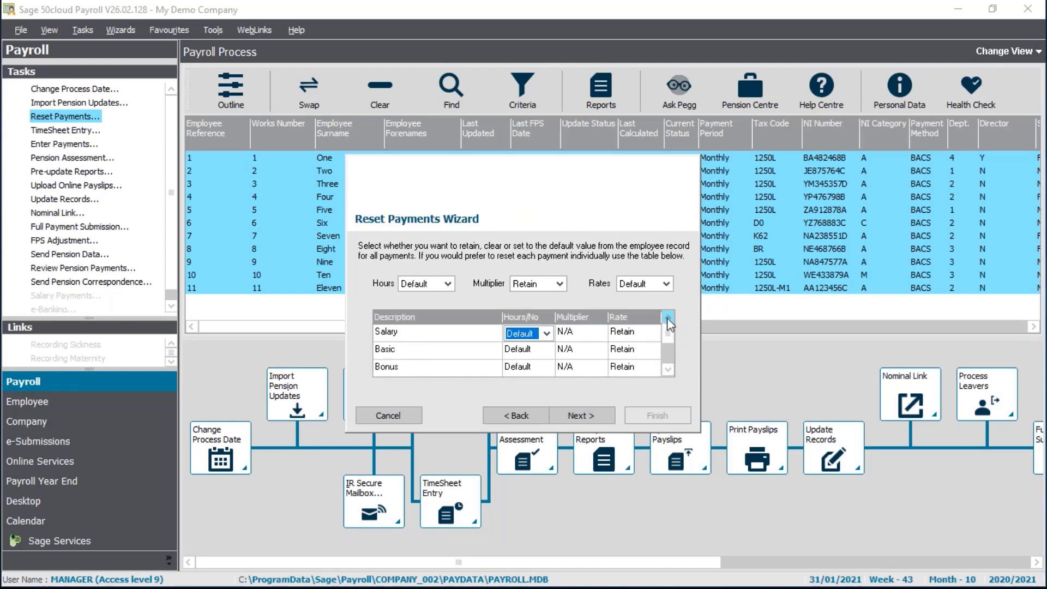
pyautogui.click(668, 370)
pyautogui.click(667, 371)
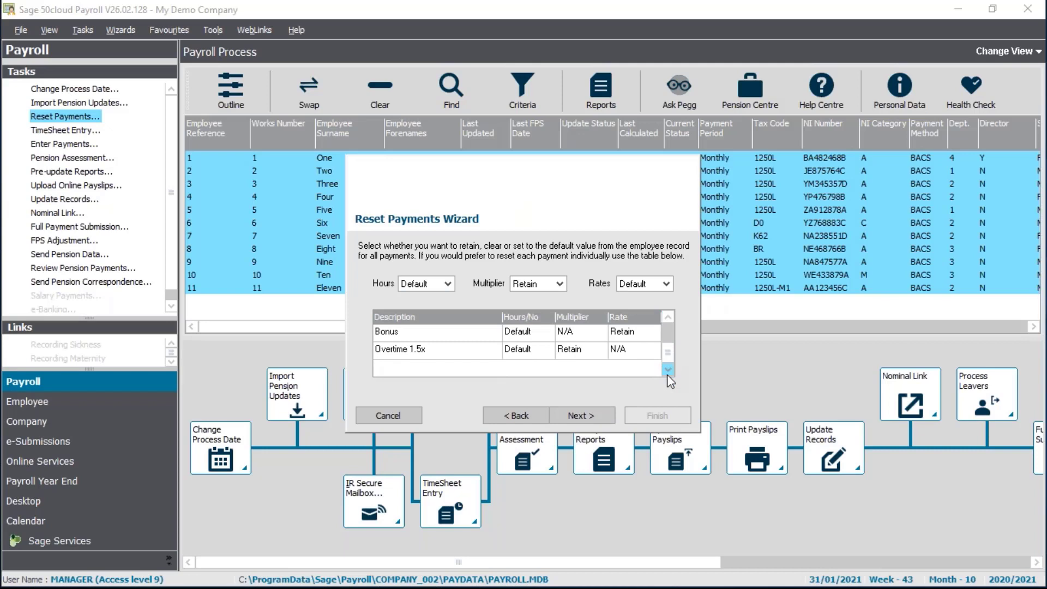
pyautogui.click(518, 351)
pyautogui.click(518, 352)
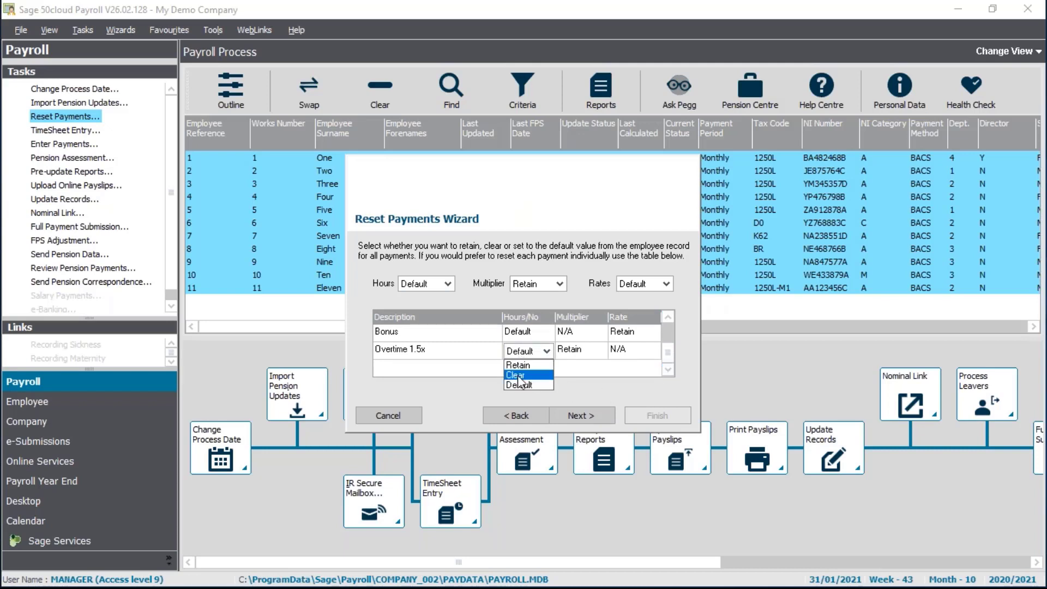
pyautogui.click(518, 376)
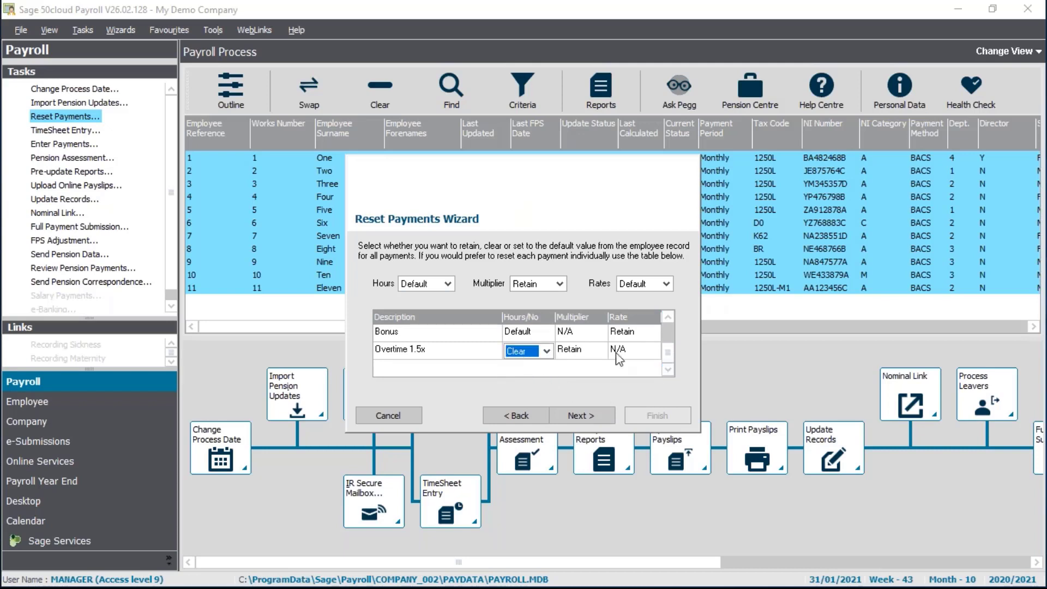
pyautogui.click(623, 336)
pyautogui.click(624, 336)
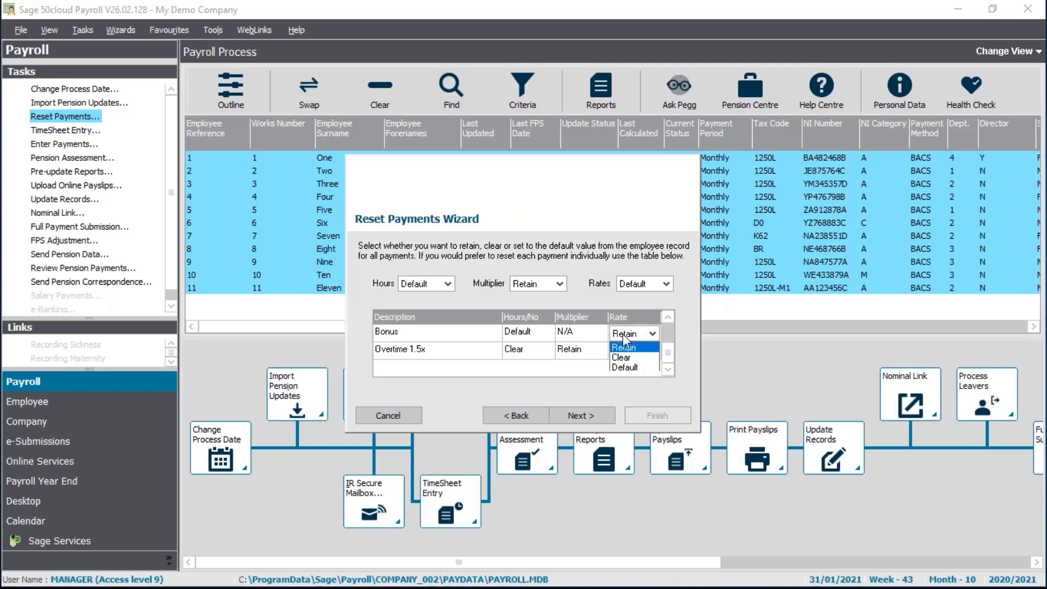
pyautogui.click(626, 357)
# - Accept the existing reset settings for deductions, attachments and statutory payments, and complete the payment reset
pyautogui.click(596, 416)
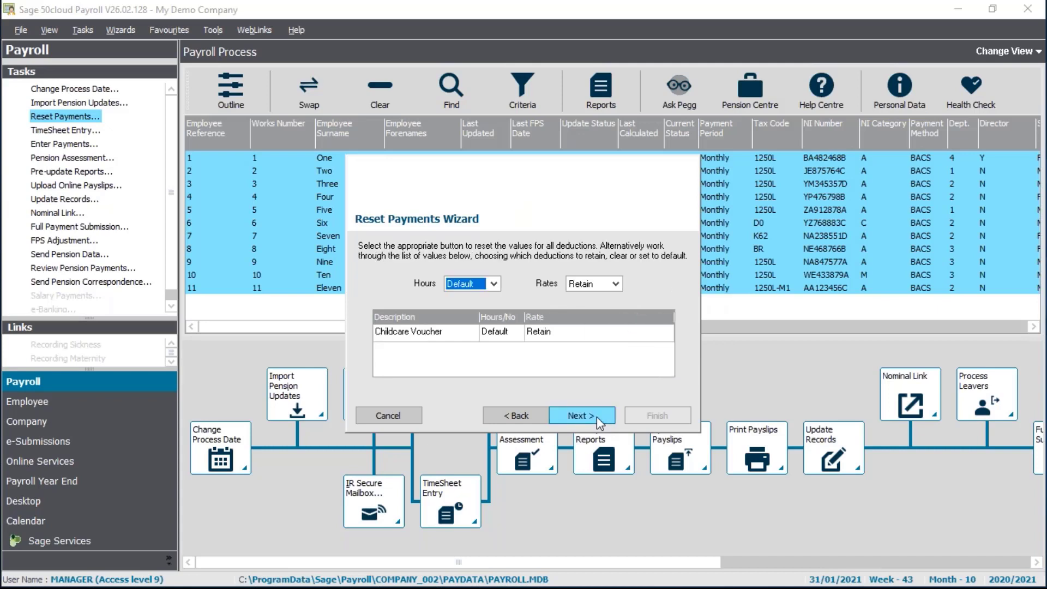
pyautogui.click(597, 417)
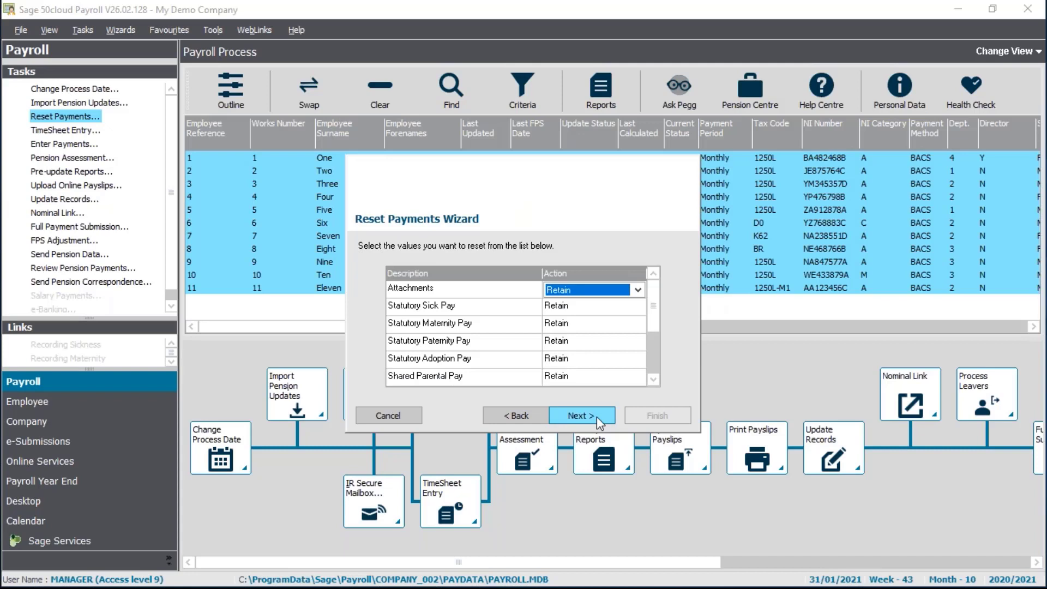
pyautogui.click(596, 416)
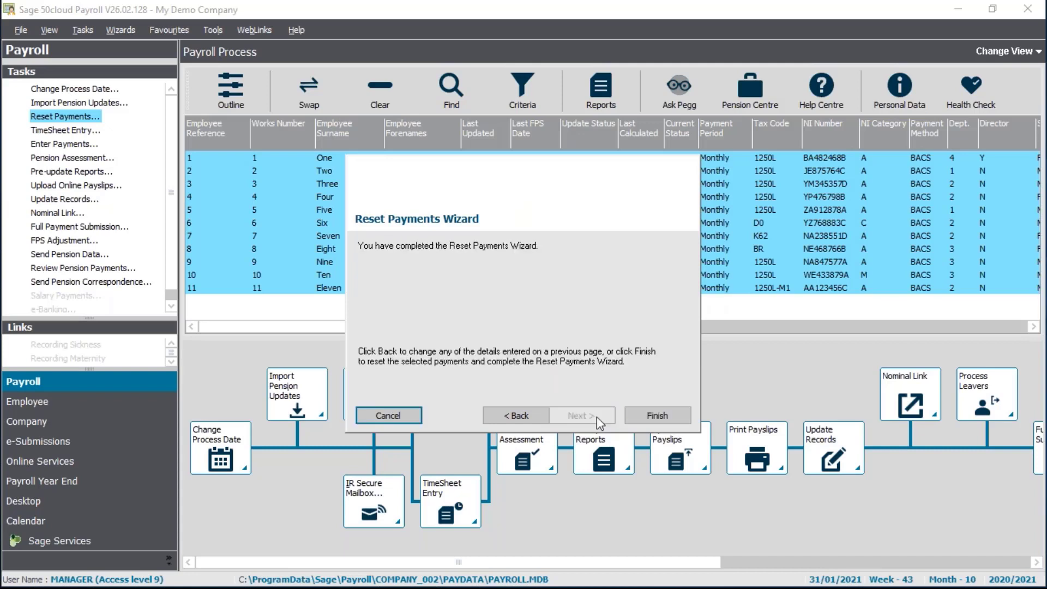
pyautogui.click(657, 416)
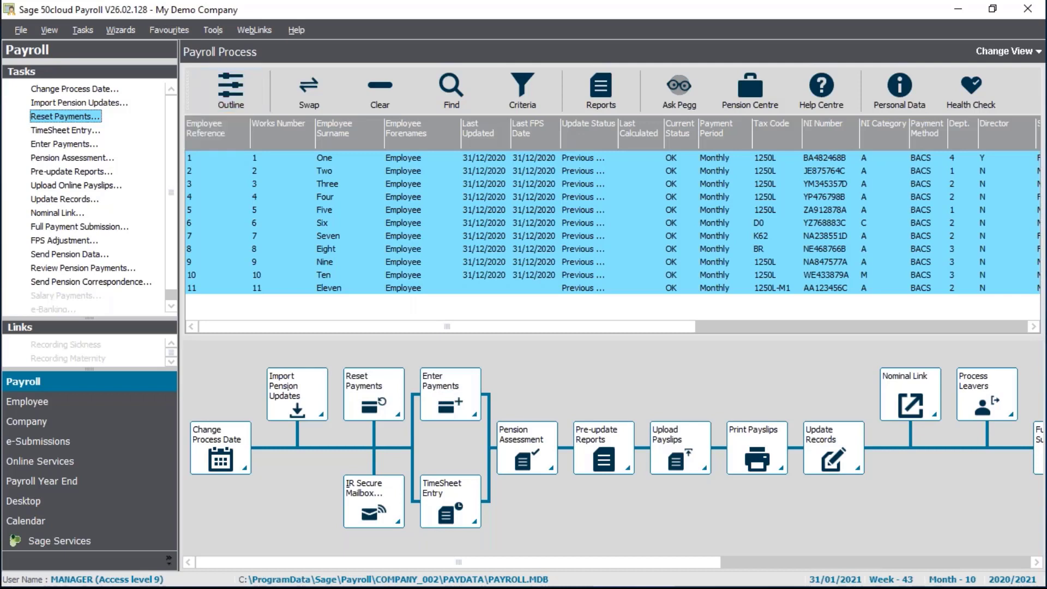
# - Start entering payments for the selected employees, checking for legislation updates first
pyautogui.click(63, 145)
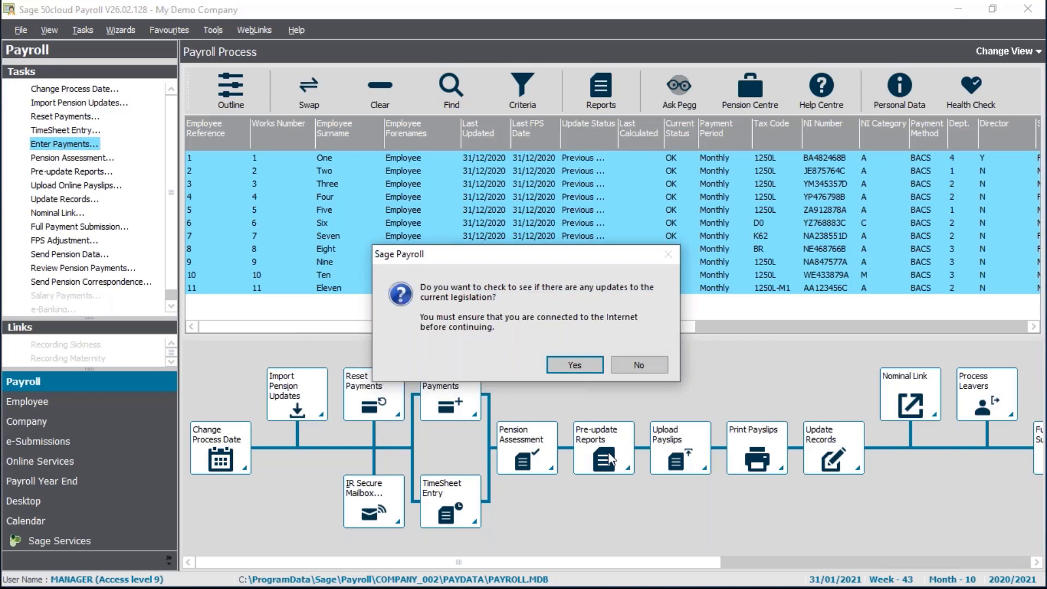
pyautogui.click(573, 372)
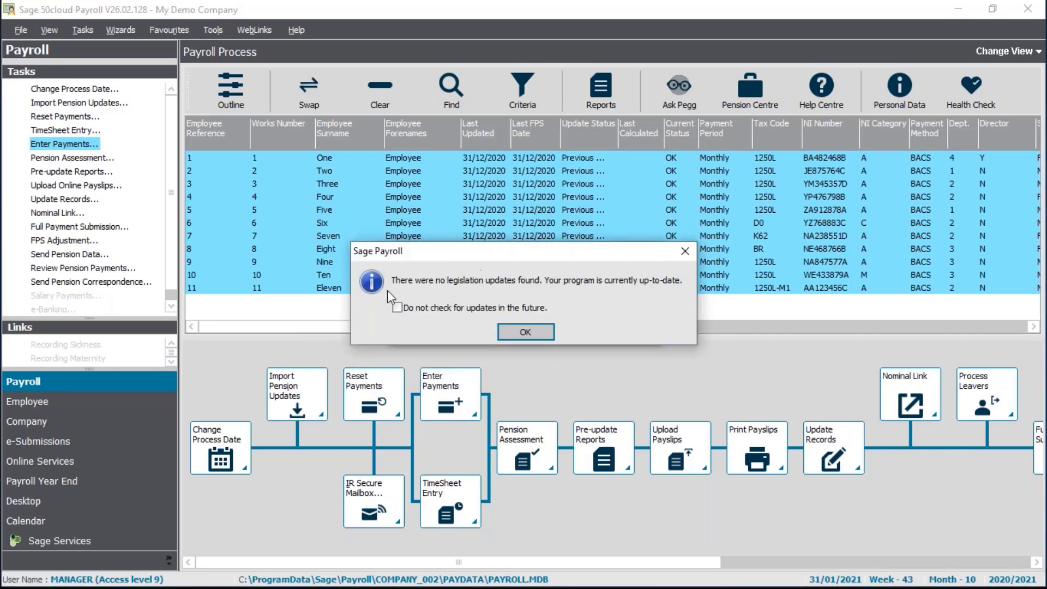
pyautogui.click(532, 330)
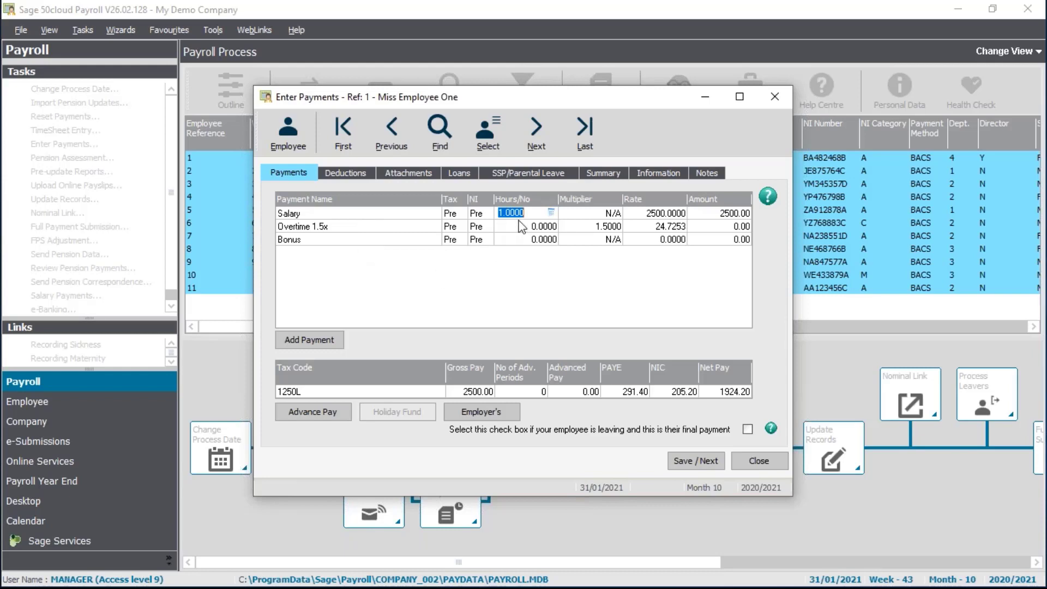
# - Enter 7.5 hours of Overtime 1.5x and one Bonus at a rate of 250 for the first employee
pyautogui.press('Tab')
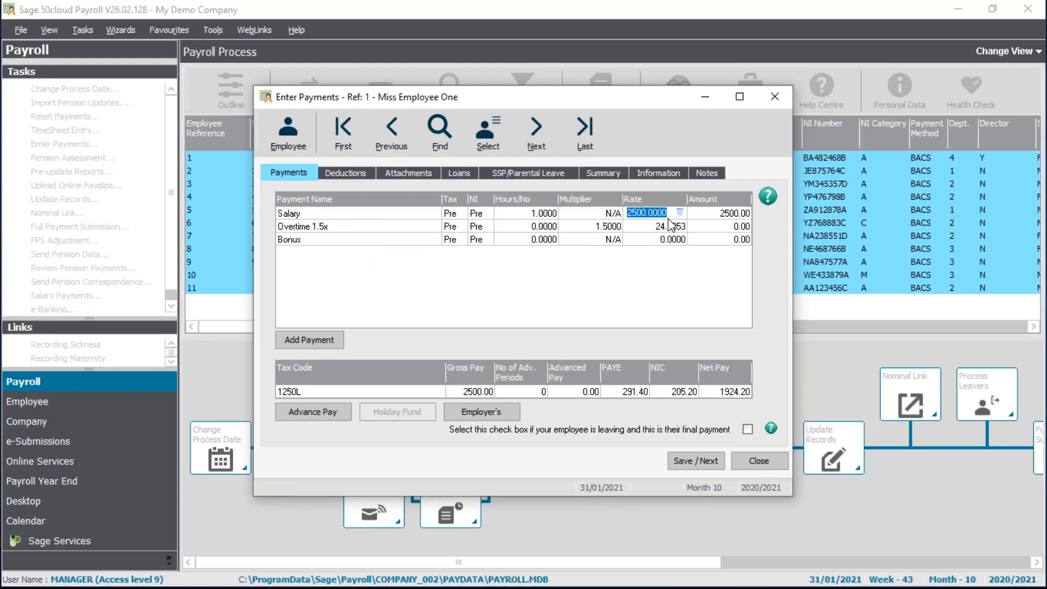
pyautogui.click(519, 228)
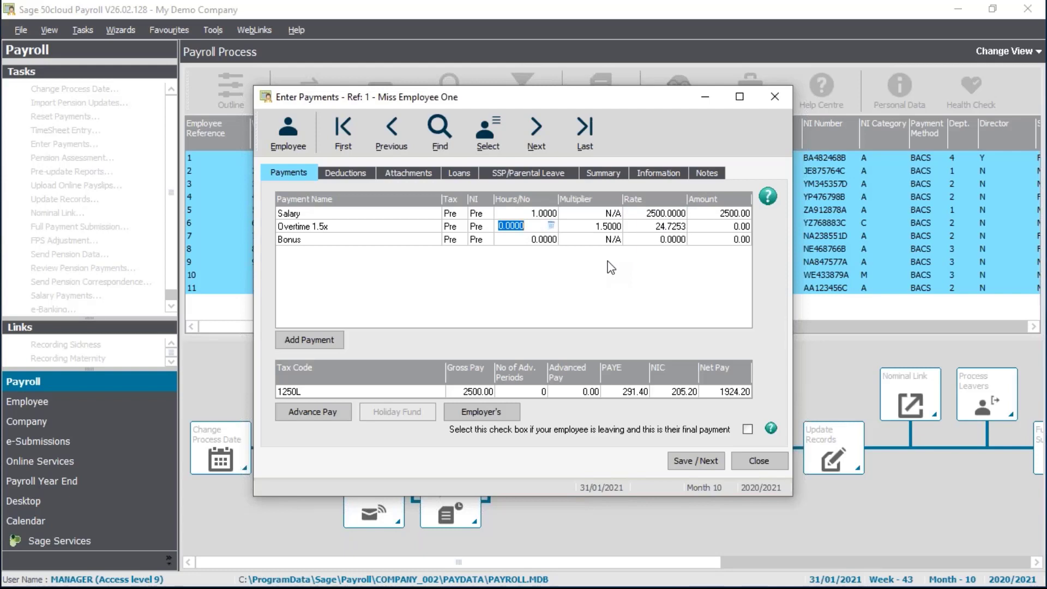
pyautogui.write('7.5')
pyautogui.press('Tab')
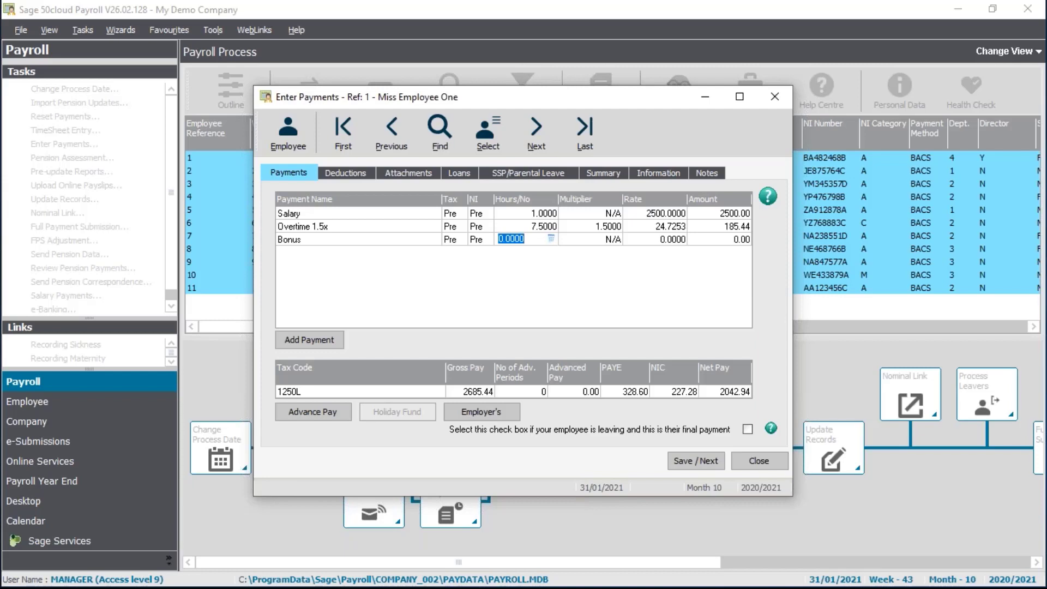
pyautogui.write('1')
pyautogui.press('Tab')
pyautogui.write('250')
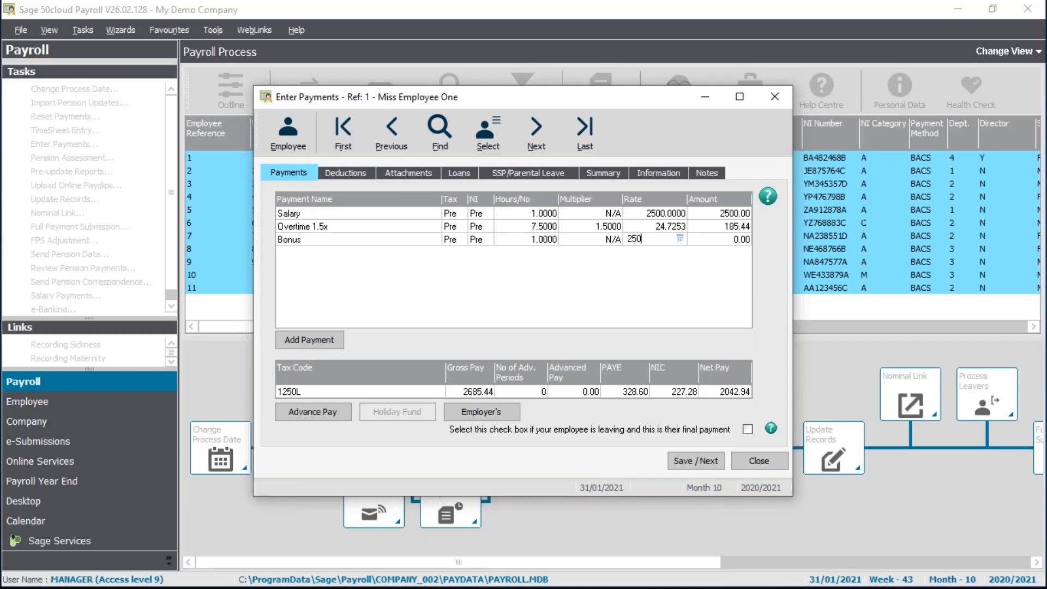
pyautogui.press('Tab')
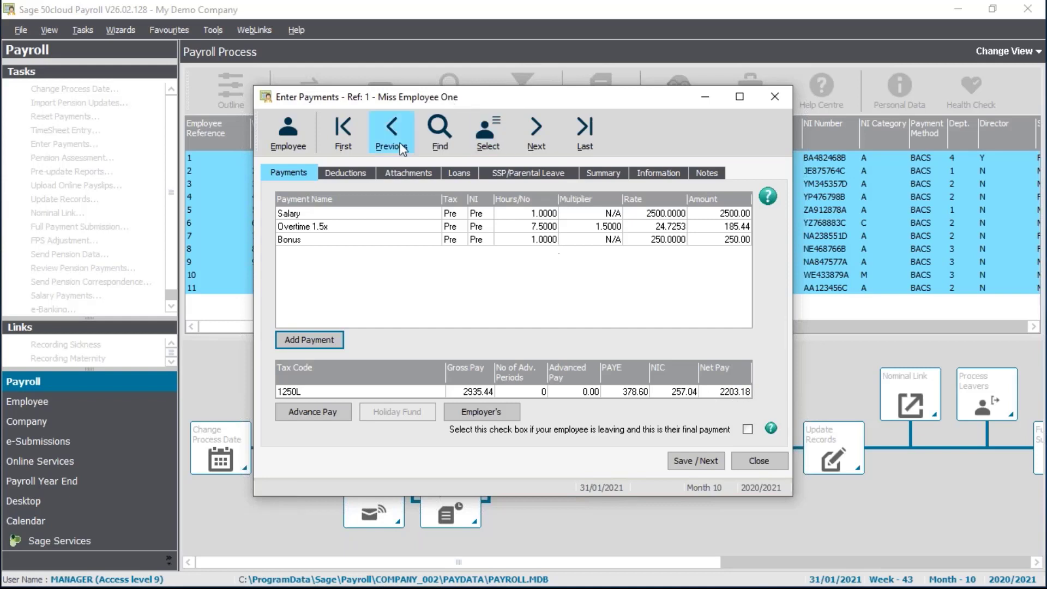
# - Review the first employee's deductions, attachments, loans, statutory leave, summary, employer's contributions, information and notes, and save the payments
pyautogui.click(336, 176)
pyautogui.click(410, 170)
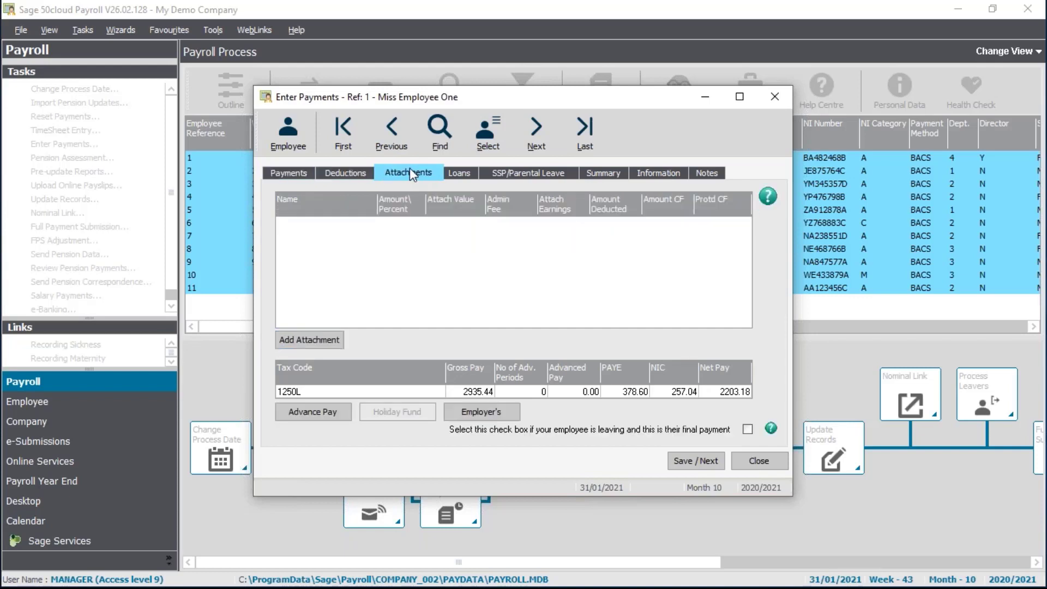
pyautogui.click(462, 174)
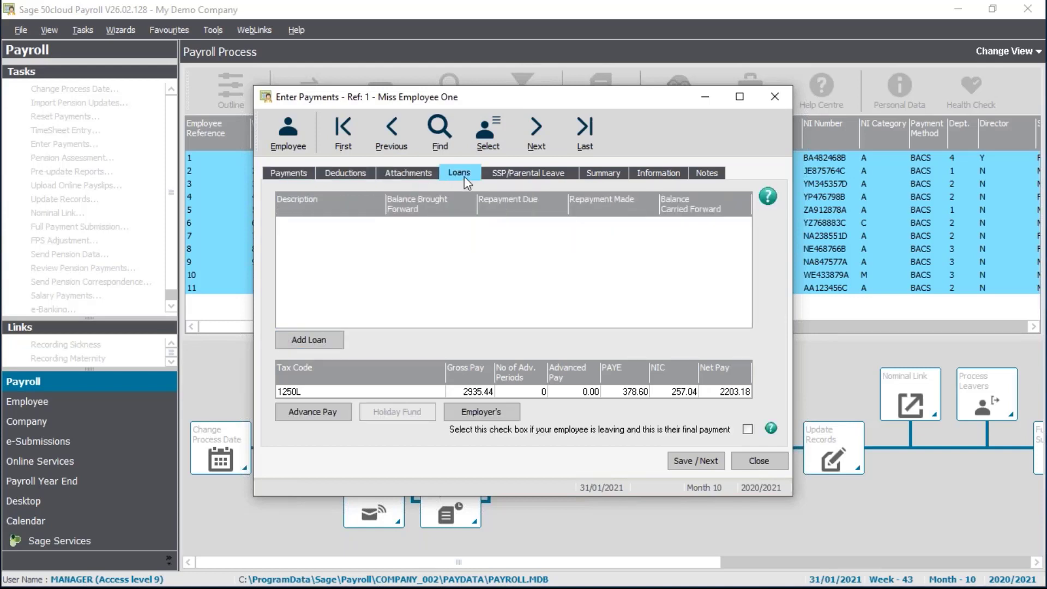
pyautogui.click(522, 173)
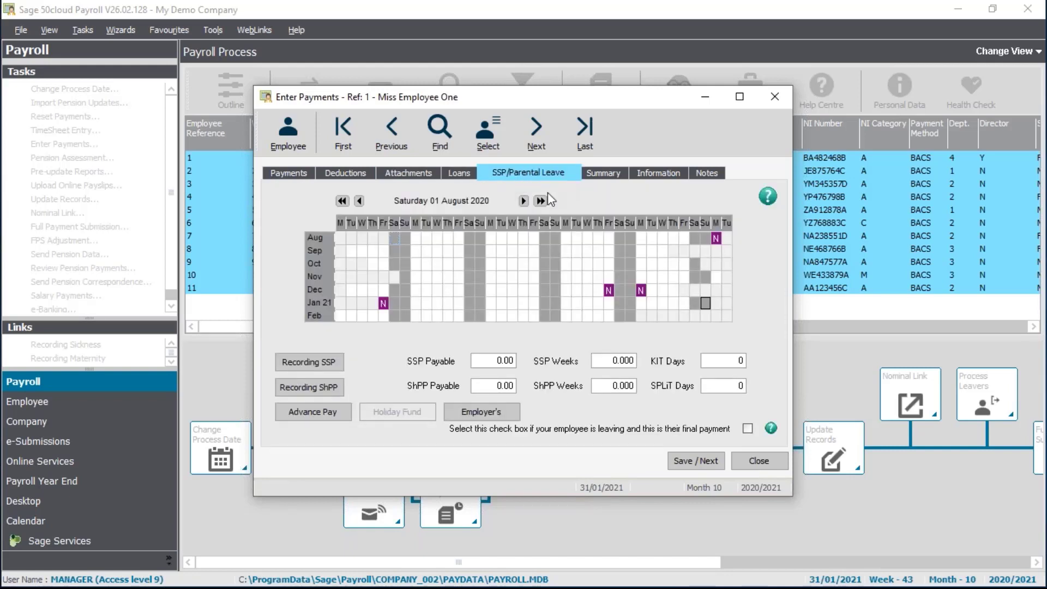
pyautogui.click(617, 182)
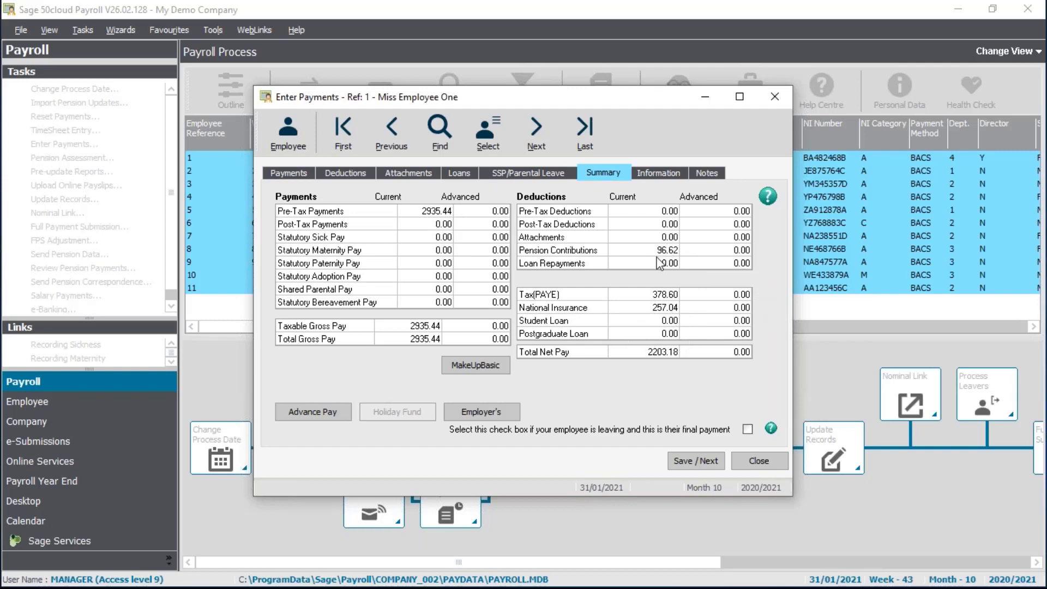
pyautogui.click(491, 411)
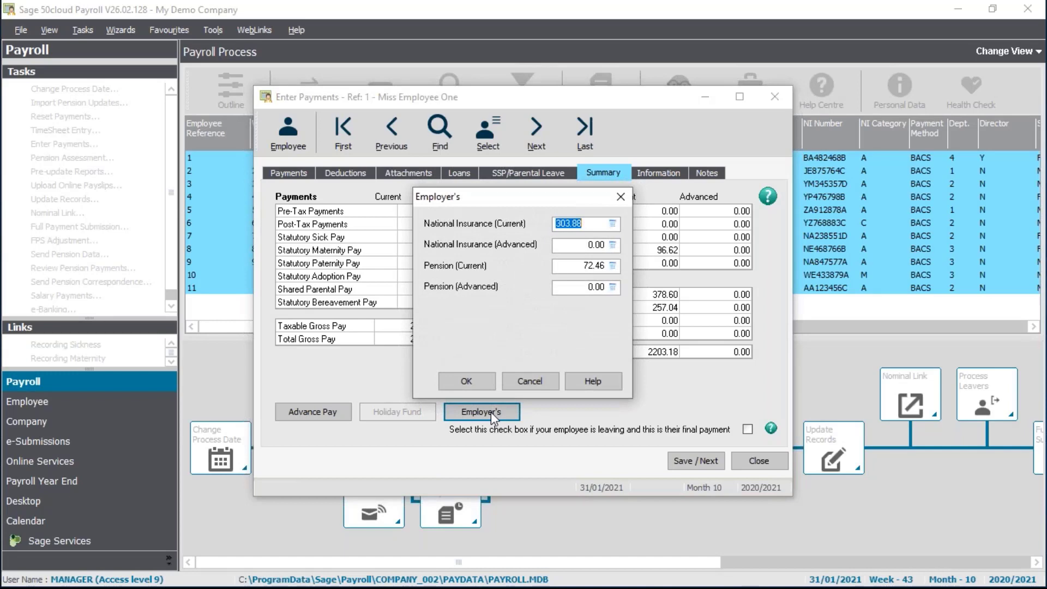
pyautogui.click(537, 380)
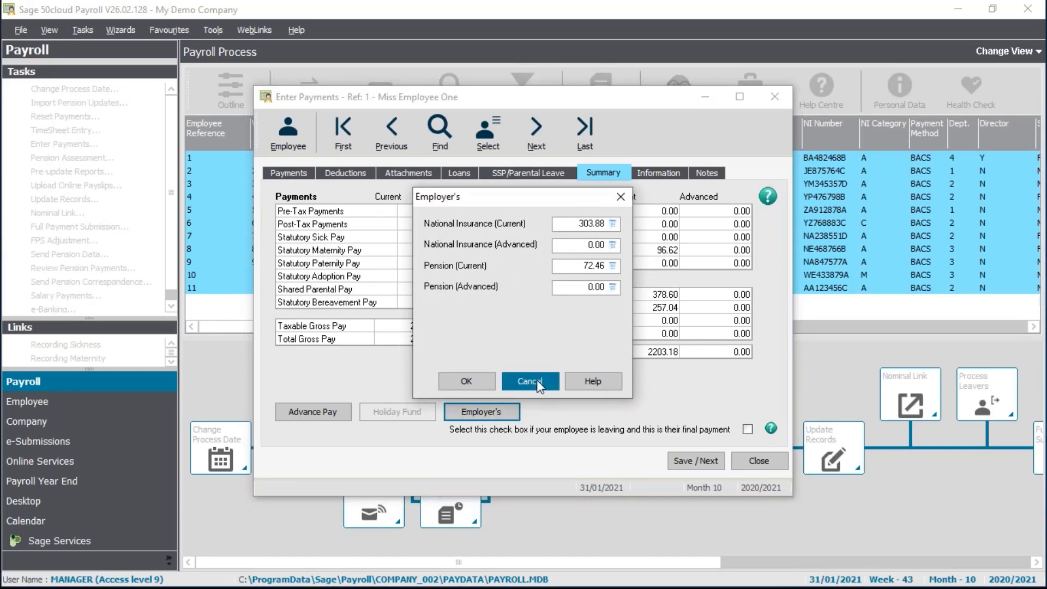
pyautogui.click(672, 172)
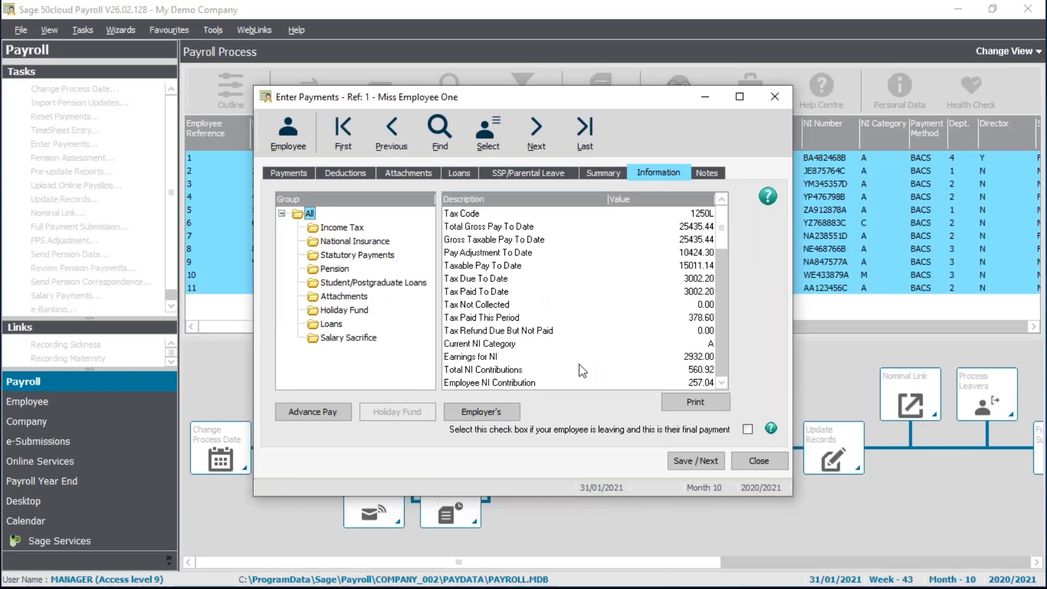
pyautogui.click(709, 172)
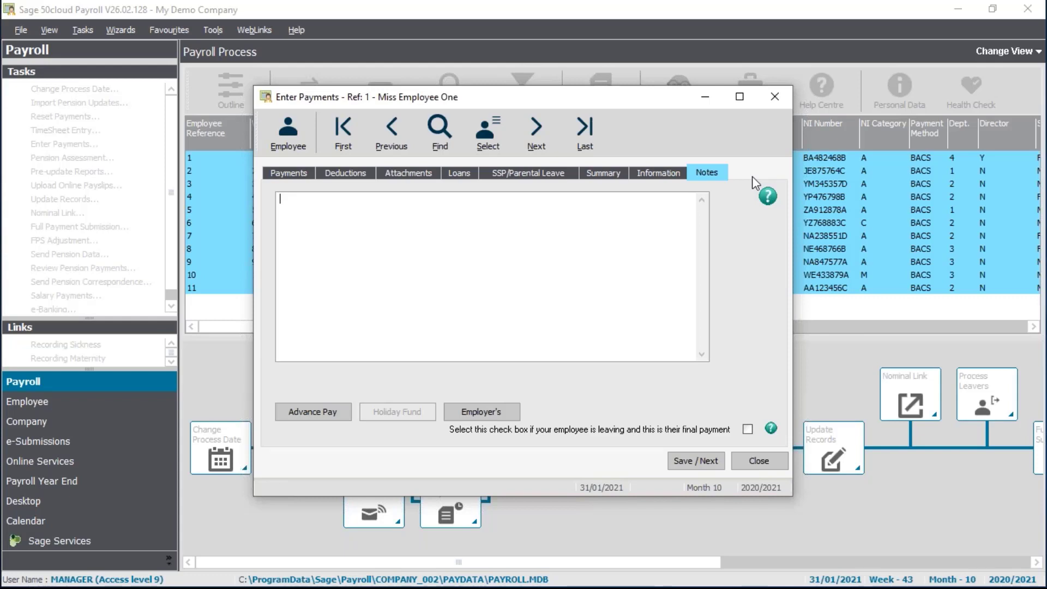
pyautogui.click(281, 176)
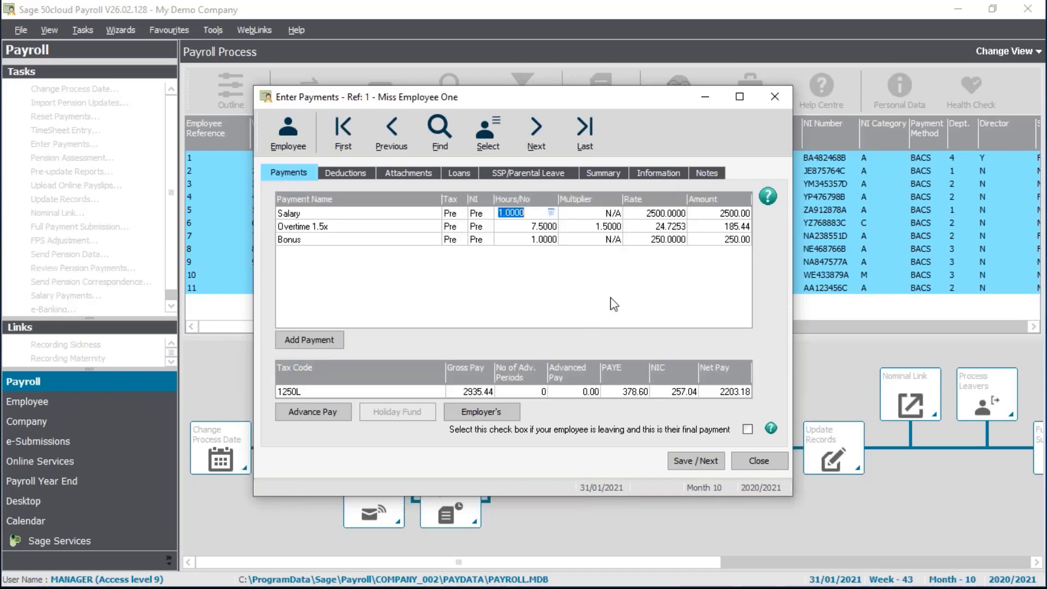
pyautogui.click(693, 461)
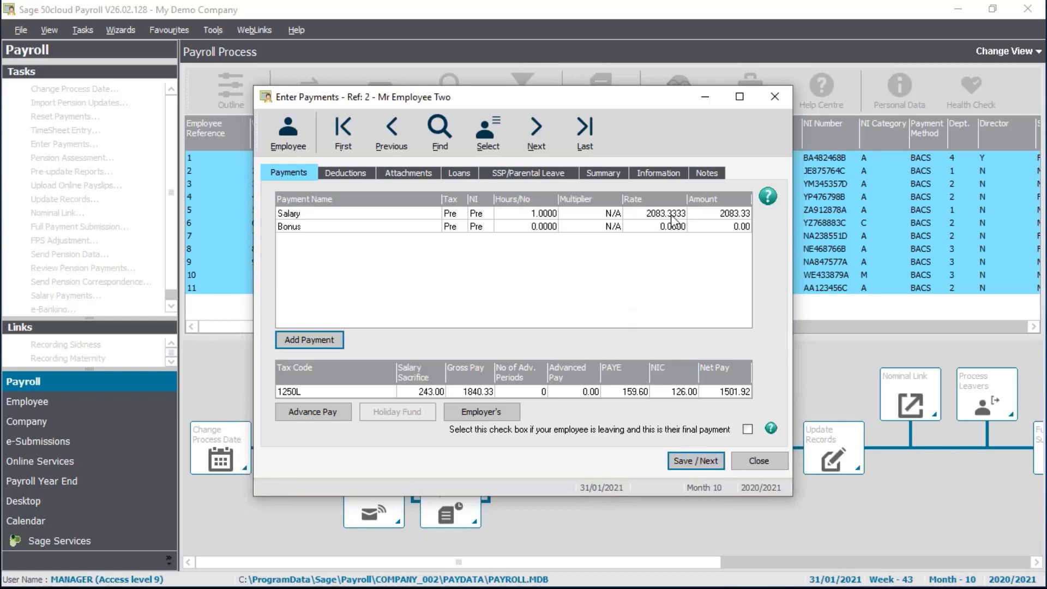
# - Enter one Bonus at a rate of 100 for the second employee
pyautogui.click(556, 228)
pyautogui.write('1')
pyautogui.press('Tab')
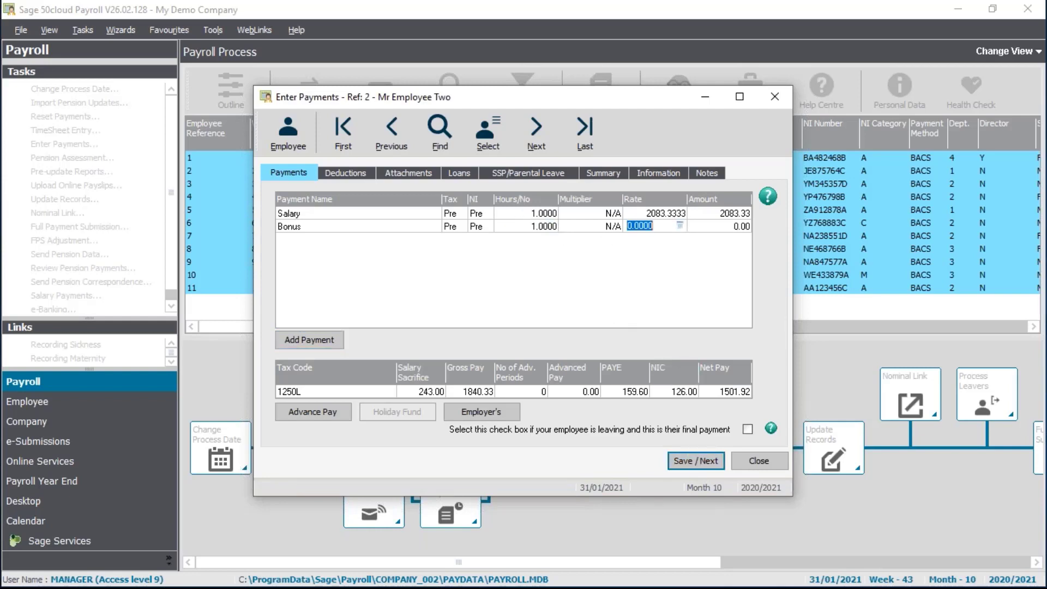
pyautogui.write('100')
pyautogui.press('Tab')
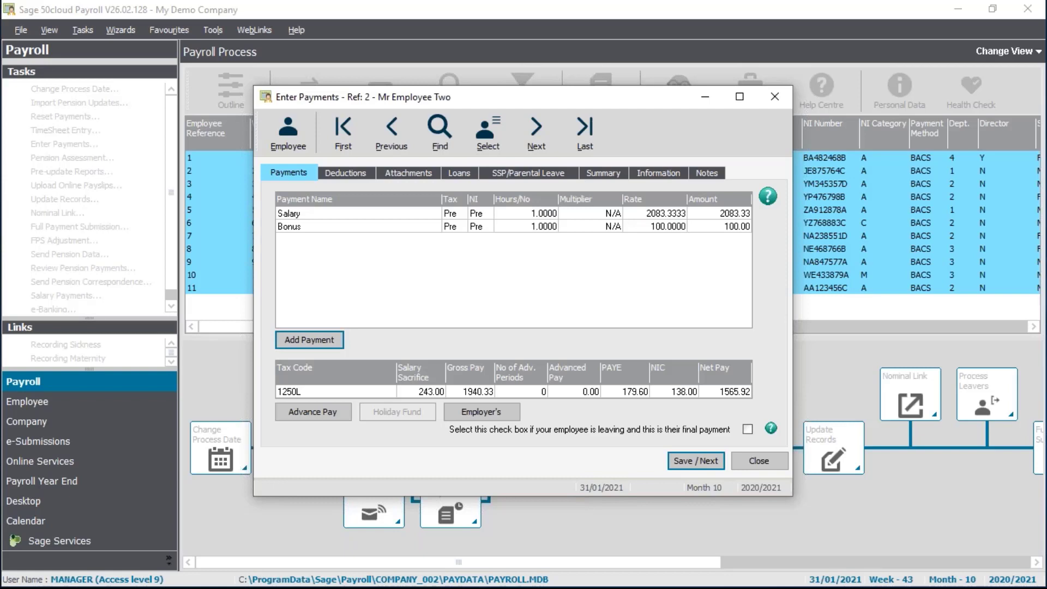
# - Check the second employee's deductions and pay summary, and save the payments
pyautogui.click(346, 173)
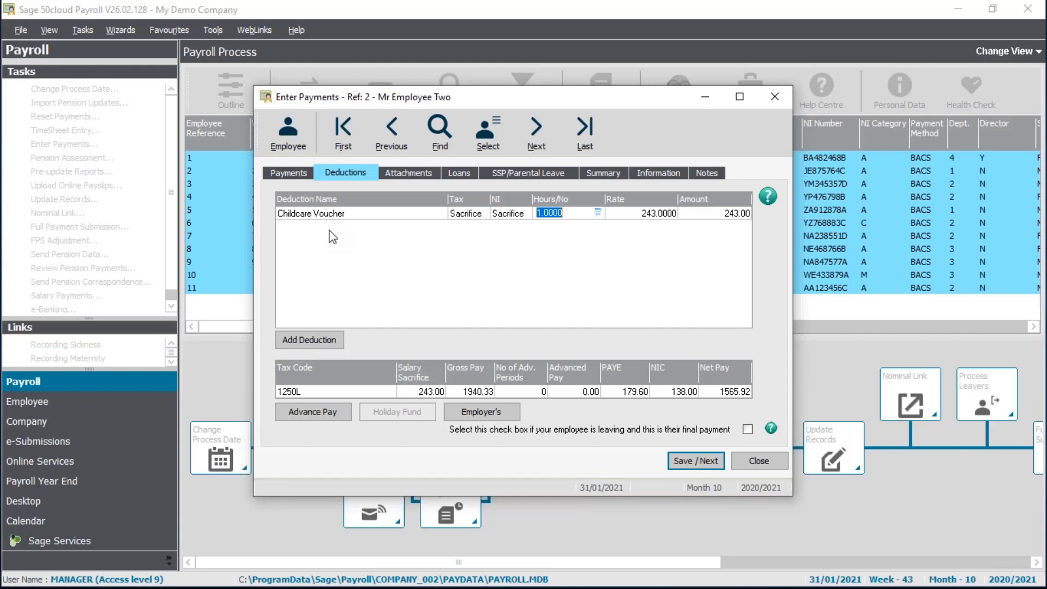
pyautogui.click(589, 171)
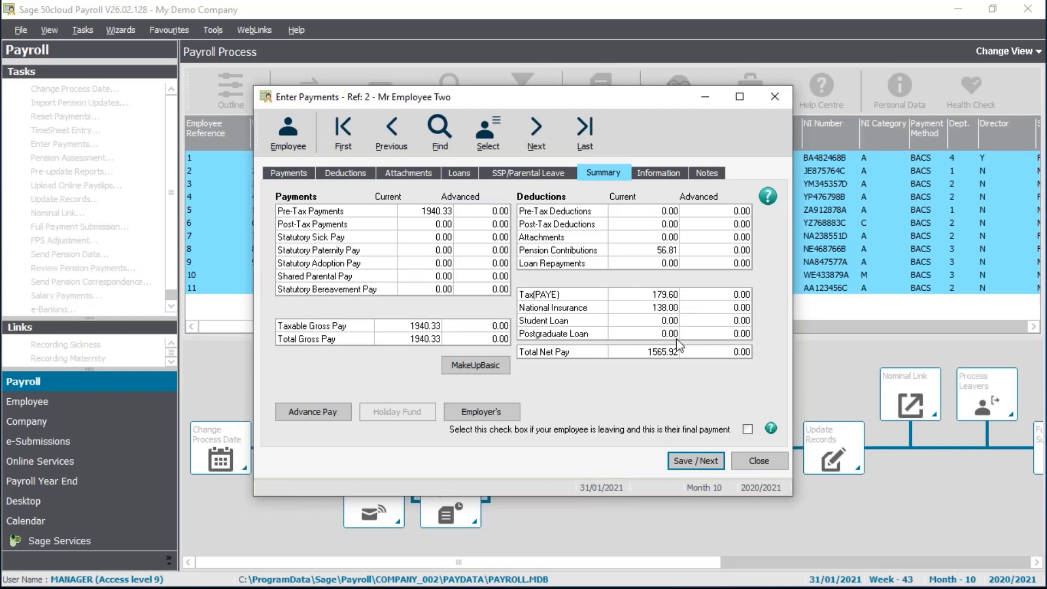
pyautogui.click(291, 172)
pyautogui.click(699, 460)
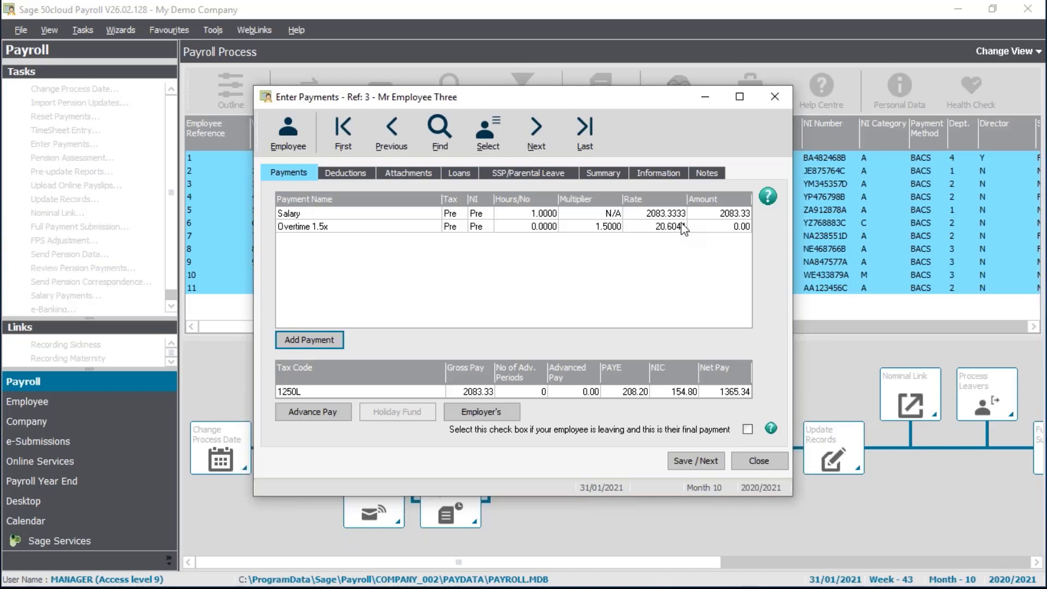
# - Prorate the third employee's Salary by calculating its Hours/No as 16/21
pyautogui.click(520, 217)
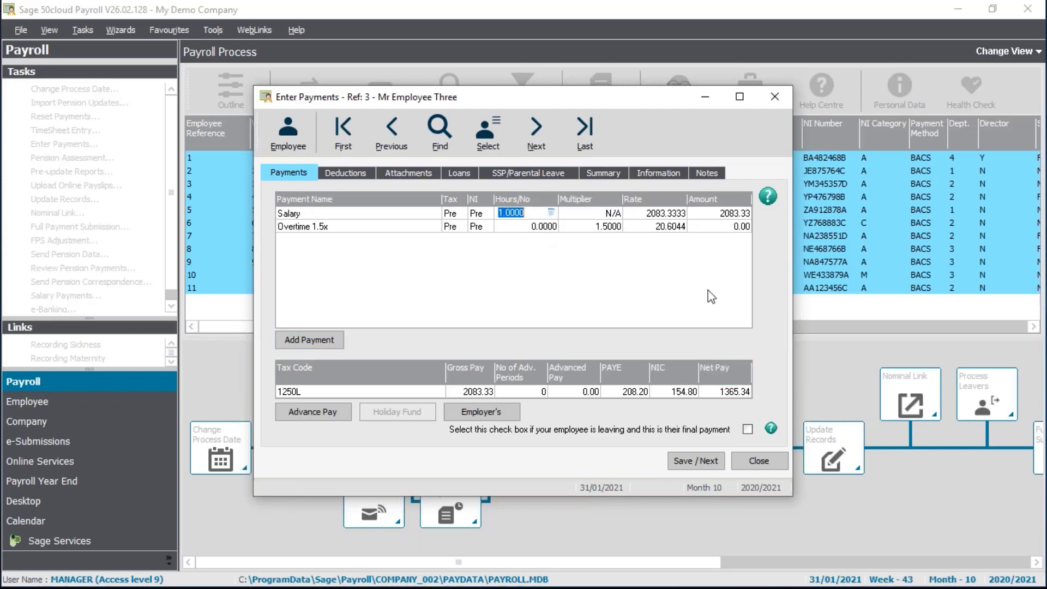
pyautogui.click(551, 213)
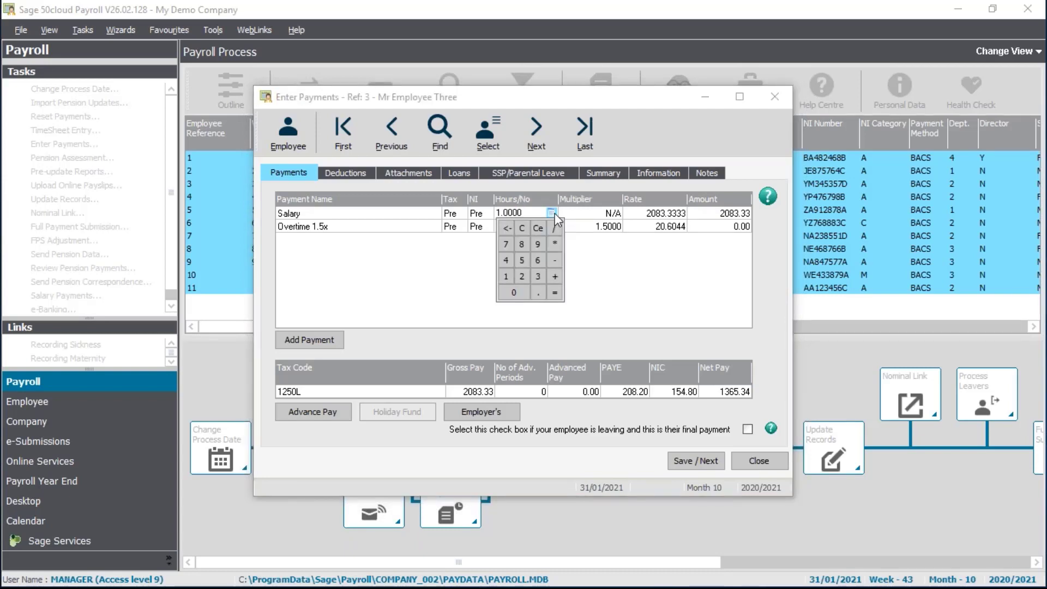
pyautogui.press('Escape')
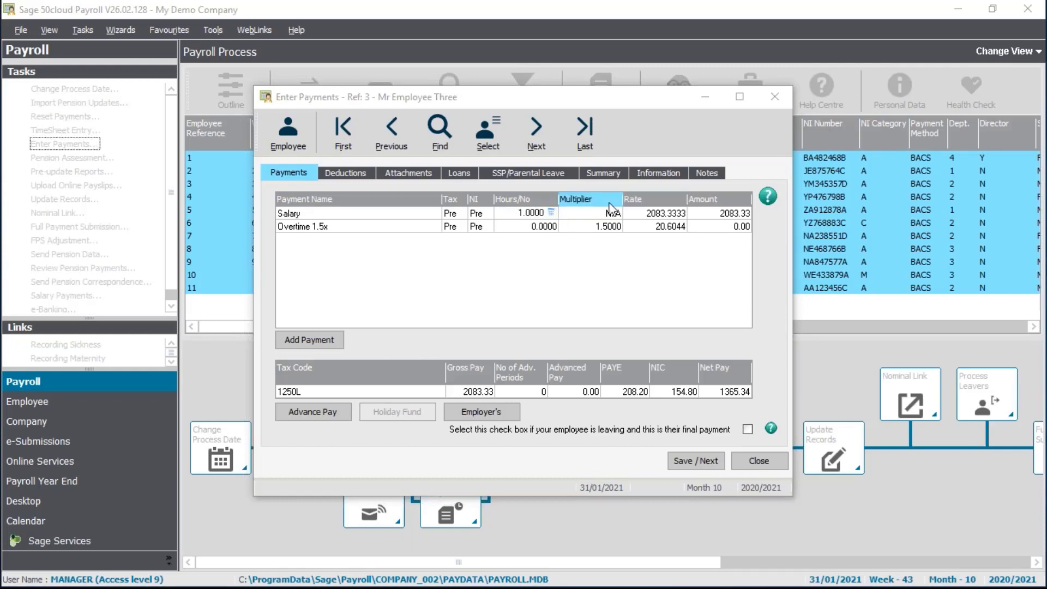
pyautogui.click(556, 210)
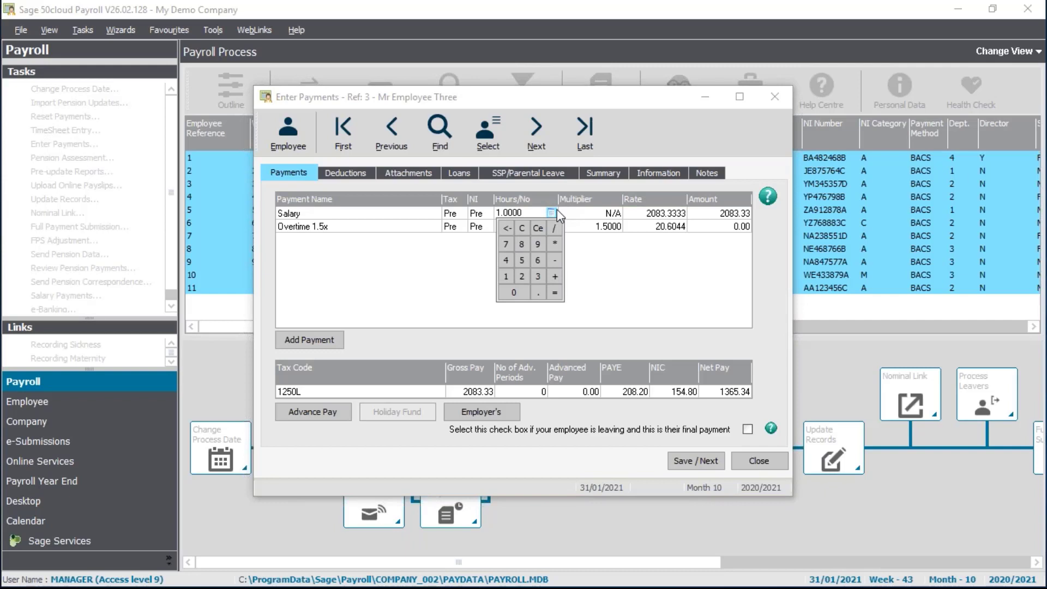
pyautogui.write('16/21')
pyautogui.press('Return')
pyautogui.press('Tab')
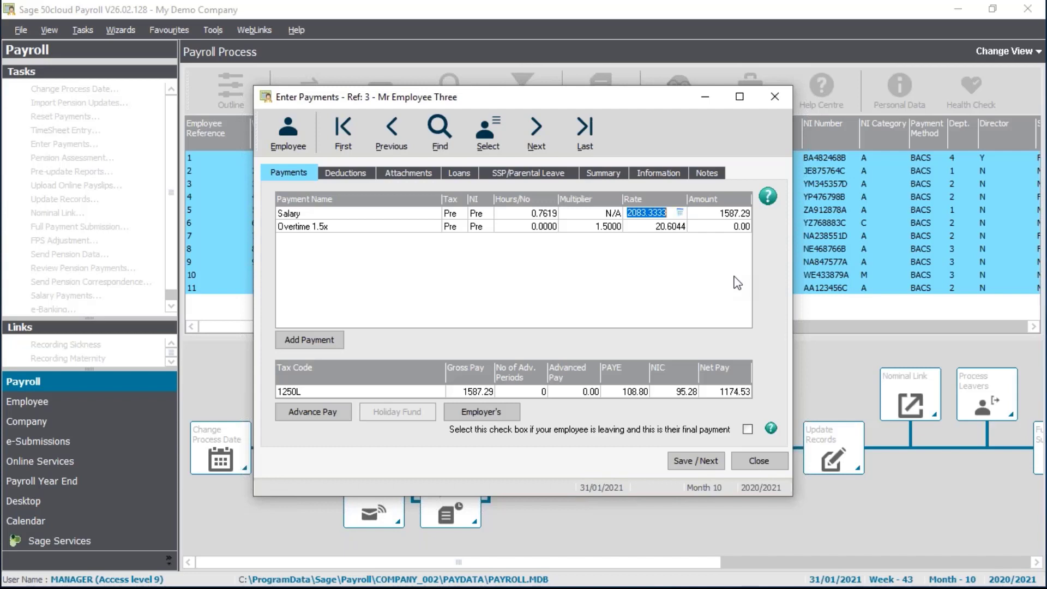
# - Mark this as the third employee's final payment as a leaver, check the attachments, and save the payments
pyautogui.click(747, 429)
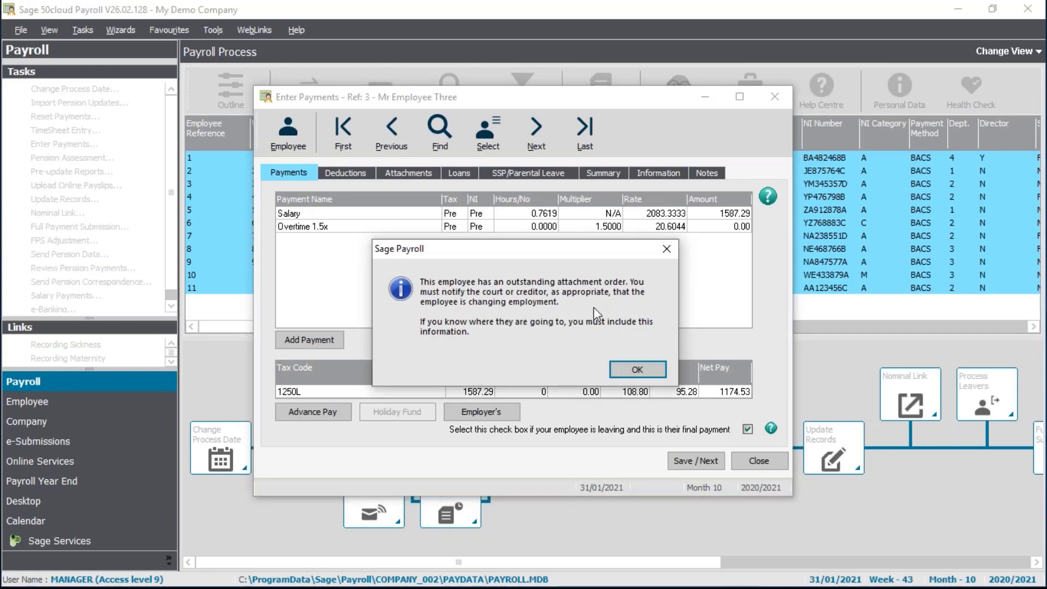
pyautogui.click(633, 369)
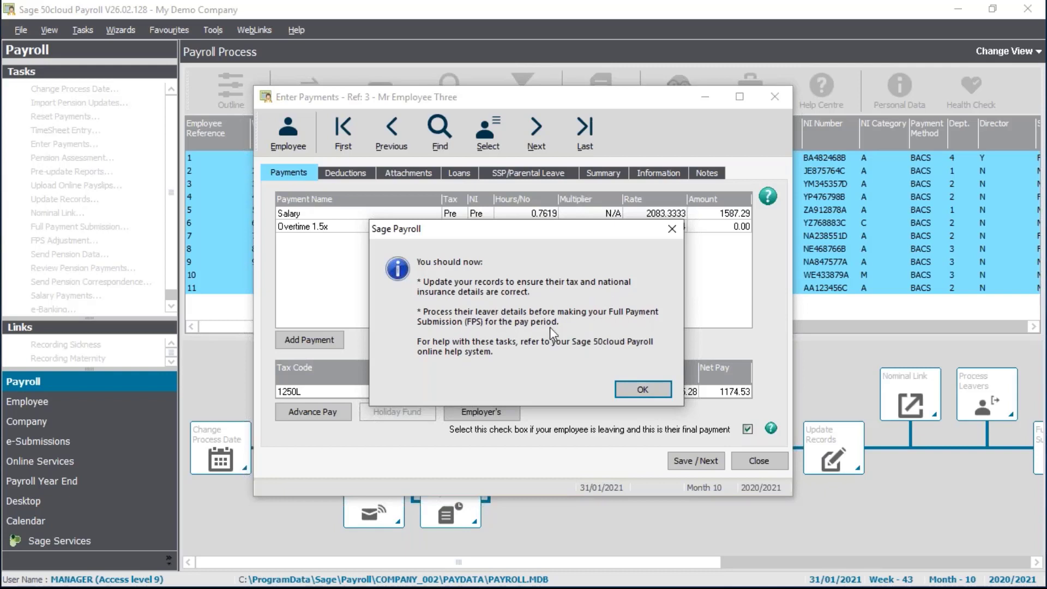
pyautogui.click(627, 391)
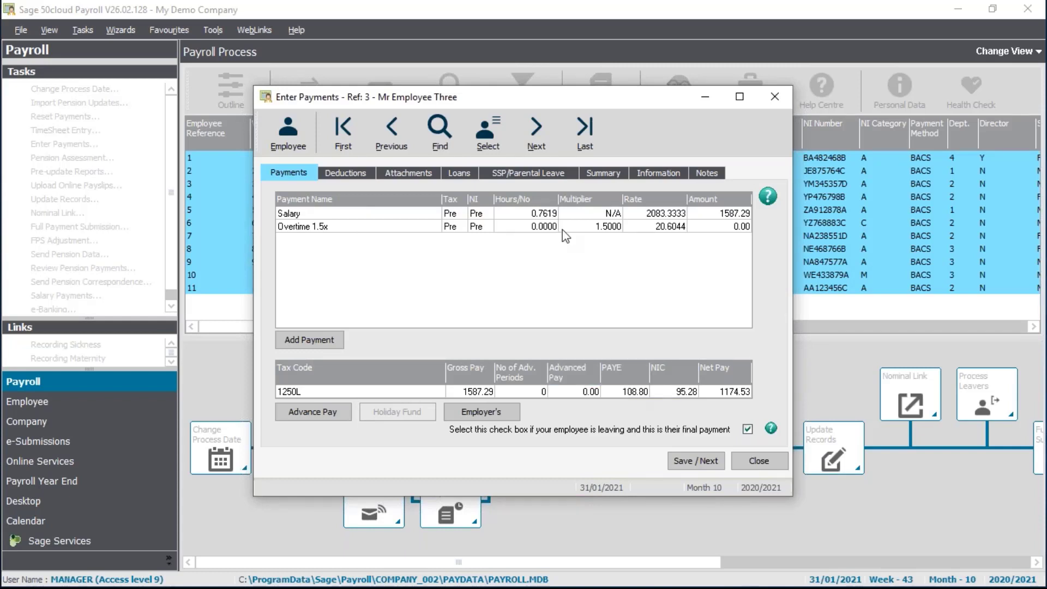
pyautogui.click(412, 180)
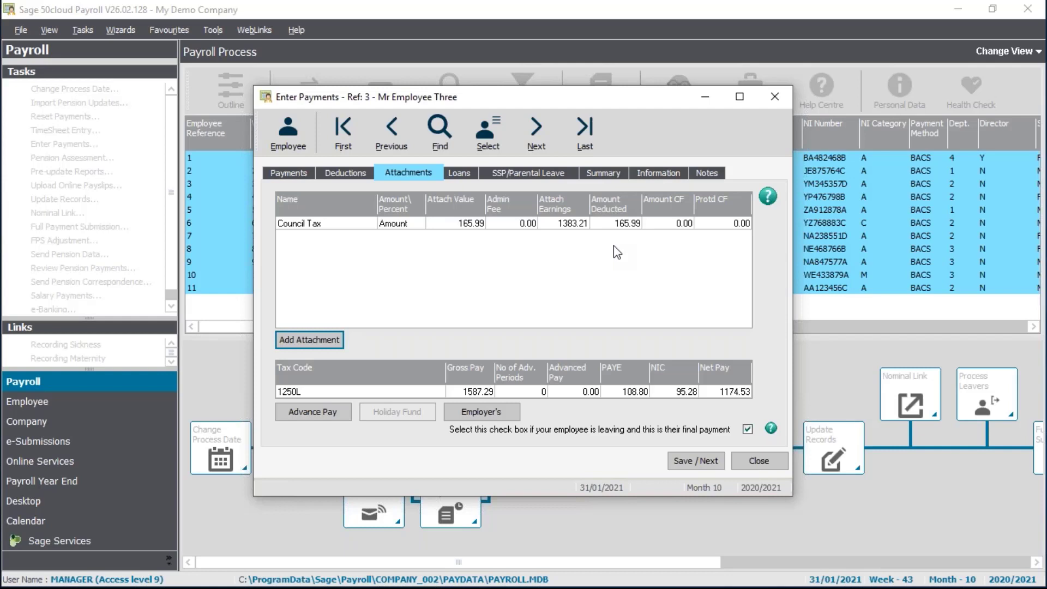
pyautogui.click(695, 464)
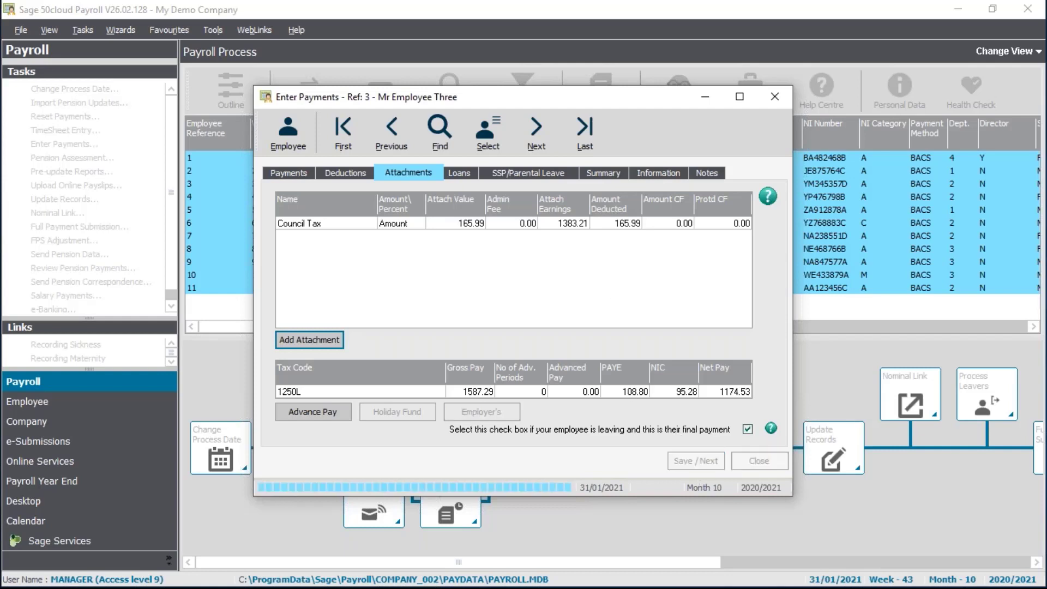
# - Review the fourth employee's Salary and compare it with the Statutory Maternity Pay in the pay summary
pyautogui.click(270, 175)
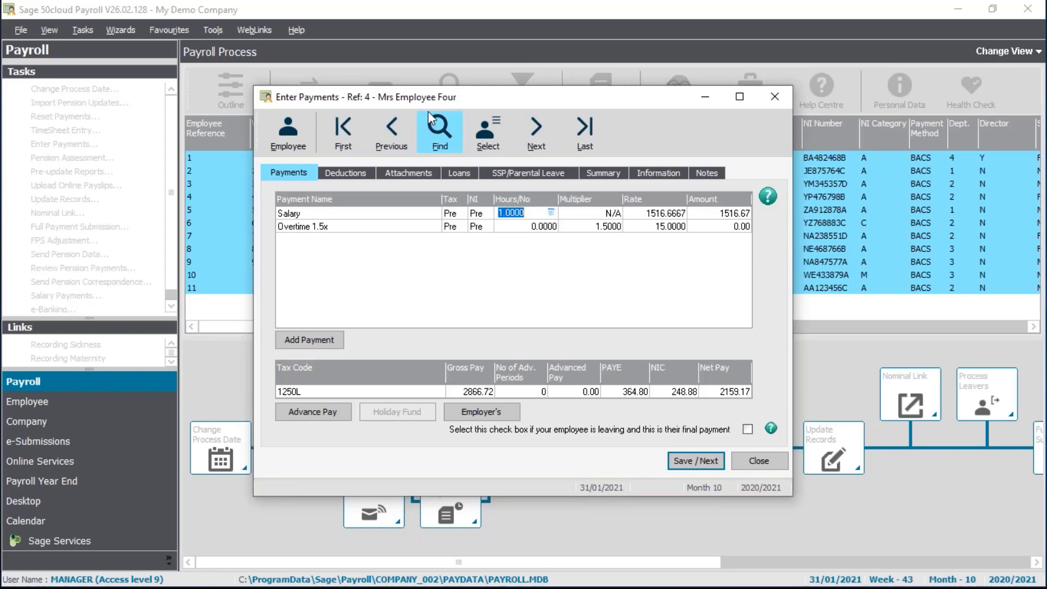
pyautogui.click(620, 176)
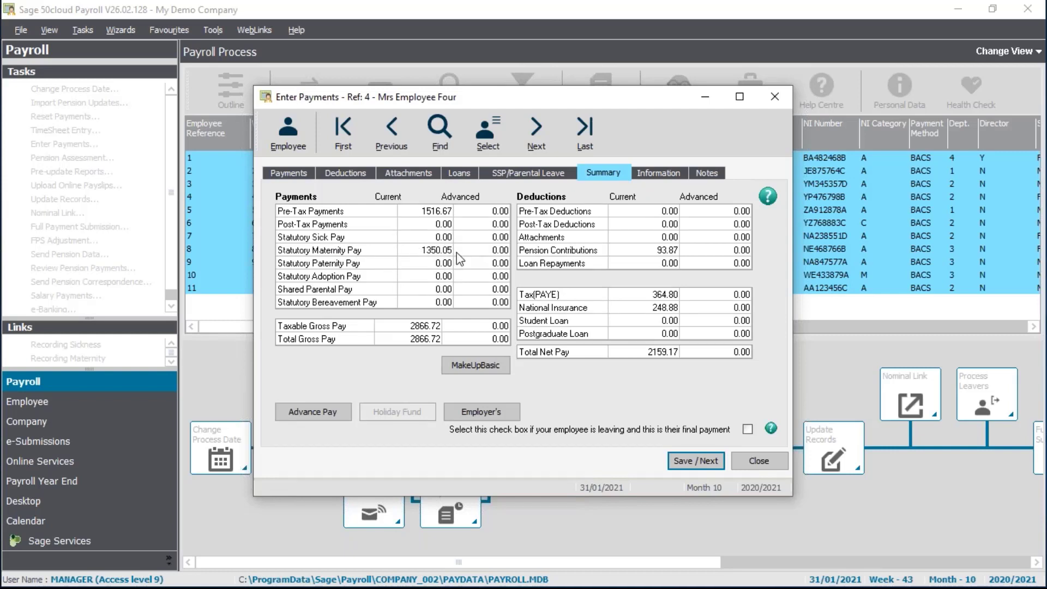
pyautogui.click(294, 172)
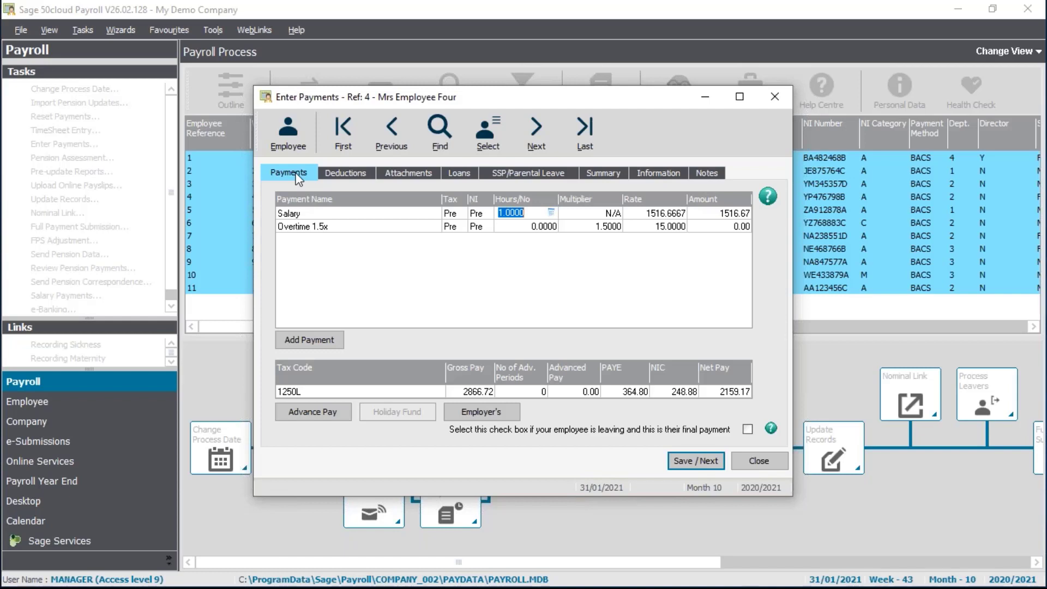
pyautogui.click(661, 217)
pyautogui.click(594, 174)
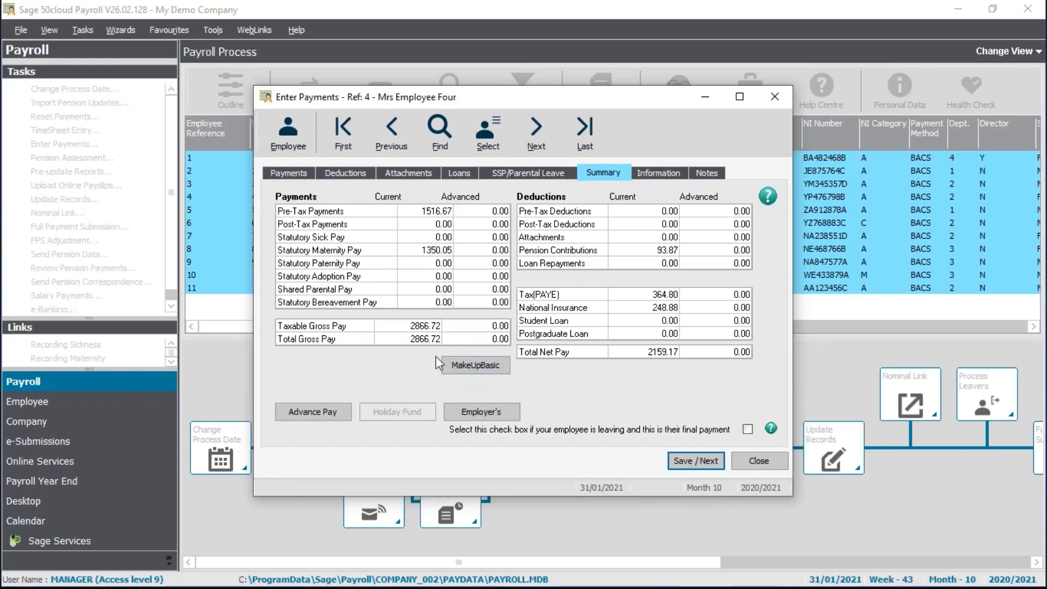
# - Apply MakeUpBasic to adjust the fourth employee's Salary for the maternity pay, check the payments, and save them
pyautogui.click(475, 361)
pyautogui.click(512, 373)
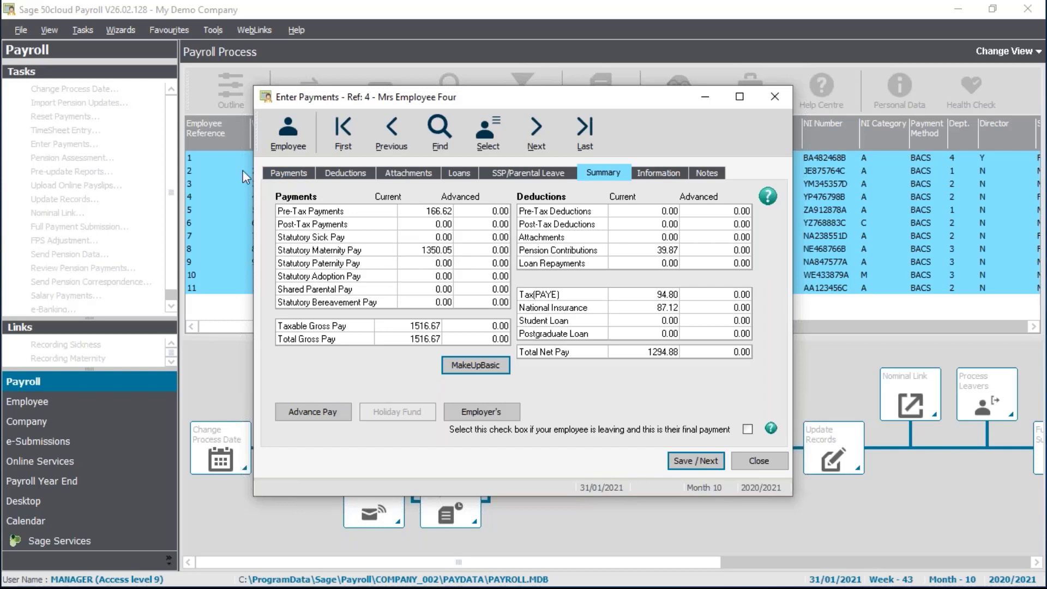
pyautogui.click(286, 167)
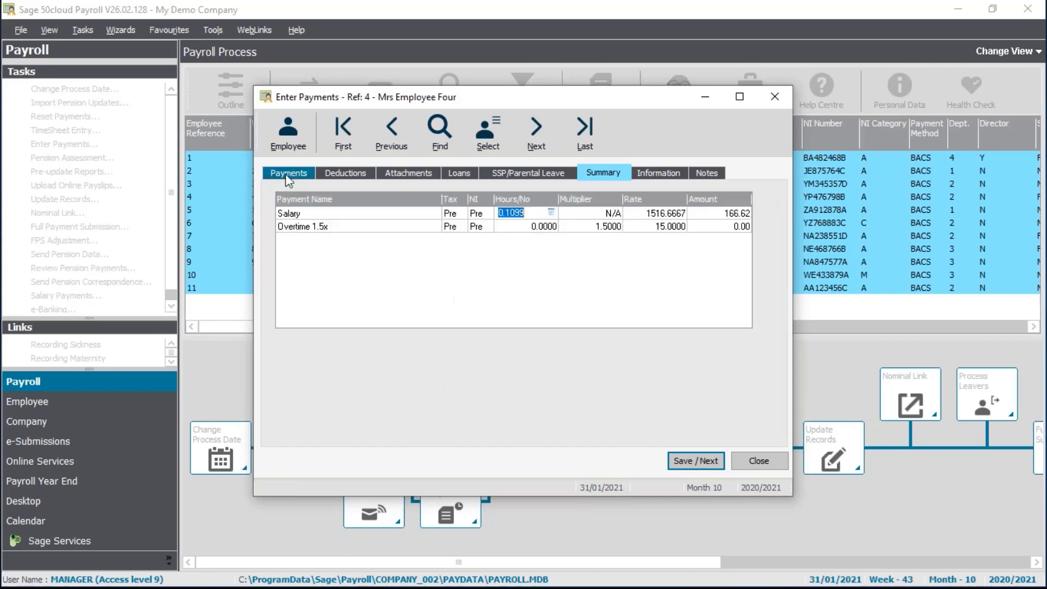
pyautogui.click(716, 462)
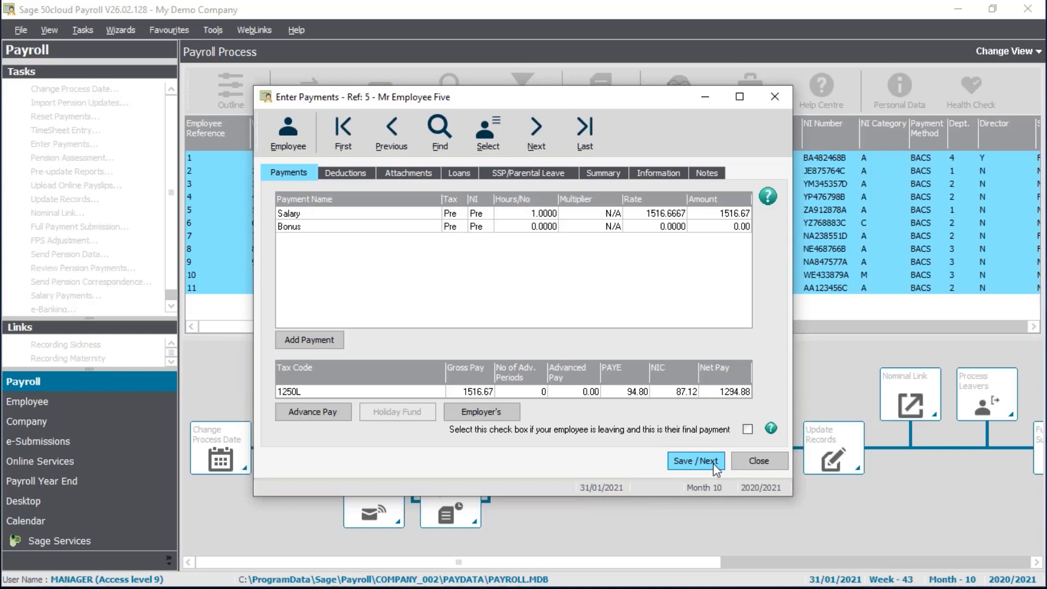
# - Save the existing payments of the fifth, sixth and seventh employees
pyautogui.click(714, 462)
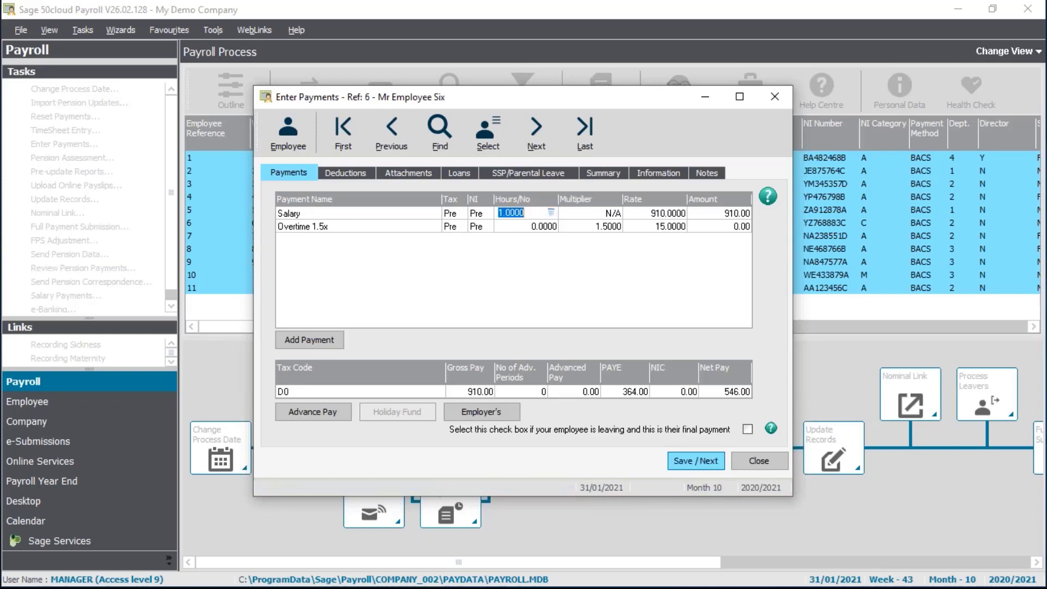
pyautogui.click(714, 462)
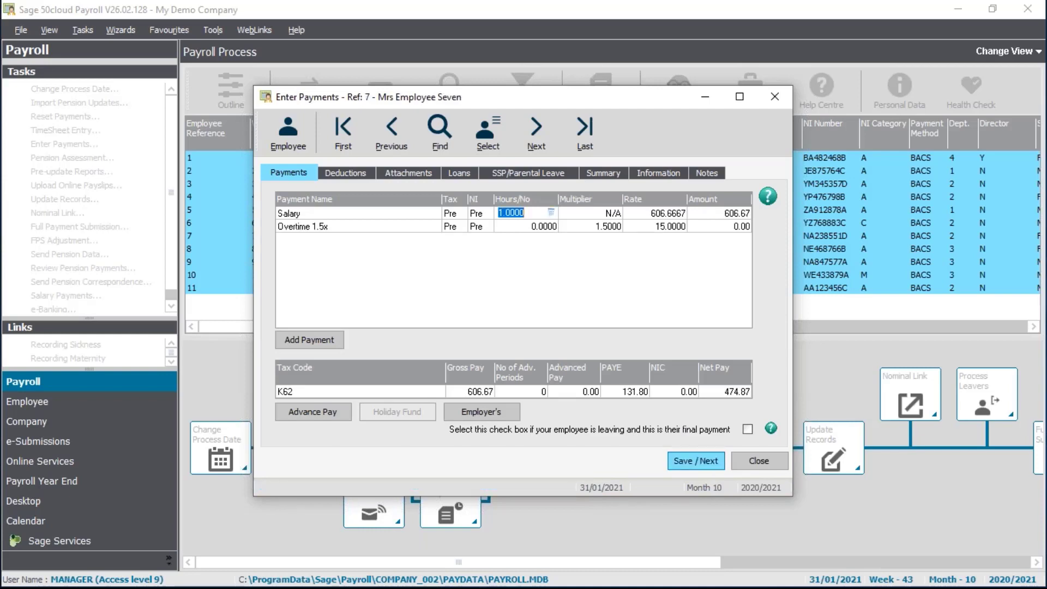
pyautogui.click(714, 462)
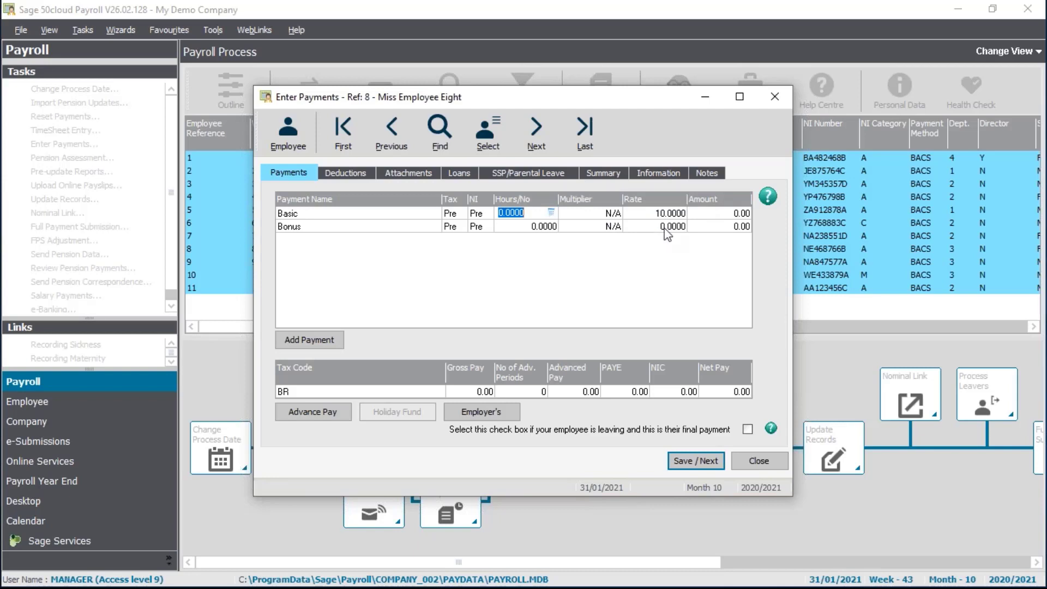
# - Enter Basic hours of 48, 78 and 165 for the eighth, ninth and tenth employees respectively, saving each employee's payments
pyautogui.write('48')
pyautogui.press('Tab')
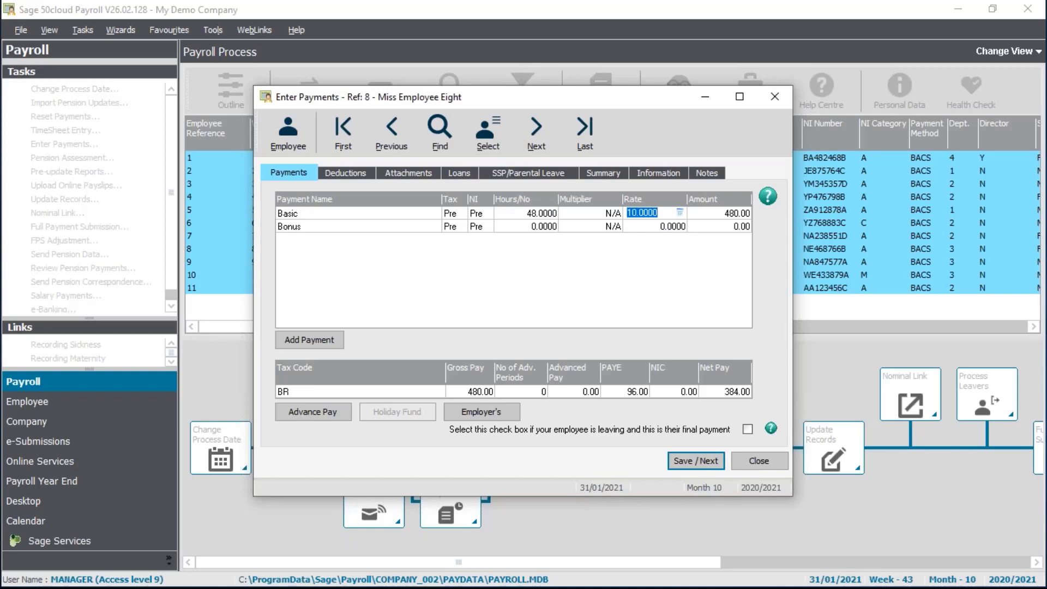
pyautogui.click(711, 463)
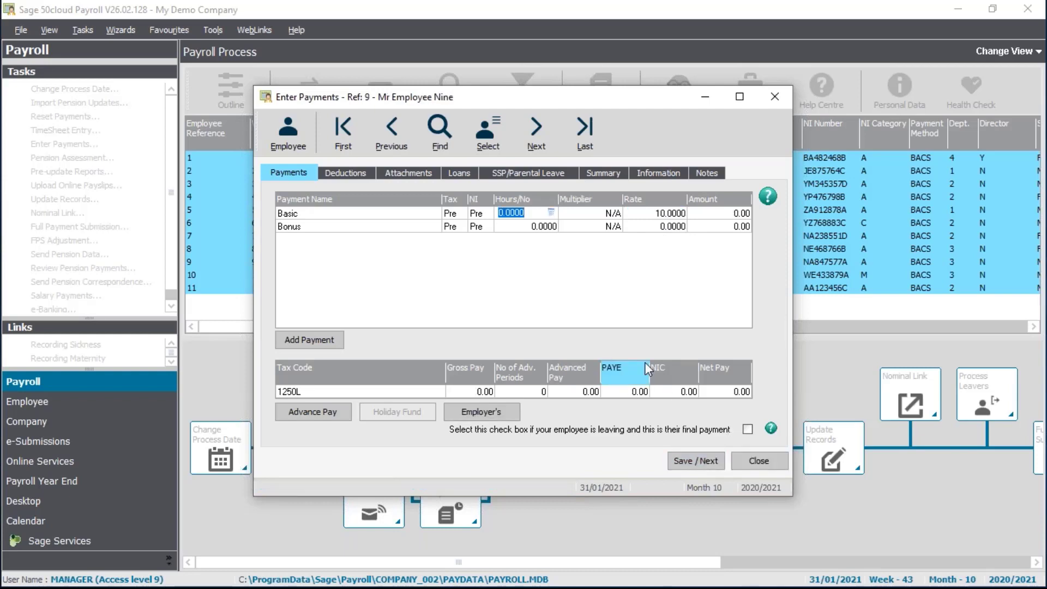
pyautogui.write('78')
pyautogui.press('Tab')
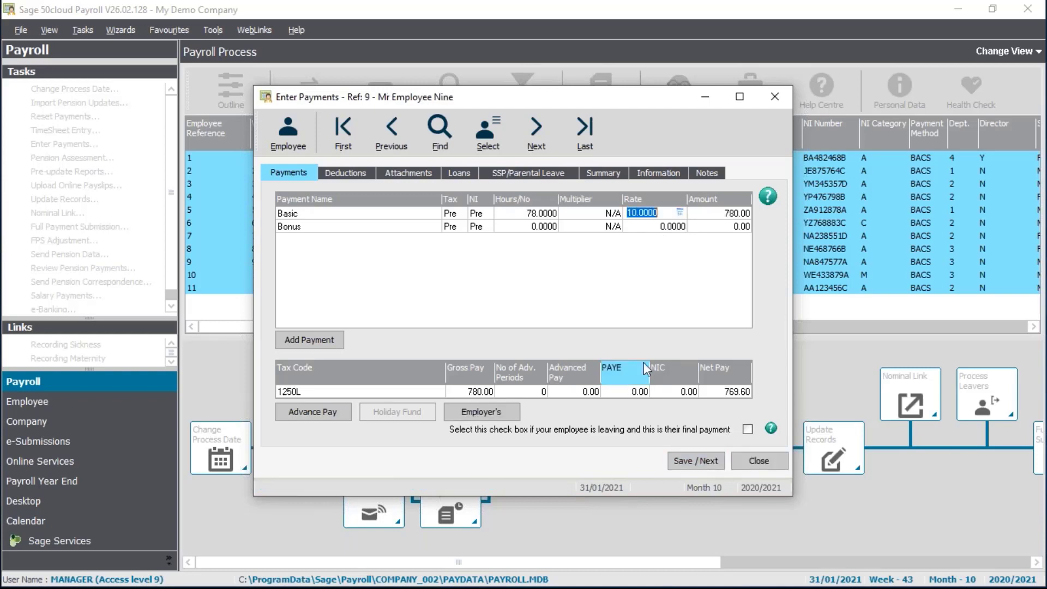
pyautogui.click(696, 463)
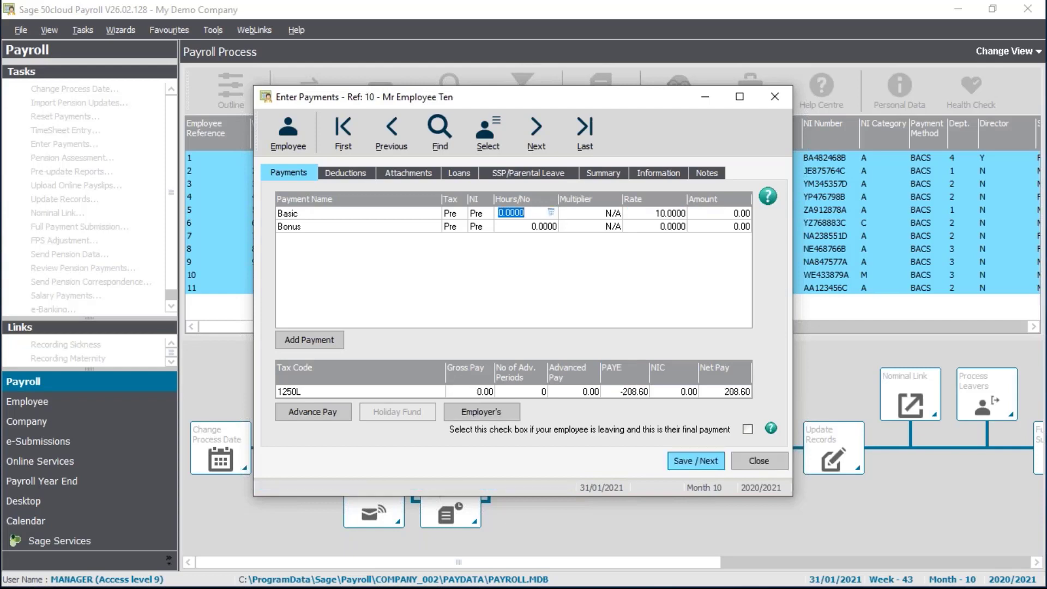
pyautogui.write('165')
pyautogui.press('Tab')
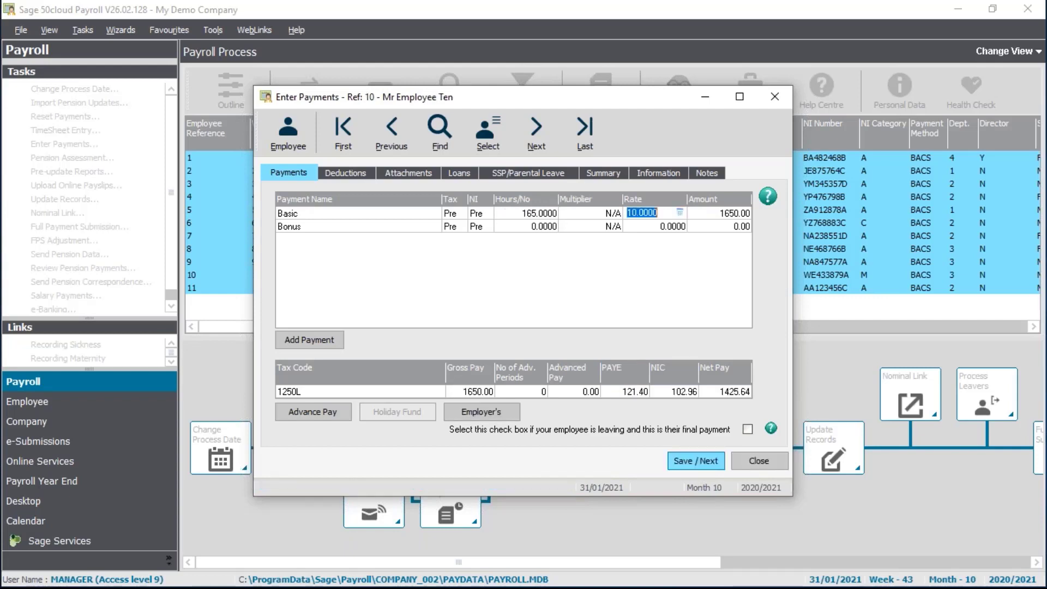
pyautogui.click(695, 466)
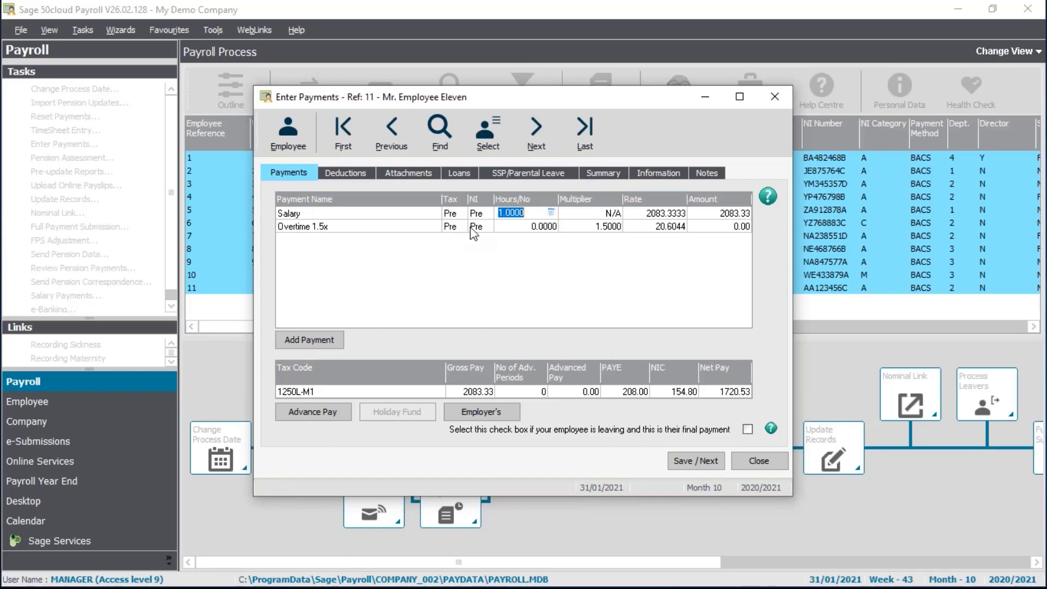
# - Prorate the eleventh employee's Salary by calculating its Hours/No as 5/7, save the payments and finish payment entry
pyautogui.click(551, 212)
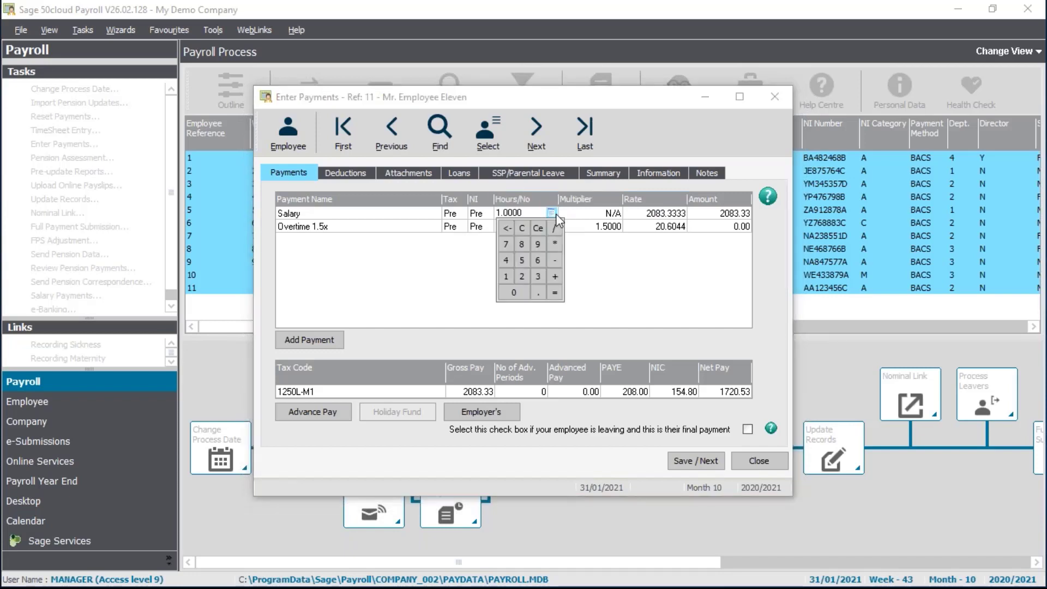
pyautogui.write('5/7')
pyautogui.press('Return')
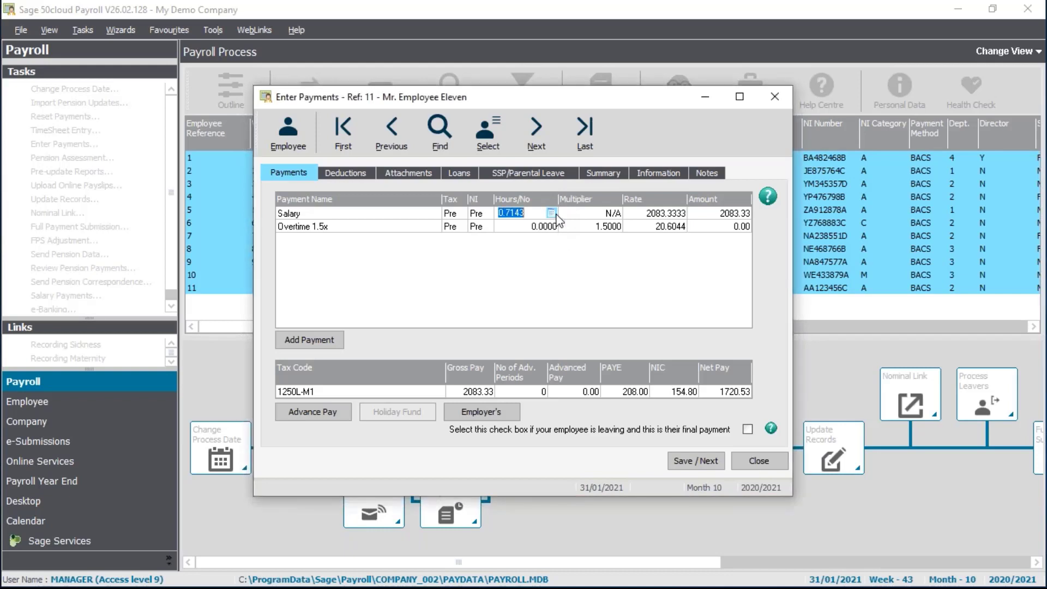
pyautogui.press('Tab')
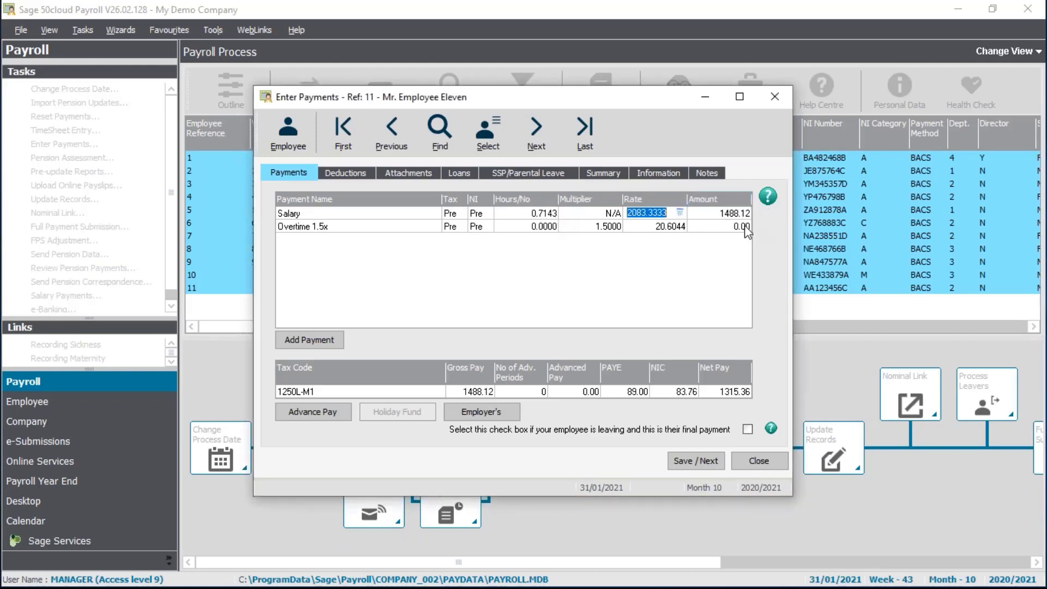
pyautogui.click(697, 463)
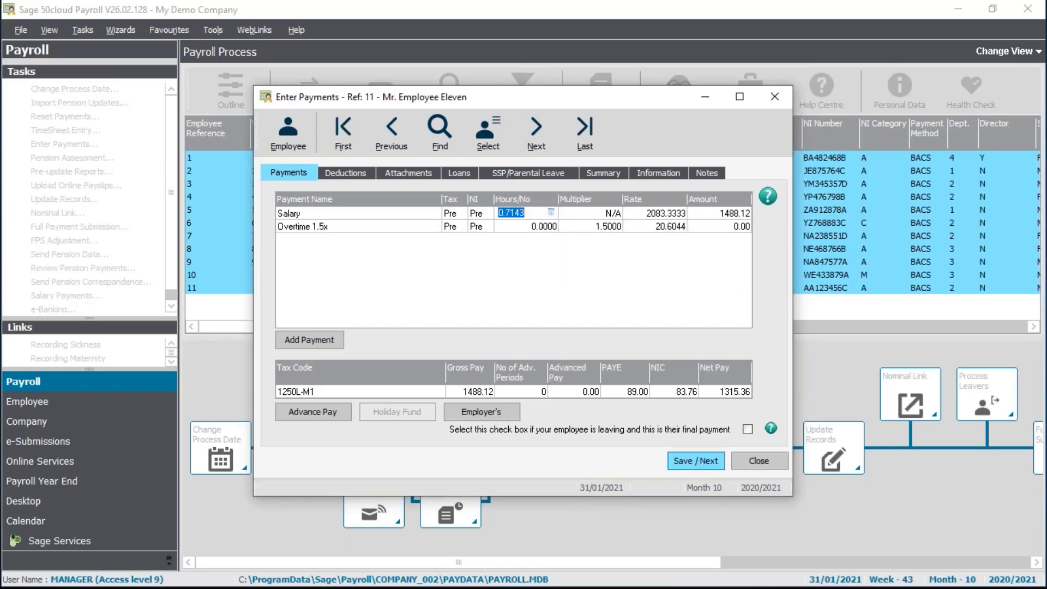
pyautogui.click(745, 467)
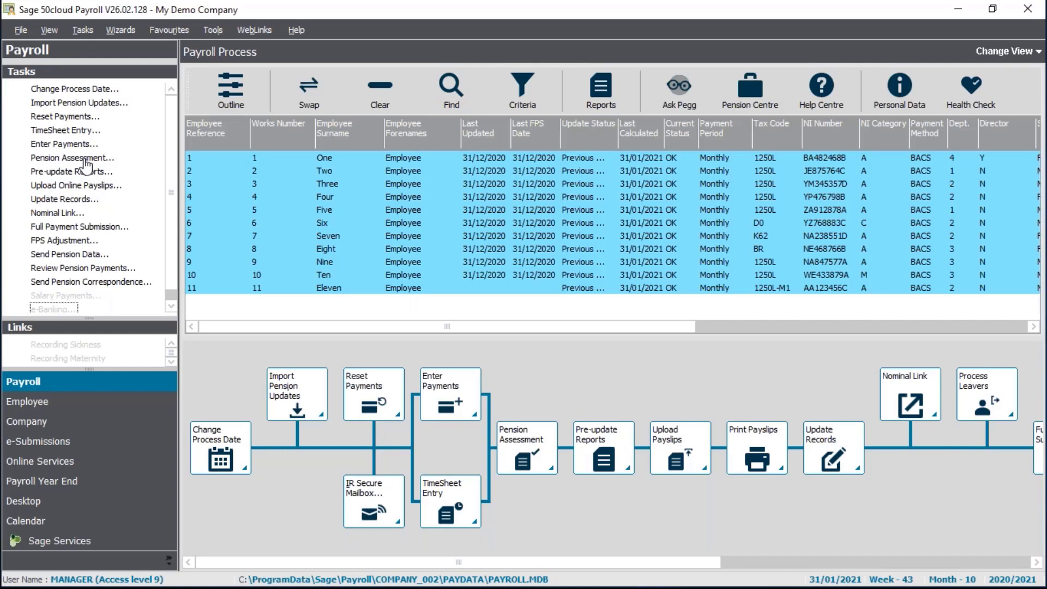
# - Run the pension assessment without taking a backup, and review the enrolment status and contributions of all employees
pyautogui.click(533, 457)
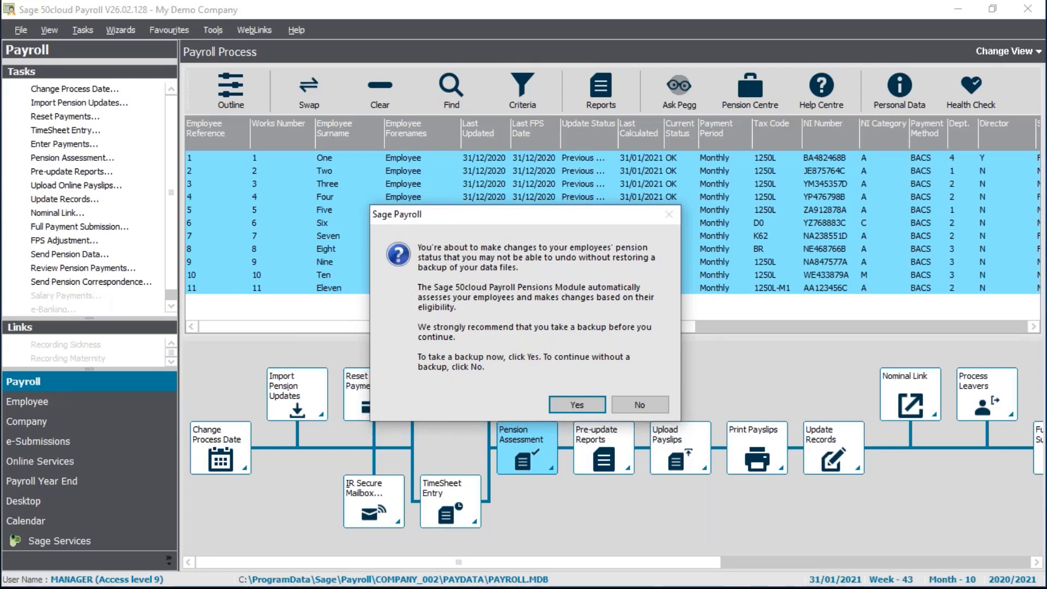
pyautogui.click(665, 407)
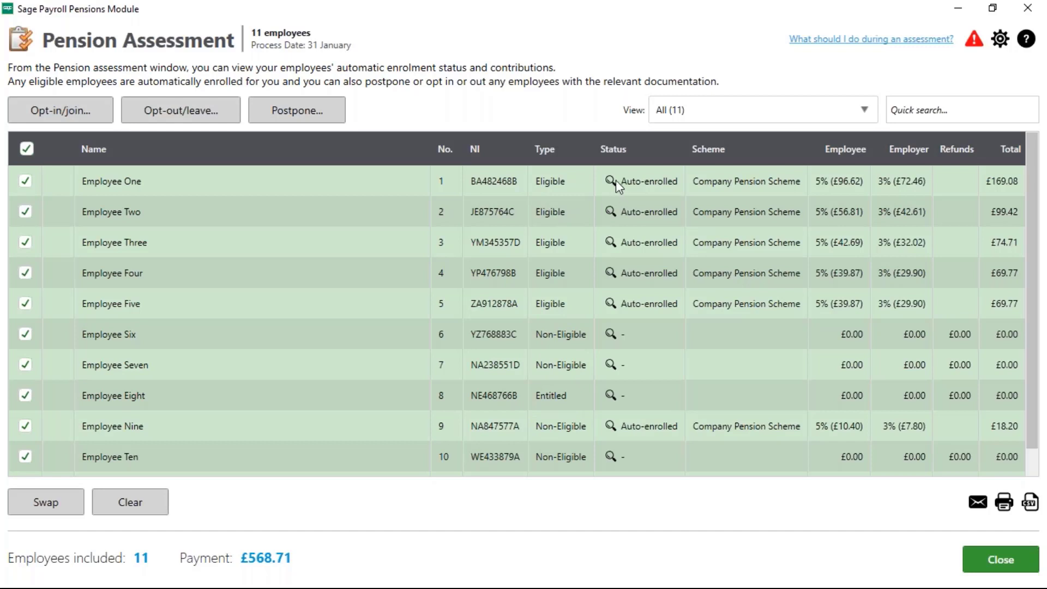
pyautogui.moveTo(610, 182)
pyautogui.scroll(-1, 558, 321)
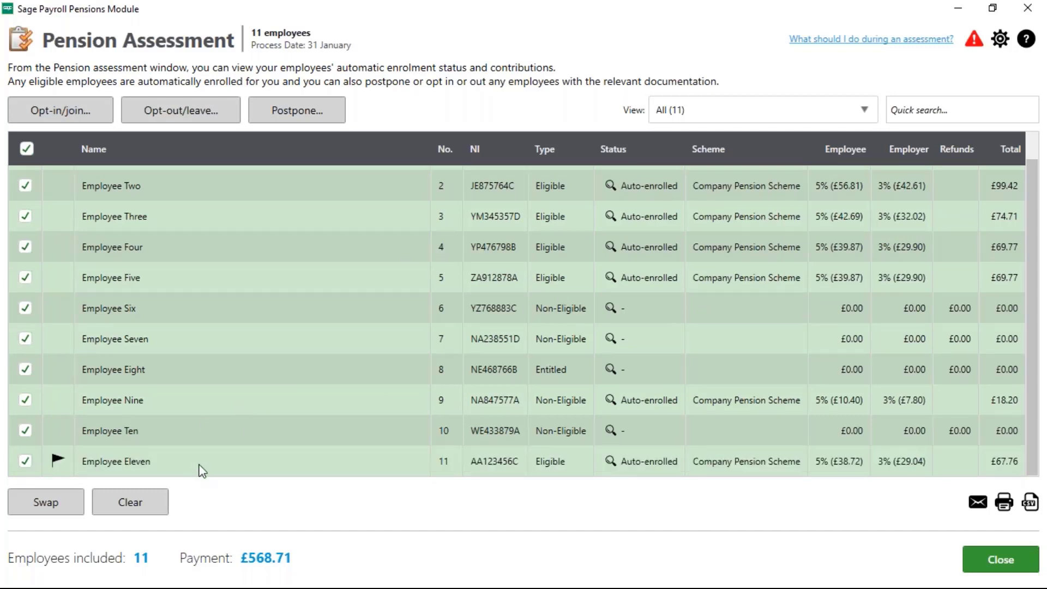
pyautogui.moveTo(66, 461)
pyautogui.click(1015, 569)
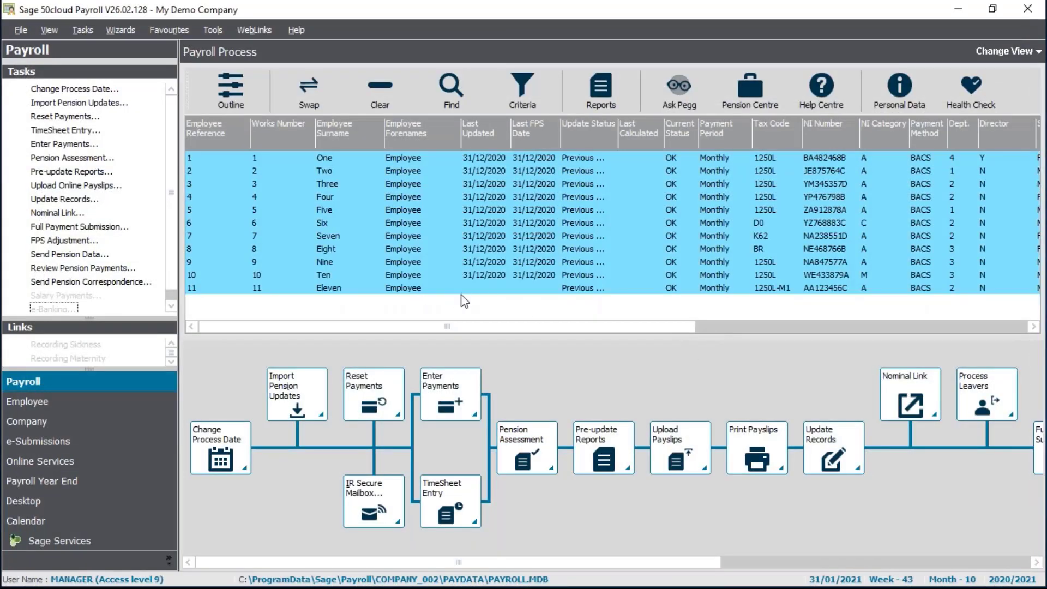
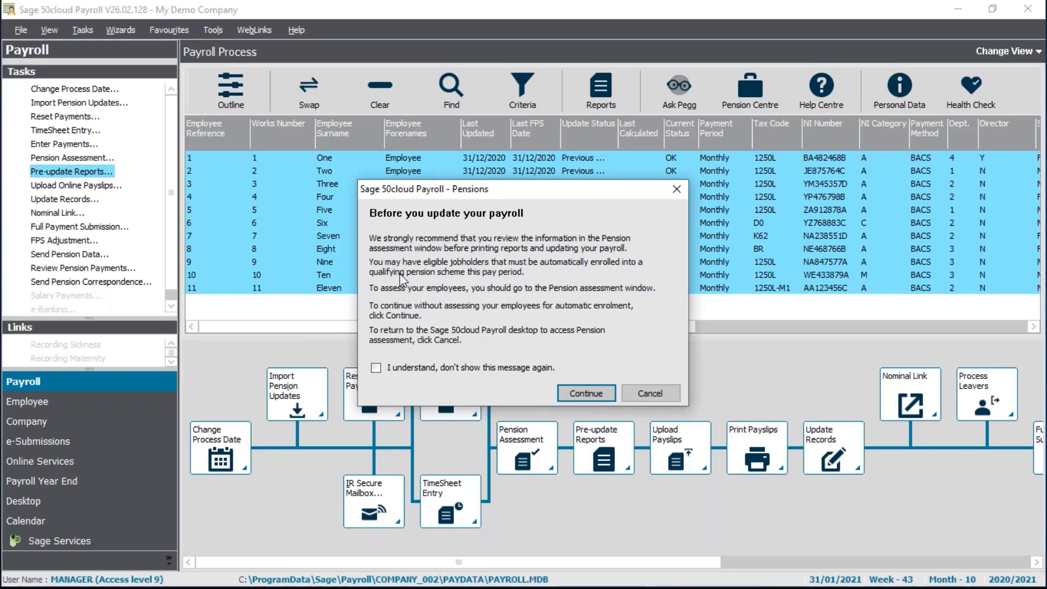
# - Open the pre-update reports and locate the Payment Summary (Part 1) and (Part 2) Landscape reports among the favourites
pyautogui.click(565, 391)
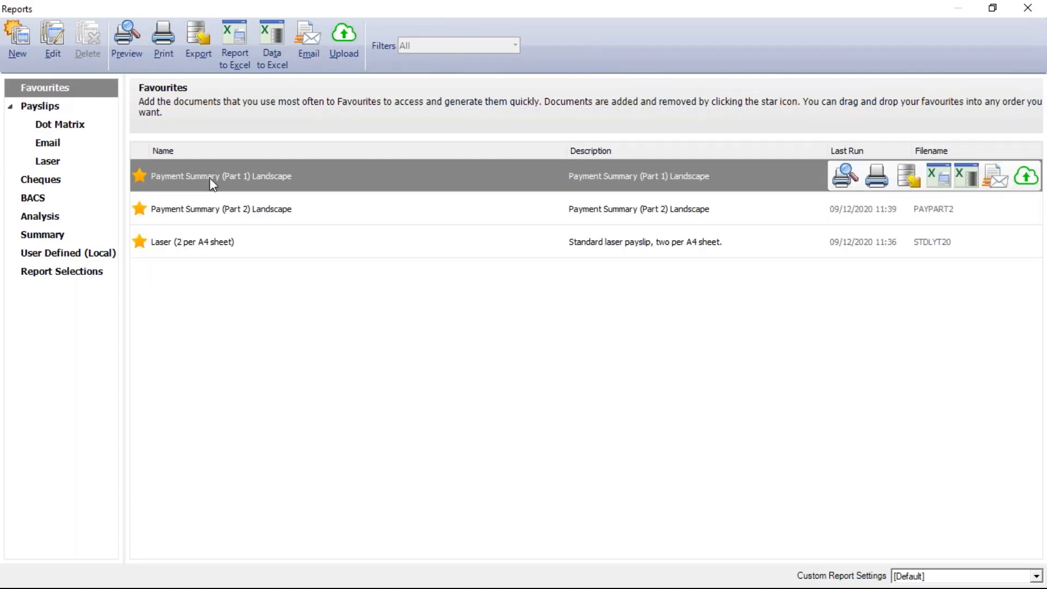
pyautogui.click(301, 211)
pyautogui.click(278, 177)
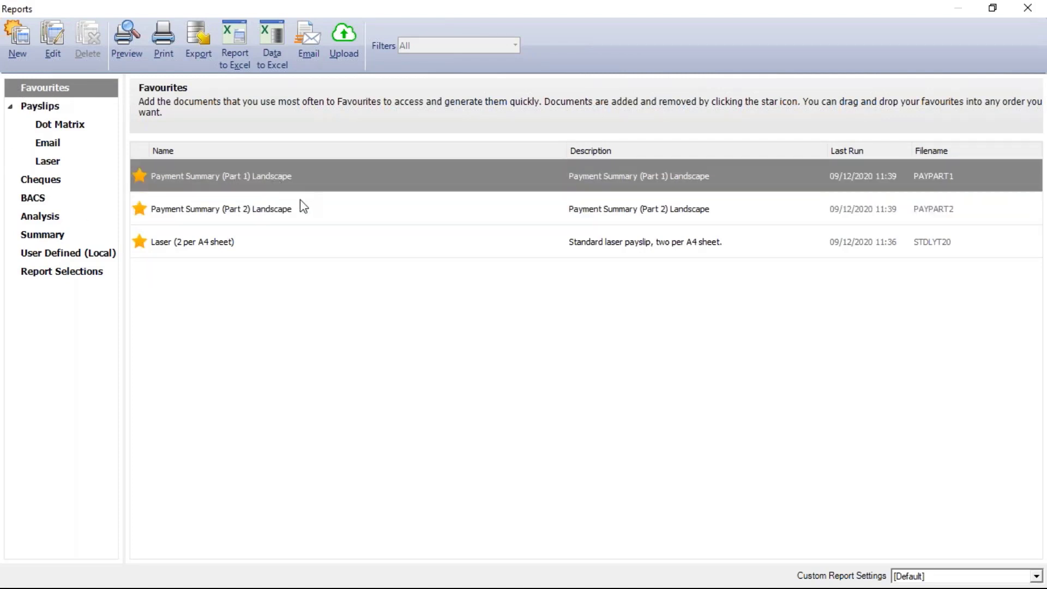
pyautogui.click(301, 203)
pyautogui.click(297, 174)
pyautogui.click(272, 207)
pyautogui.click(273, 209)
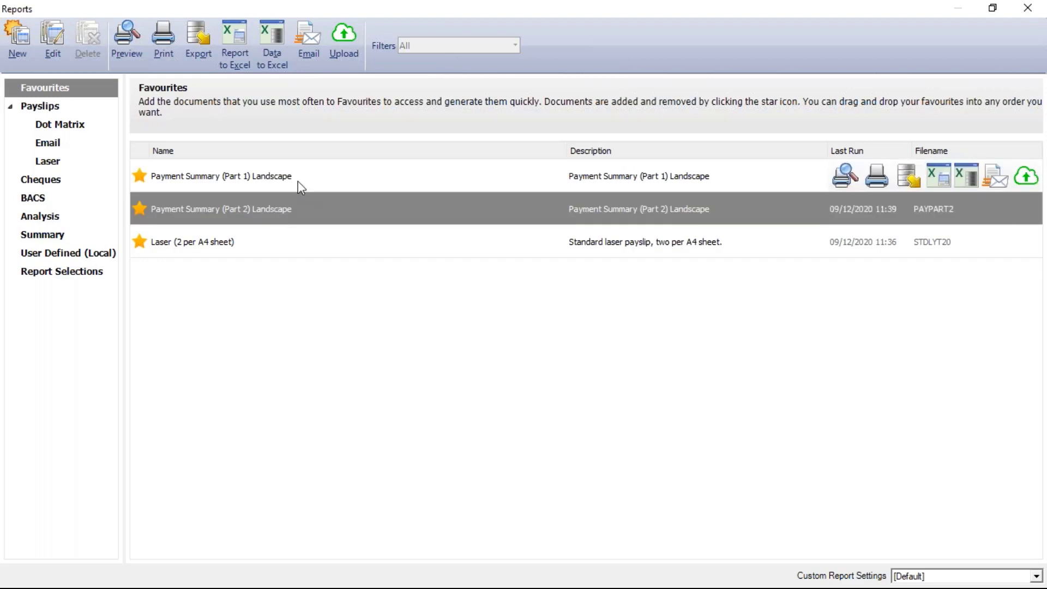
pyautogui.click(252, 185)
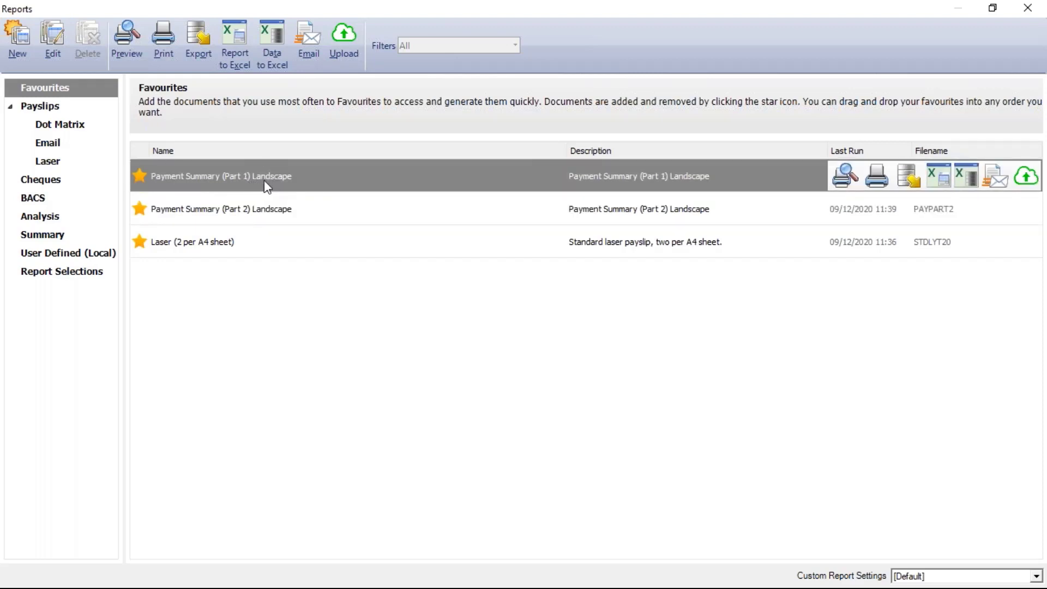
pyautogui.click(247, 211)
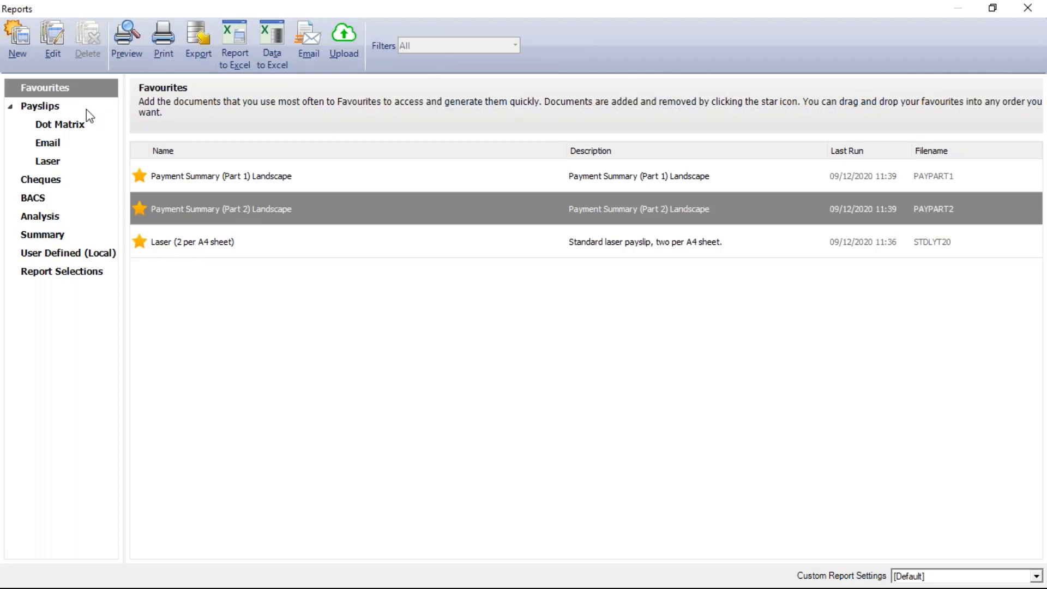
# - Look through the available dot matrix, laser and email payslip layouts
pyautogui.click(74, 134)
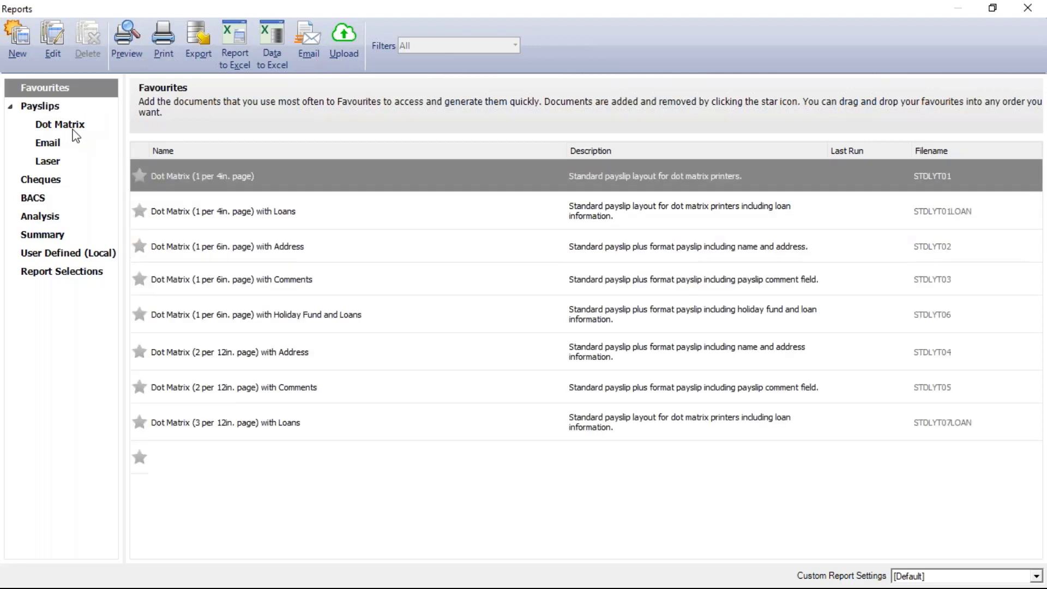
pyautogui.click(53, 164)
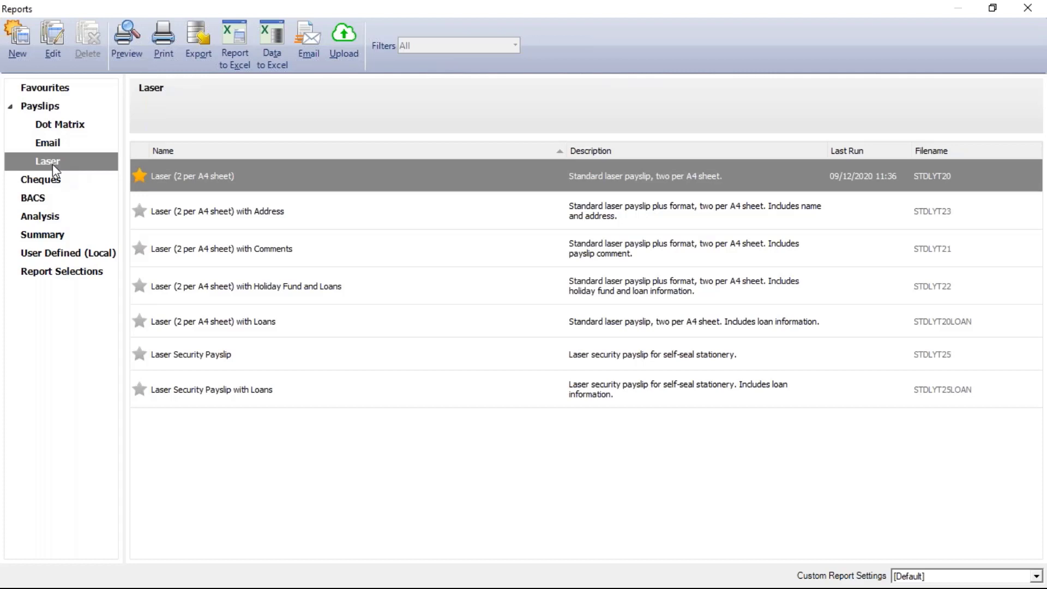
pyautogui.moveTo(619, 188)
pyautogui.click(52, 145)
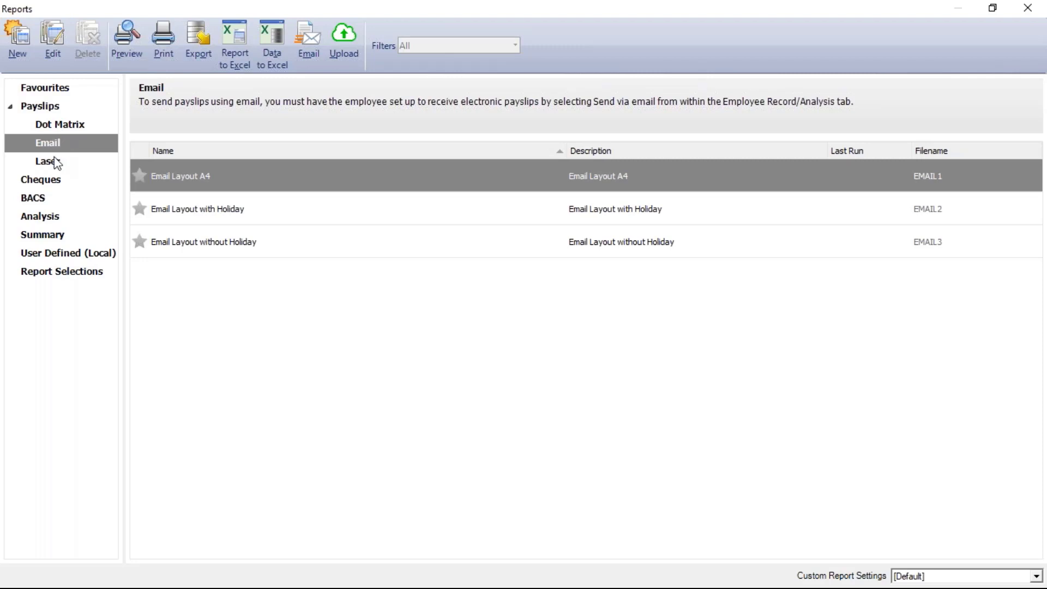
pyautogui.click(56, 162)
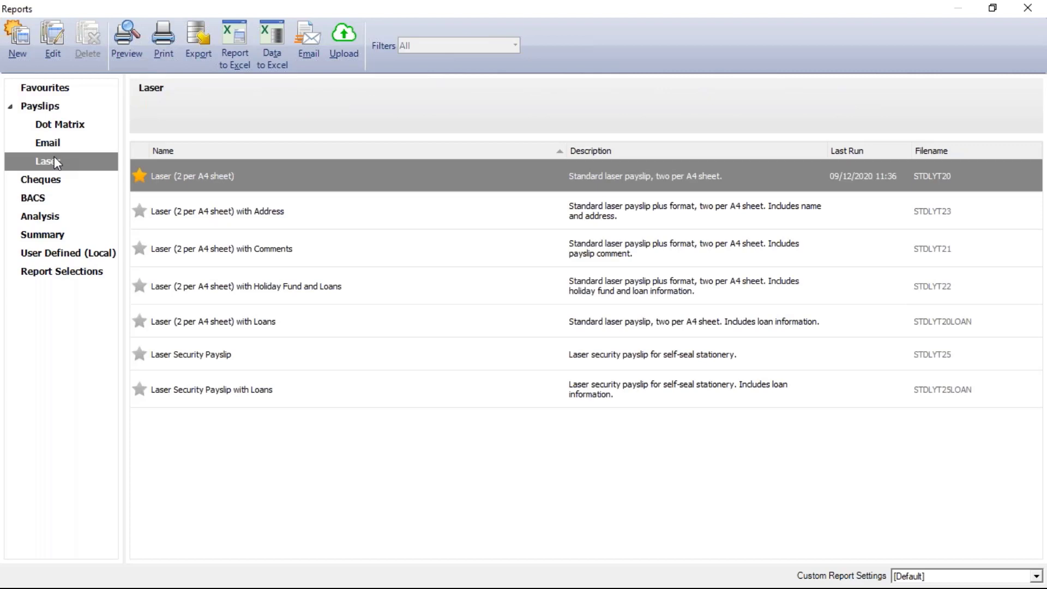
# - Preview the Laser (2 per A4 sheet) payslips, including employees set to receive theirs by email or Online Services, in an enlarged view
pyautogui.moveTo(224, 183)
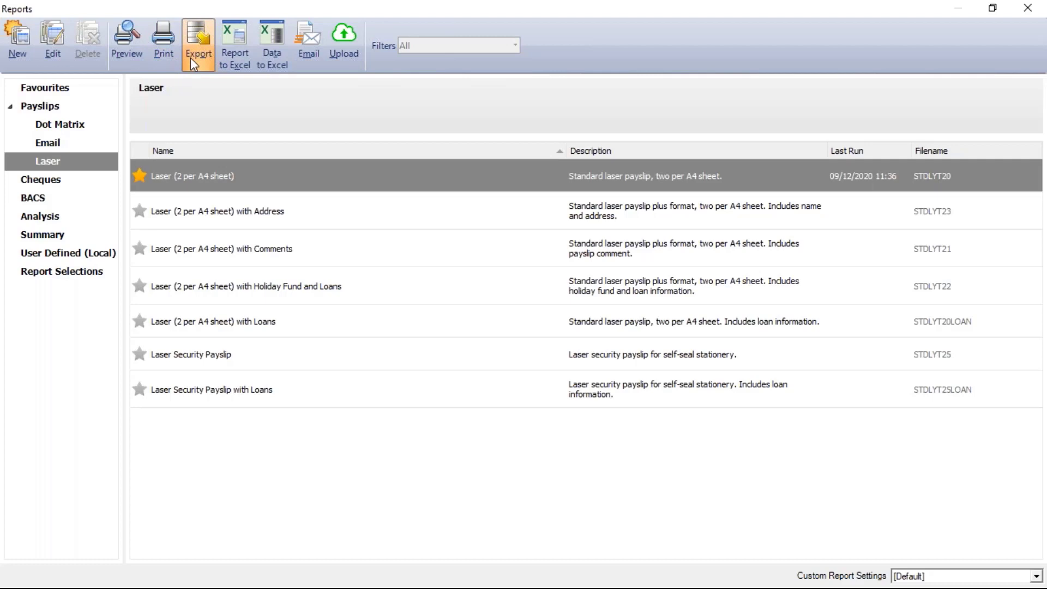
pyautogui.click(130, 48)
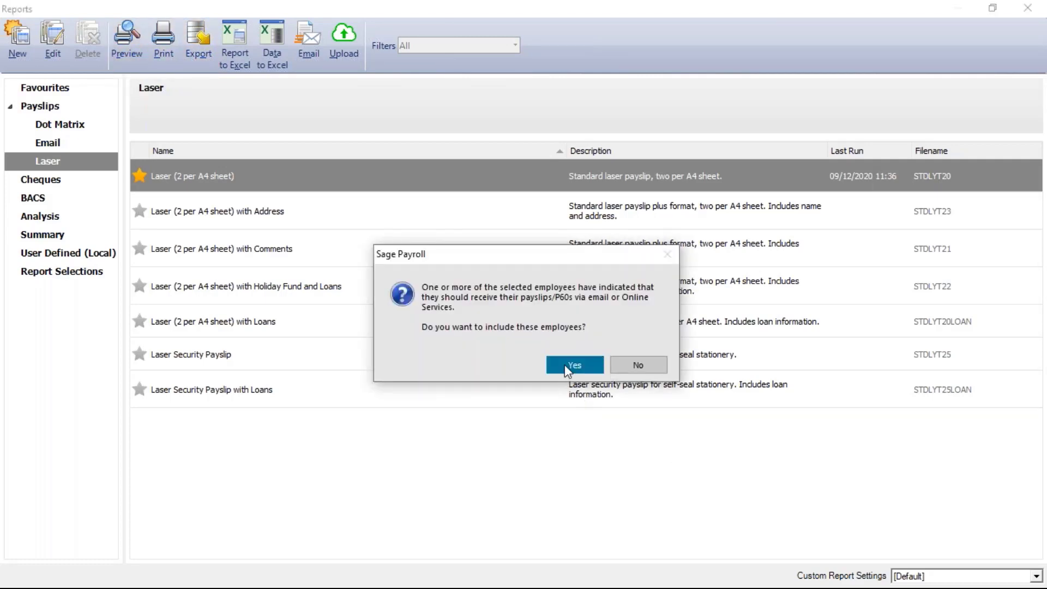
pyautogui.click(565, 365)
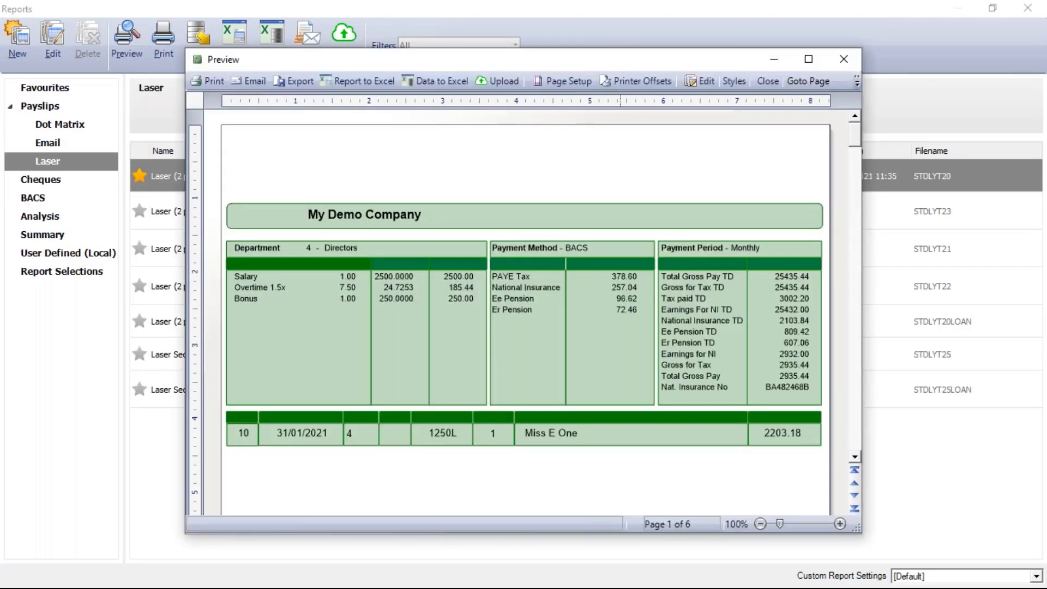
pyautogui.doubleClick(612, 52)
pyautogui.doubleClick(616, 8)
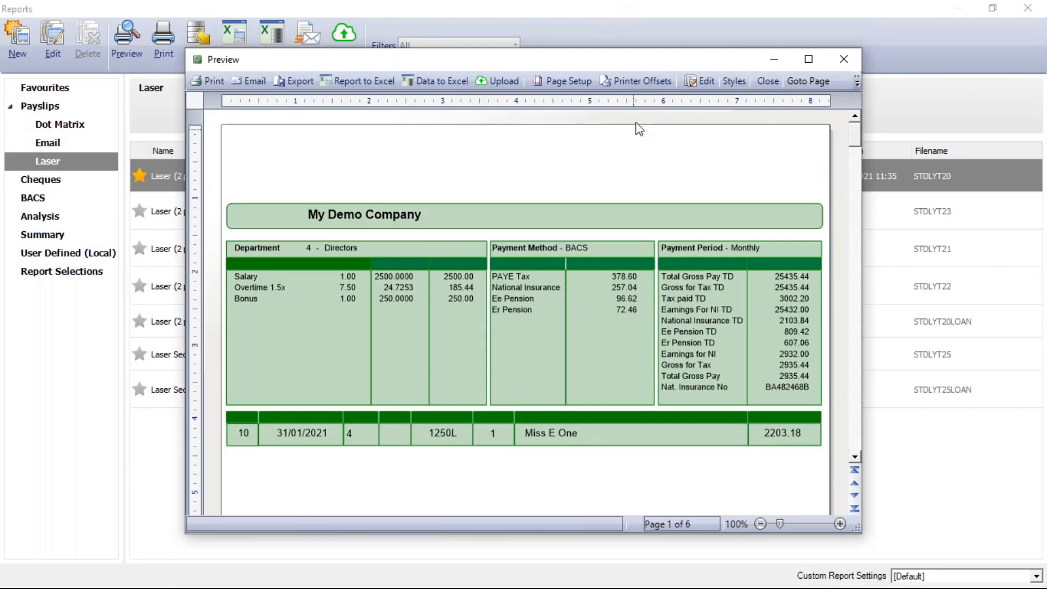
pyautogui.doubleClick(642, 61)
pyautogui.click(1006, 579)
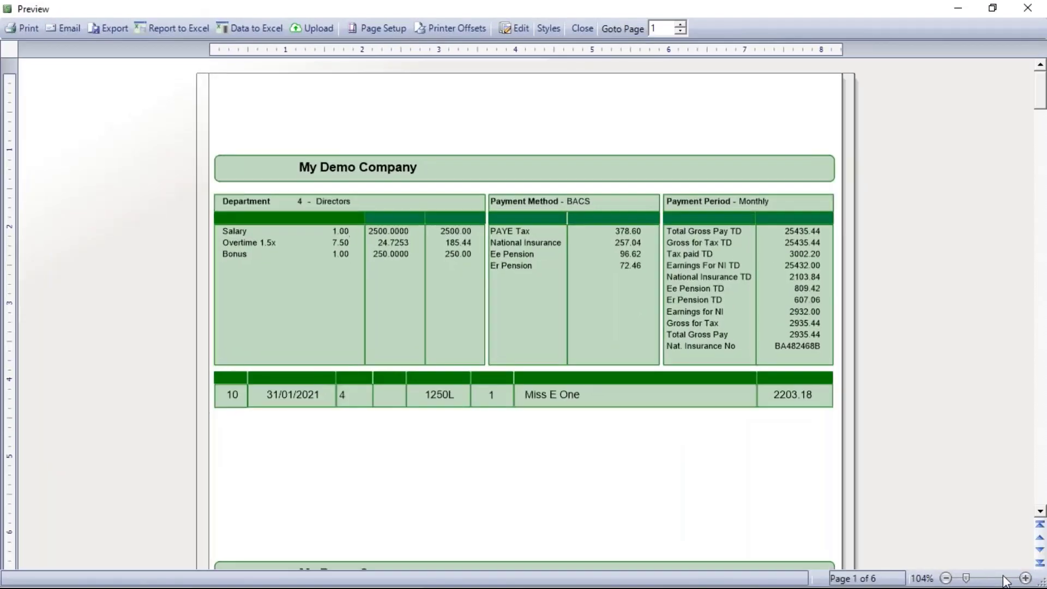
pyautogui.click(1006, 579)
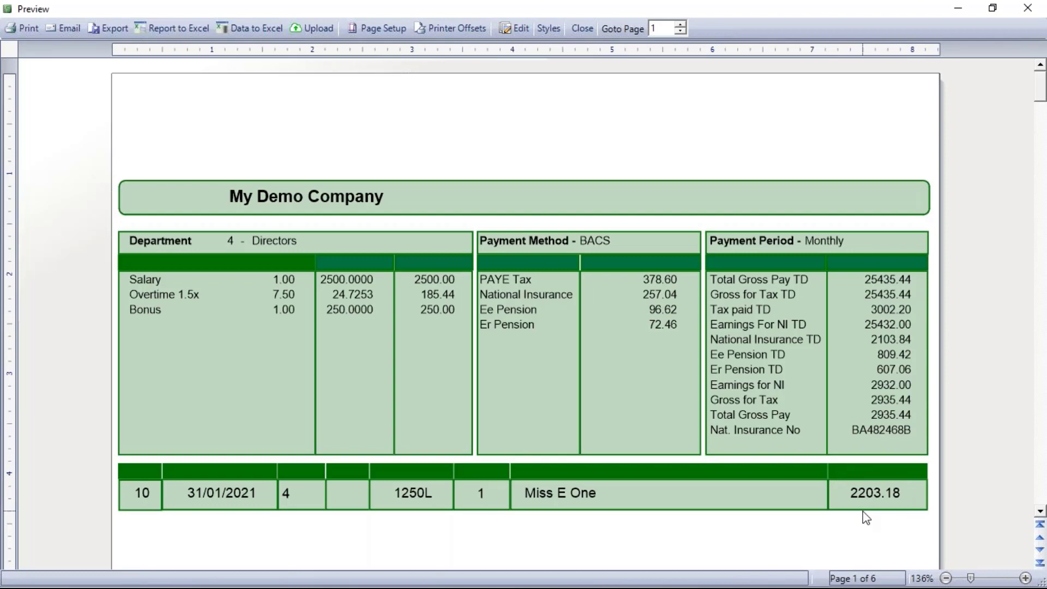
# - Review the previewed January payslips one by one, checking each employee's payments, deductions and net pay
pyautogui.scroll(-5, 645, 415)
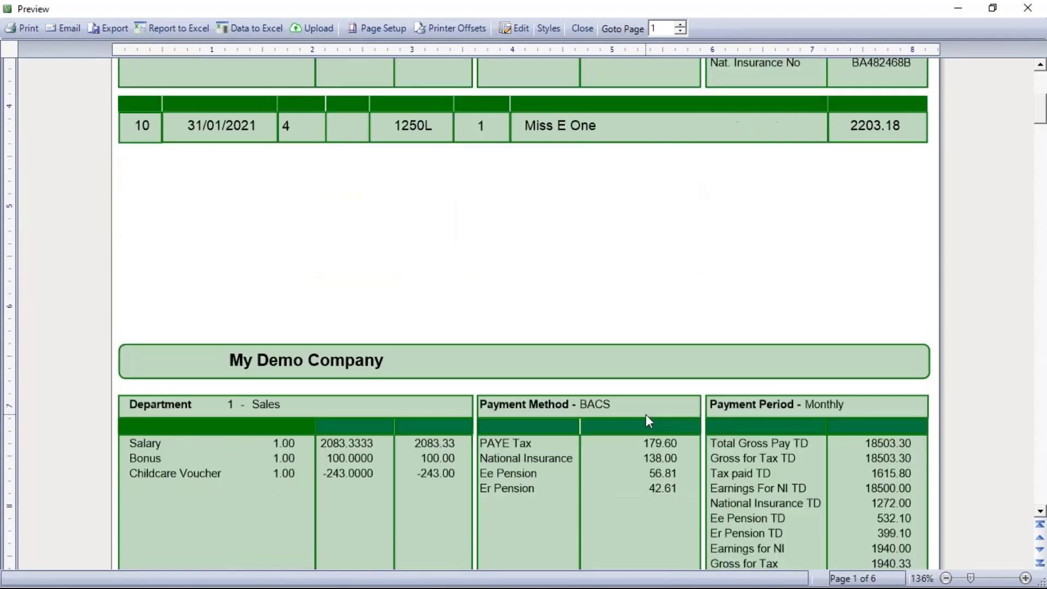
pyautogui.scroll(-1, 645, 420)
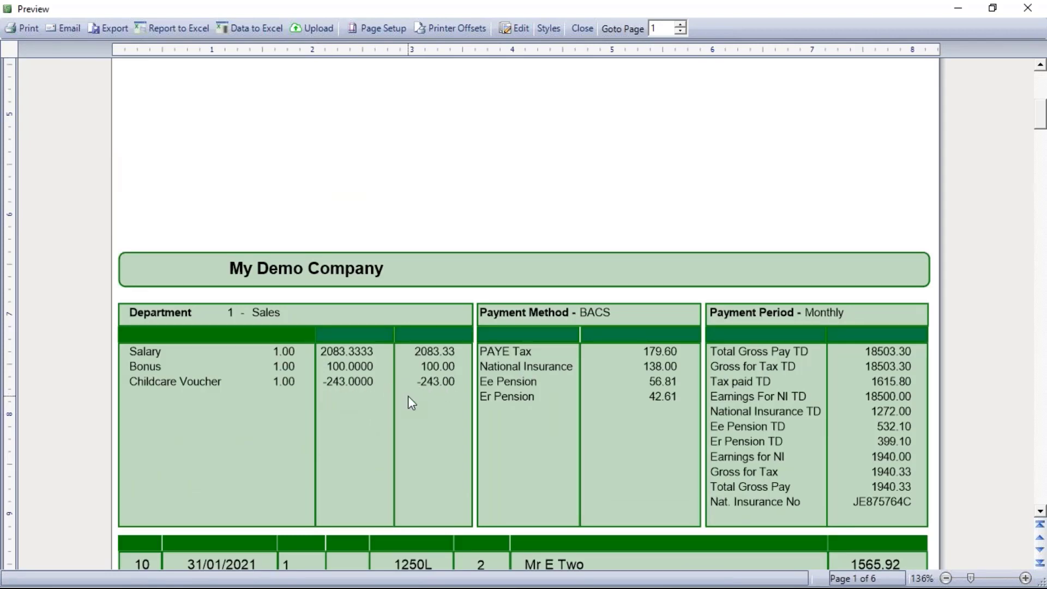
pyautogui.scroll(-12, 408, 396)
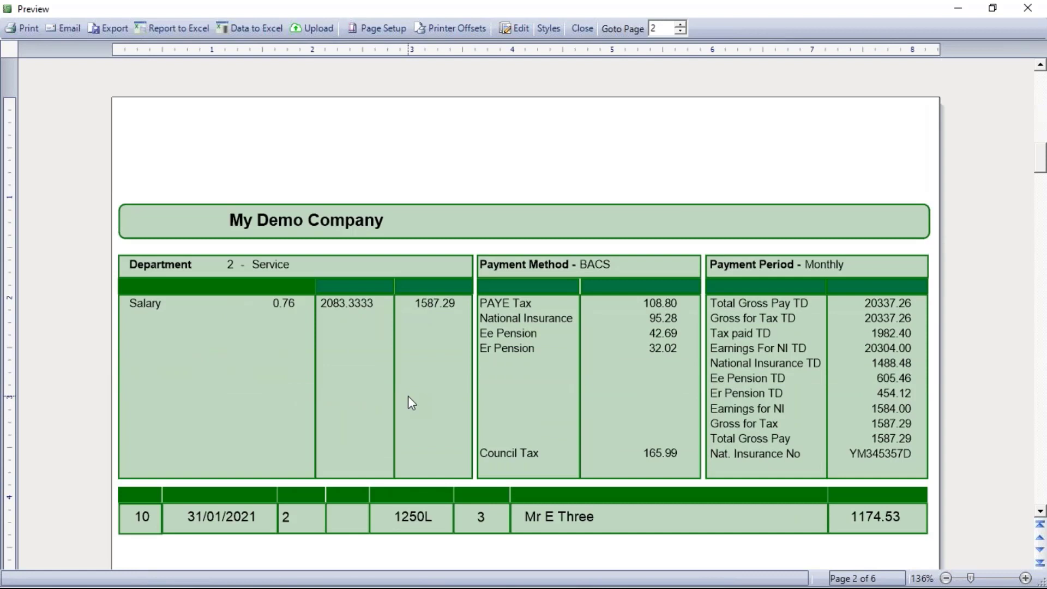
pyautogui.scroll(-6, 409, 397)
pyautogui.scroll(-3, 409, 397)
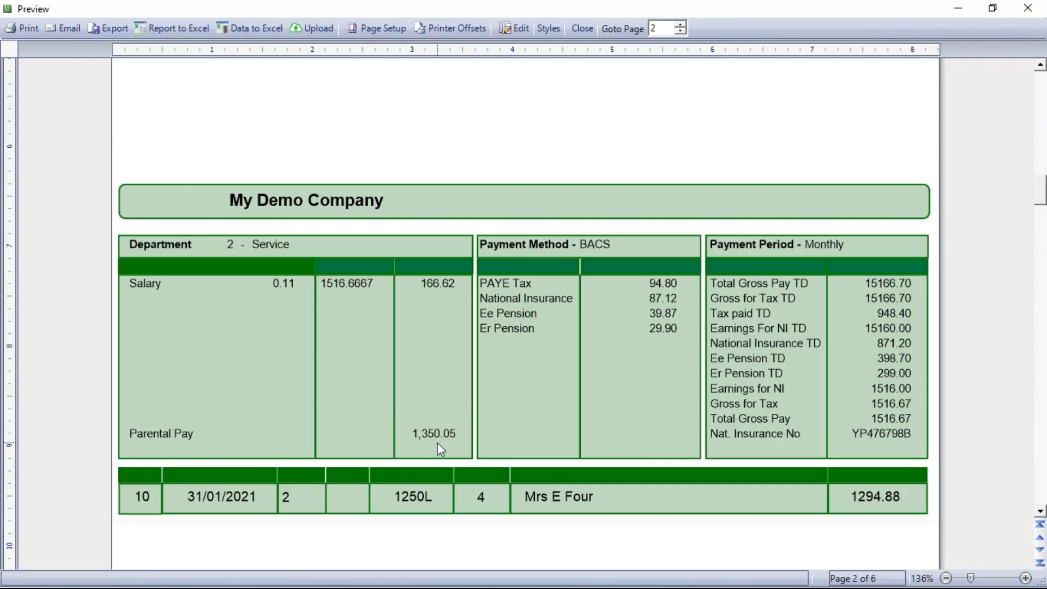
pyautogui.scroll(-4, 440, 449)
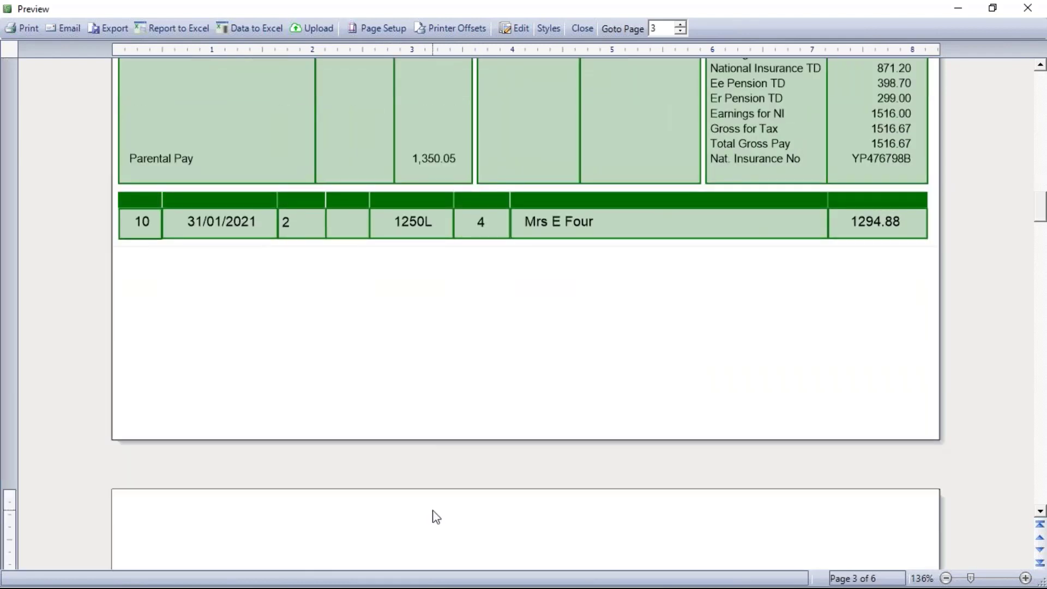
pyautogui.scroll(-6, 433, 517)
pyautogui.scroll(-8, 437, 517)
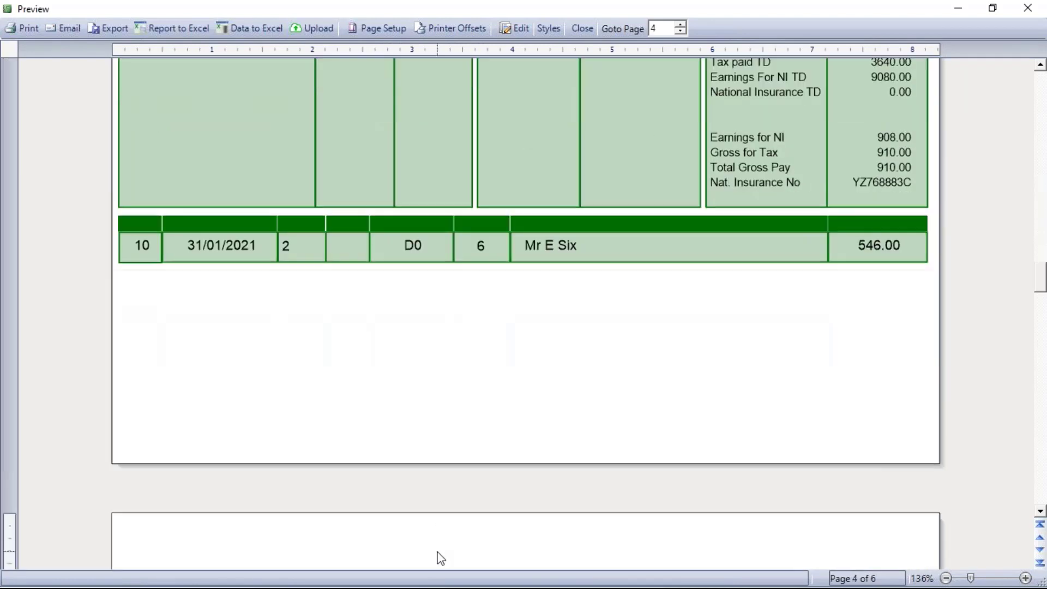
pyautogui.scroll(-8, 440, 555)
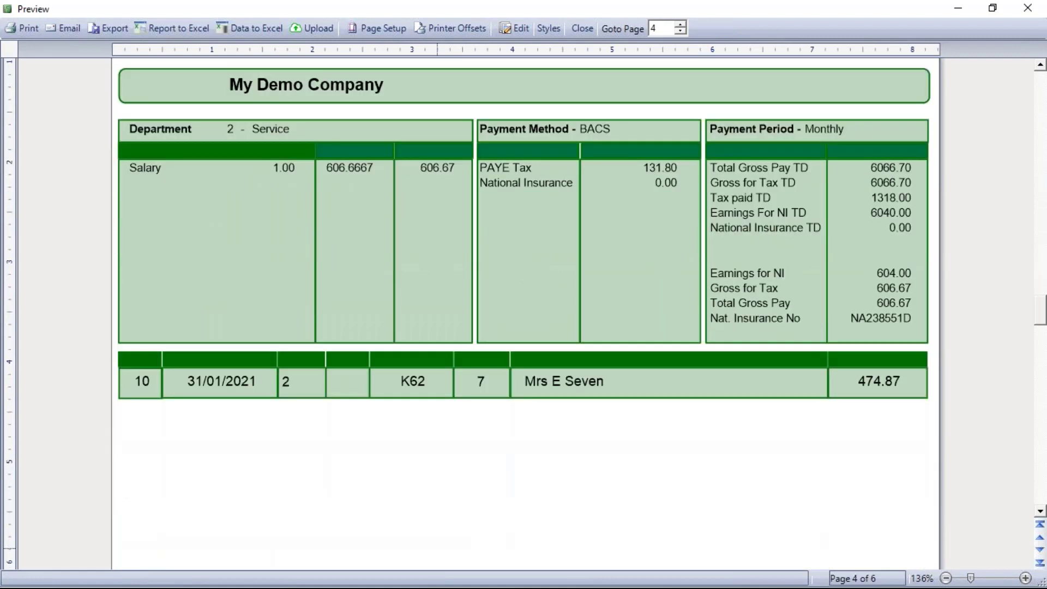
pyautogui.scroll(-8, 524, 314)
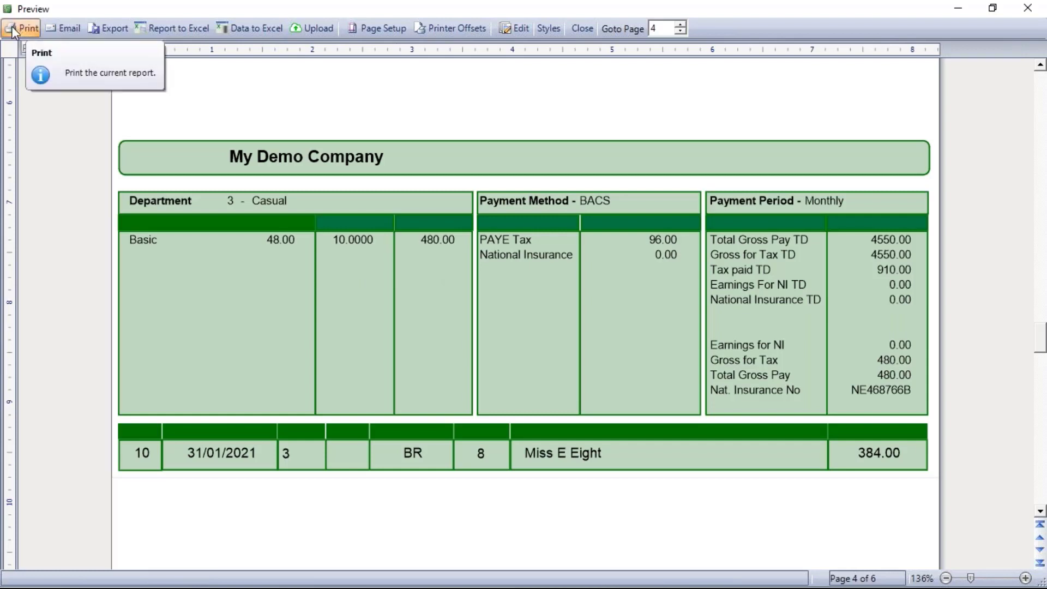
# - Export the payslips as a PDF named Jan 2021 payslips to the Payroll reports folder on the Desktop, and close the preview and reports
pyautogui.click(109, 28)
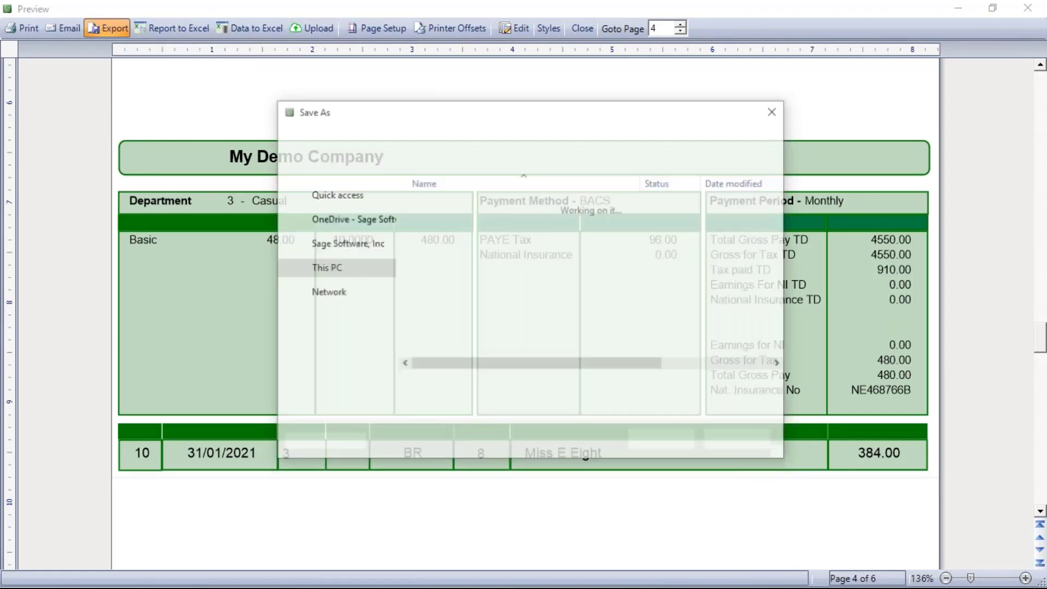
pyautogui.click(411, 408)
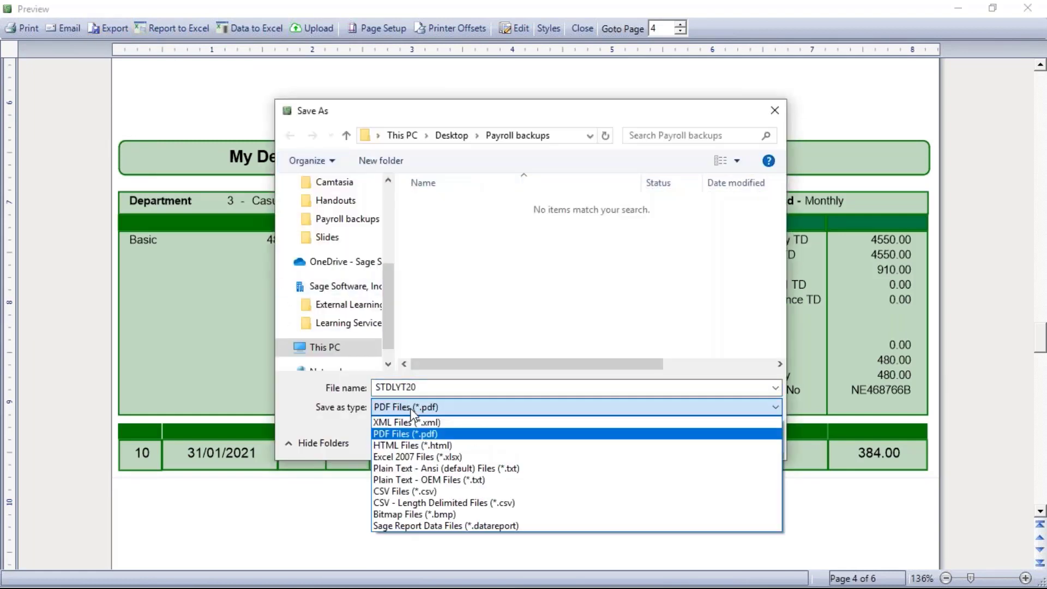
pyautogui.click(411, 412)
pyautogui.scroll(3, 388, 218)
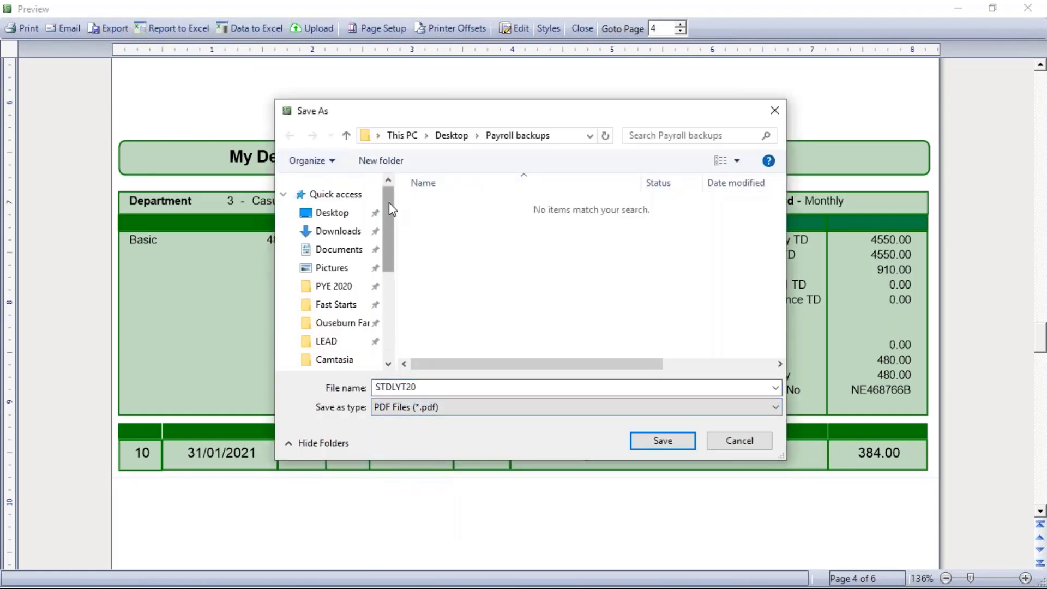
pyautogui.click(377, 212)
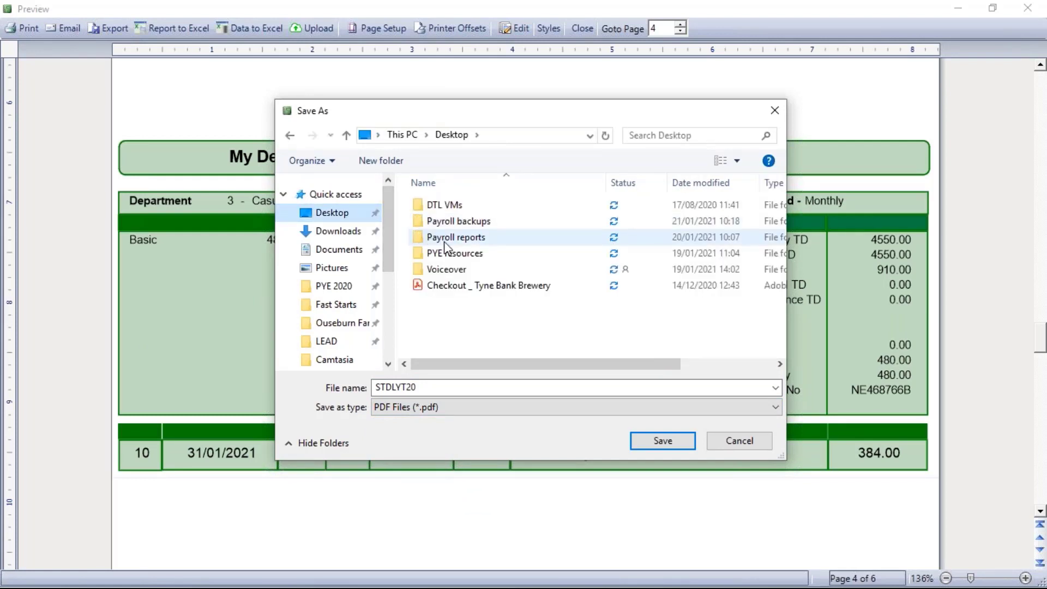
pyautogui.doubleClick(445, 240)
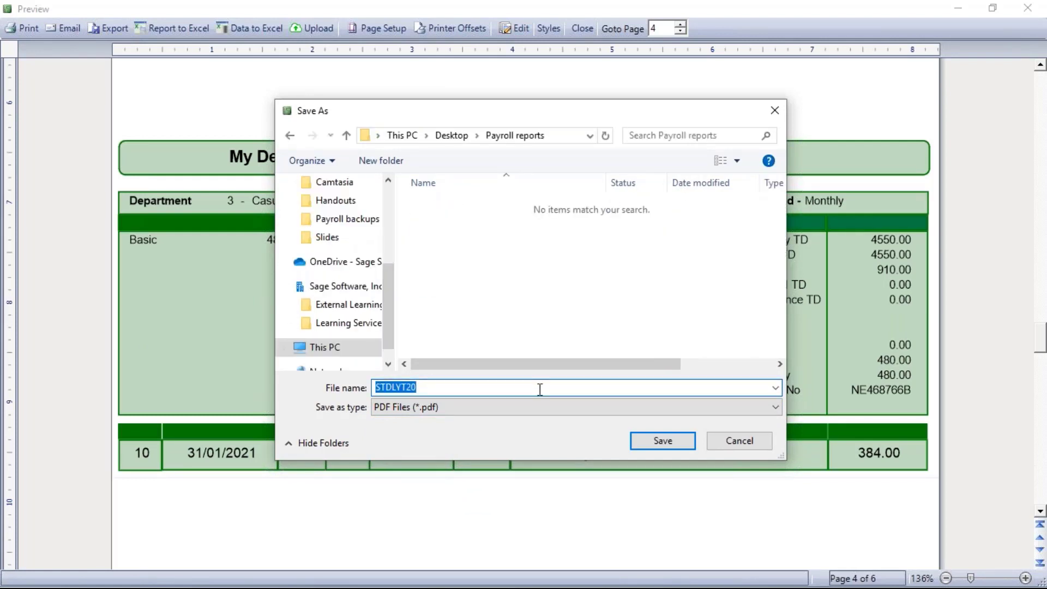
pyautogui.write('Jan 2021 pay')
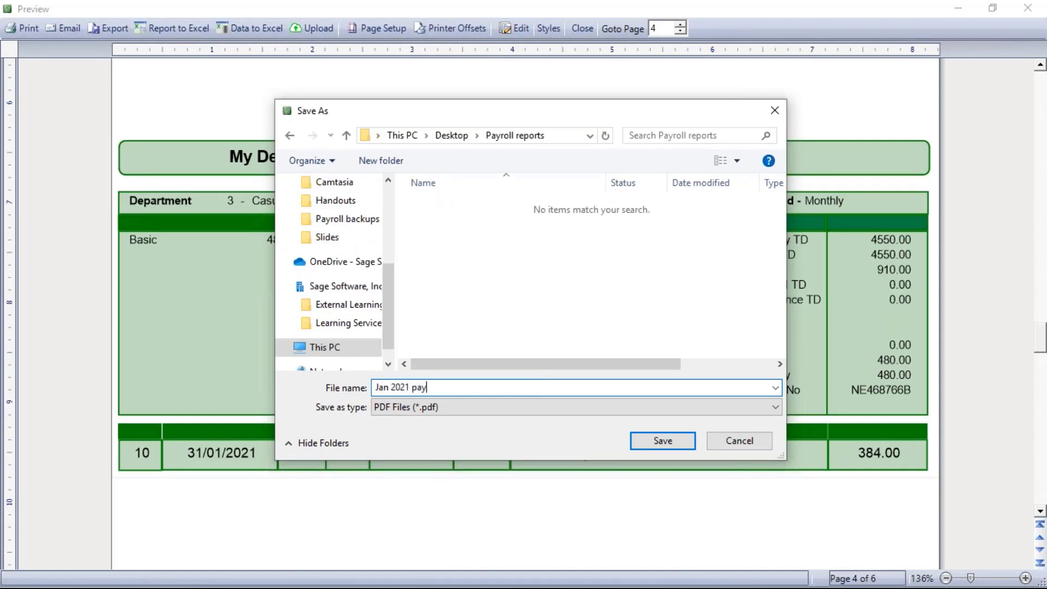
pyautogui.write('slips')
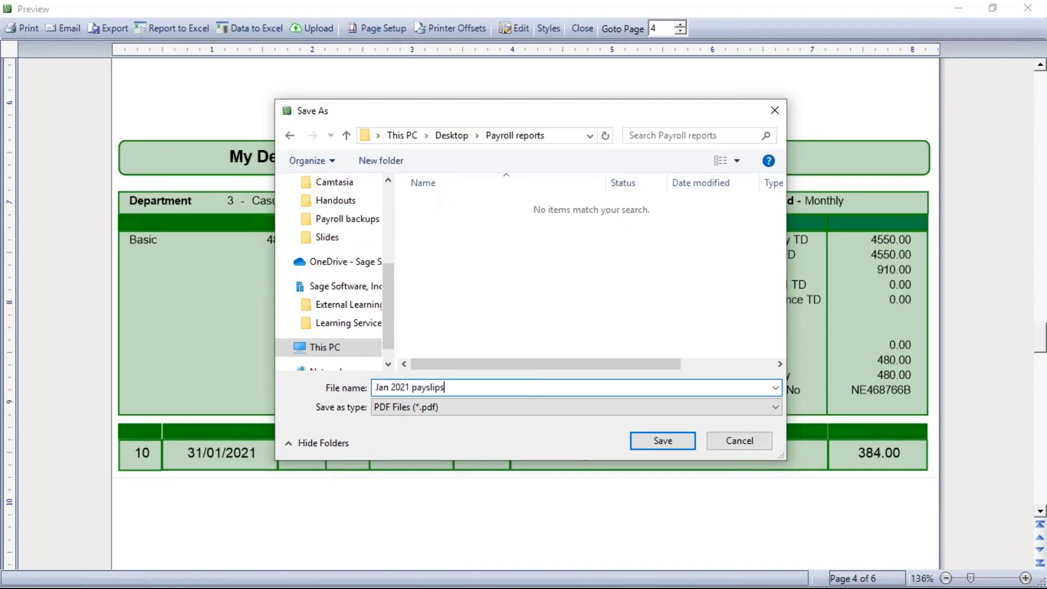
pyautogui.click(662, 440)
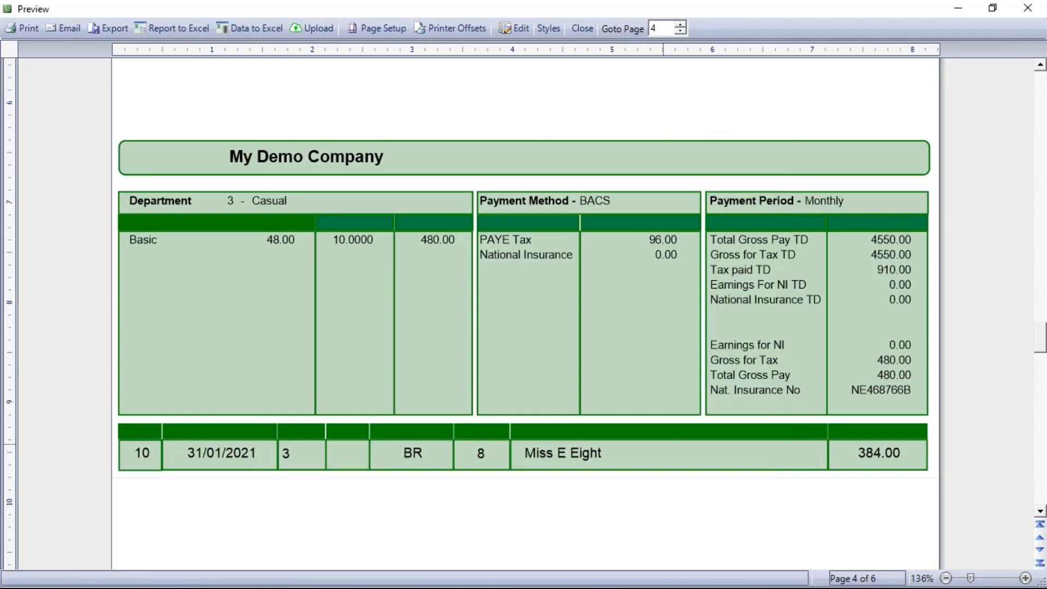
pyautogui.click(586, 28)
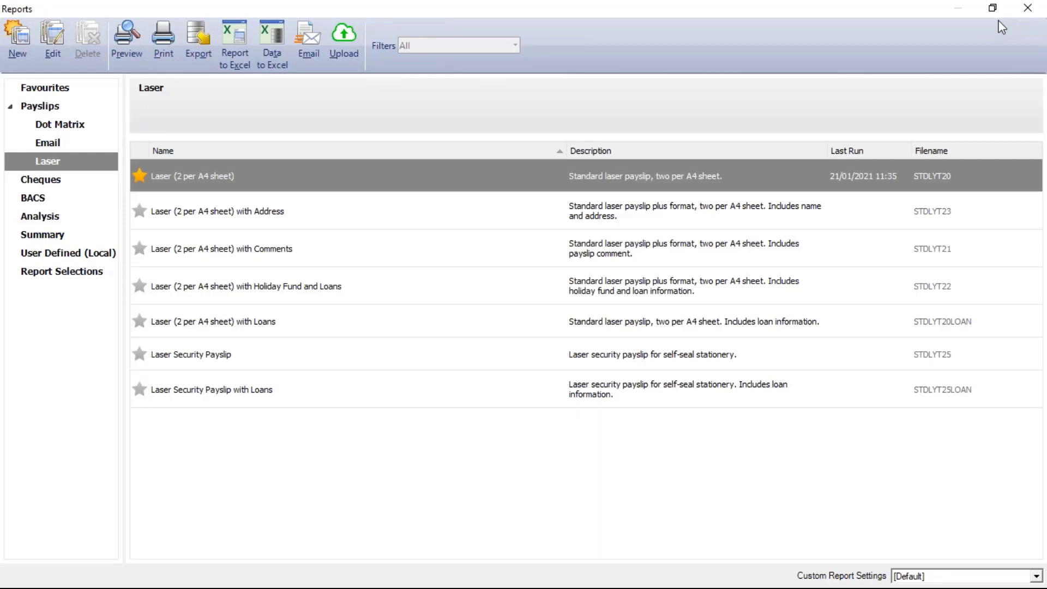
pyautogui.click(1027, 8)
# - Switch to the Payroll reports folder, check the pages of the Jan 2021 payslips PDF in Adobe Acrobat Reader, and return to payroll
pyautogui.click(955, 12)
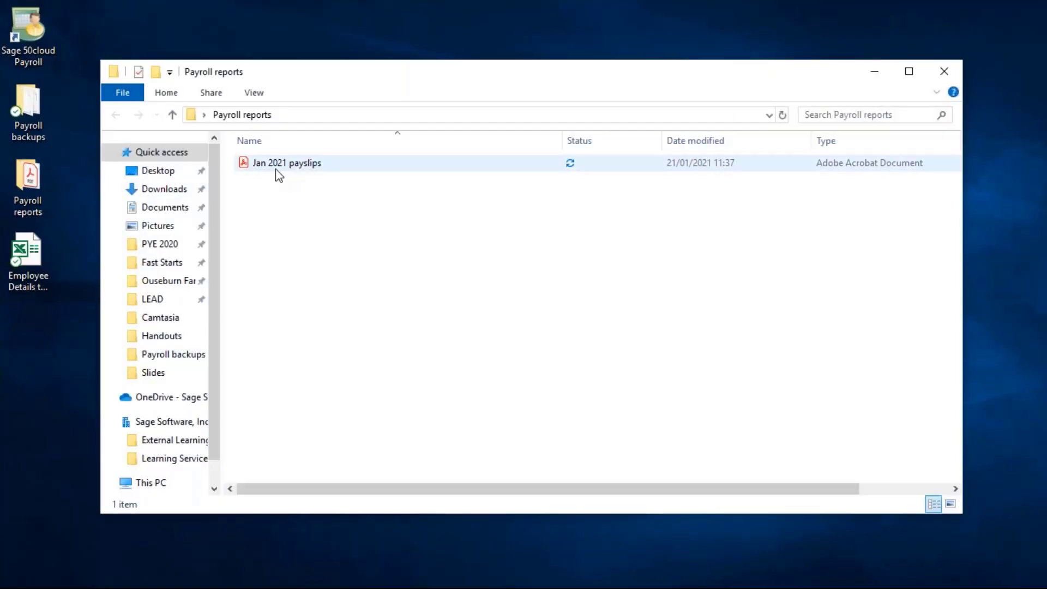
pyautogui.doubleClick(278, 165)
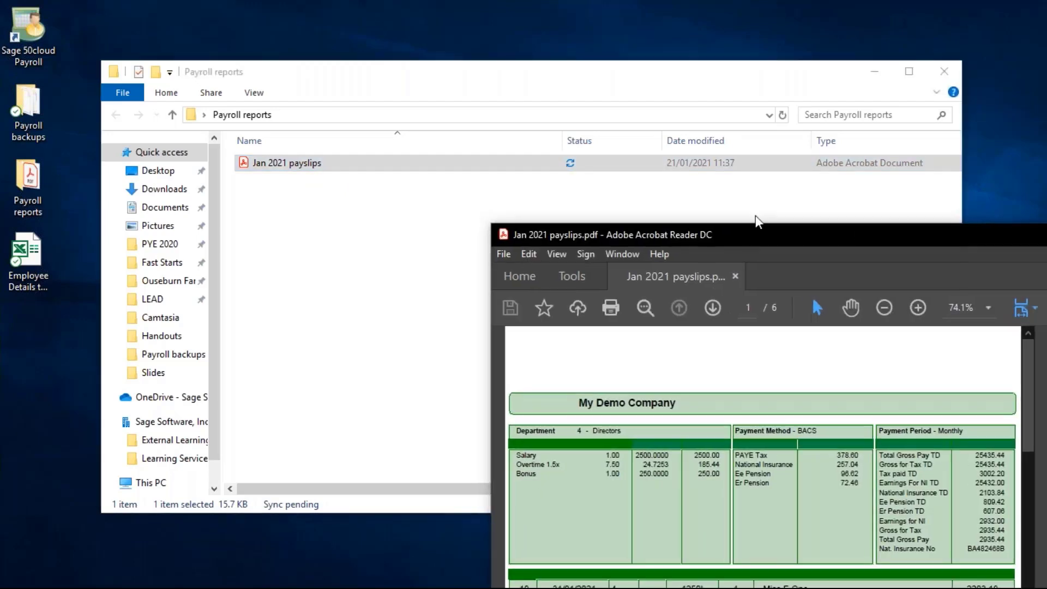
pyautogui.scroll(-10, 514, 175)
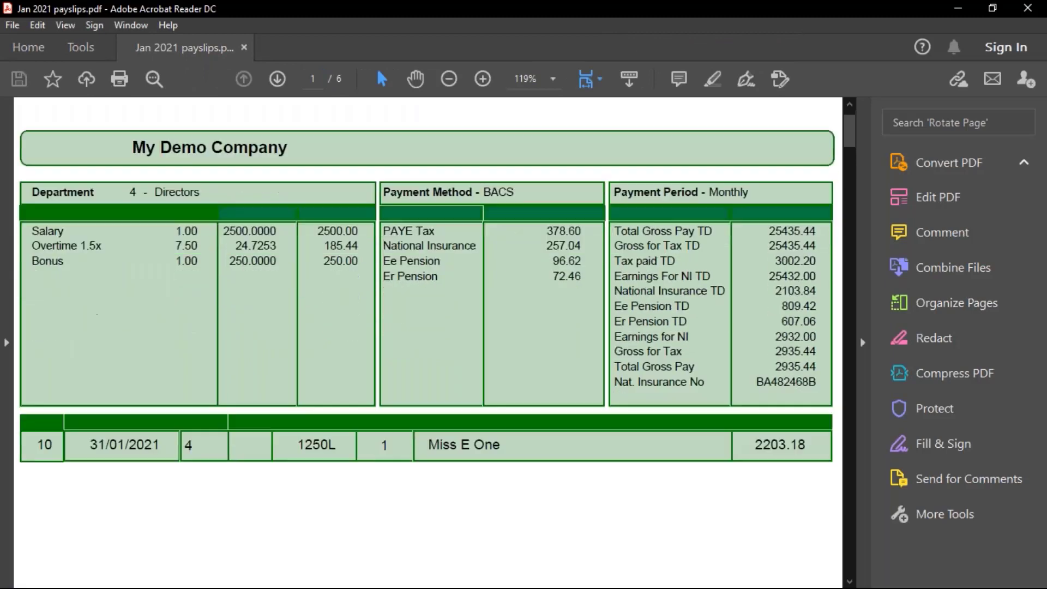
pyautogui.scroll(-12, 514, 180)
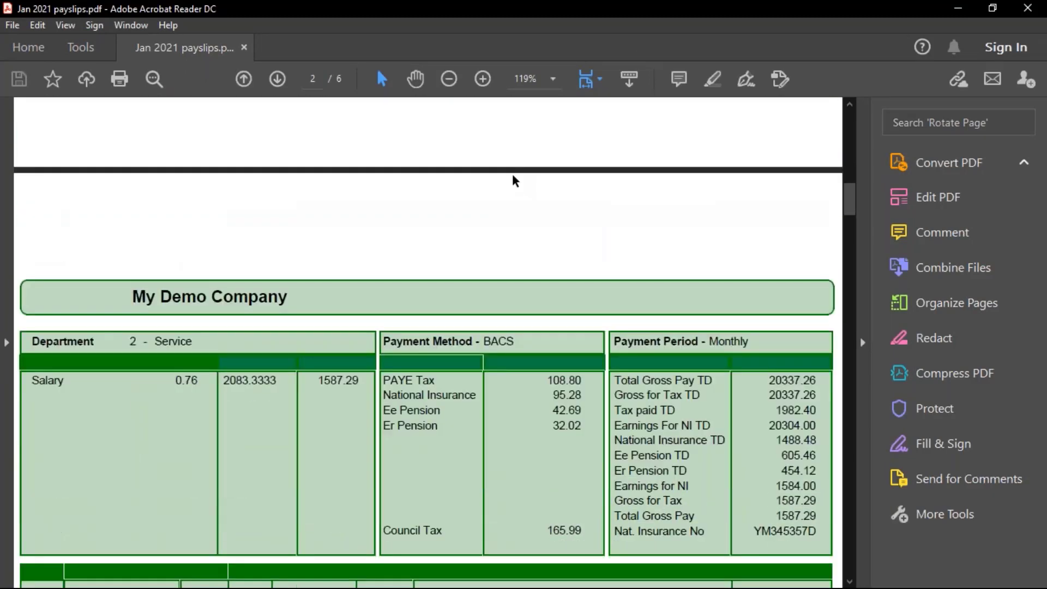
pyautogui.scroll(-12, 514, 180)
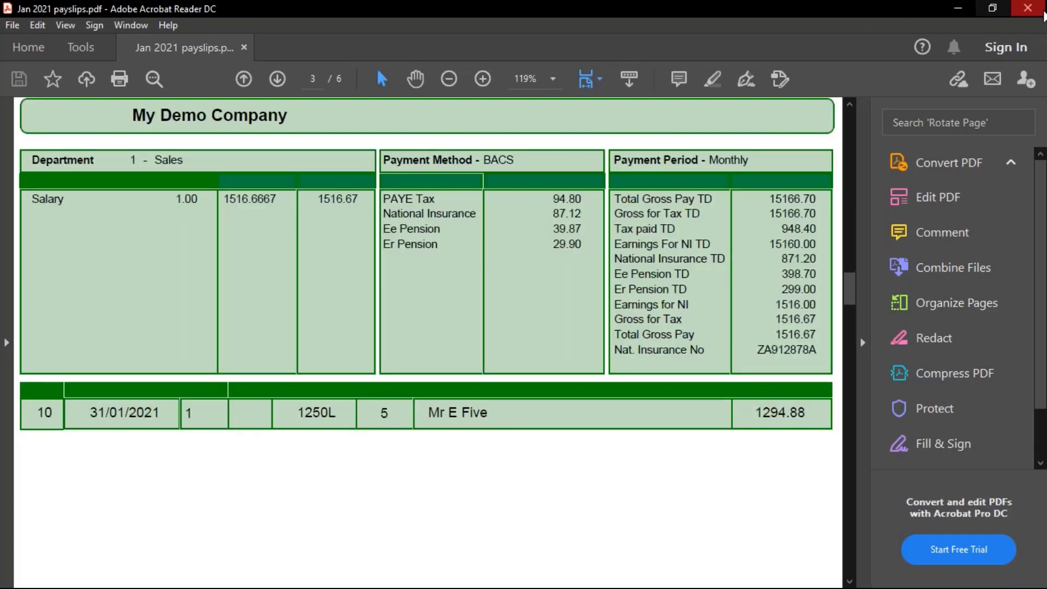
pyautogui.click(1028, 8)
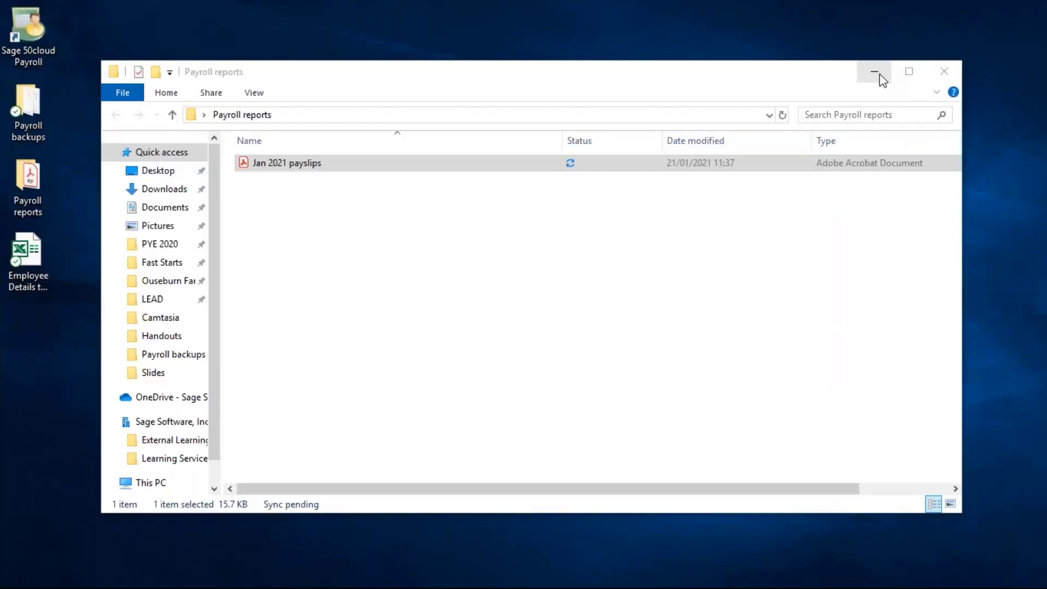
pyautogui.click(878, 72)
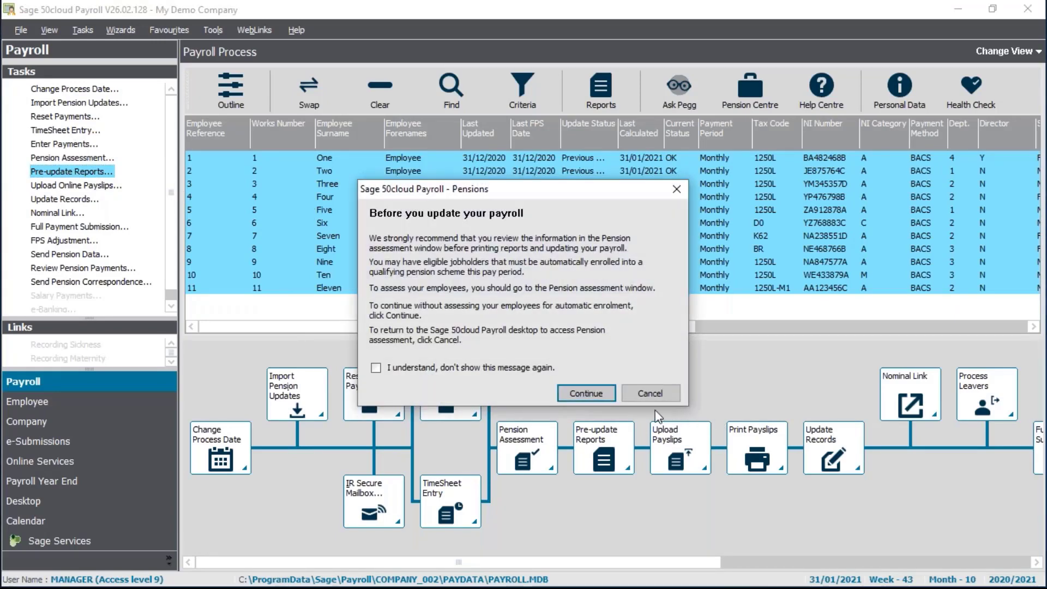
# - Reopen the pre-update reports without reassessing pensions and select Payment Summary (Part 1) Landscape among the Summary reports
pyautogui.click(591, 397)
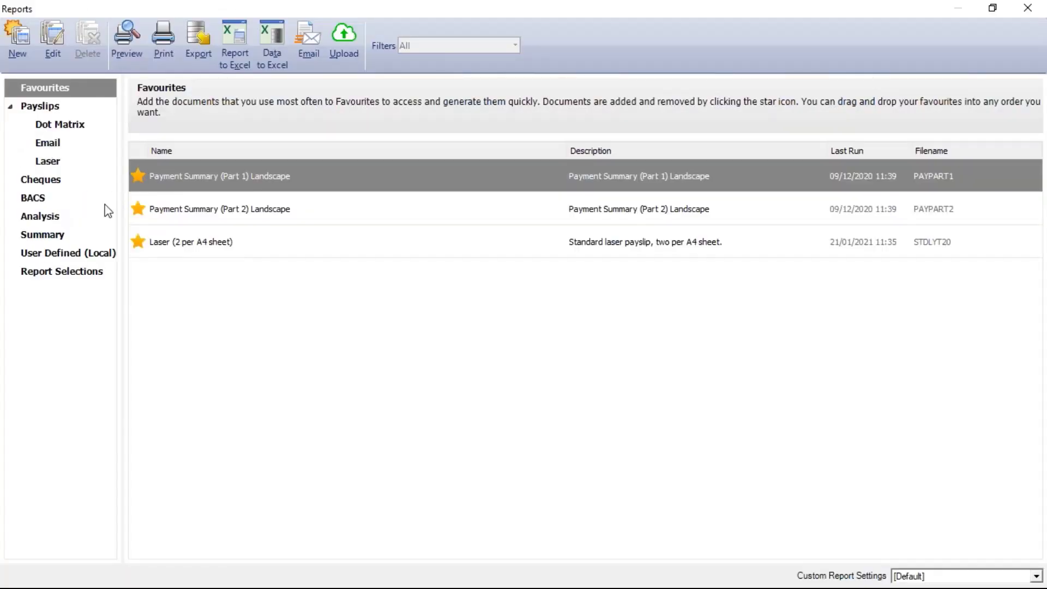
pyautogui.click(33, 218)
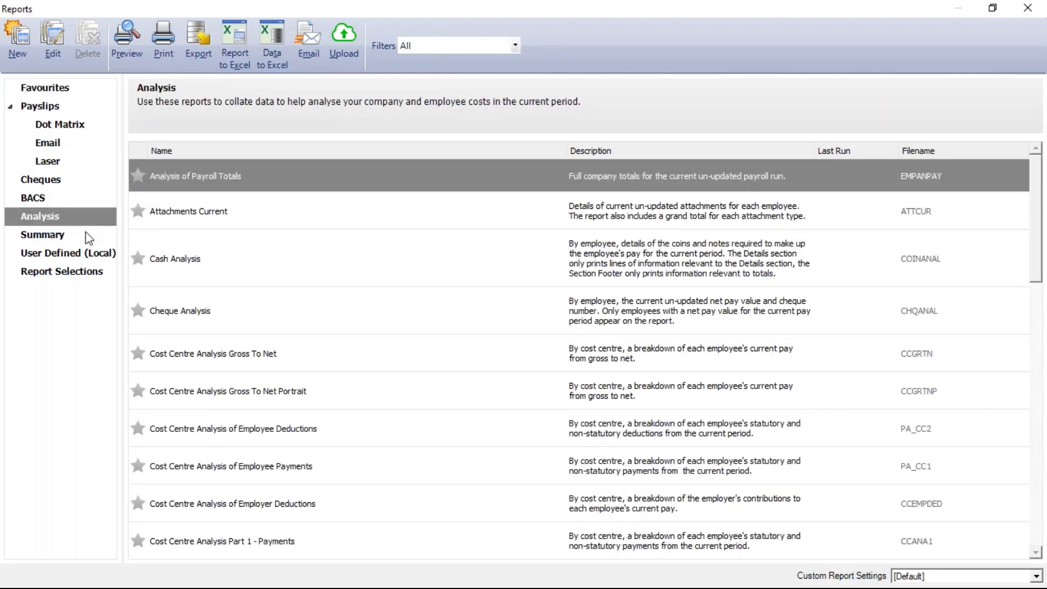
pyautogui.click(48, 235)
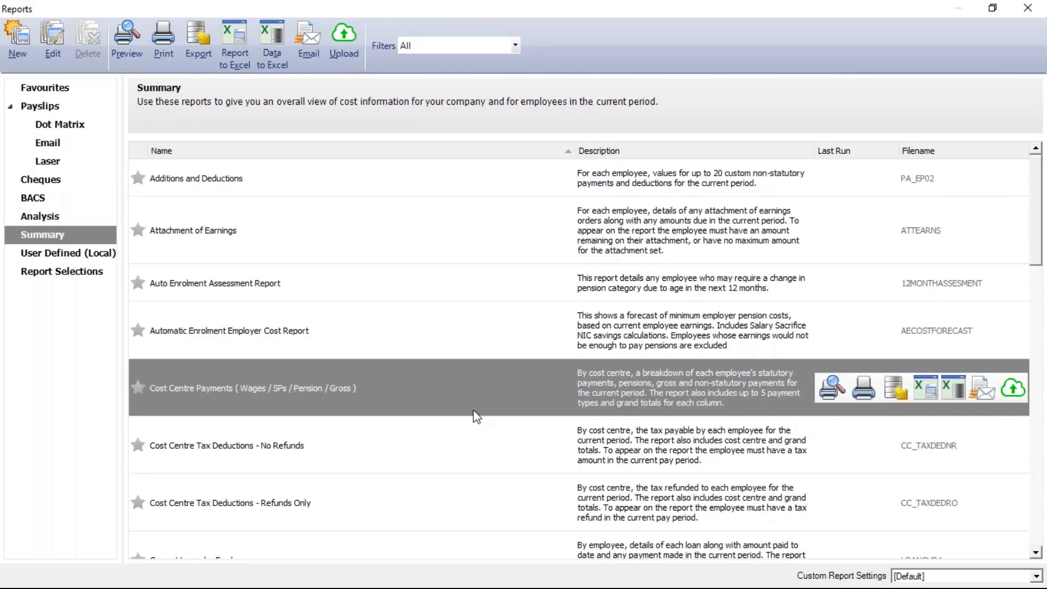
pyautogui.scroll(-10, 468, 415)
pyautogui.scroll(-5, 478, 419)
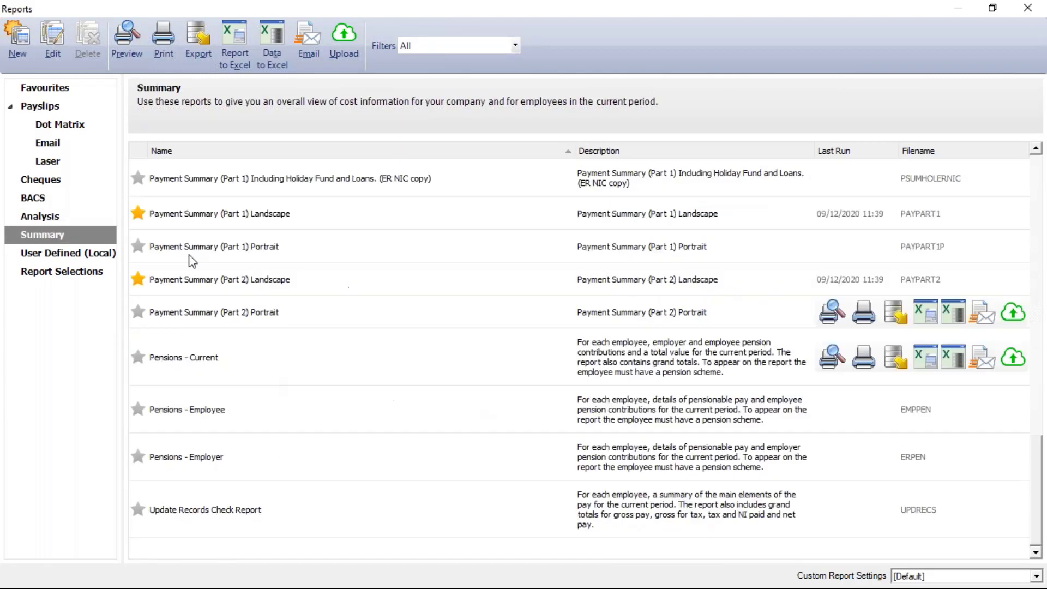
pyautogui.click(255, 219)
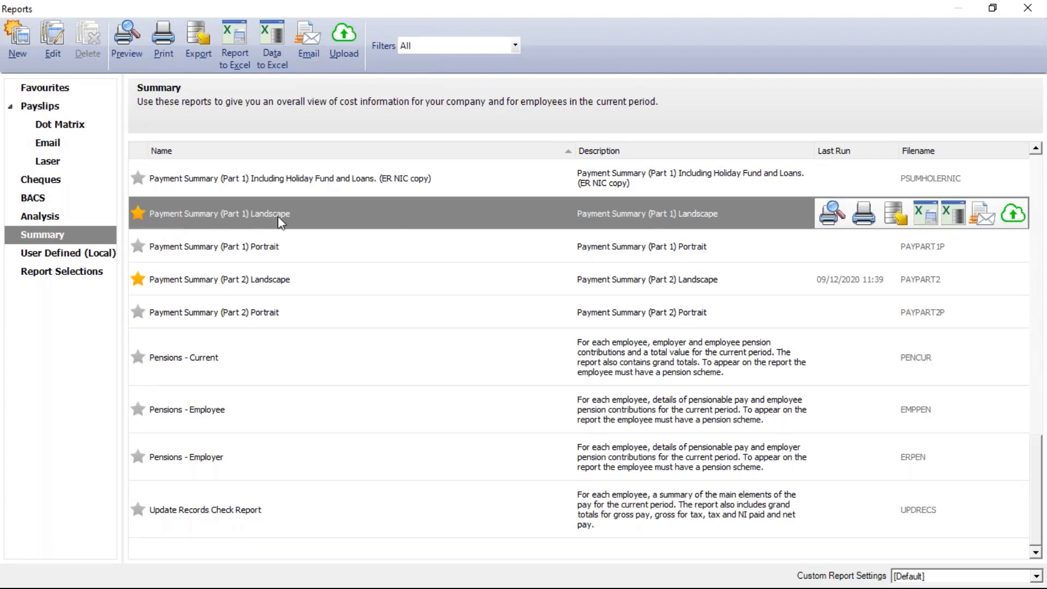
# - Preview the Payment Summary (Part 1) Landscape report for all payment periods, check each employee's figures and totals, and close the preview
pyautogui.click(272, 283)
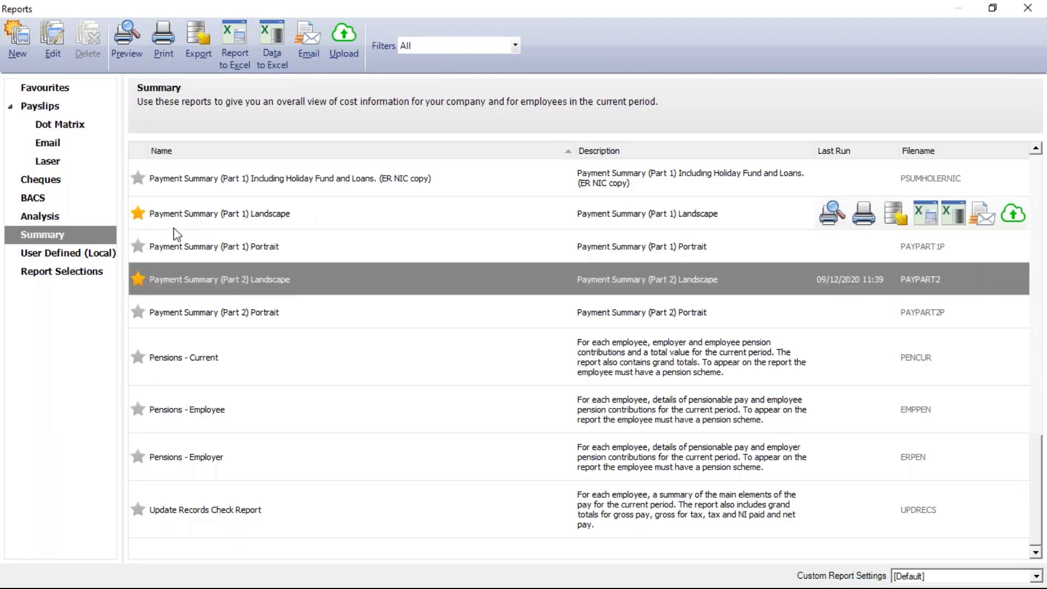
pyautogui.click(182, 209)
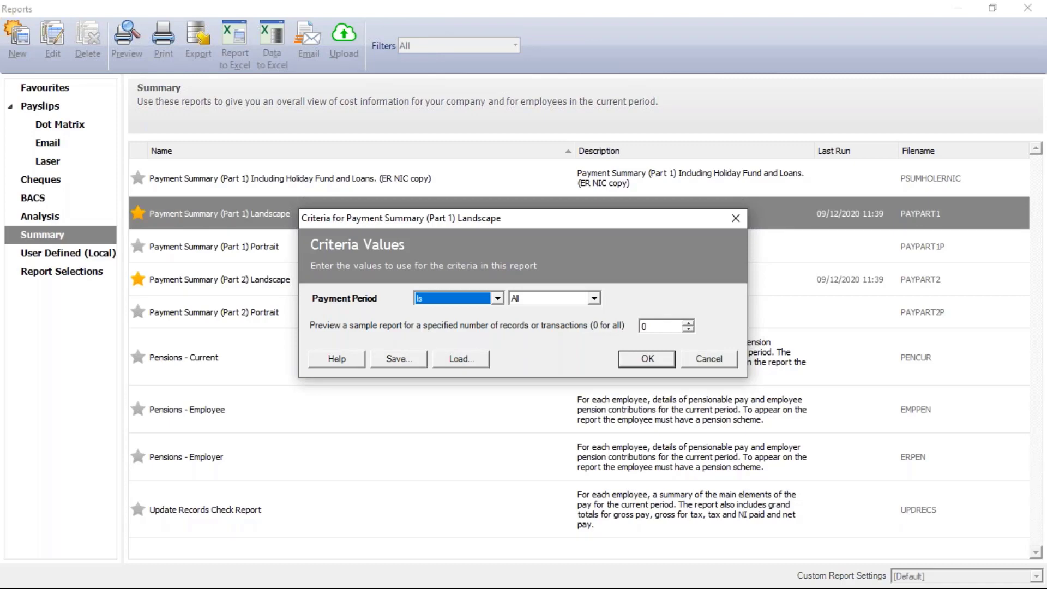
pyautogui.click(648, 359)
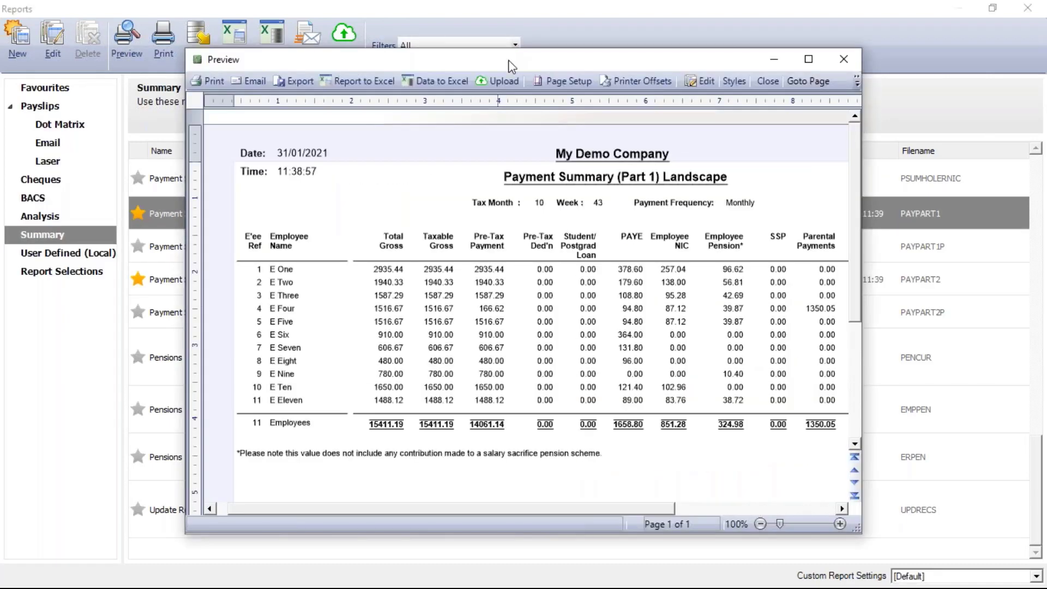
pyautogui.doubleClick(510, 61)
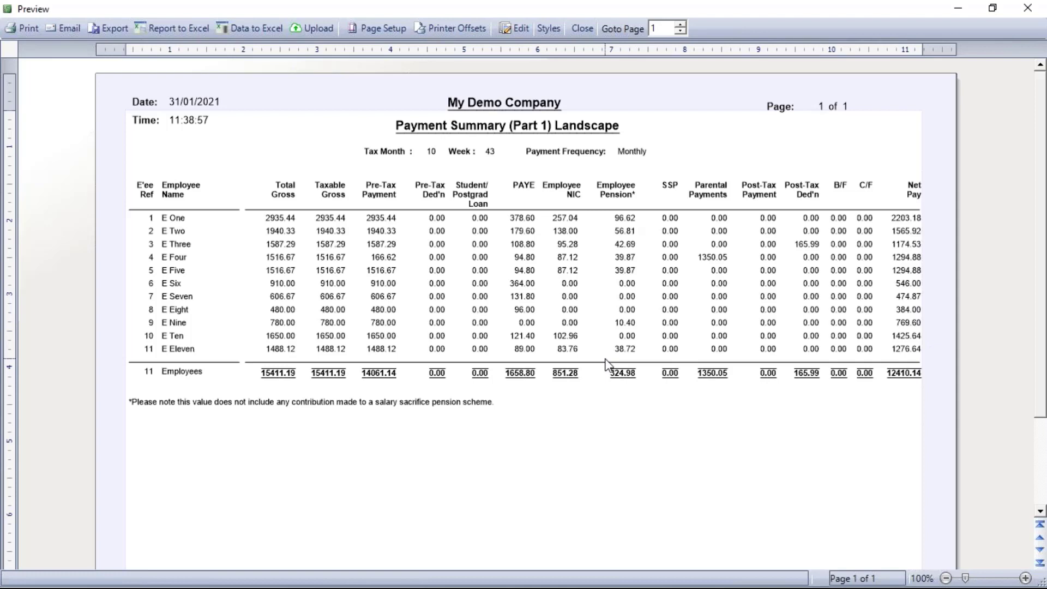
pyautogui.click(585, 27)
# - Preview the Payment Summary (Part 2) Landscape report, check the National Insurance and employer pension figures, and close the preview
pyautogui.click(311, 283)
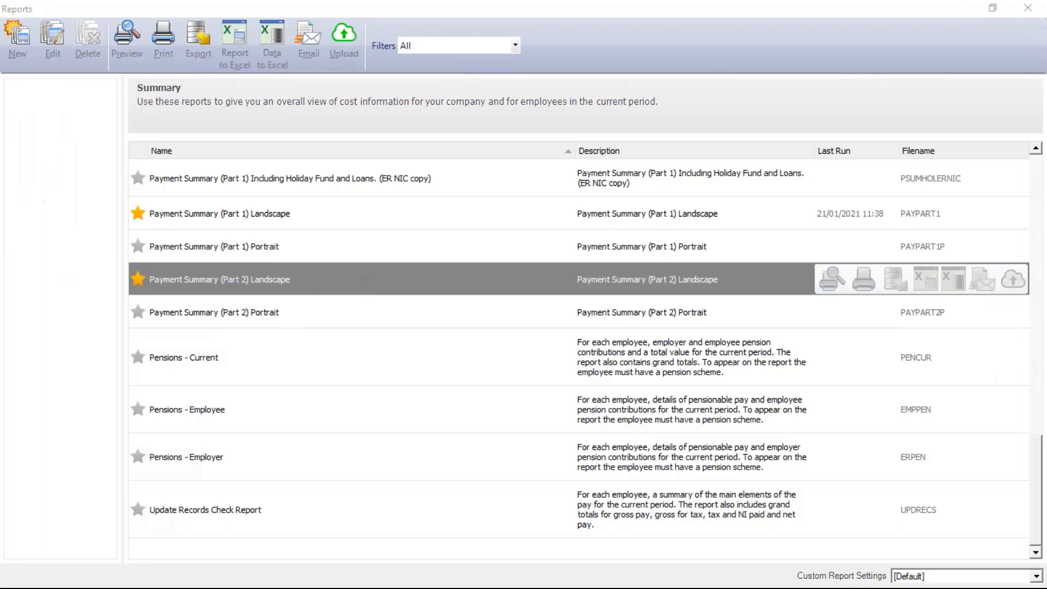
pyautogui.click(647, 358)
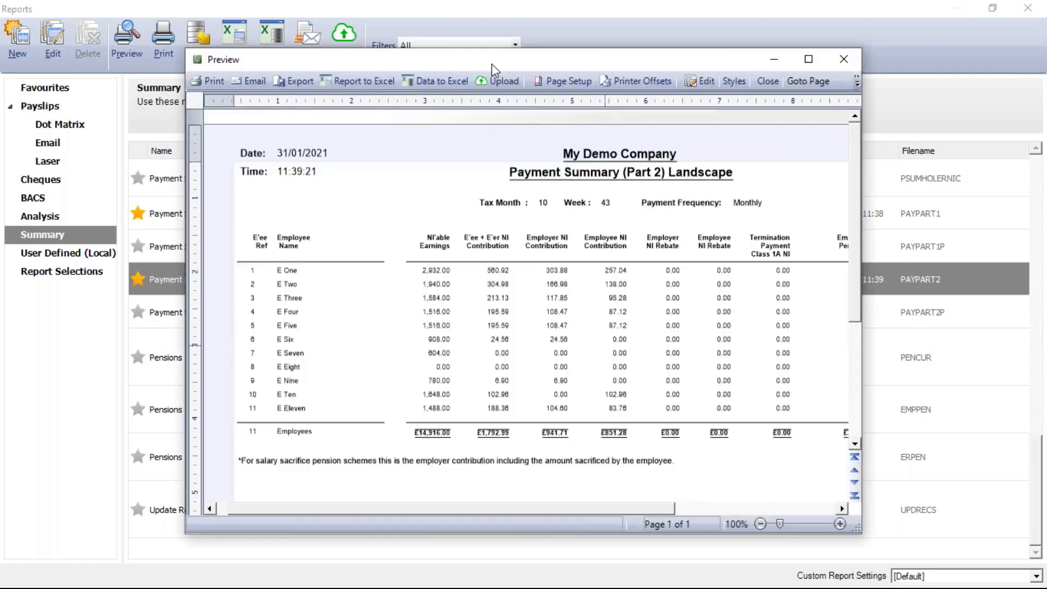
pyautogui.doubleClick(491, 65)
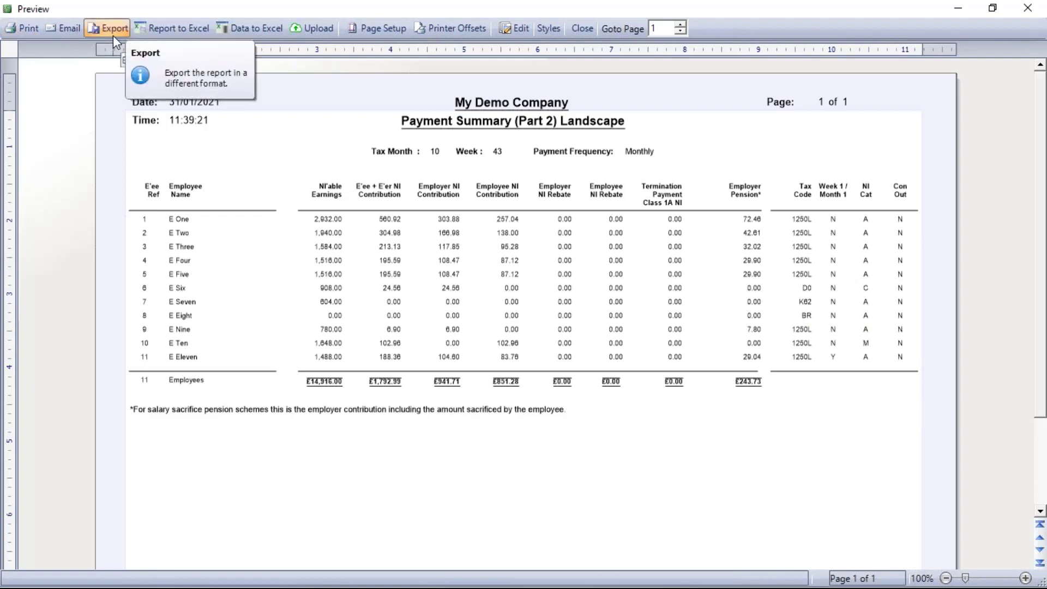
pyautogui.click(582, 30)
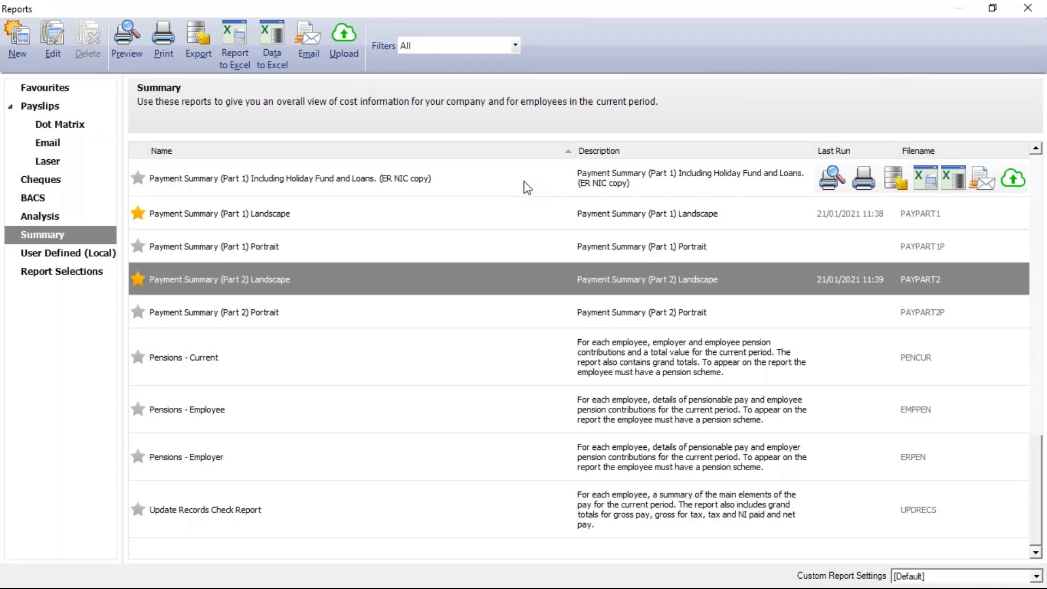
# - Look through the Report Selections and Favourites report groups and close the pre-update reports
pyautogui.click(62, 280)
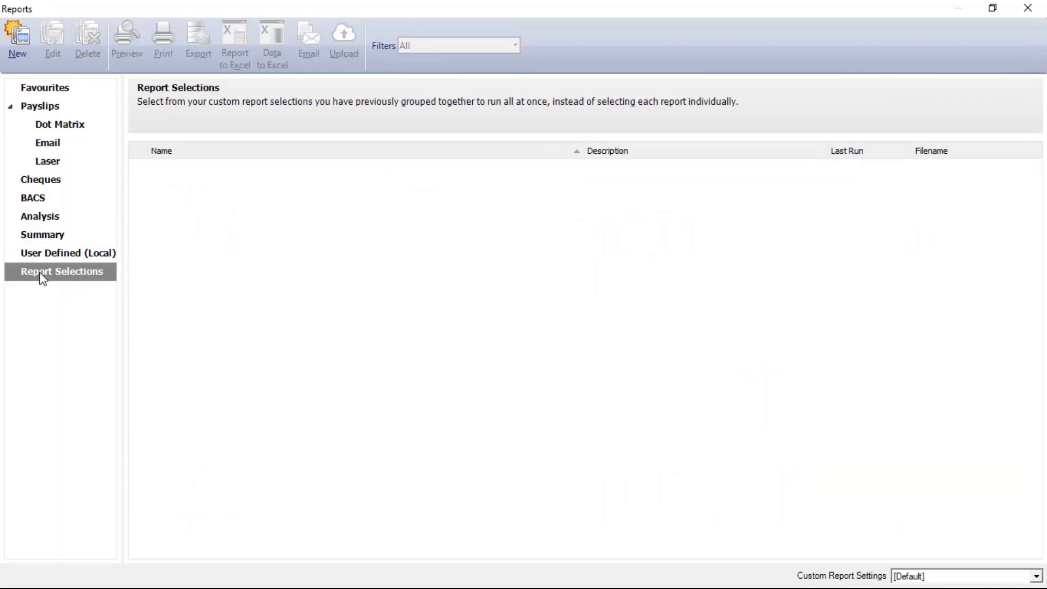
pyautogui.click(64, 96)
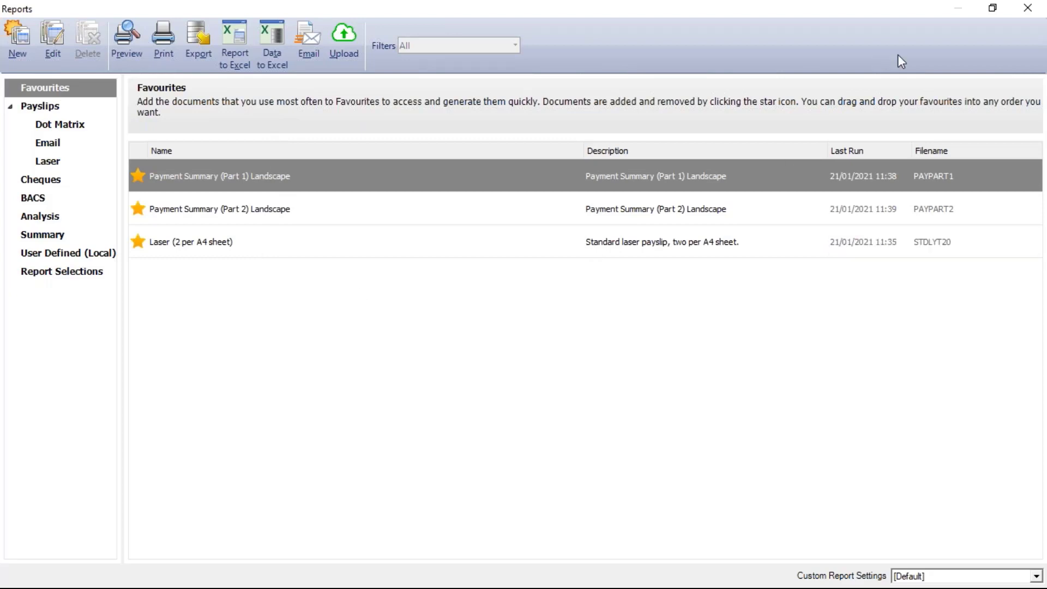
pyautogui.click(1027, 11)
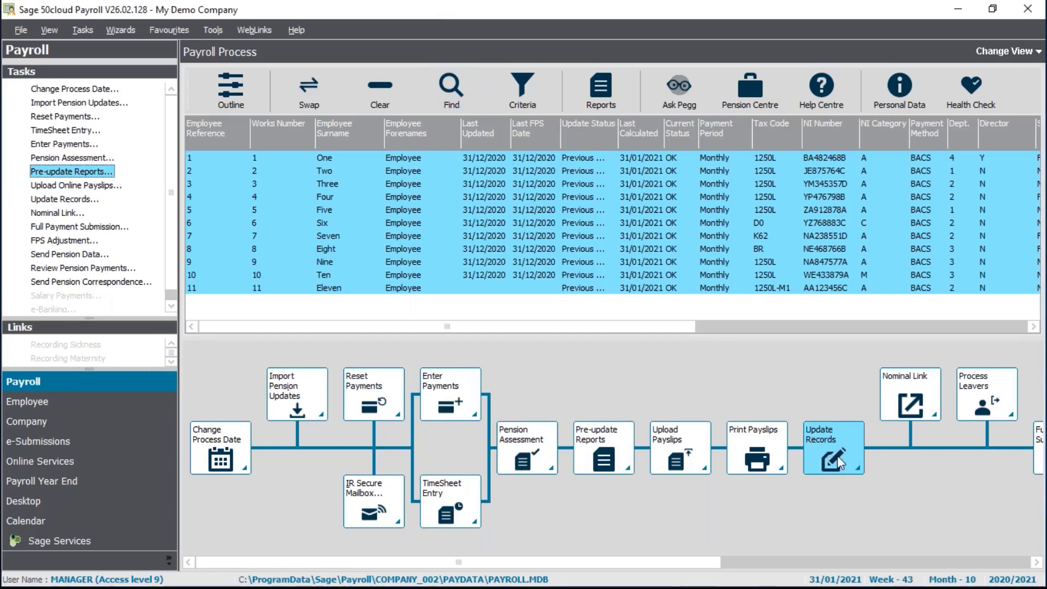
# - Update the monthly payroll records for all 11 employees with the Update Records Wizard, continuing without reassessing pensions
pyautogui.click(71, 200)
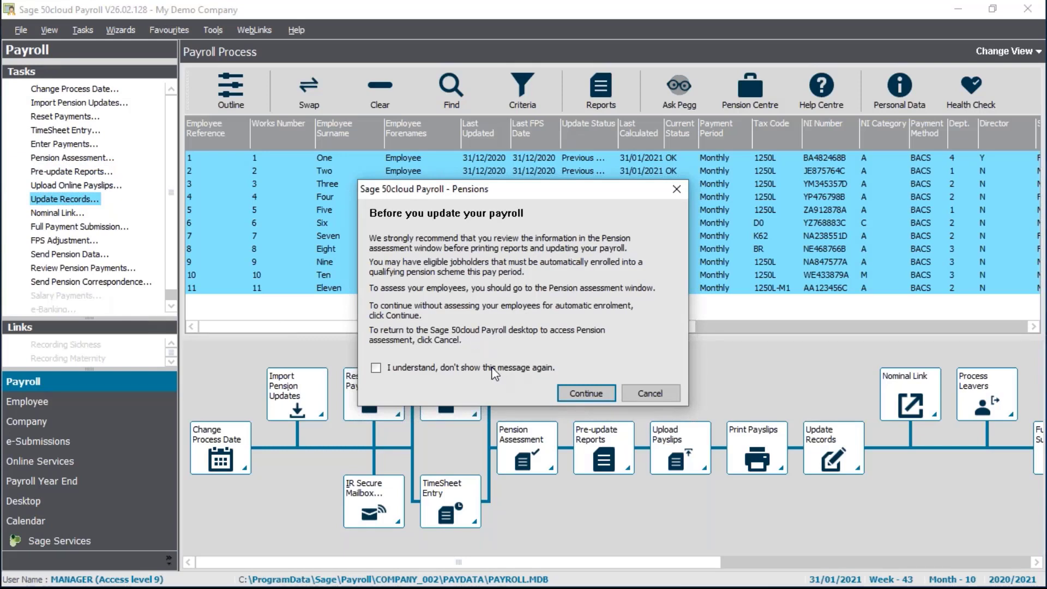
pyautogui.click(376, 368)
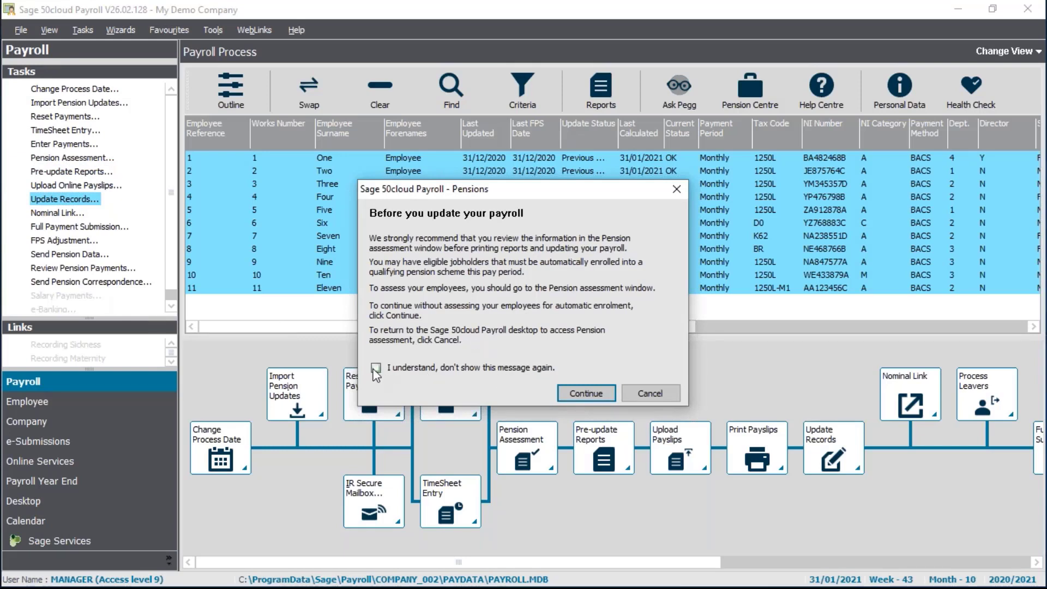
pyautogui.click(576, 394)
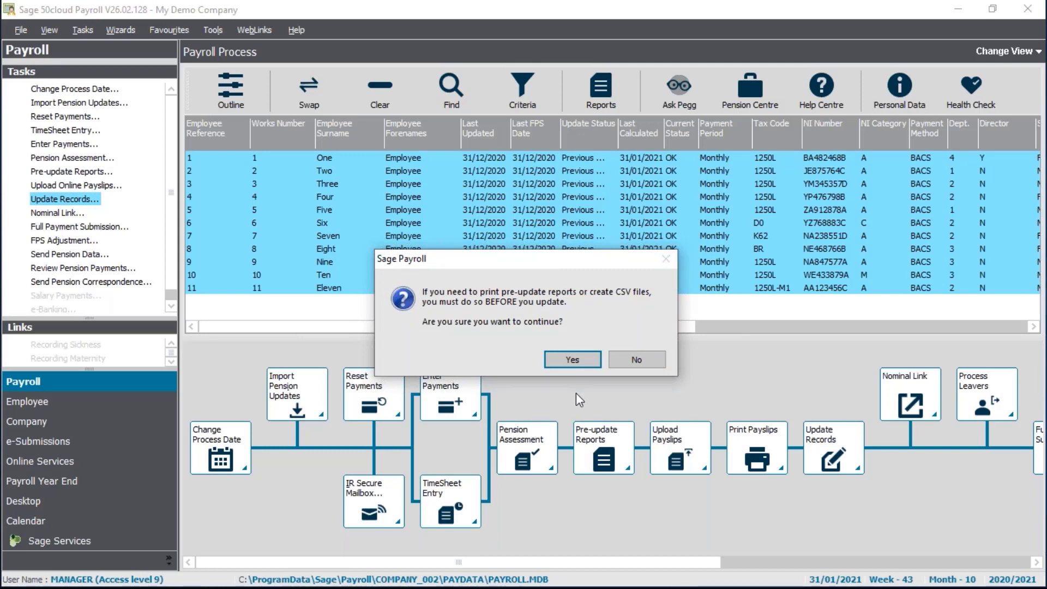
pyautogui.click(573, 360)
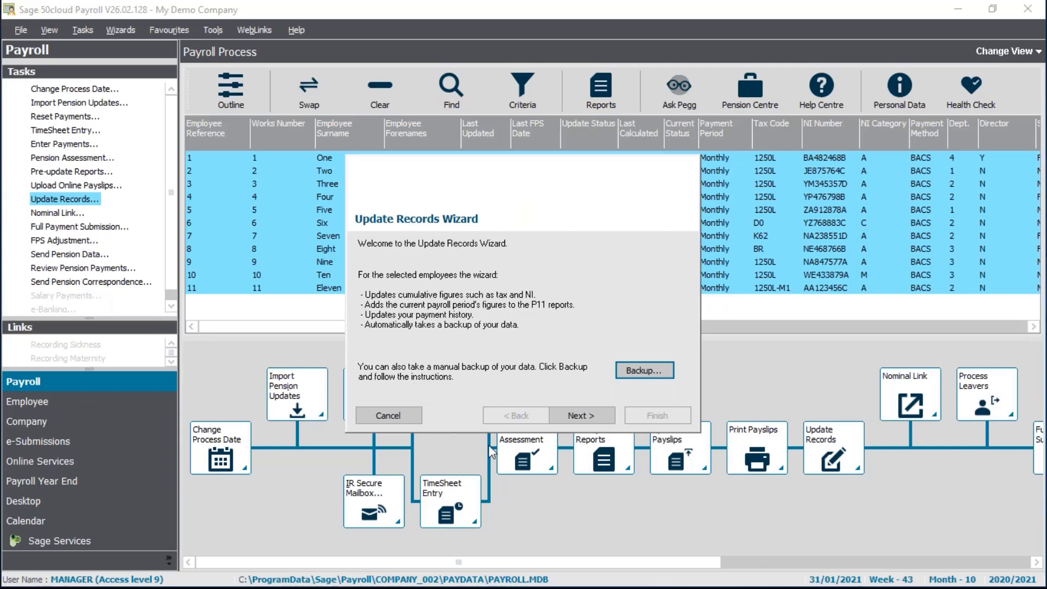
pyautogui.click(598, 413)
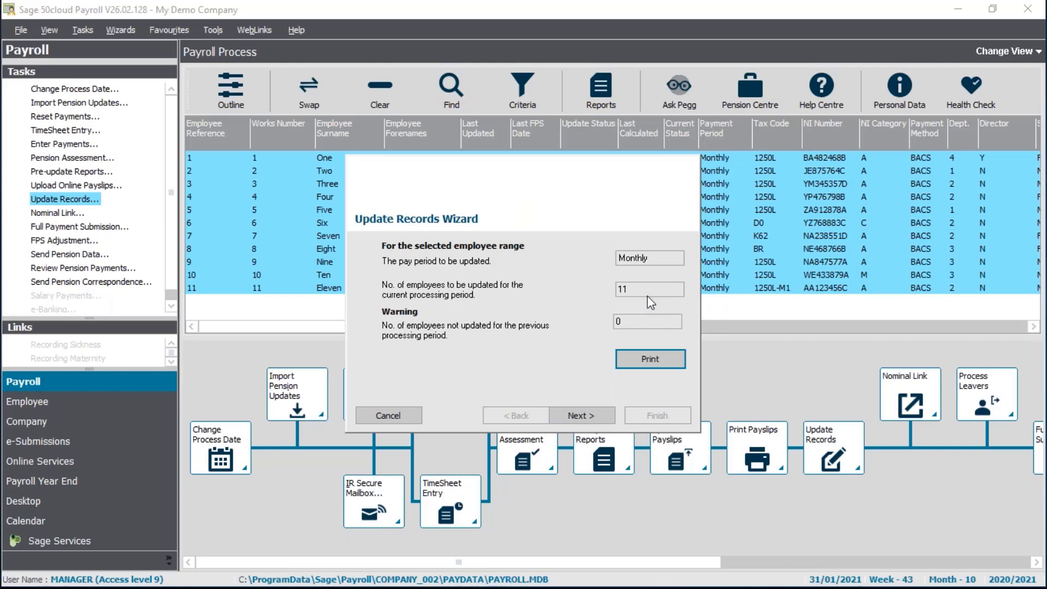
pyautogui.click(582, 414)
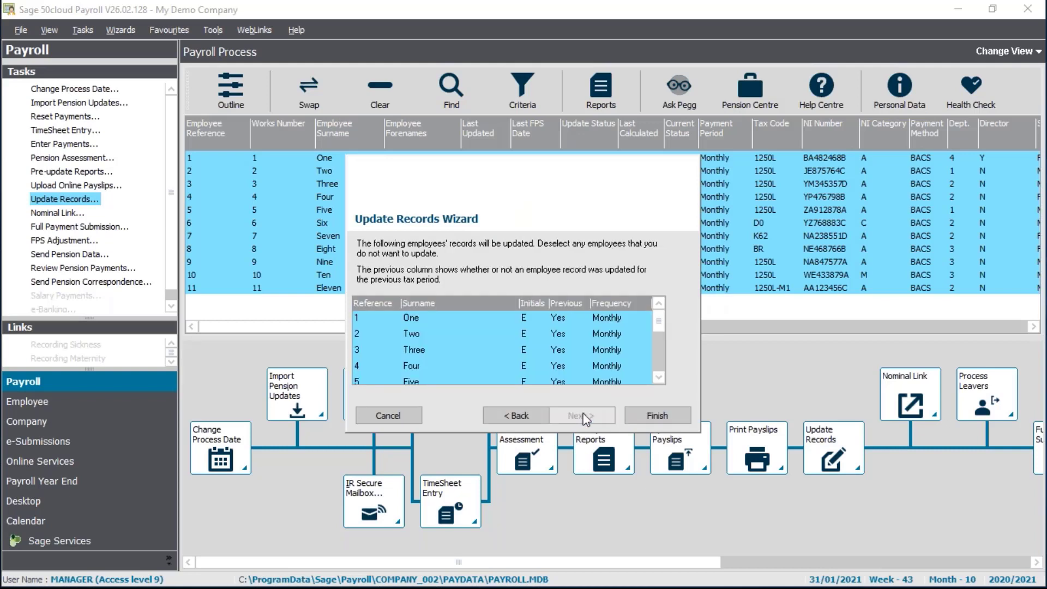
pyautogui.click(655, 416)
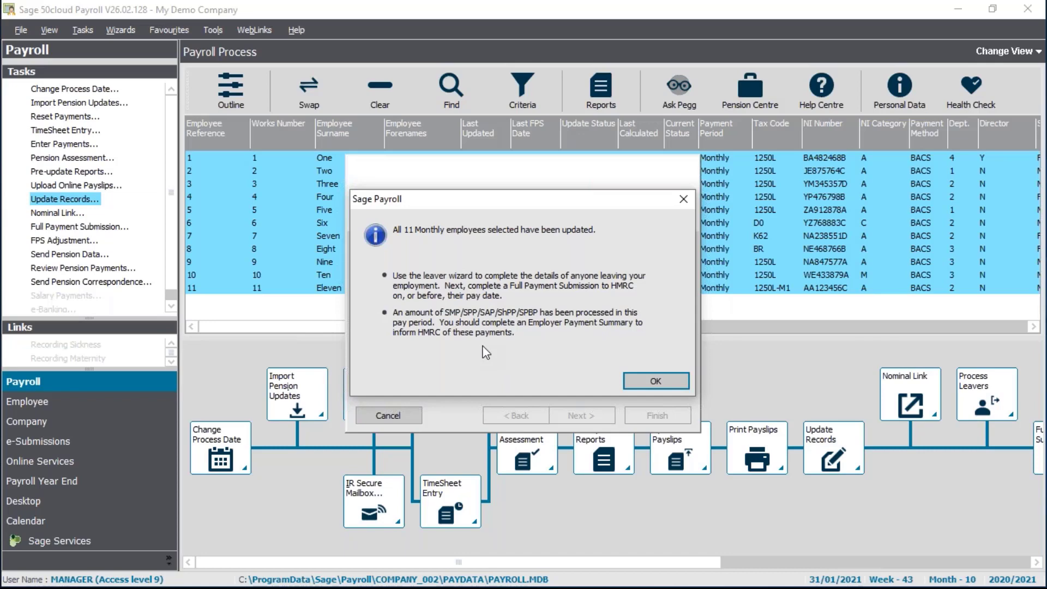
pyautogui.click(656, 378)
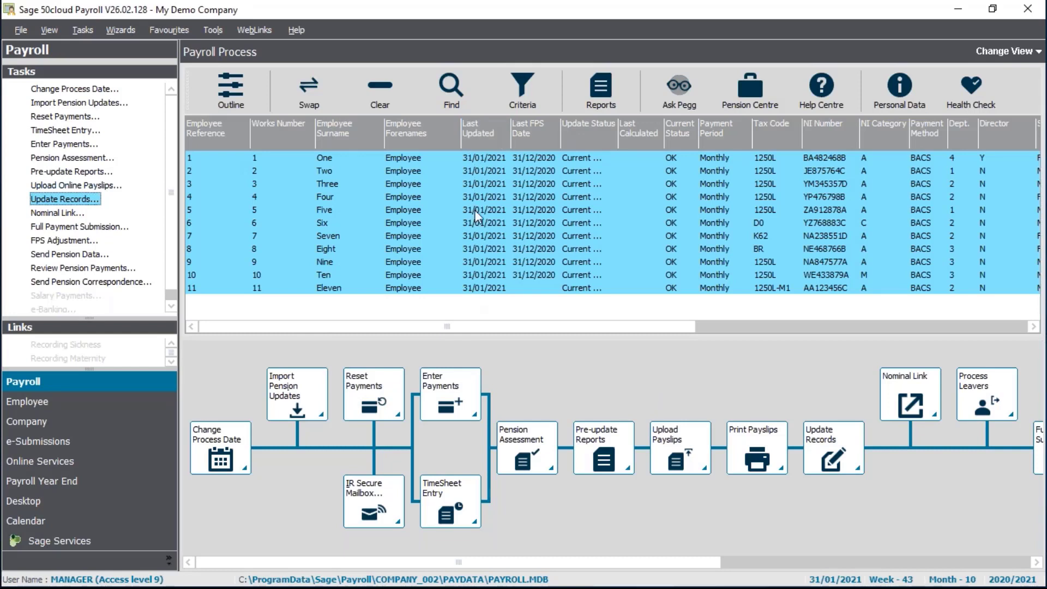
# - Check the tax month 10 entry in the payment history of employee reference 1, and close the record
pyautogui.rightClick(463, 171)
pyautogui.click(505, 208)
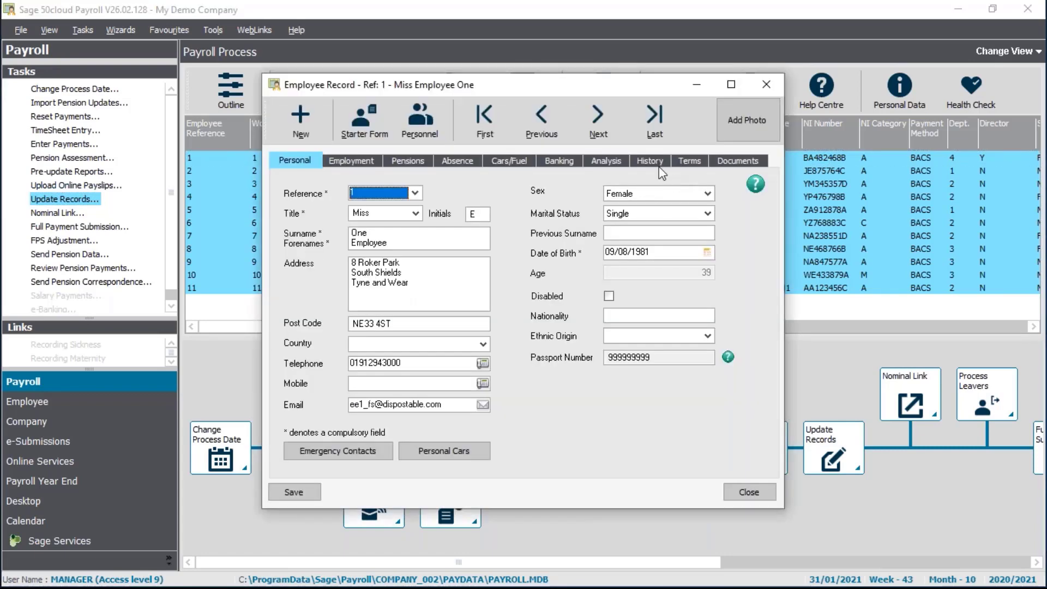
pyautogui.click(652, 162)
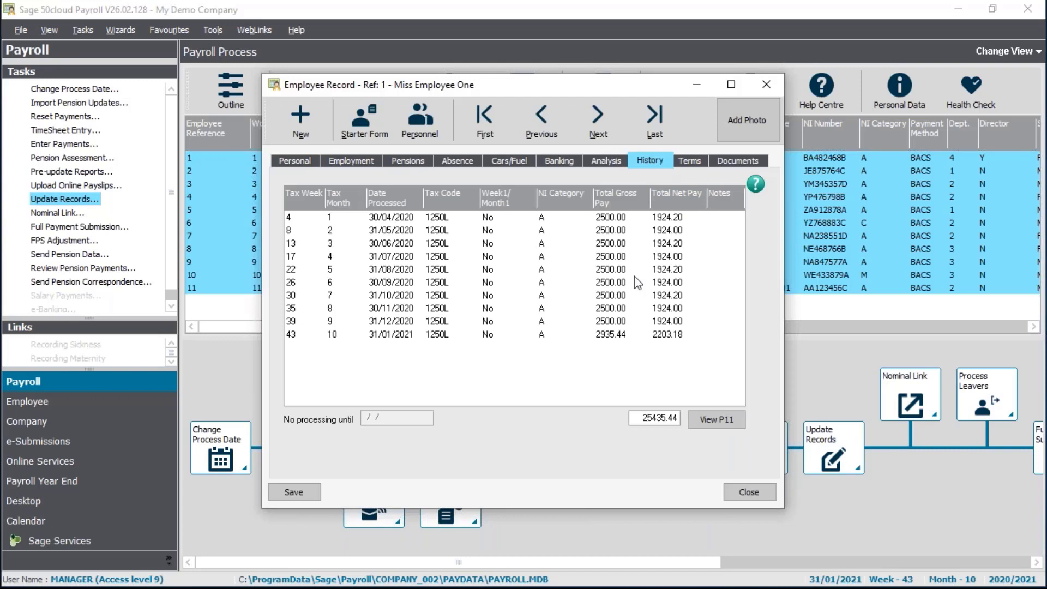
pyautogui.click(406, 334)
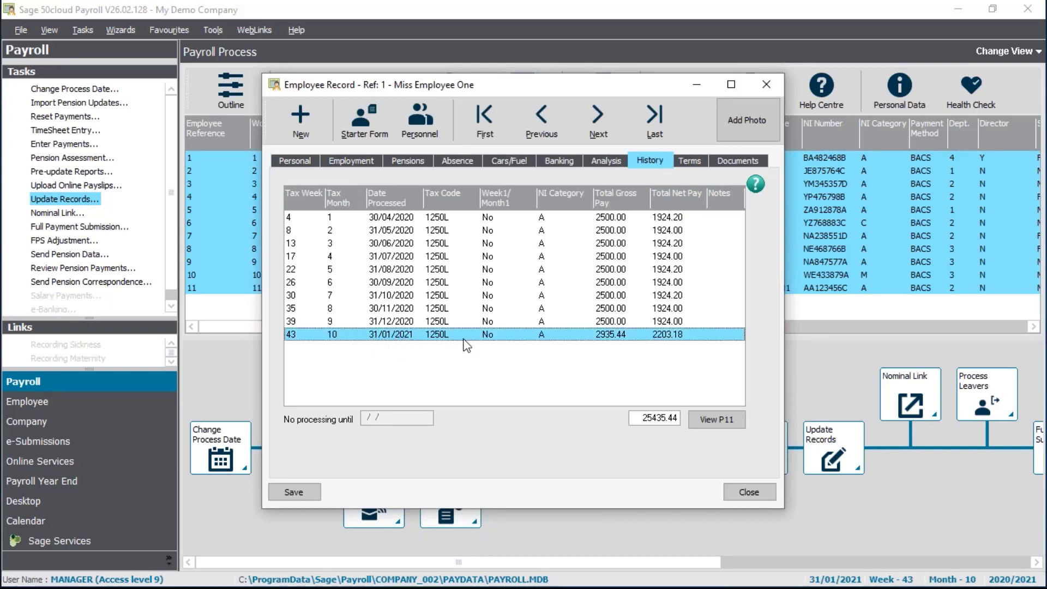
pyautogui.click(756, 488)
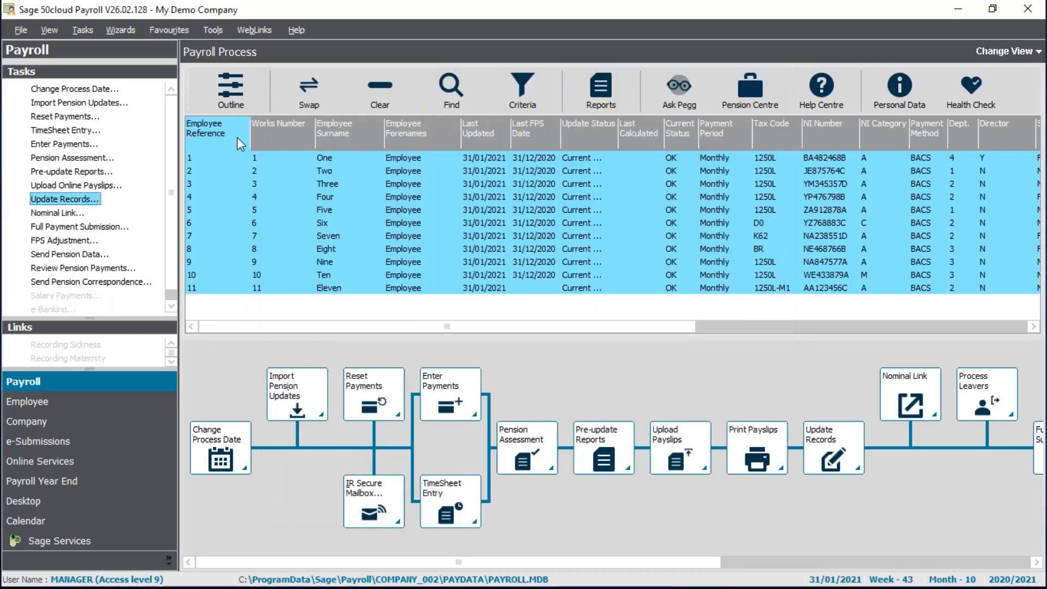
# - Try to enter payments for the selected employees, agreeing to deselect those already updated
pyautogui.click(61, 145)
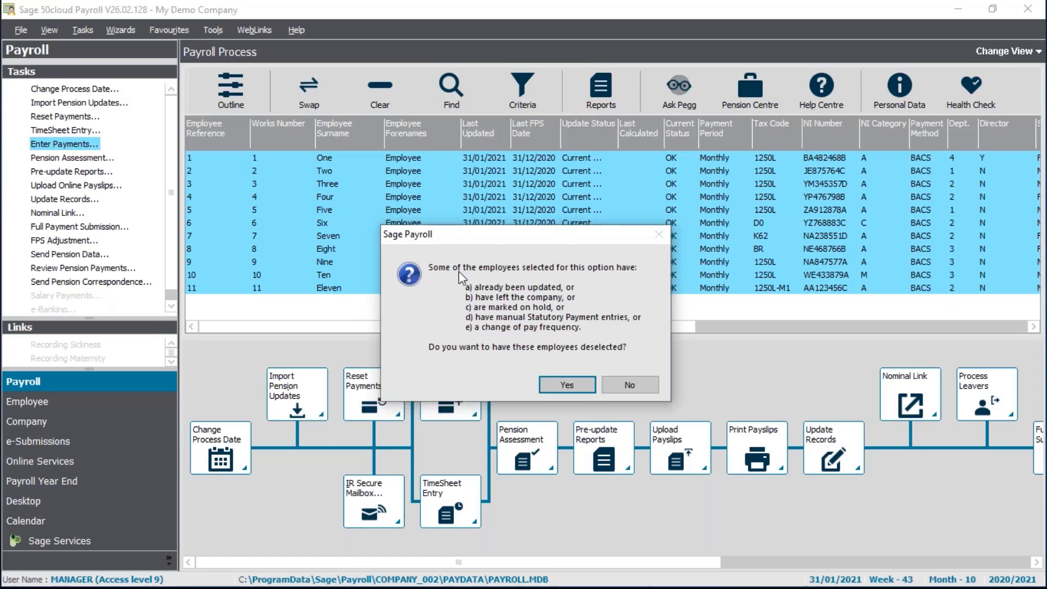
pyautogui.click(586, 389)
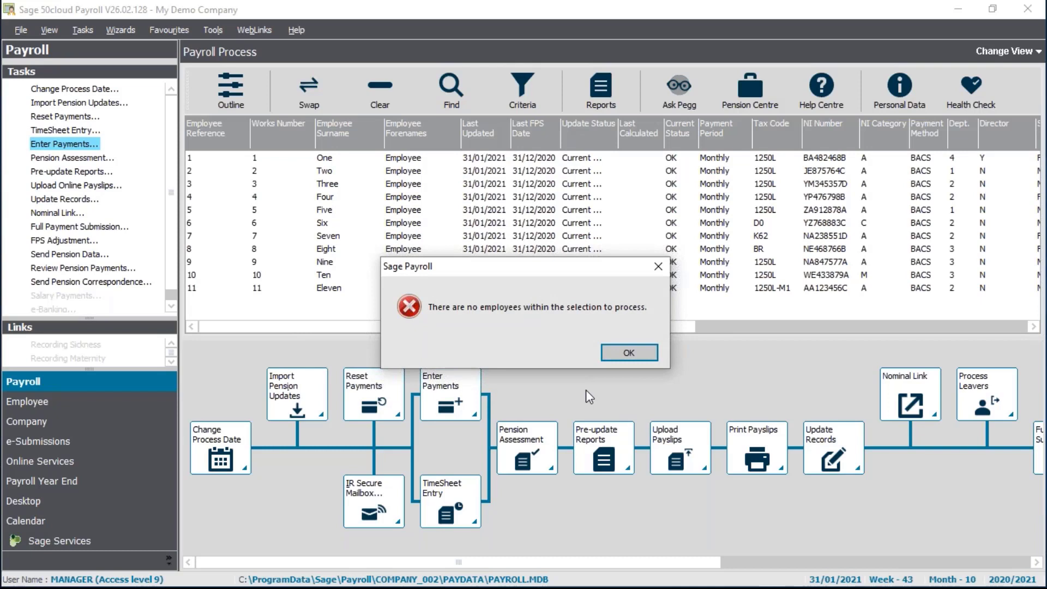
pyautogui.click(621, 357)
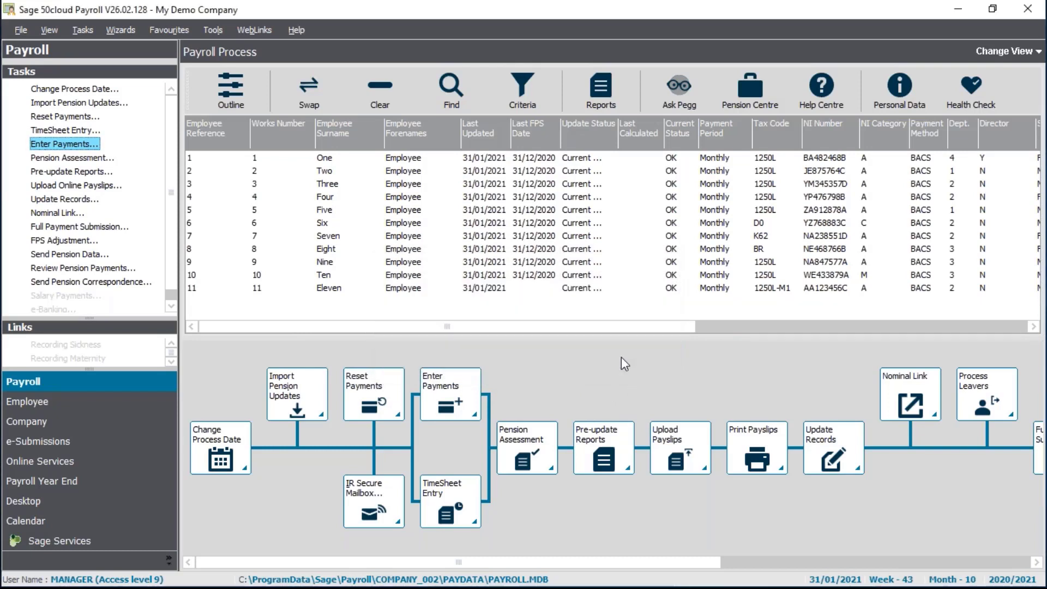
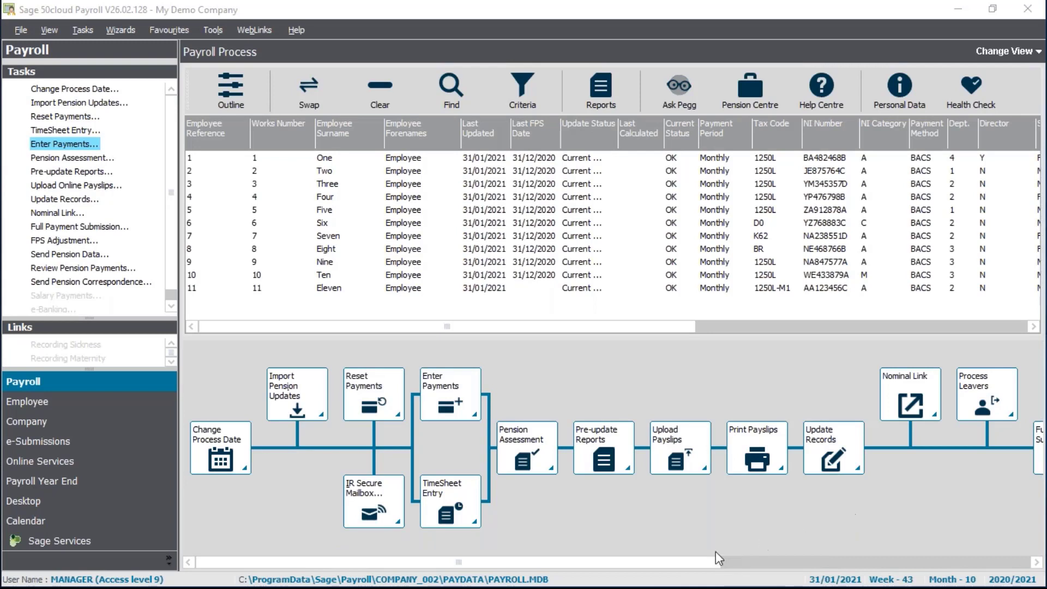
# - Start the Leaver Wizard for employee reference 3 and set the leaving date to 22/01/2021
pyautogui.hscroll(5, 690, 565)
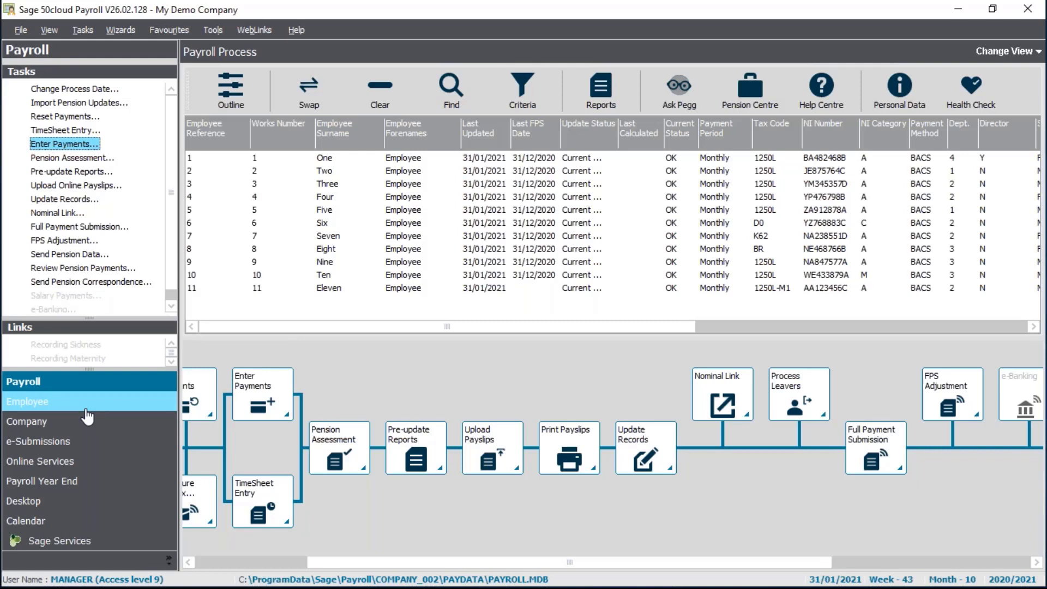
pyautogui.click(344, 186)
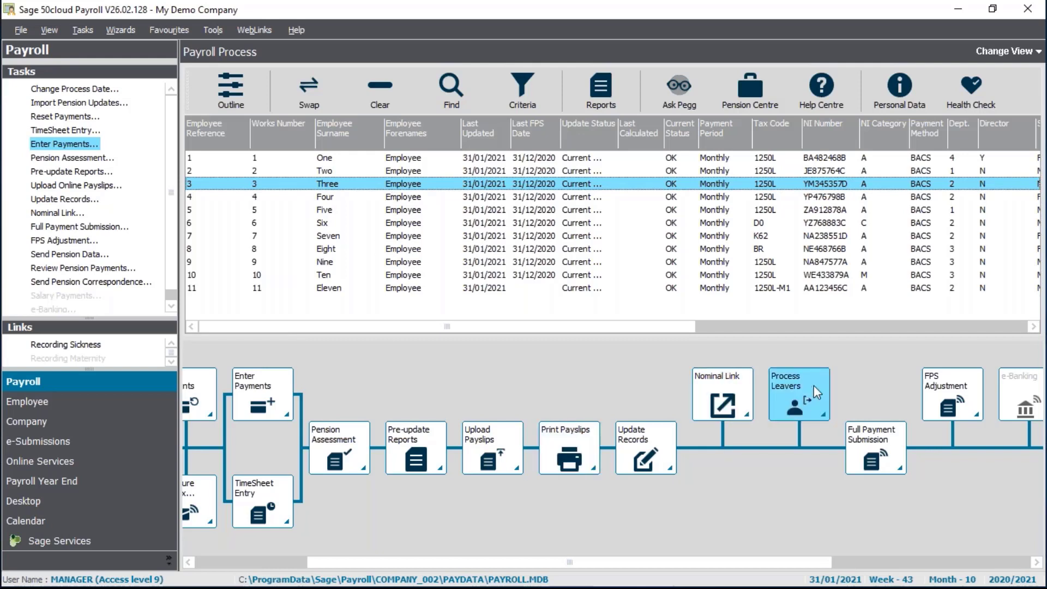
pyautogui.click(79, 417)
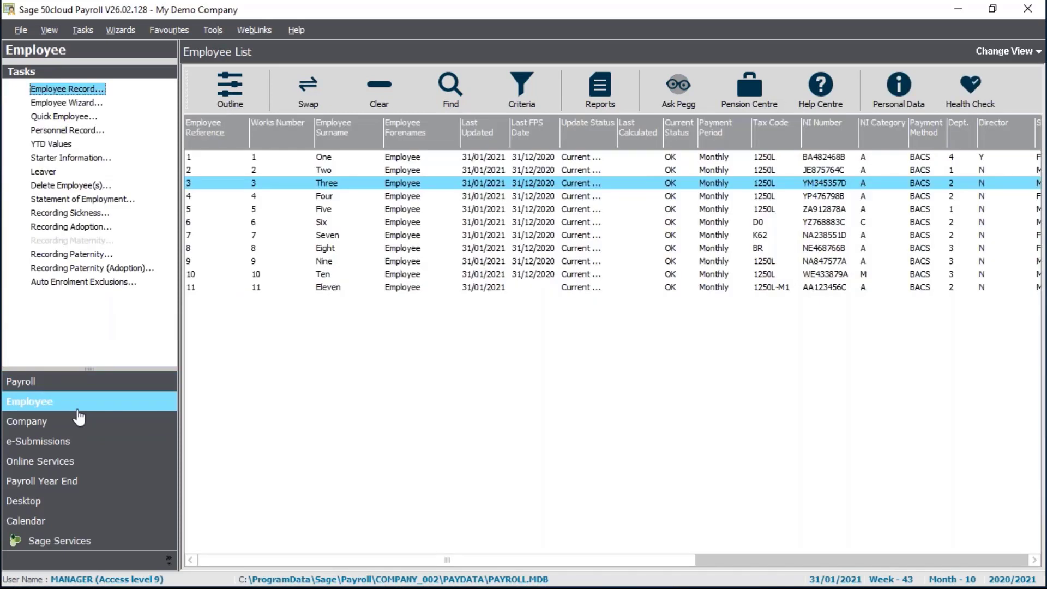
pyautogui.click(45, 173)
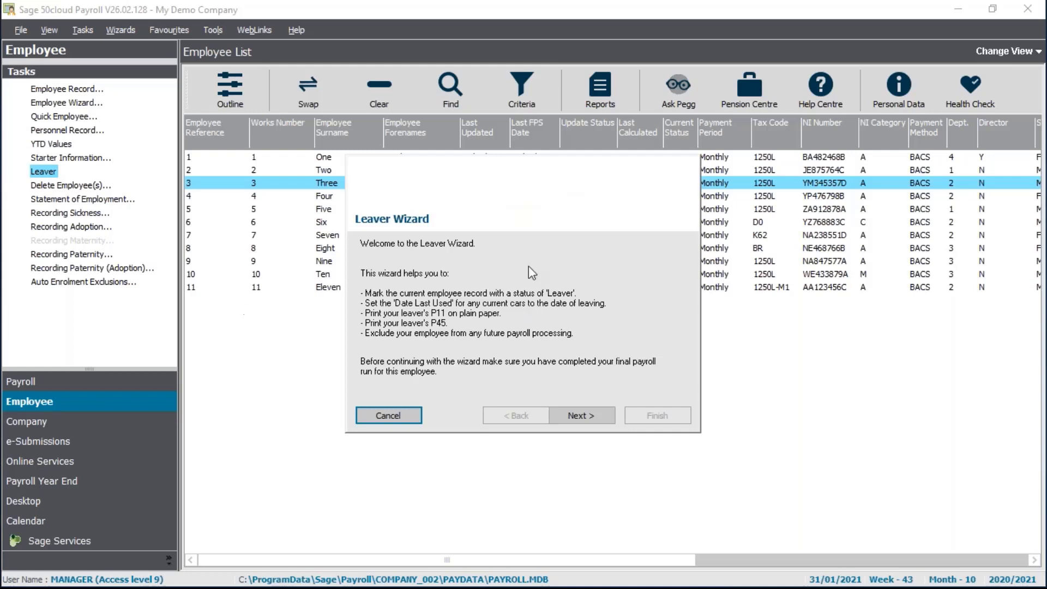
pyautogui.click(567, 414)
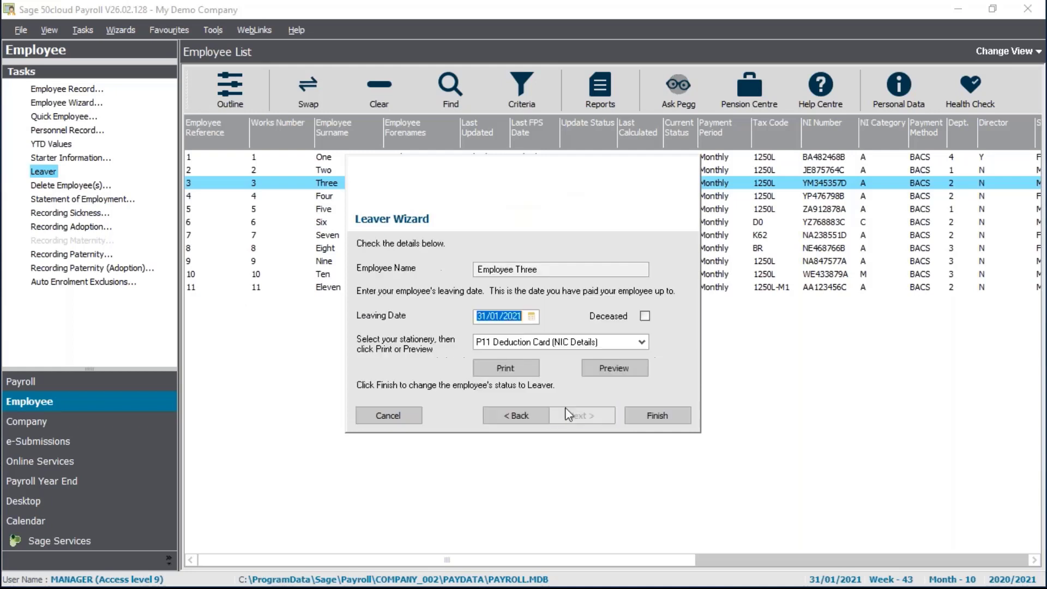
pyautogui.click(529, 320)
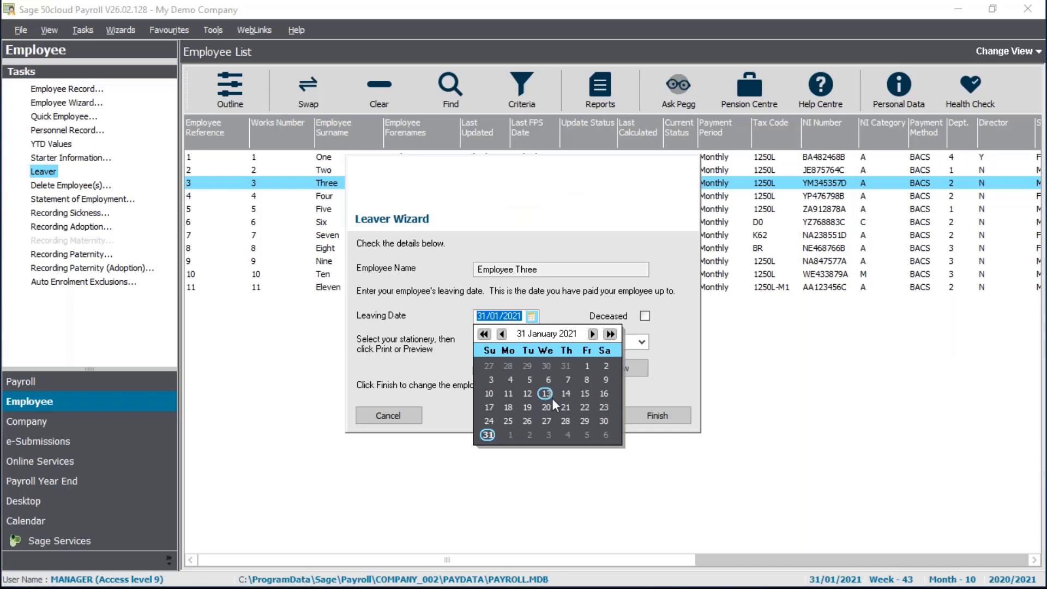
pyautogui.click(585, 406)
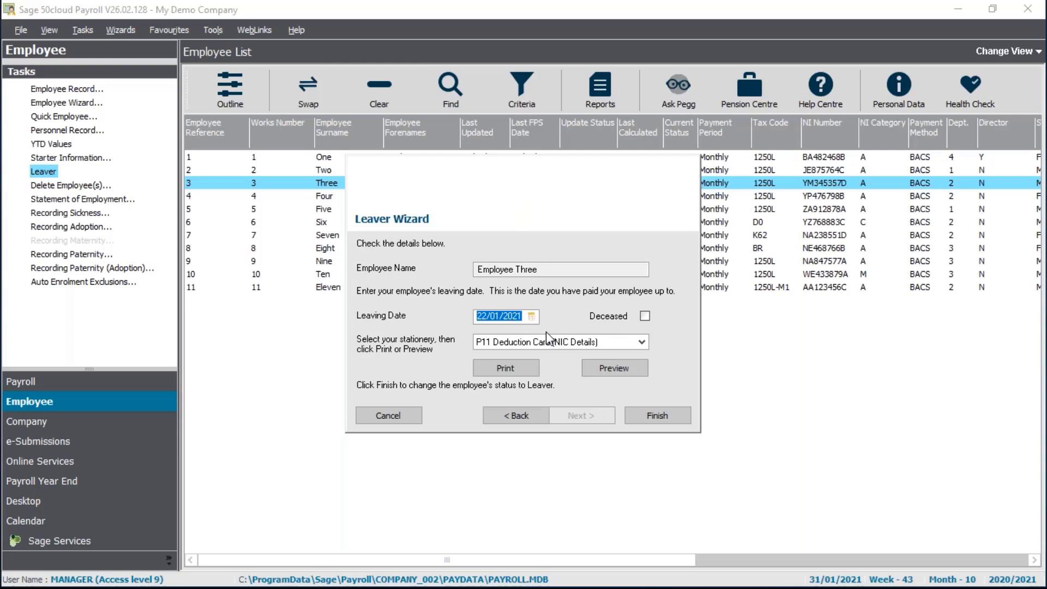
# - Preview the leaver's P45 on the P45 - Plain paper (for eSubmissions) stationery and review Parts 1A, 2 and 3
pyautogui.click(571, 344)
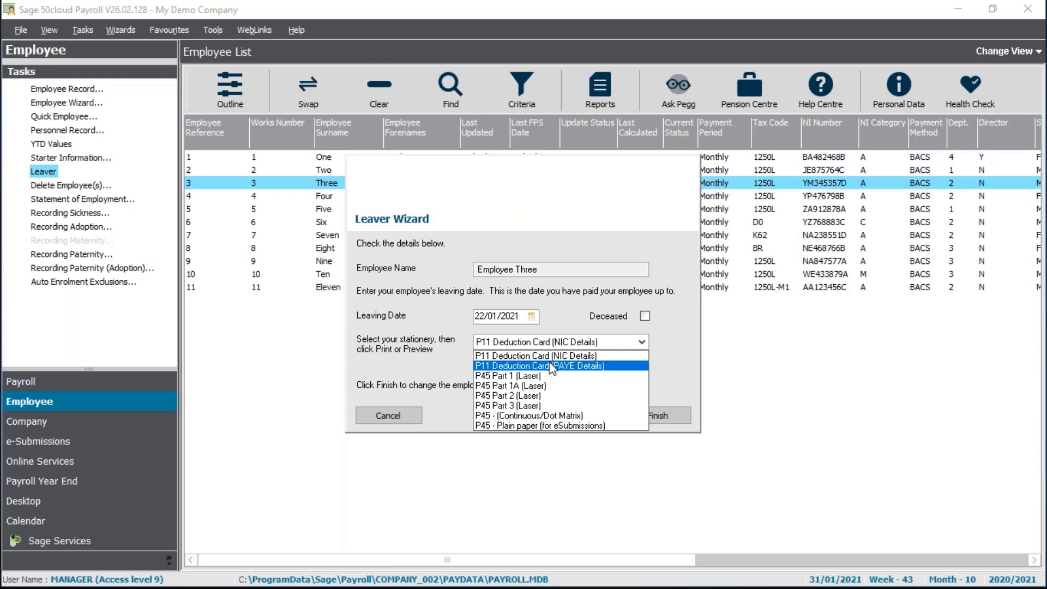
pyautogui.click(491, 426)
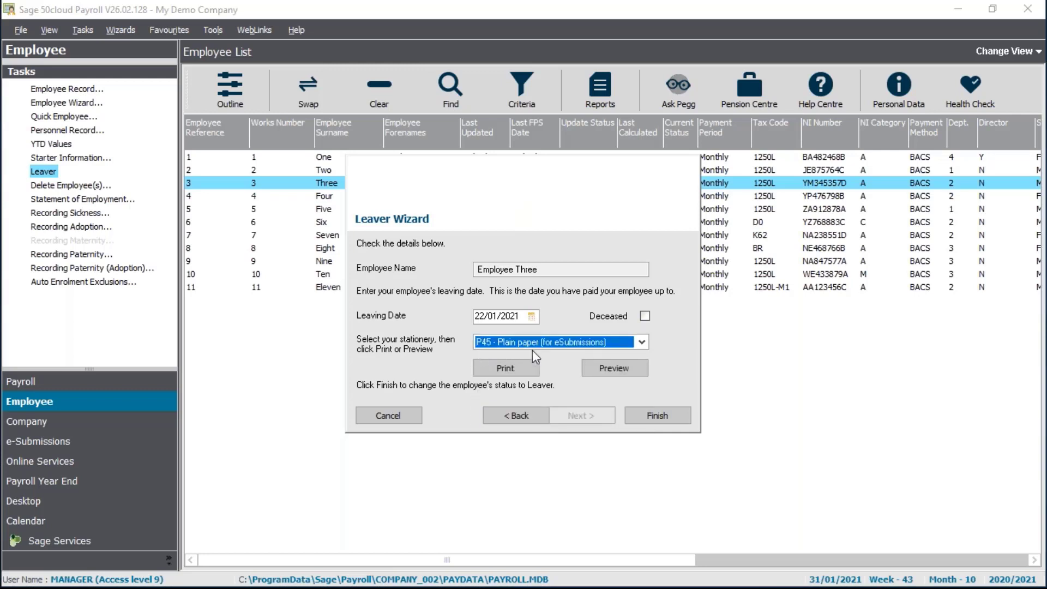
pyautogui.click(622, 374)
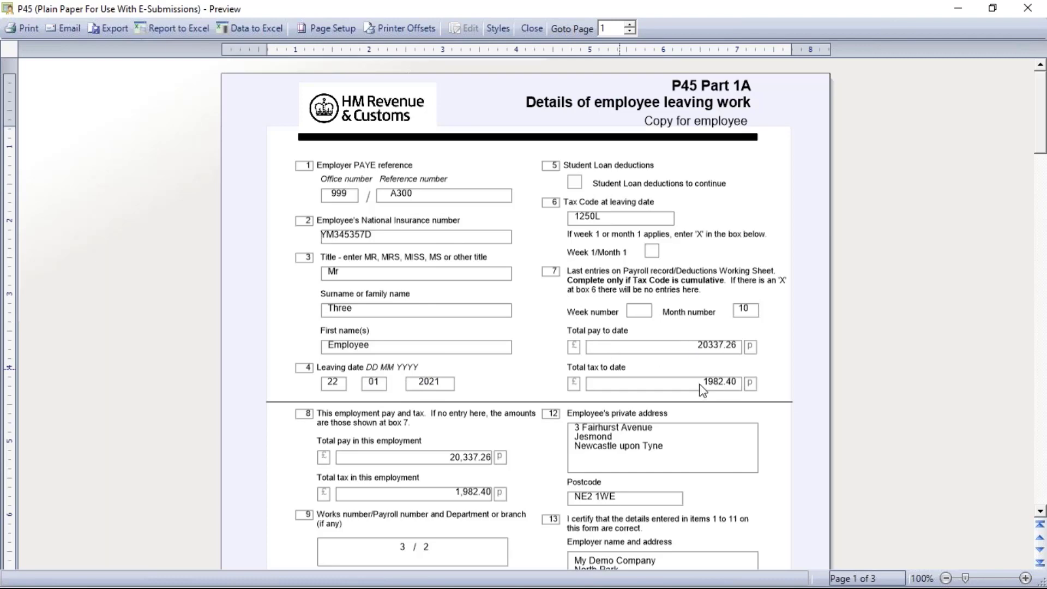
pyautogui.scroll(-10, 700, 386)
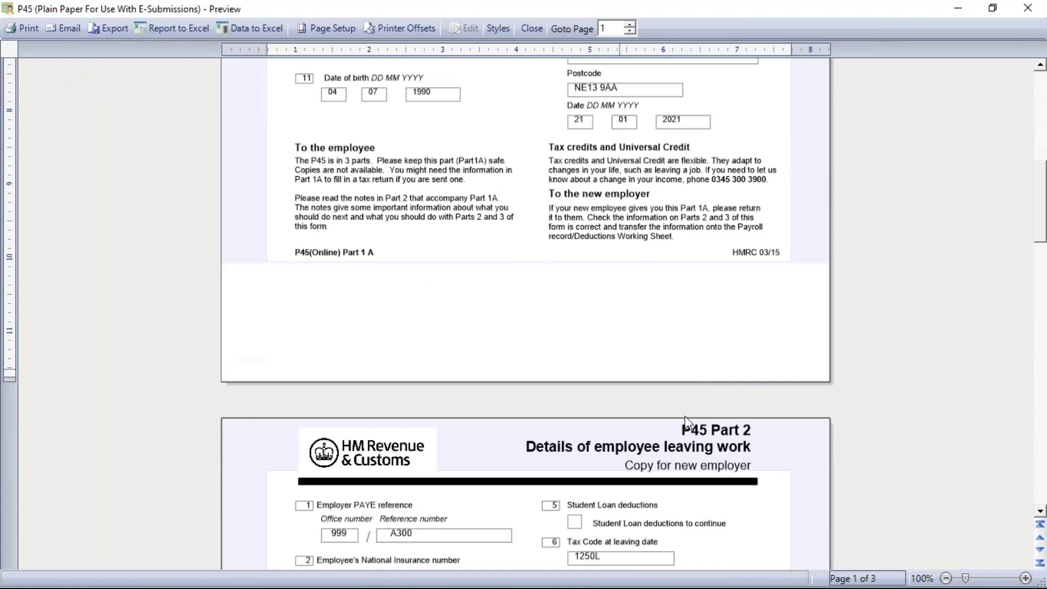
pyautogui.scroll(-10, 721, 488)
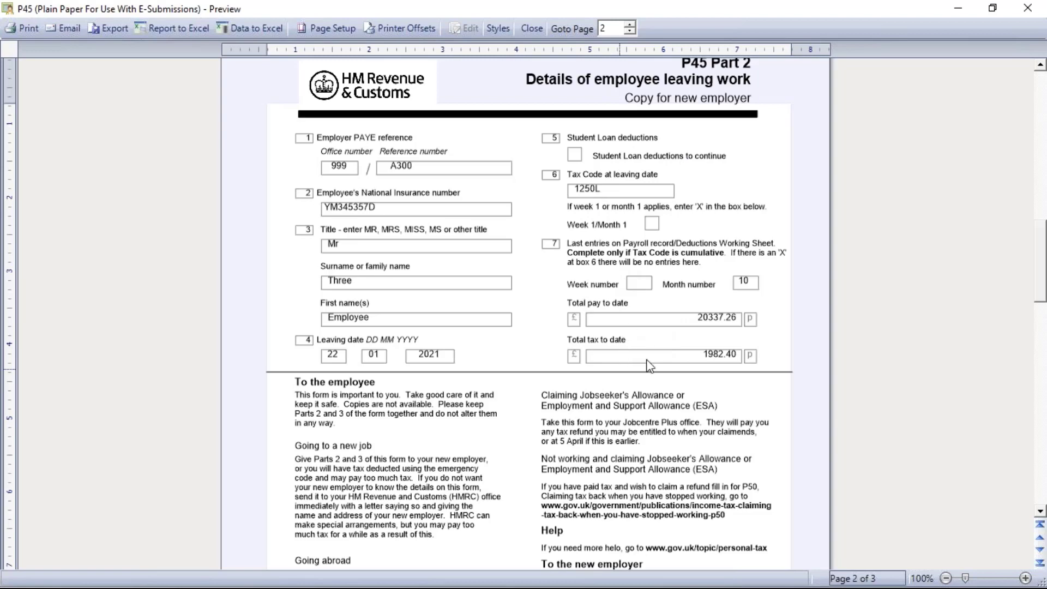
pyautogui.scroll(-10, 647, 366)
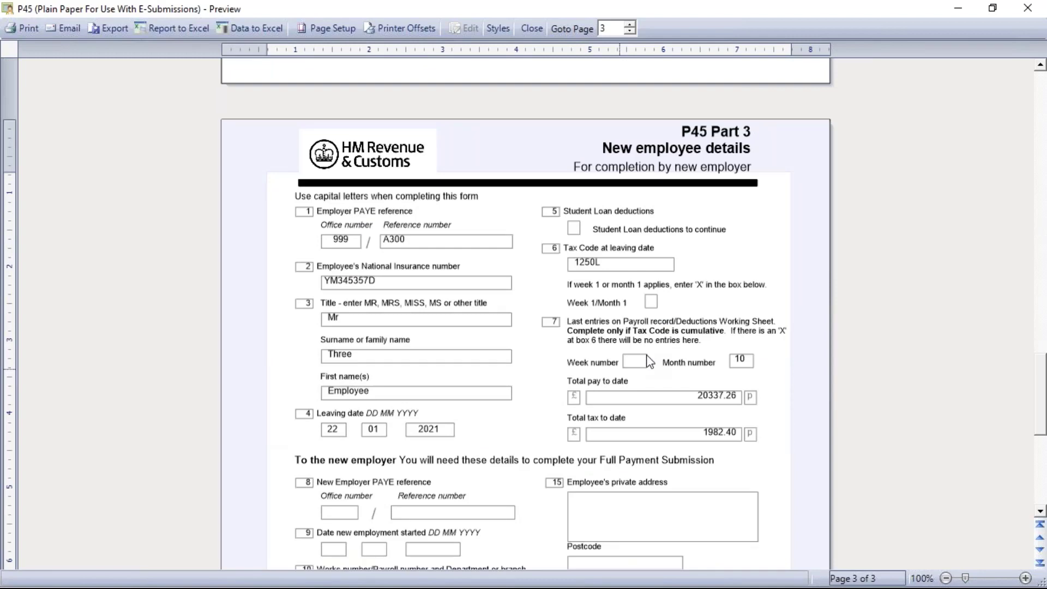
pyautogui.scroll(-6, 647, 362)
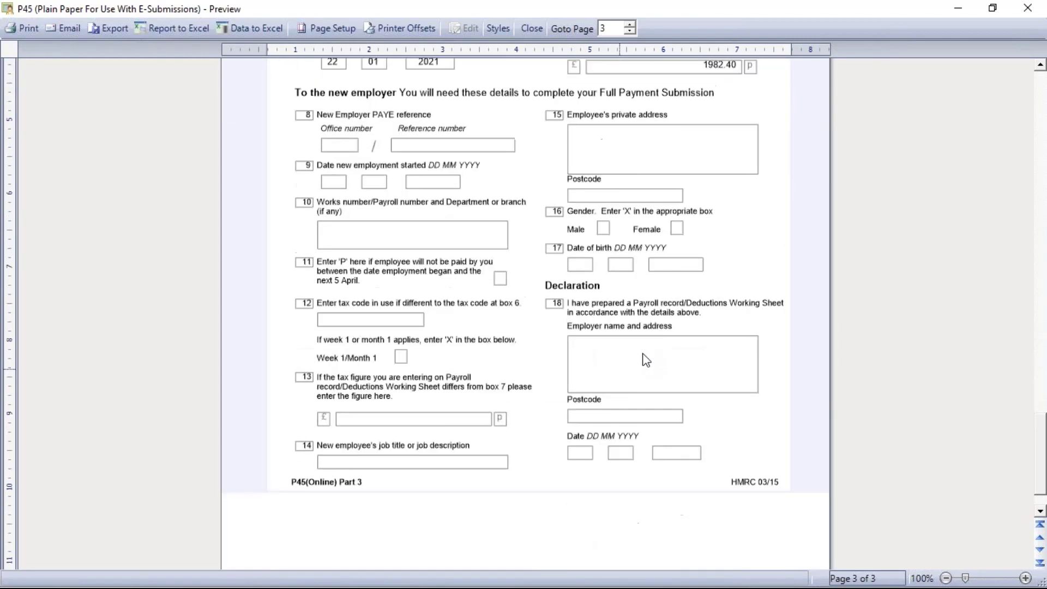
pyautogui.scroll(5, 644, 360)
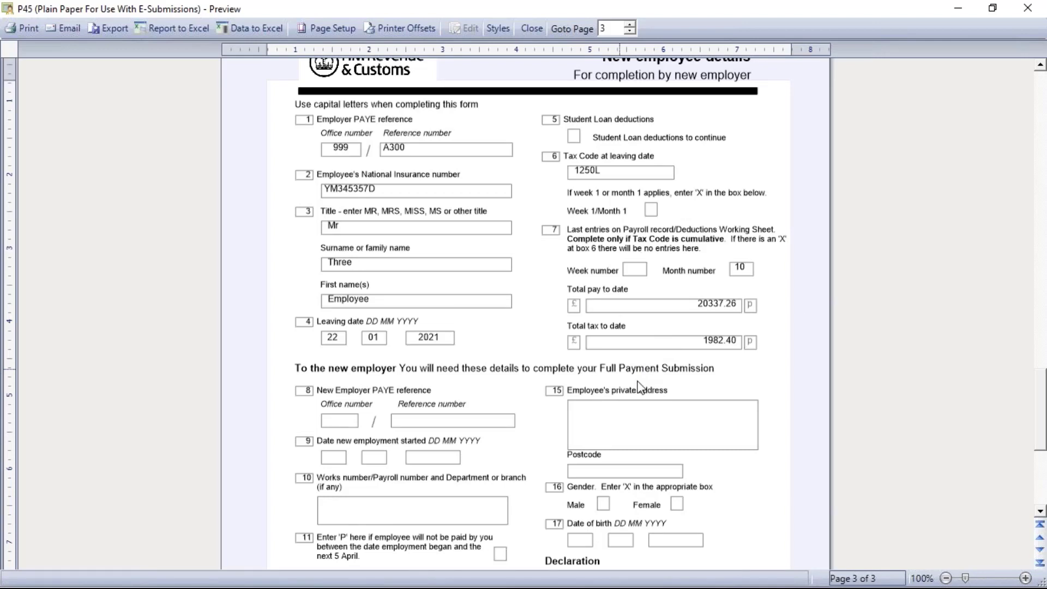
pyautogui.scroll(-5, 641, 387)
pyautogui.scroll(11, 637, 386)
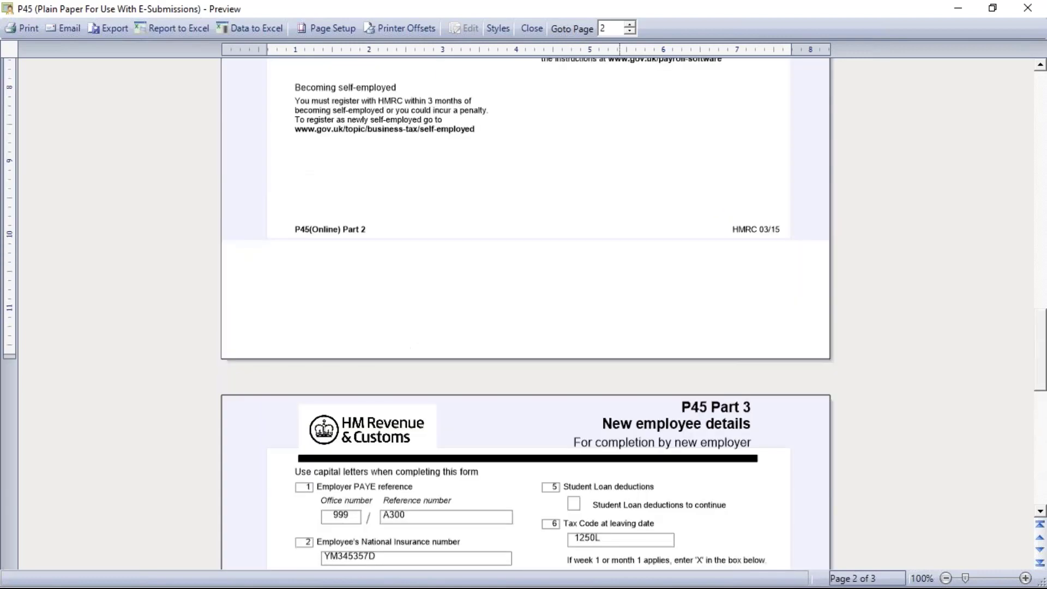
pyautogui.scroll(15, 638, 242)
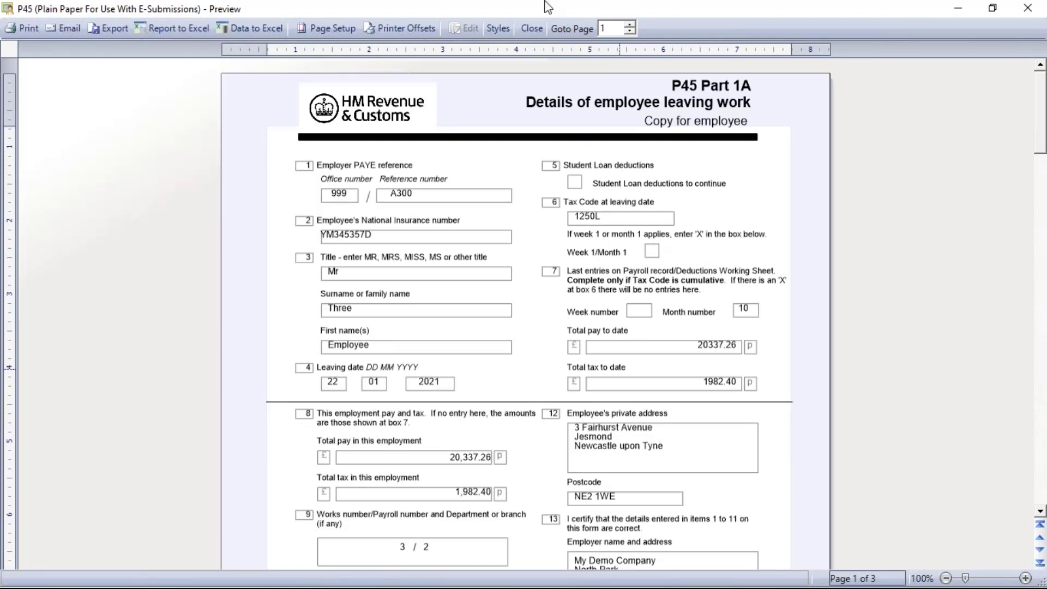
# - Close the P45 preview and finish the Leaver Wizard for employee reference 3, acknowledging the attachment order notice
pyautogui.click(530, 29)
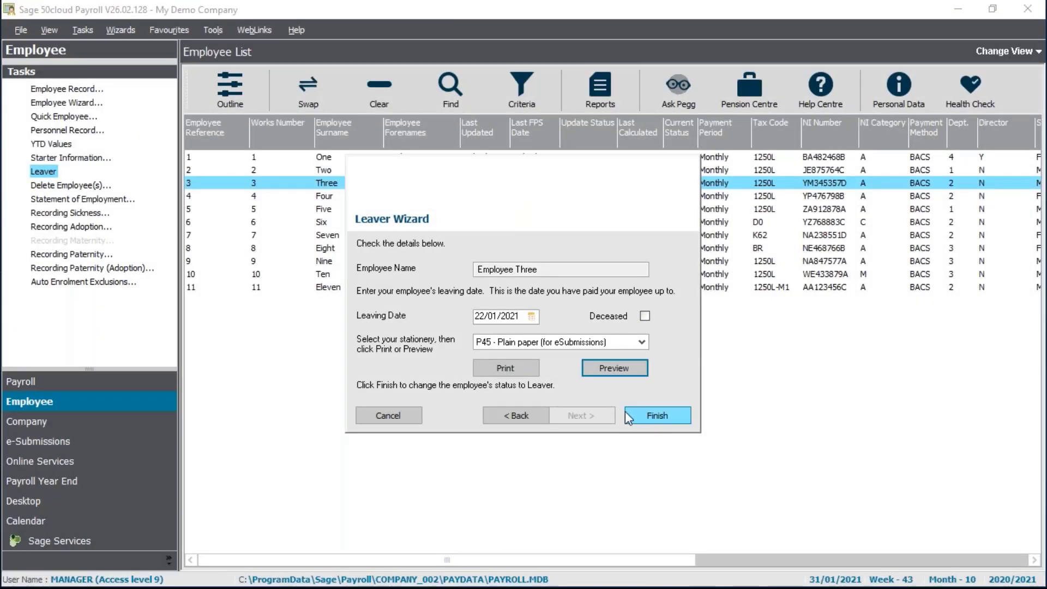
pyautogui.click(659, 417)
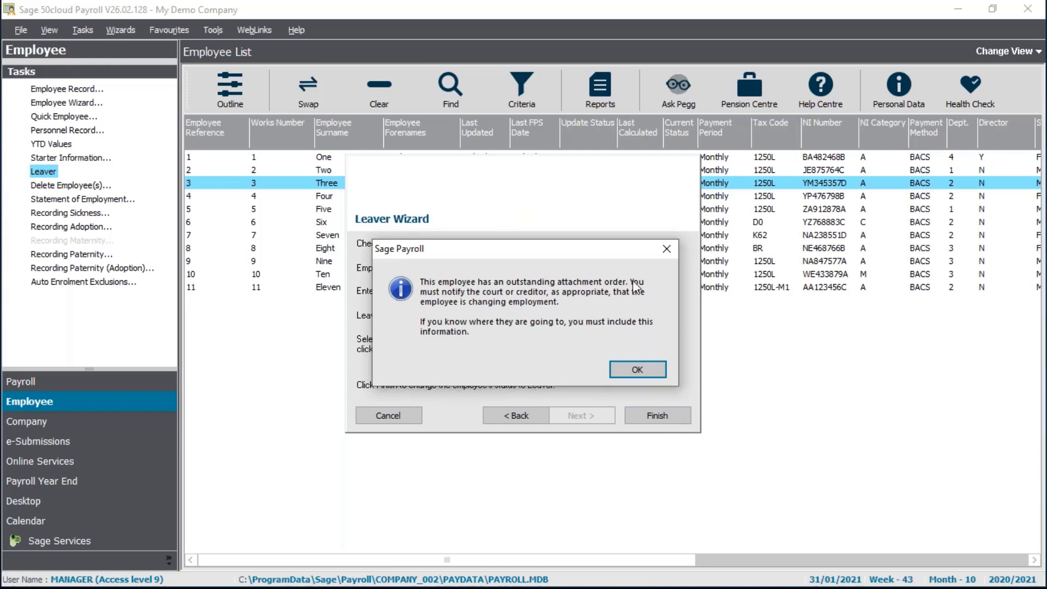
pyautogui.click(623, 364)
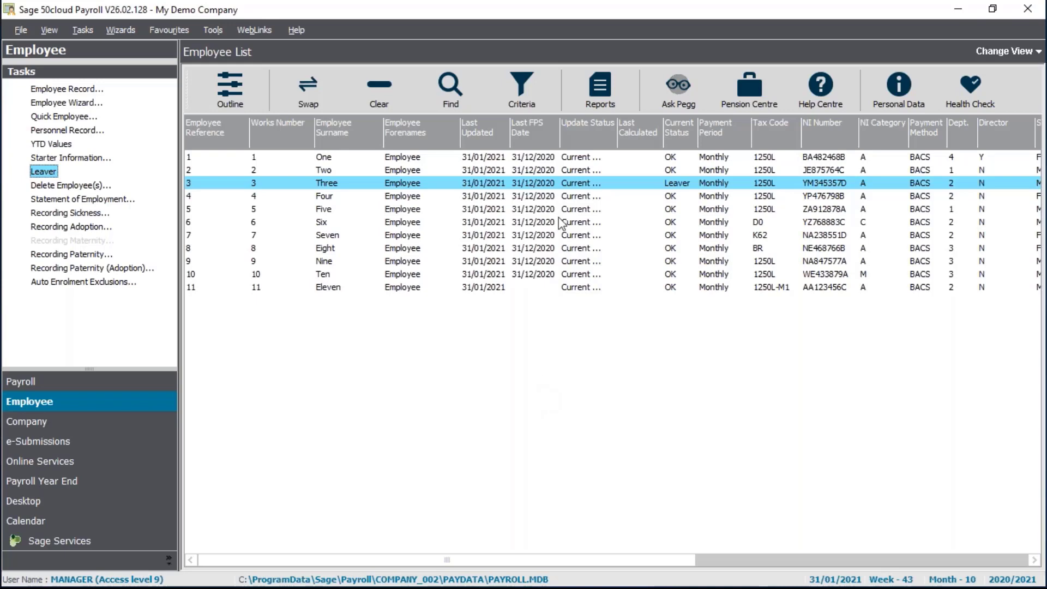
# - Set the employee list criteria to exclude current year leavers, and hide the outline pane
pyautogui.click(510, 82)
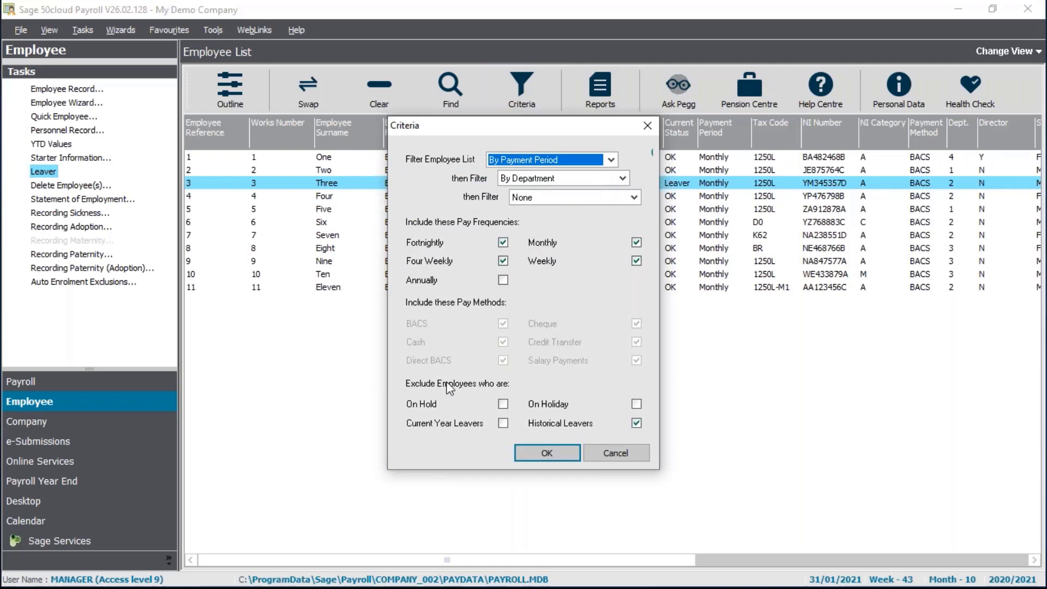
pyautogui.click(503, 424)
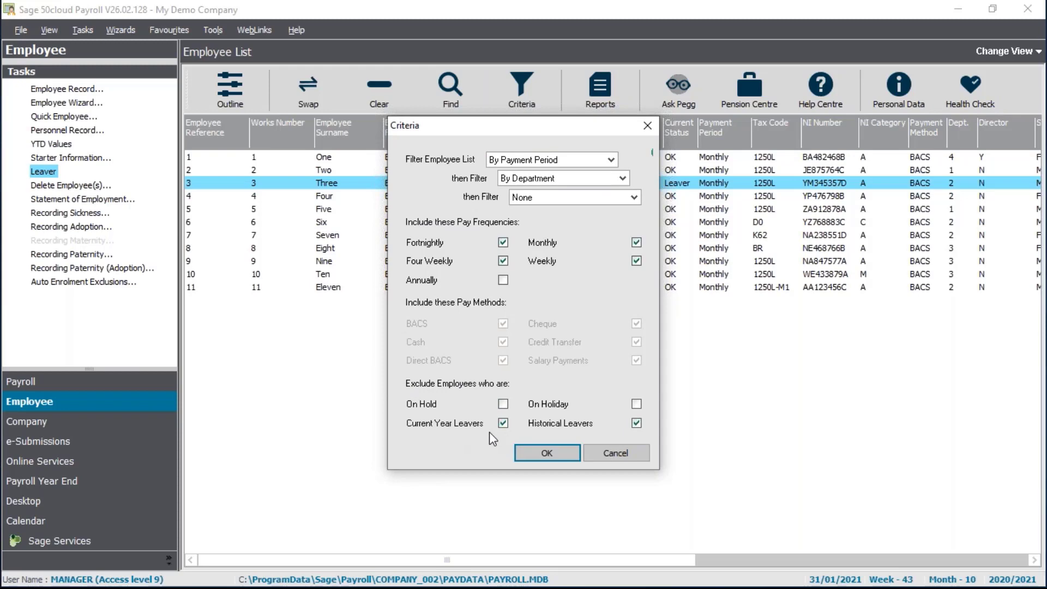
pyautogui.click(548, 454)
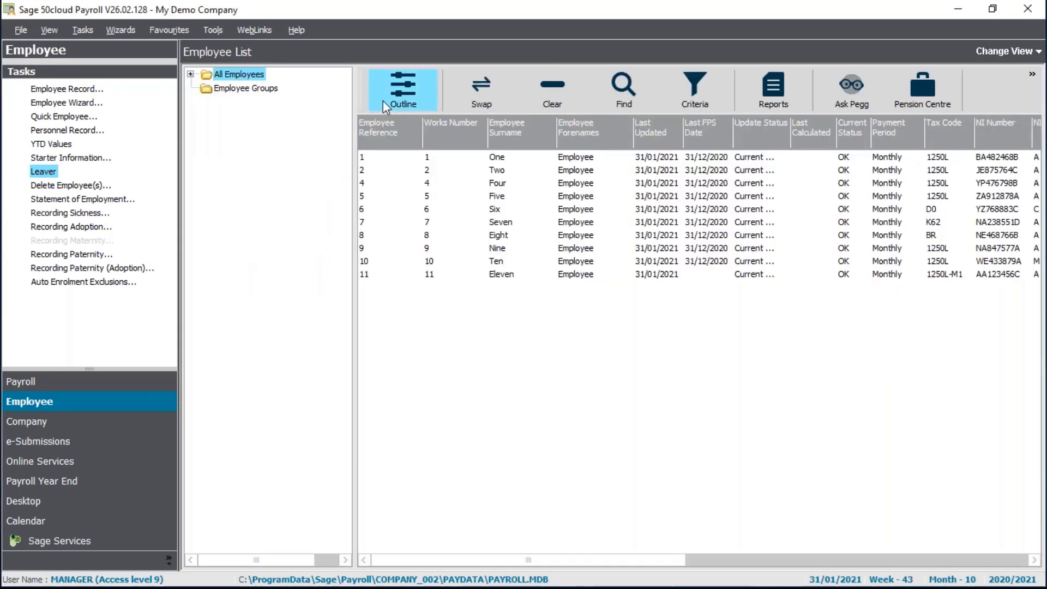
pyautogui.click(384, 102)
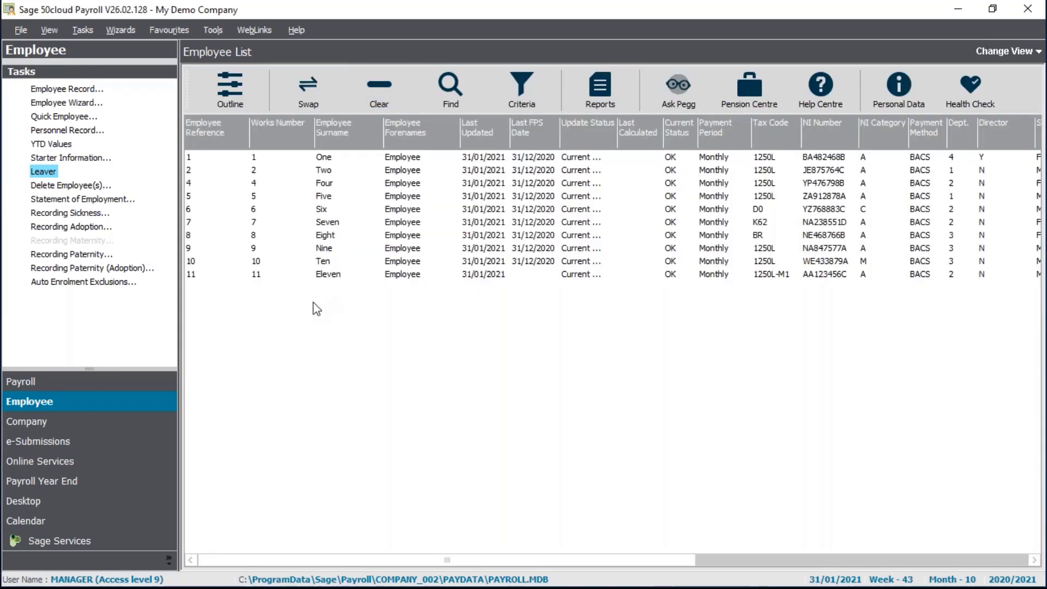
# - Include current year leavers in the employee list again, and hide the reopened outline pane
pyautogui.click(531, 76)
pyautogui.click(503, 423)
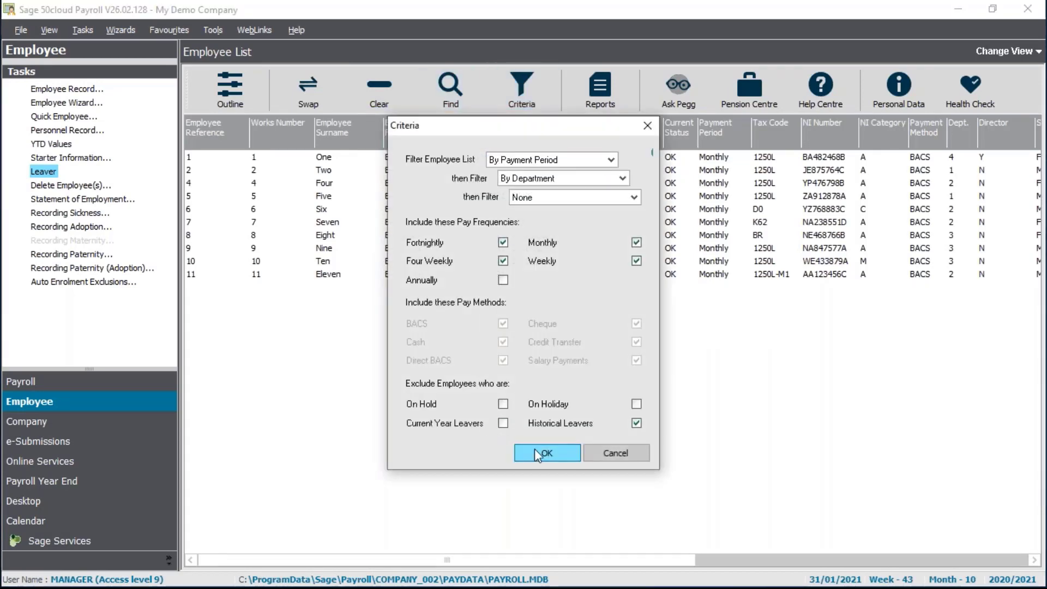
pyautogui.click(546, 453)
pyautogui.click(401, 89)
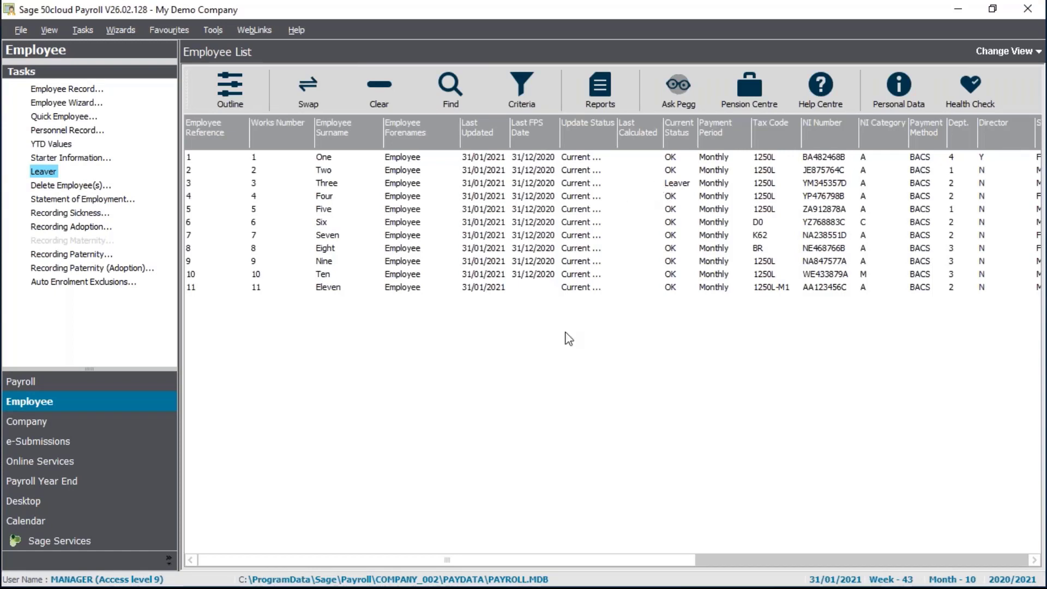
# - Show the payroll tasks and change the view to Payroll Process, with the Full Payment Submission stage in sight
pyautogui.click(96, 388)
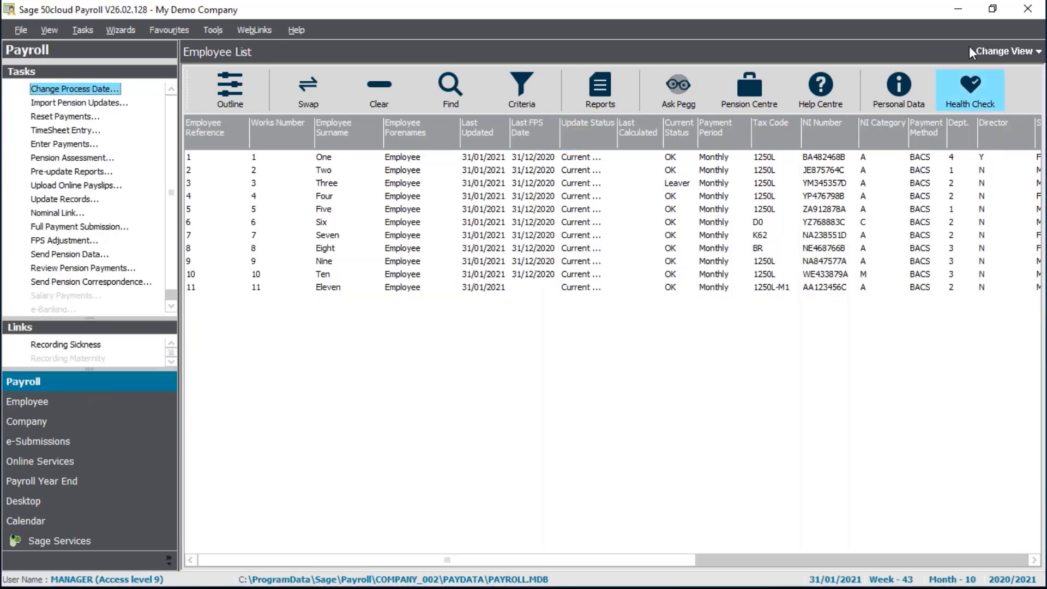
pyautogui.click(1000, 55)
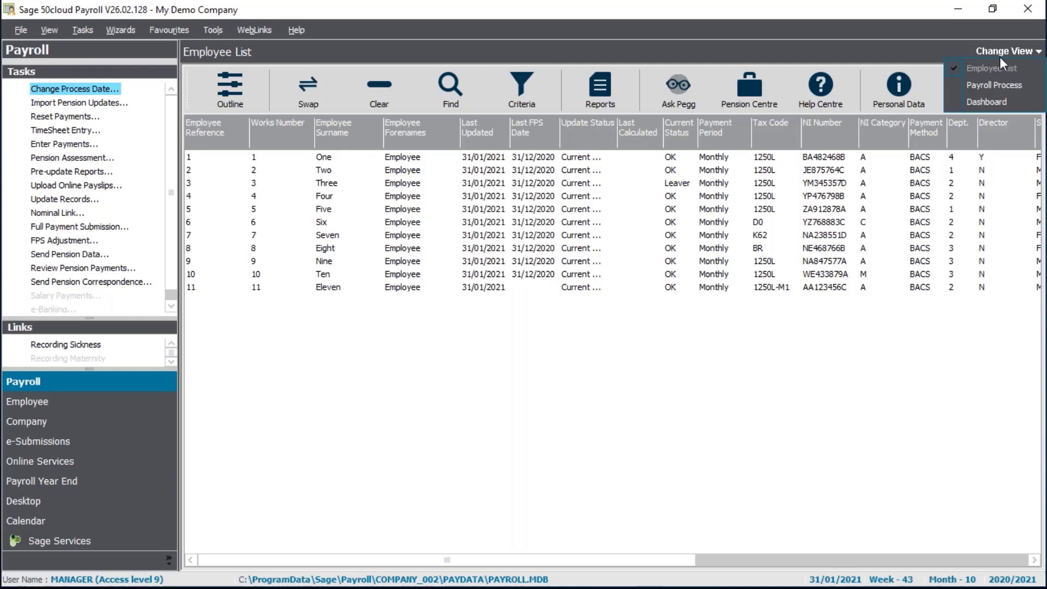
pyautogui.click(990, 85)
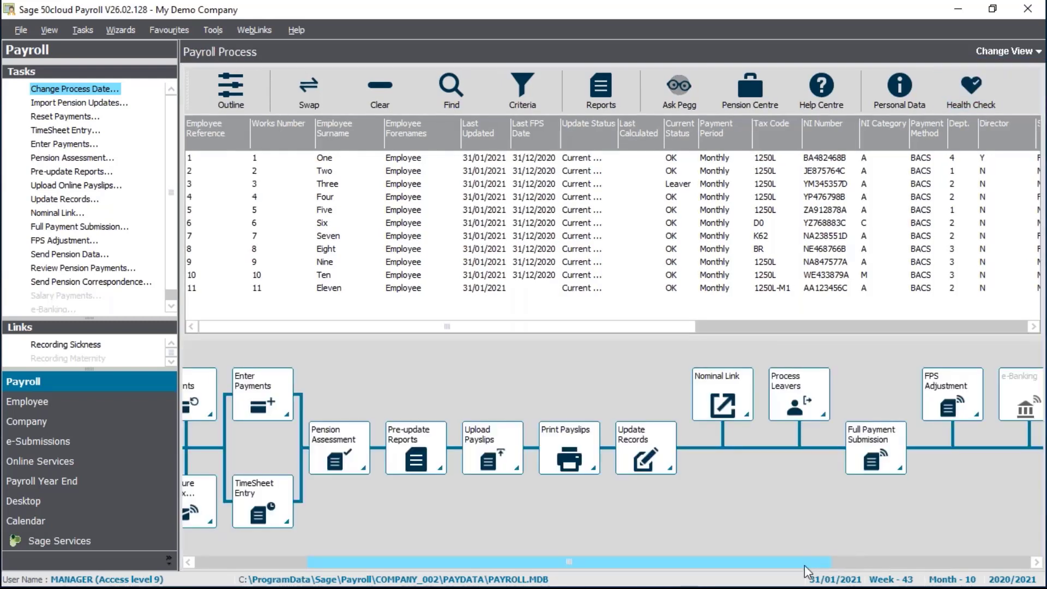
pyautogui.moveTo(804, 565); pyautogui.dragTo(885, 565)
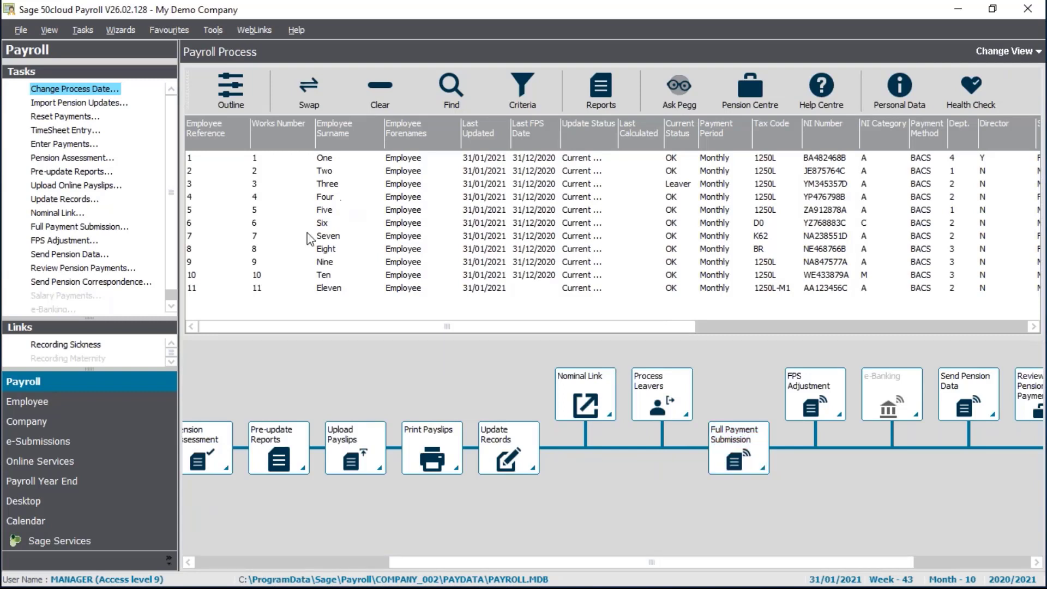
# - Start the Full Payment Submission, stop its checklist from showing again, and accept that HMRC will not receive this submission
pyautogui.click(92, 229)
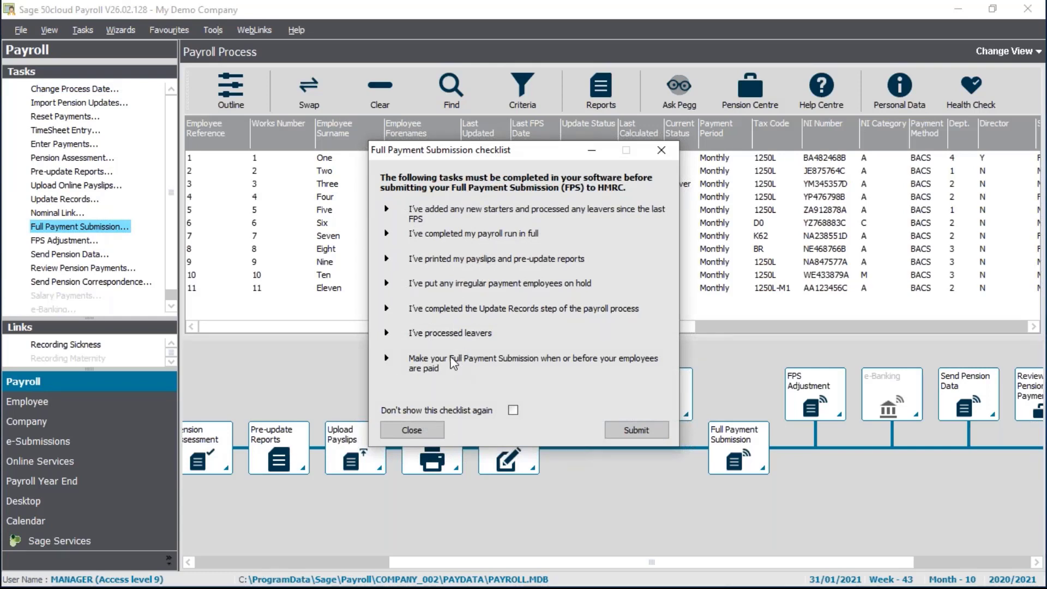
pyautogui.click(514, 409)
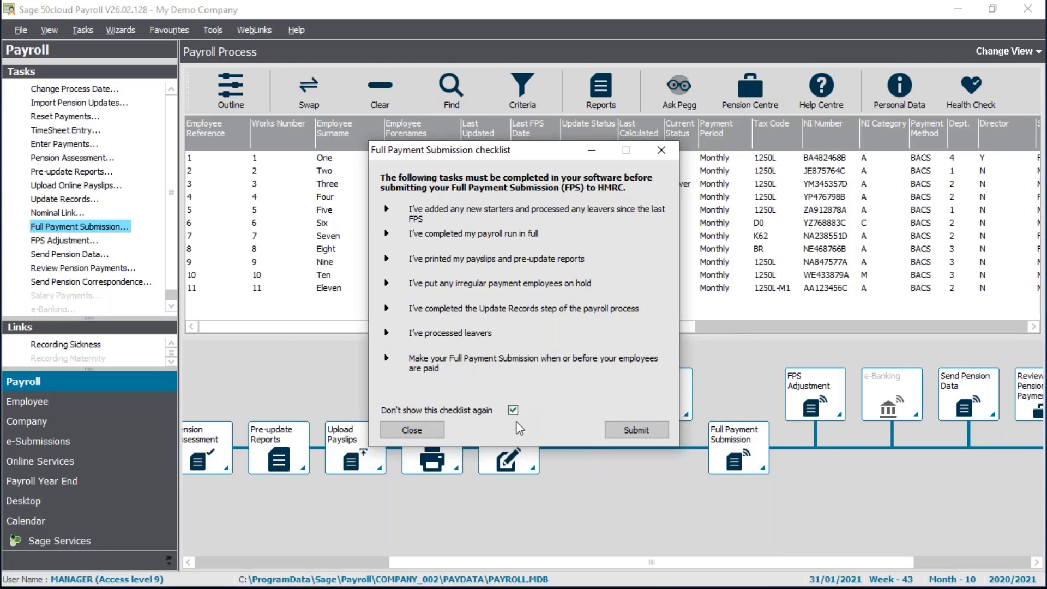
pyautogui.click(636, 431)
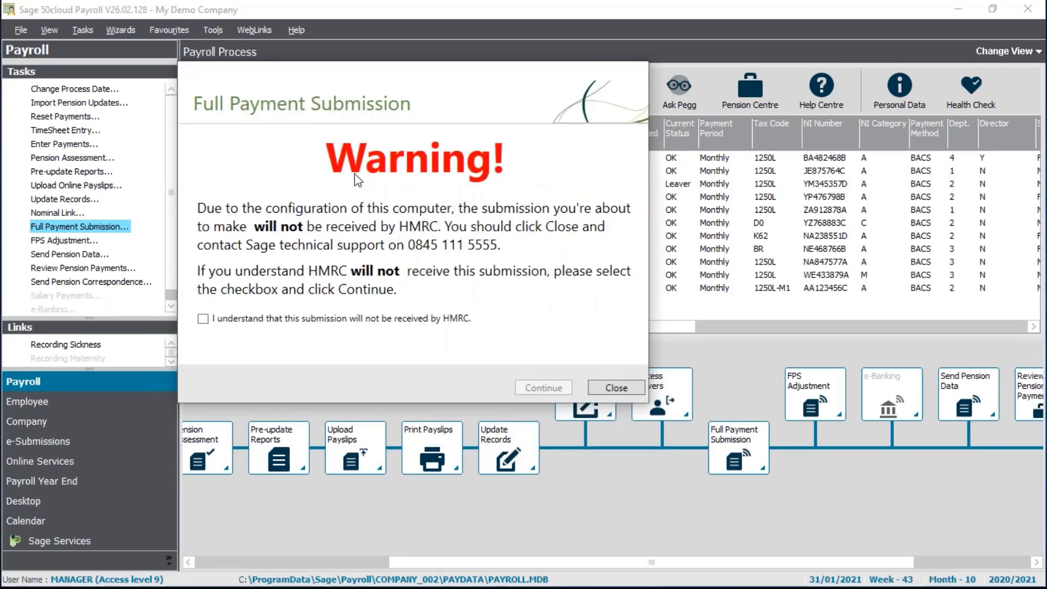
pyautogui.click(203, 319)
pyautogui.click(527, 388)
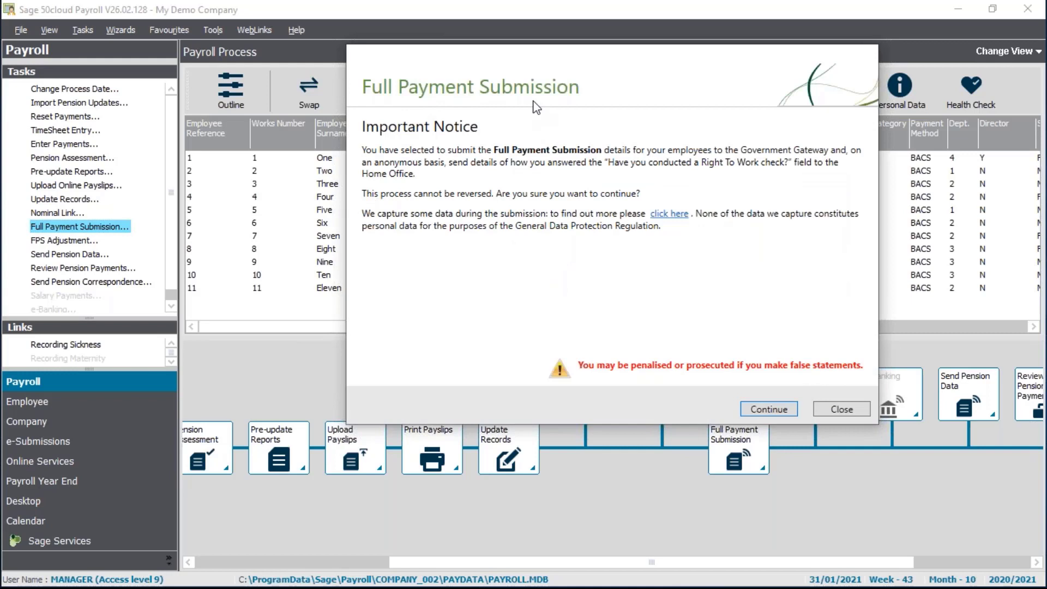
# - Accept the important notice and the gateway and company details, and review the employee list for the Full Payment Submission
pyautogui.click(754, 412)
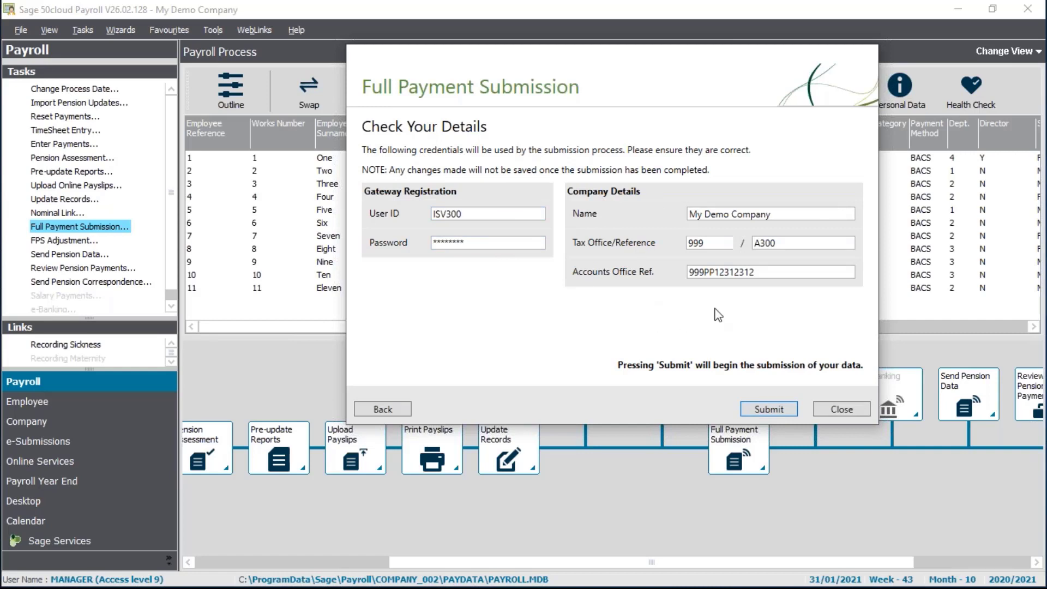
pyautogui.click(772, 410)
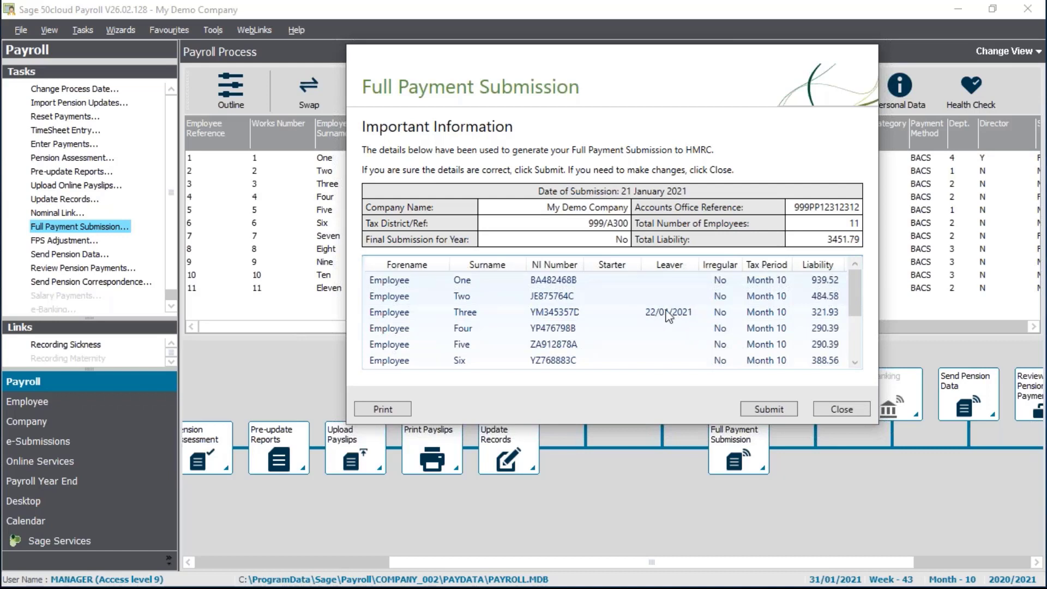
pyautogui.click(858, 351)
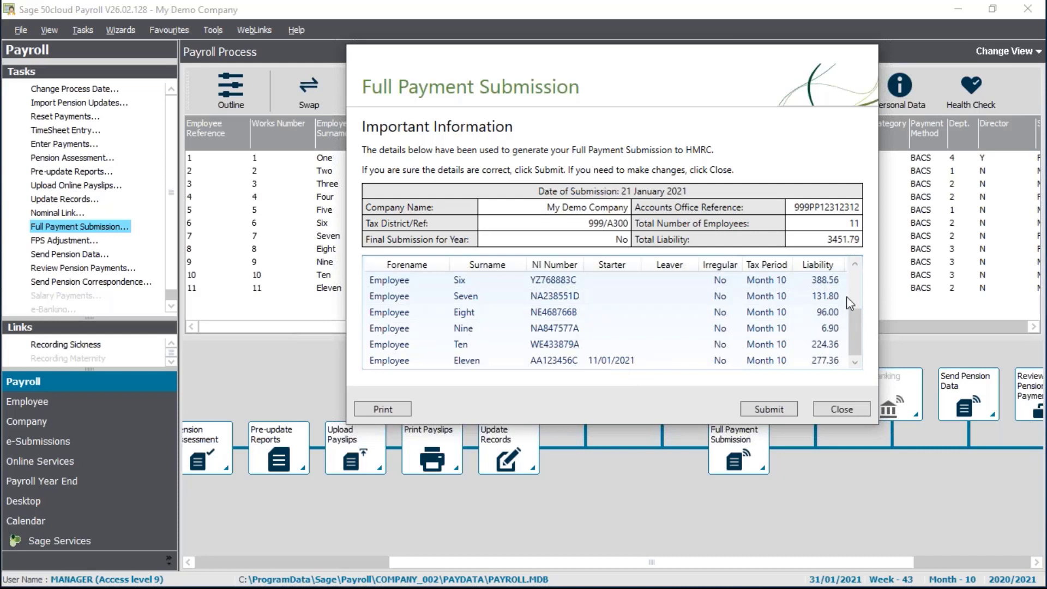
pyautogui.click(853, 276)
pyautogui.click(858, 351)
pyautogui.click(854, 271)
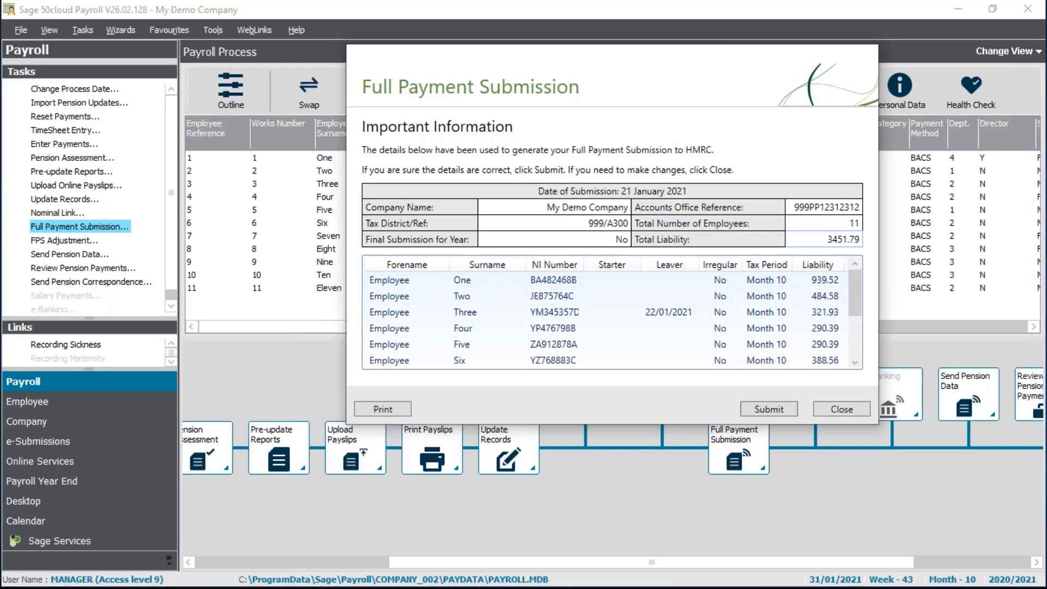
# - Submit the Full Payment Submission, open its submission log, and close the submission window
pyautogui.click(780, 413)
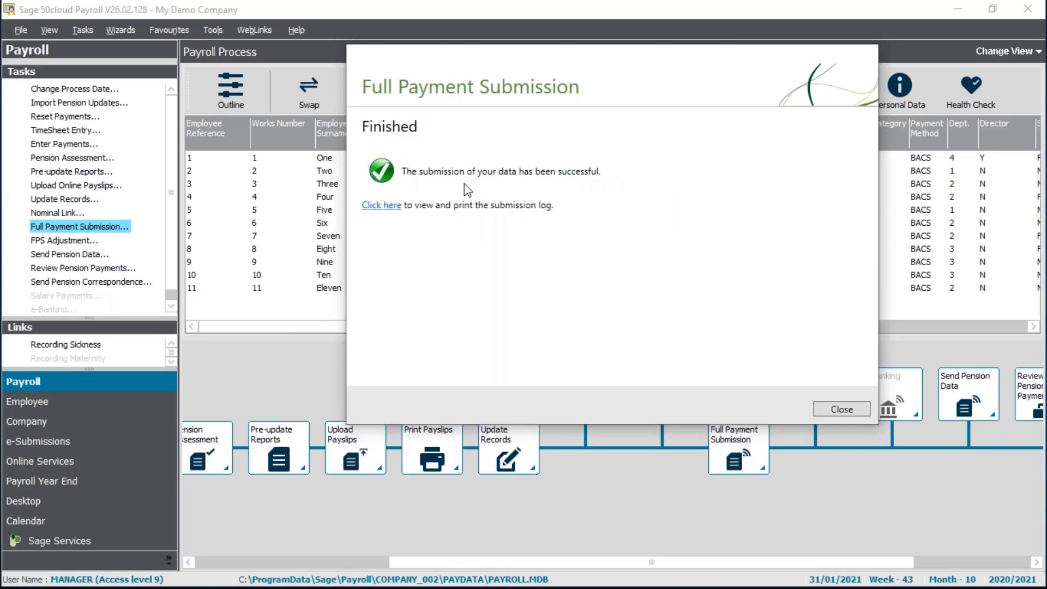
pyautogui.click(381, 206)
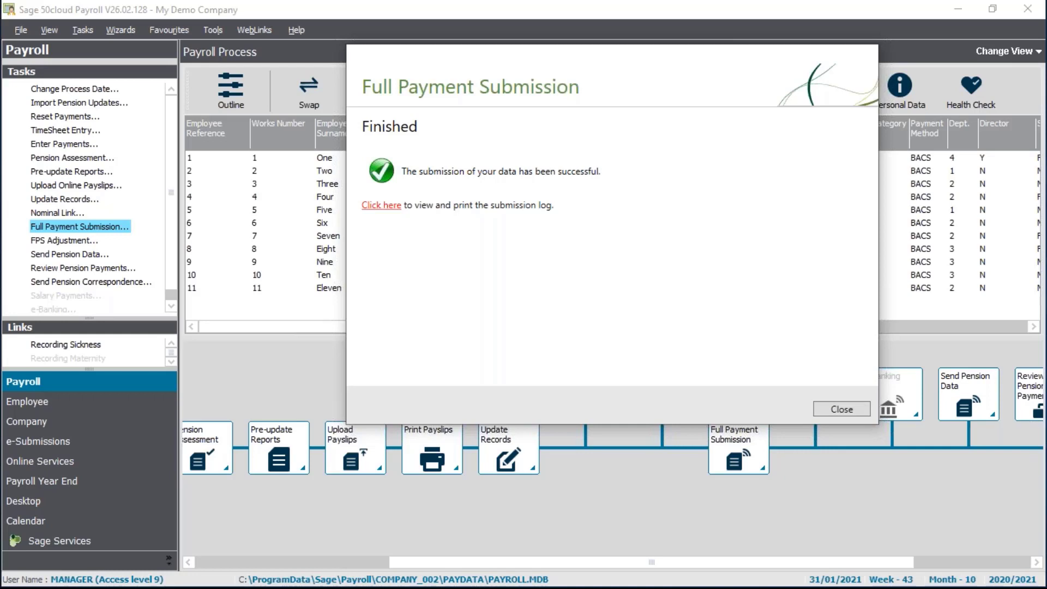
pyautogui.click(839, 409)
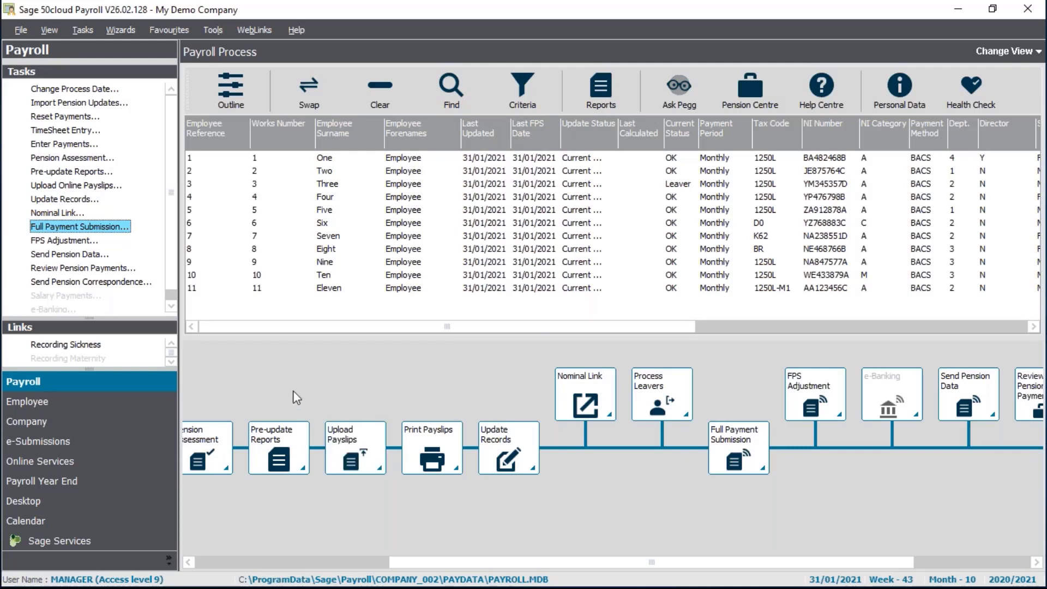
pyautogui.click(58, 450)
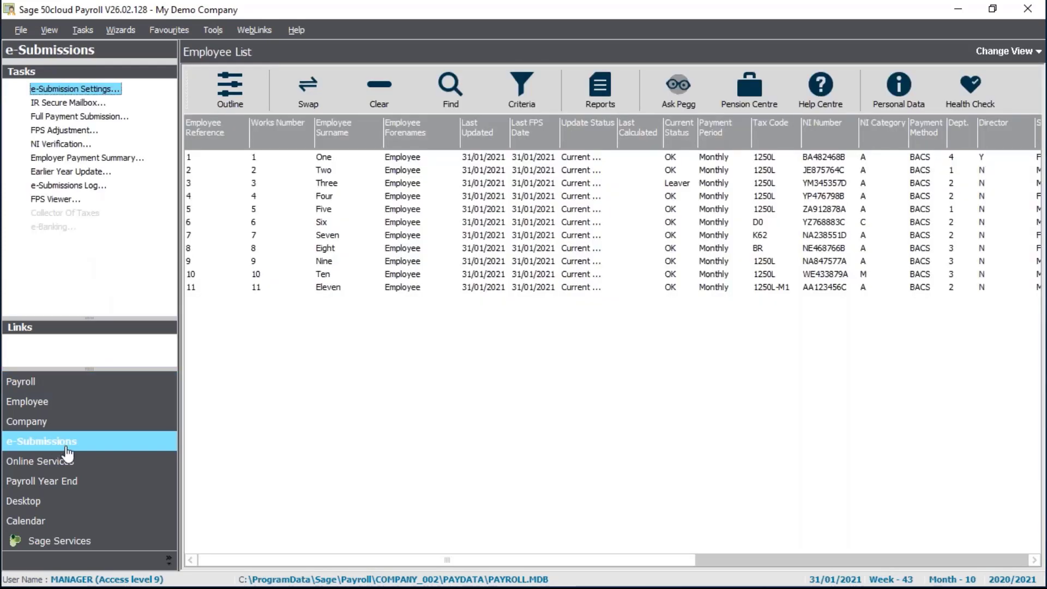
pyautogui.click(61, 203)
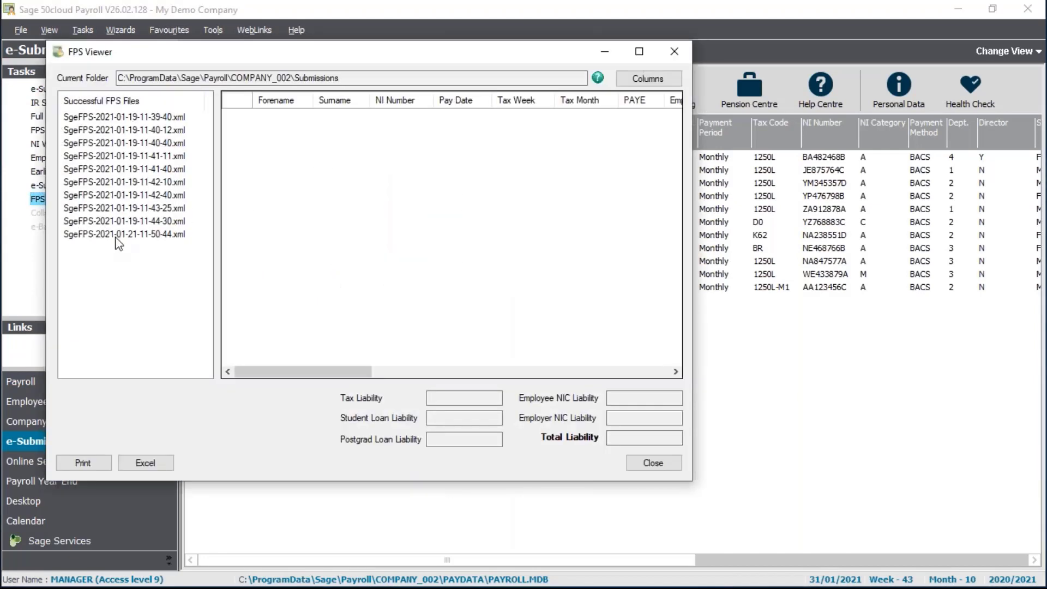
pyautogui.click(96, 236)
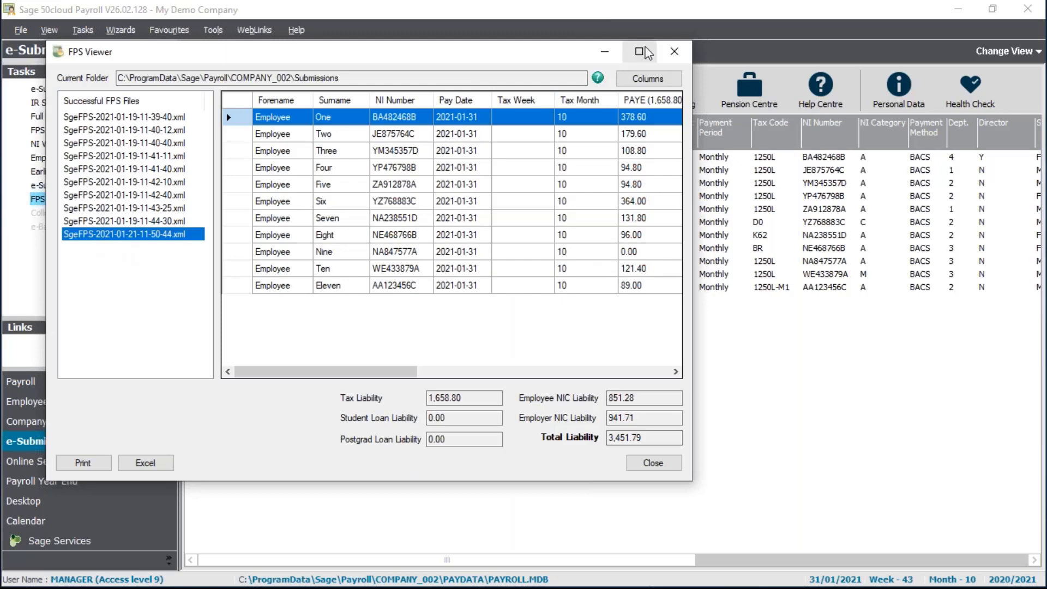
pyautogui.click(639, 51)
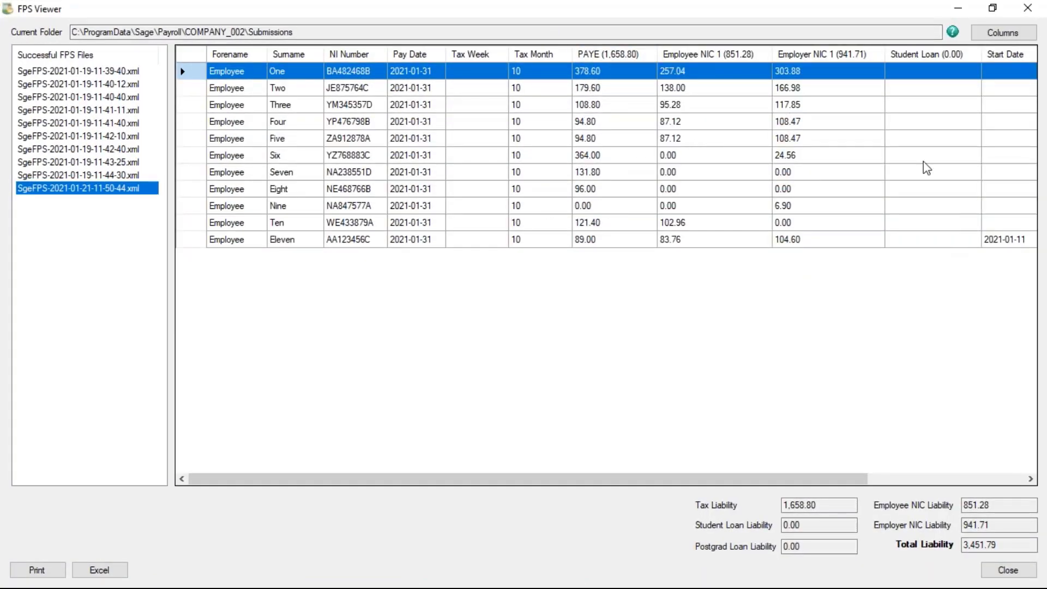
# - Check which additional columns the FPS Viewer can show, leave them unselected, and close the viewer
pyautogui.click(1003, 35)
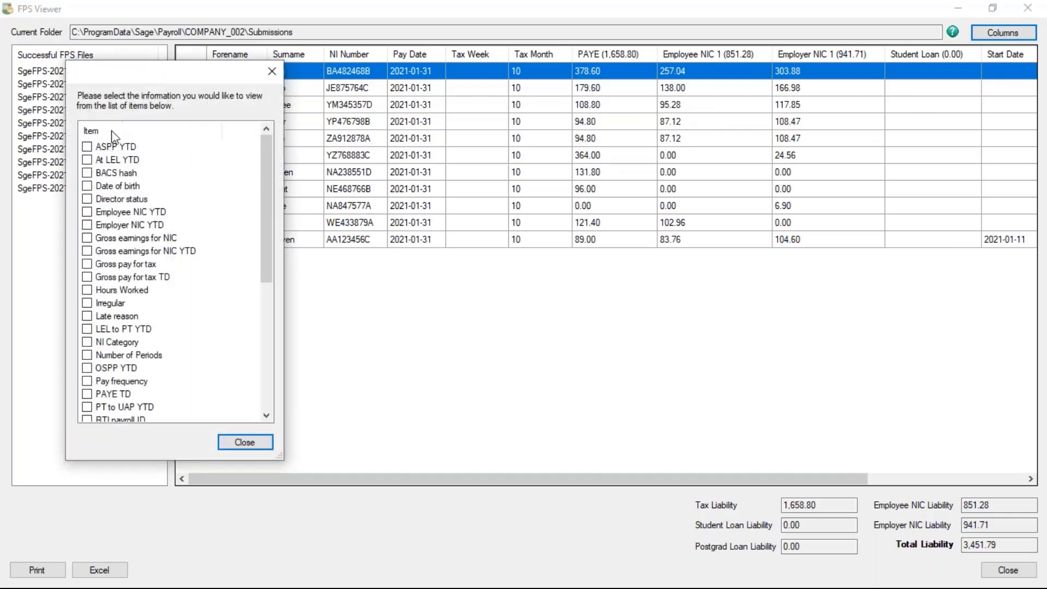
pyautogui.click(267, 444)
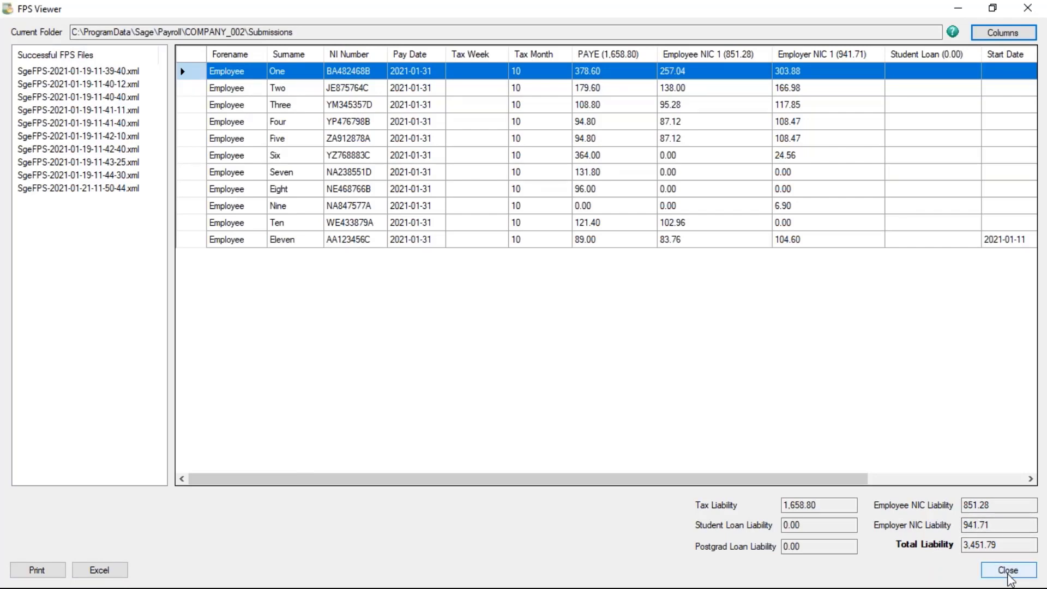
pyautogui.click(1009, 570)
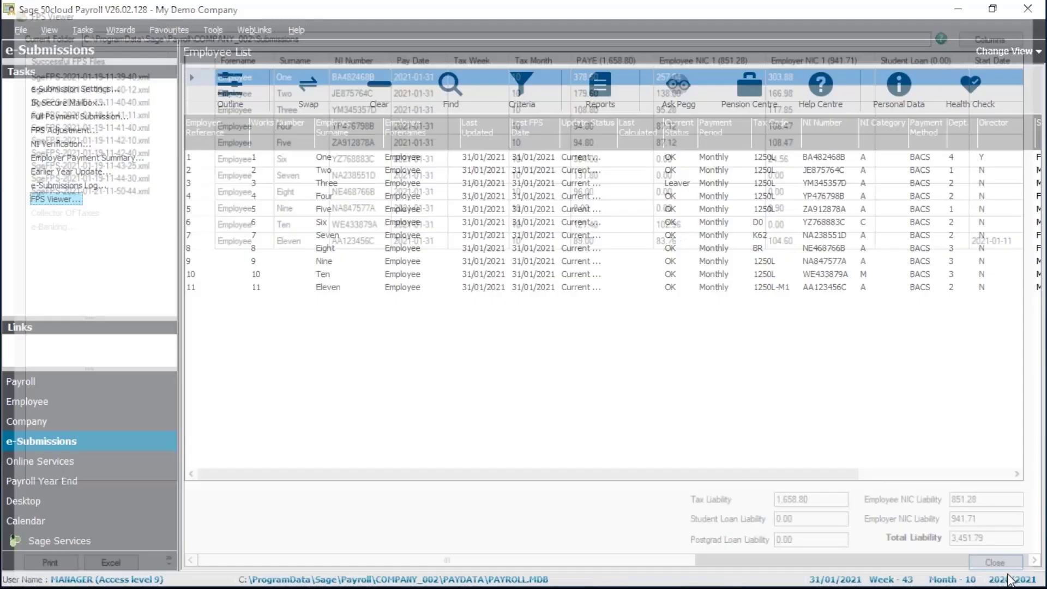
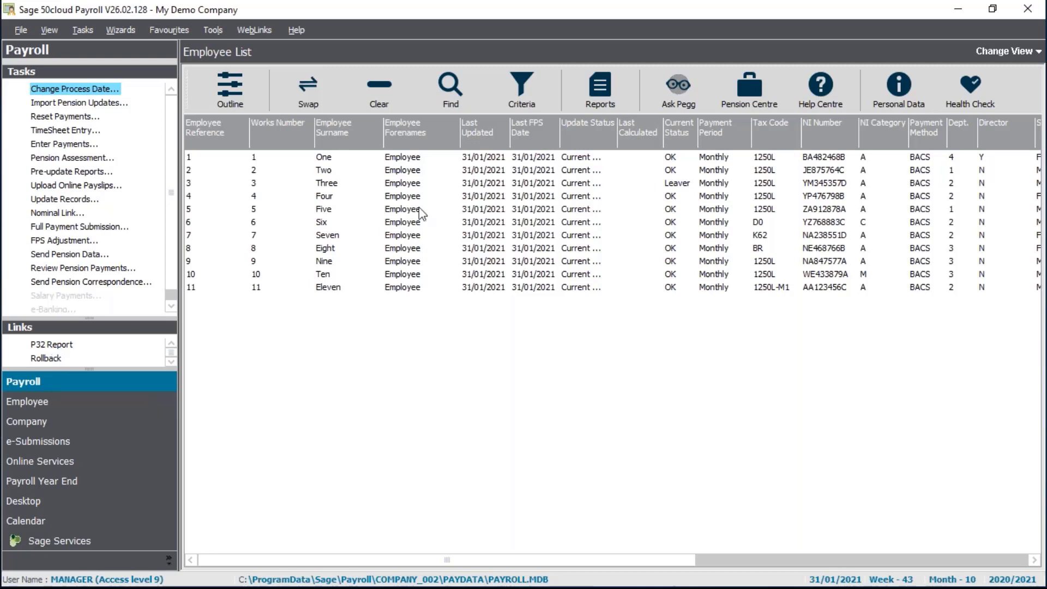
# - Preview the Period End report Form P32 - Employer Payment Record for tax month 10 to 10 in a maximised window
pyautogui.click(599, 90)
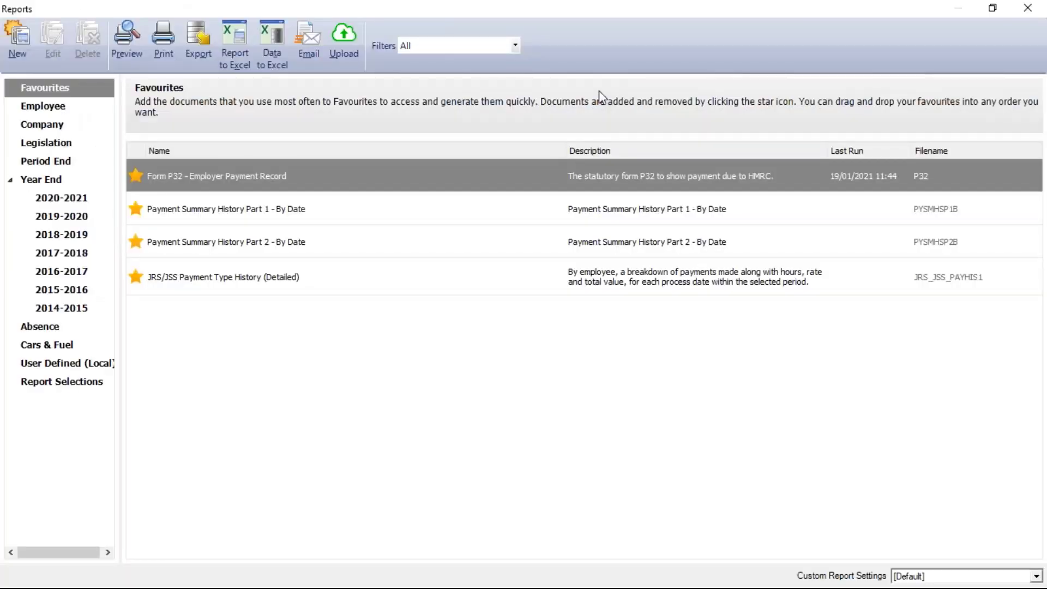
pyautogui.moveTo(245, 177)
pyautogui.click(52, 162)
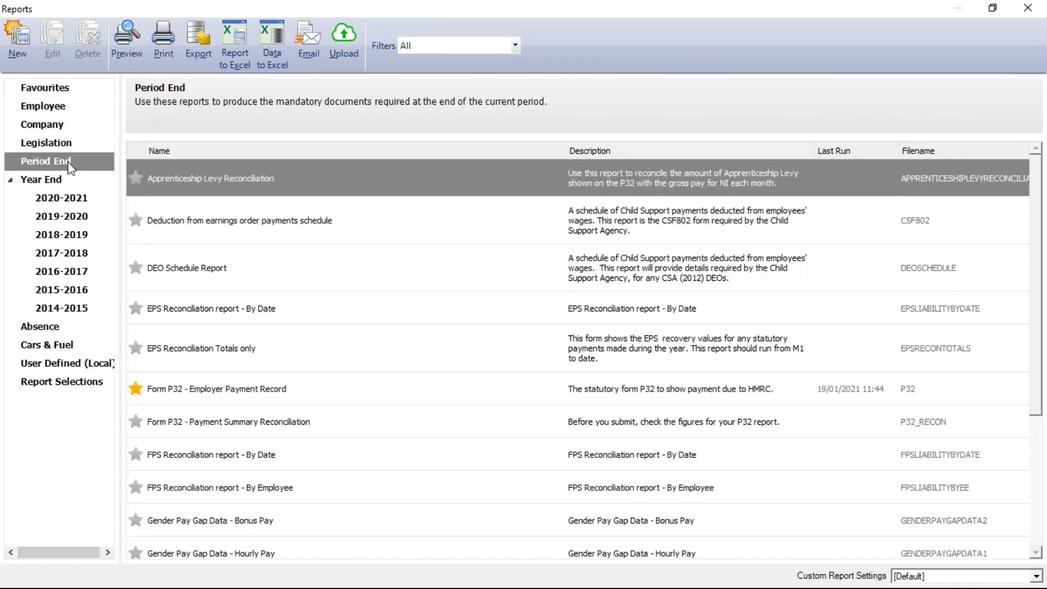
pyautogui.click(158, 393)
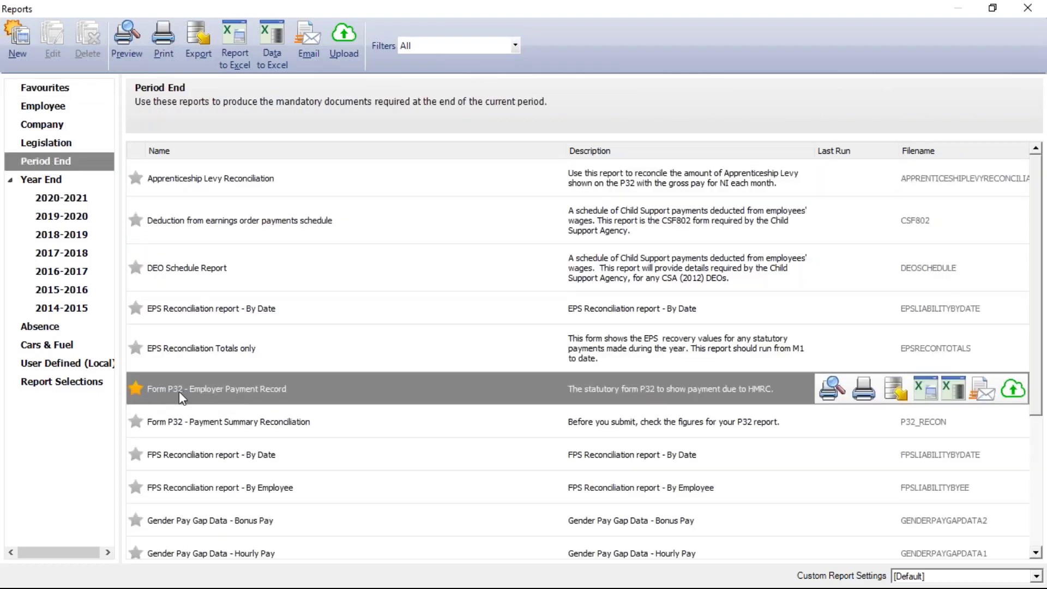
pyautogui.doubleClick(239, 397)
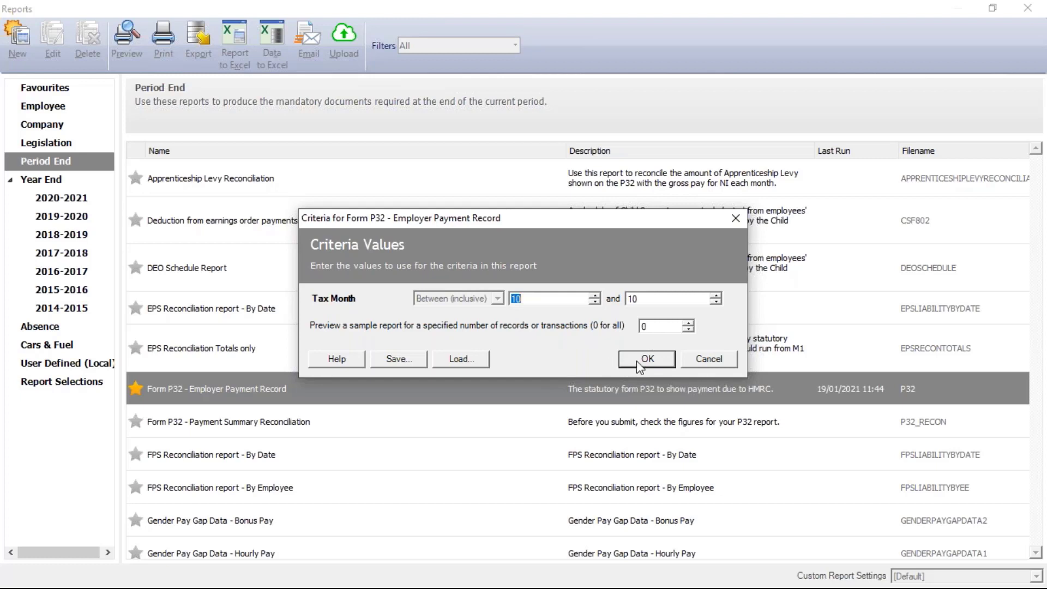
pyautogui.click(575, 294)
pyautogui.click(676, 297)
pyautogui.click(650, 360)
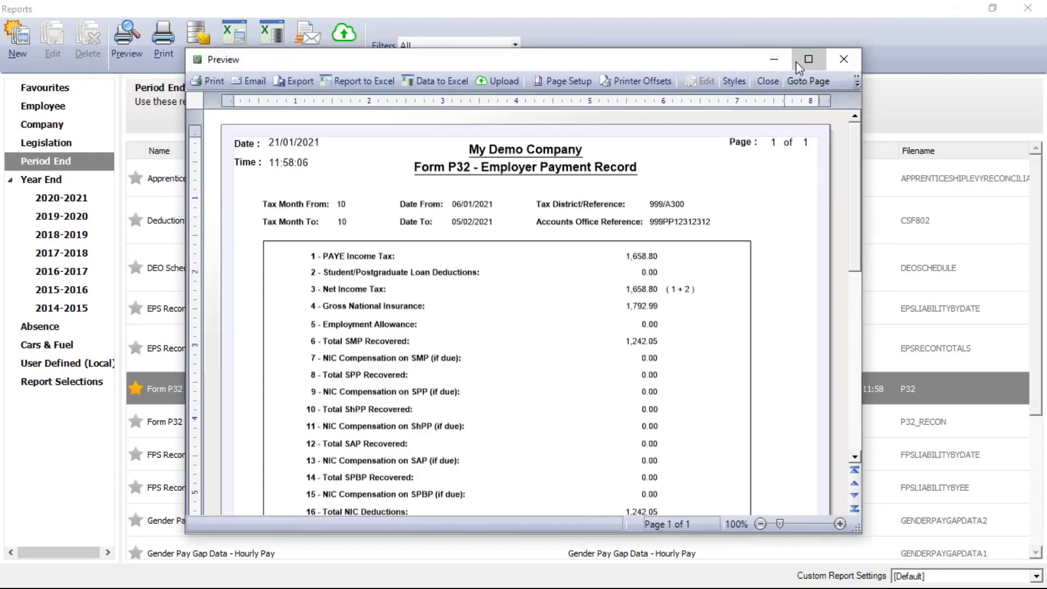
pyautogui.click(808, 60)
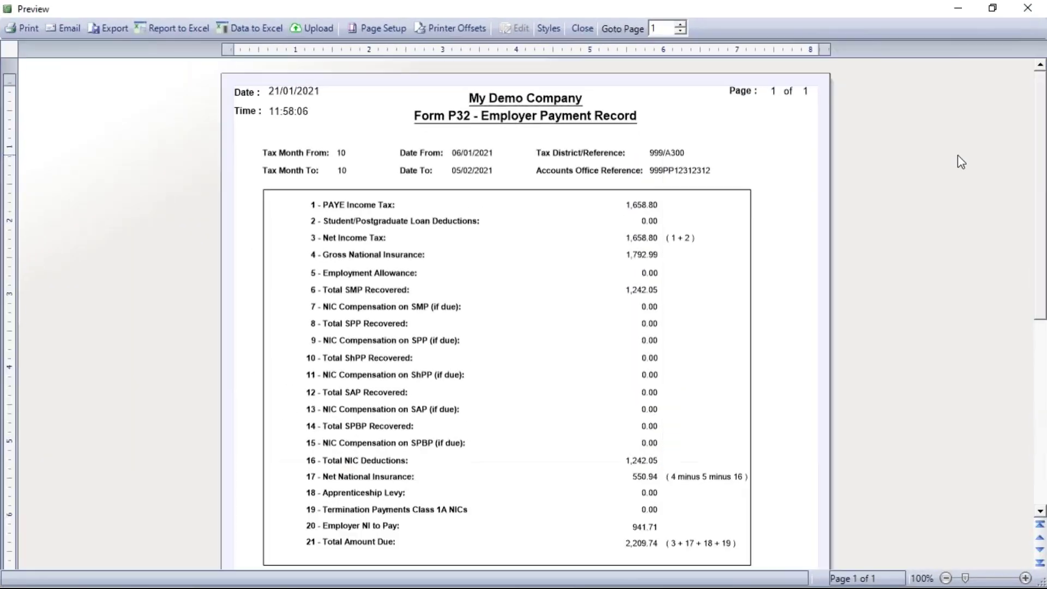
# - Enlarge the P32 preview, examine its figures and the note below them, and close the preview and the reports window
pyautogui.click(1010, 580)
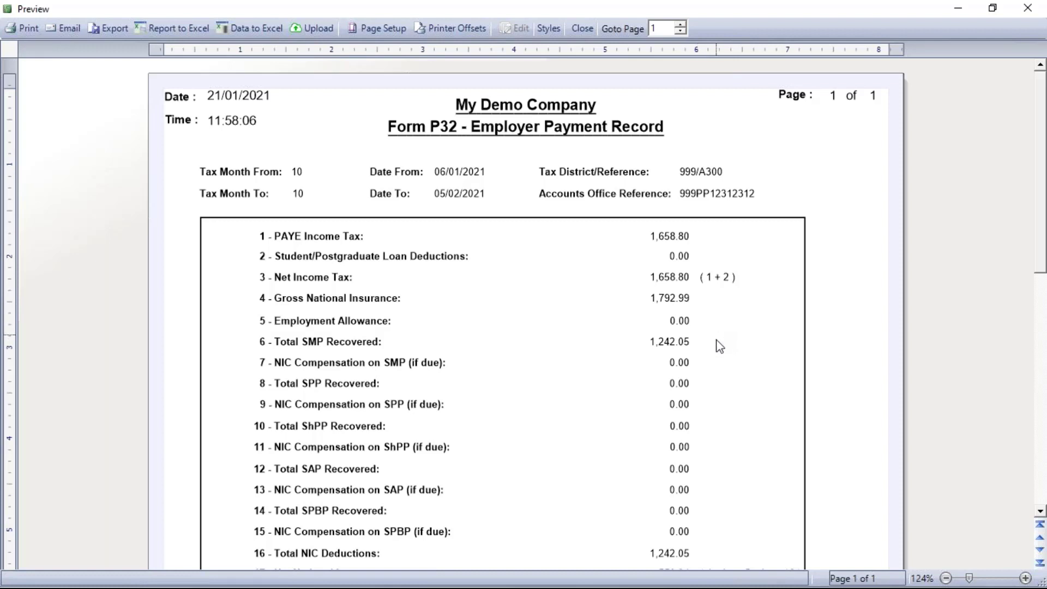
pyautogui.scroll(-3, 716, 343)
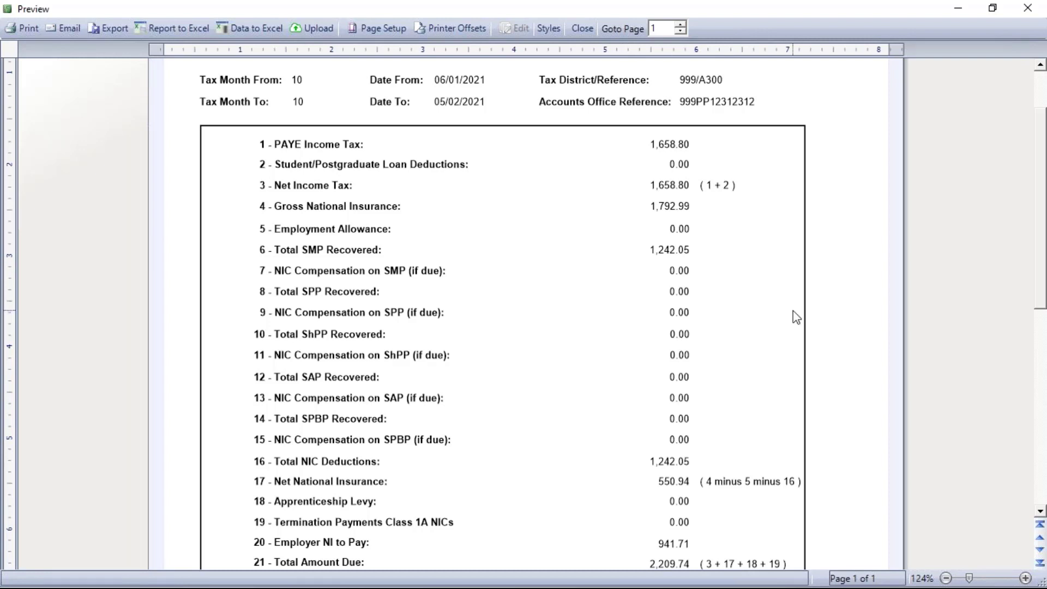
pyautogui.scroll(-3, 796, 318)
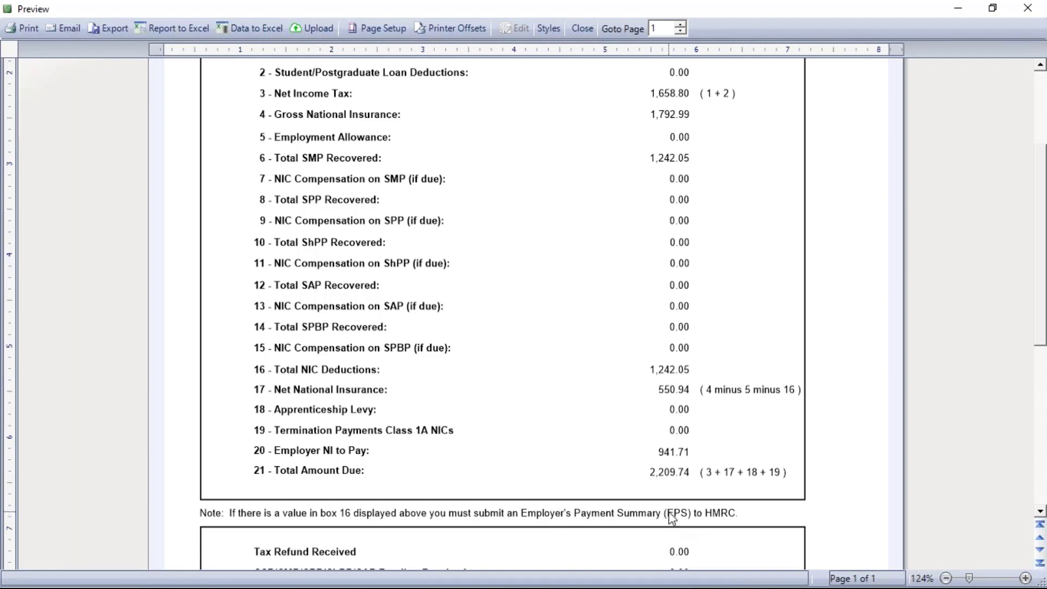
pyautogui.scroll(3, 679, 518)
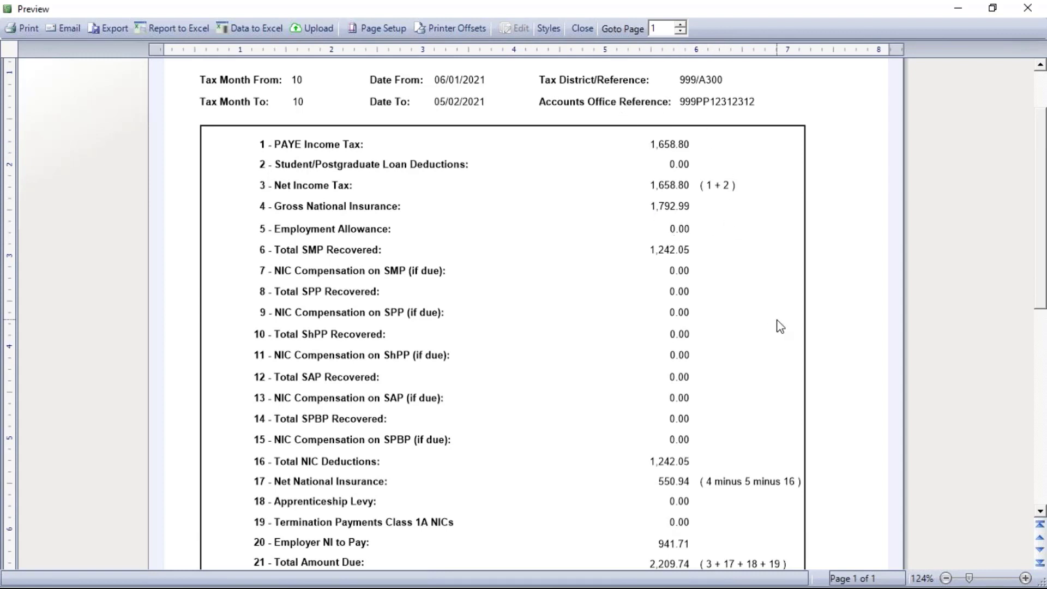
pyautogui.scroll(-3, 778, 324)
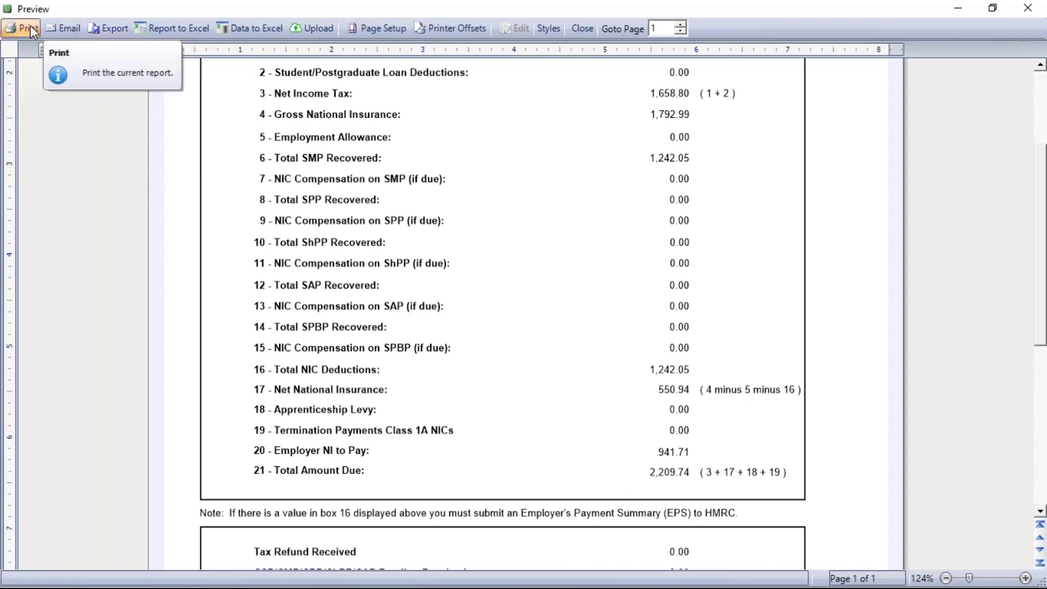
pyautogui.click(583, 28)
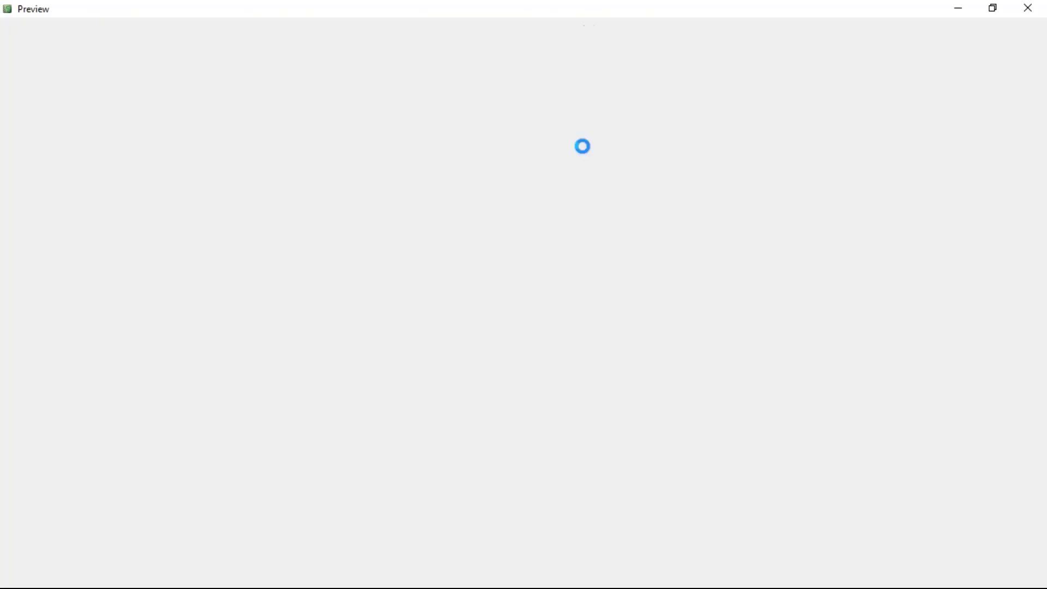
pyautogui.click(1027, 7)
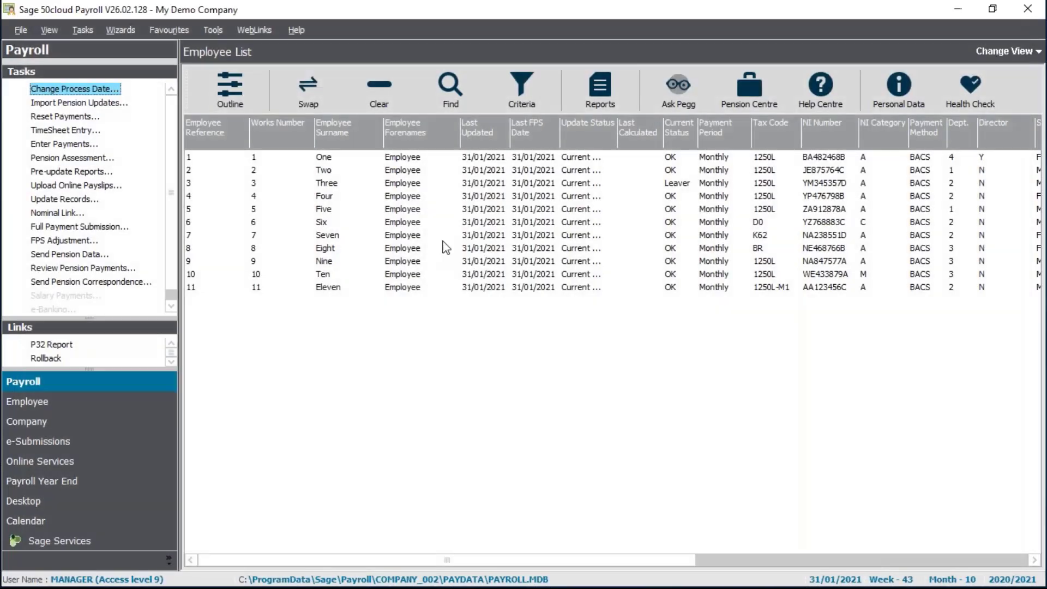
# - Review the HMRC Payments details and the 2020/2021 Tax/NICs payments in the company settings, and close the settings
pyautogui.click(109, 428)
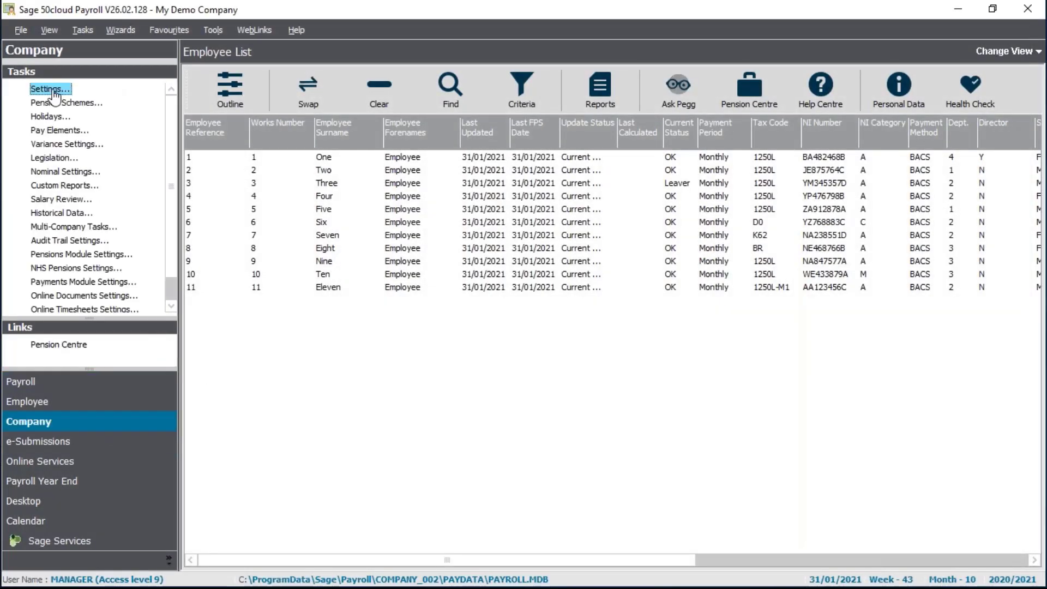
pyautogui.click(52, 89)
pyautogui.click(617, 141)
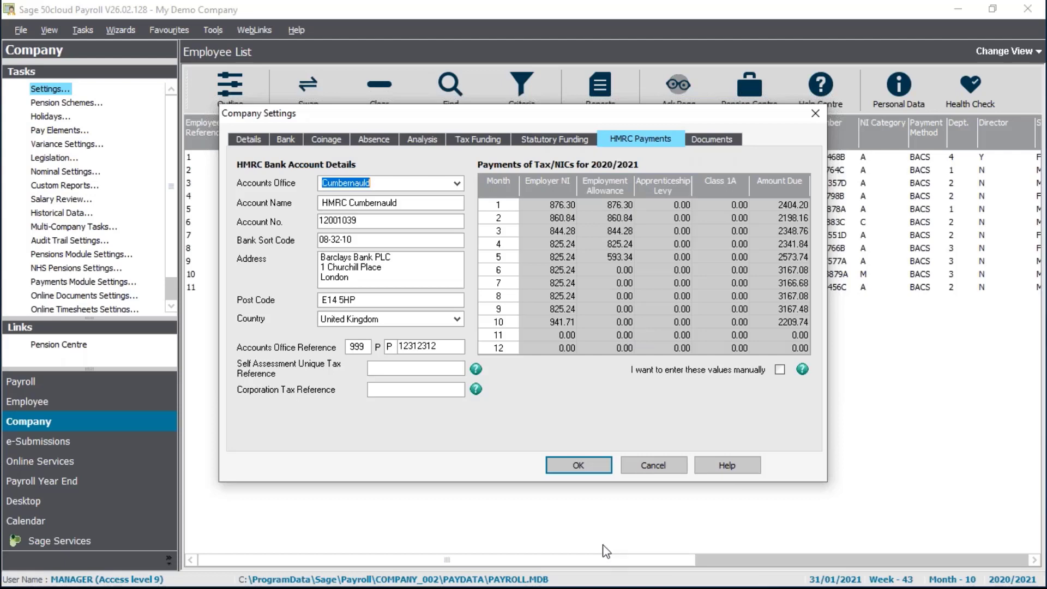
pyautogui.click(579, 466)
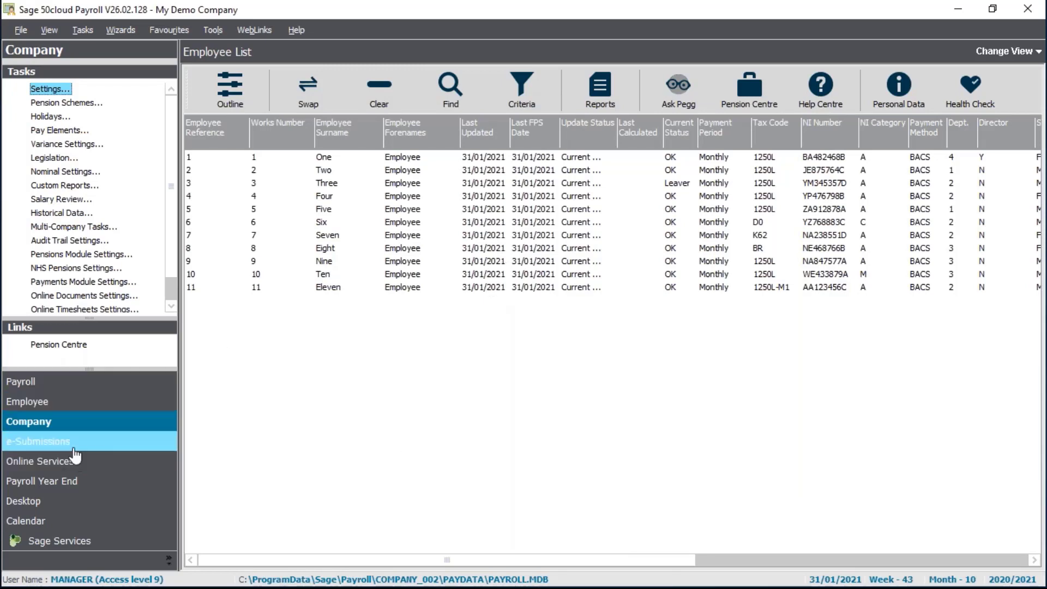
# - Locate the Employer Payment Summary among the payroll links, start it from the e-Submissions tasks, and choose adjusting the payment to HMRC
pyautogui.click(66, 389)
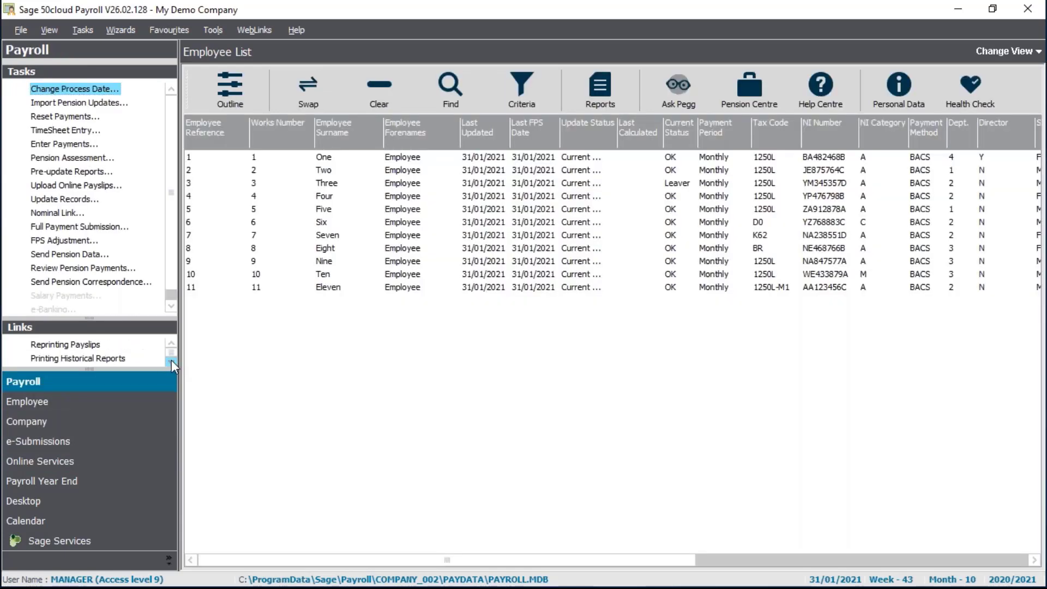
pyautogui.click(172, 362)
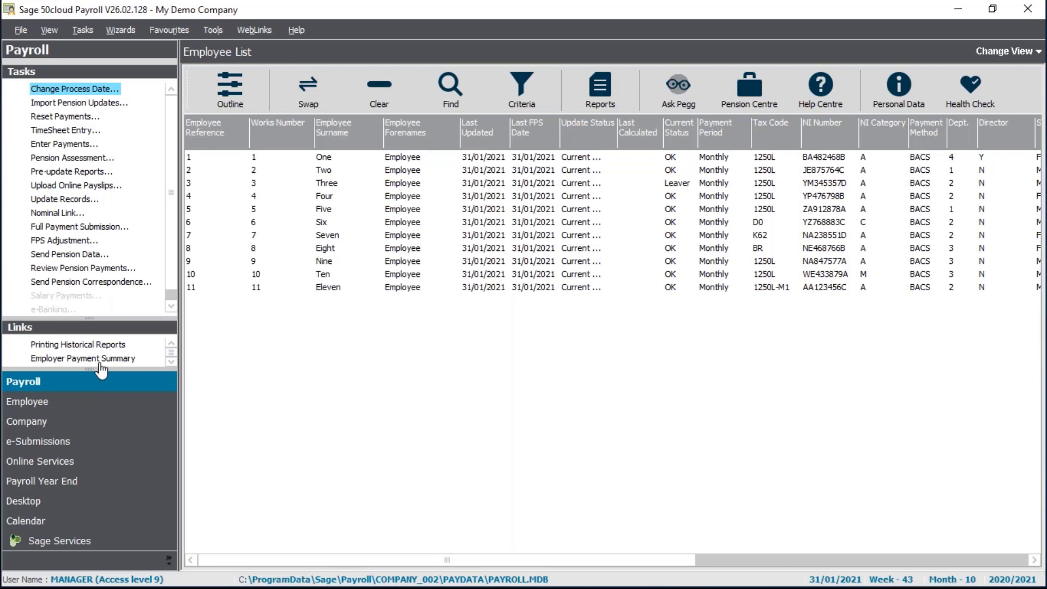
pyautogui.click(93, 451)
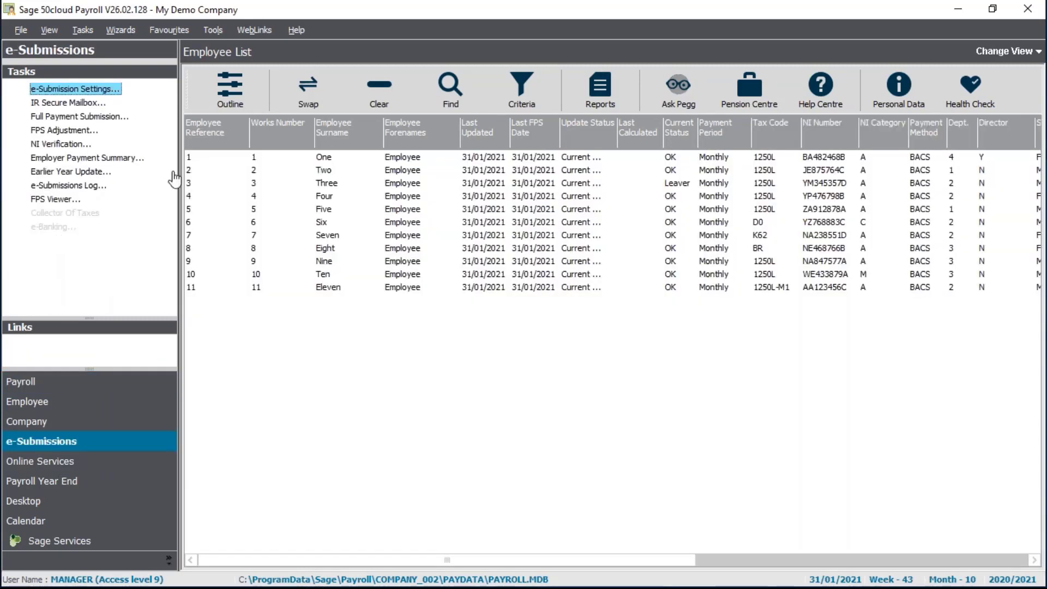
pyautogui.click(104, 159)
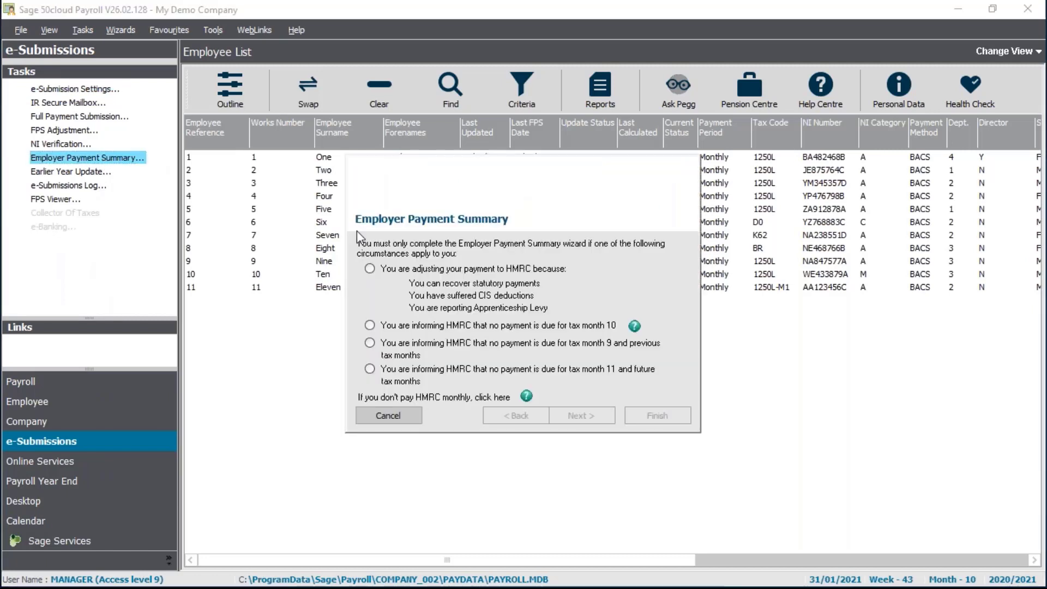
pyautogui.click(371, 269)
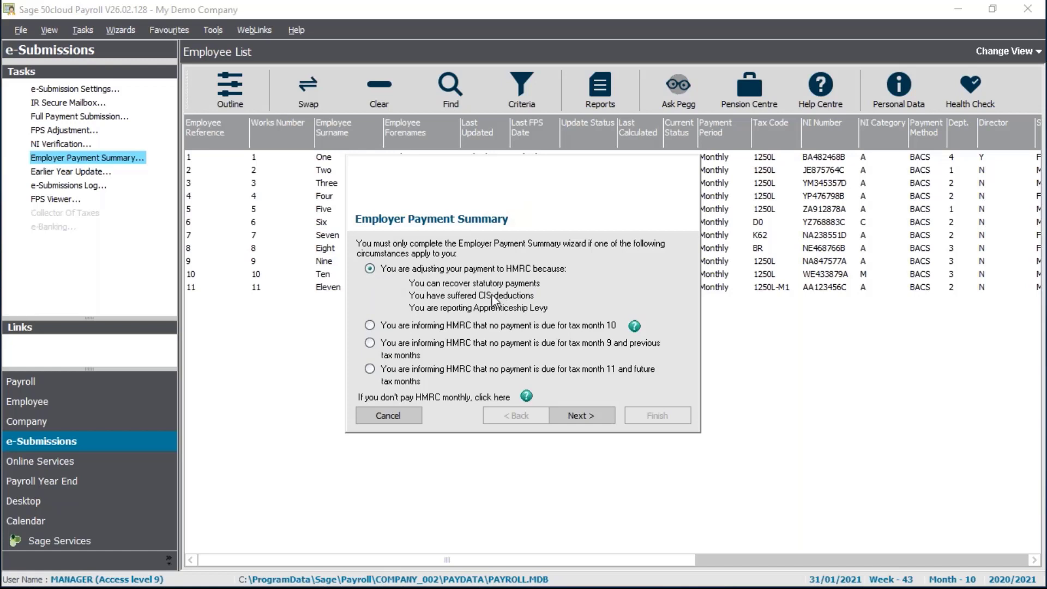
# - Accept the Employer Payment Summary's tax month, statutory recovery, CIS and apprenticeship levy values, and finish the wizard to start the submission
pyautogui.click(580, 418)
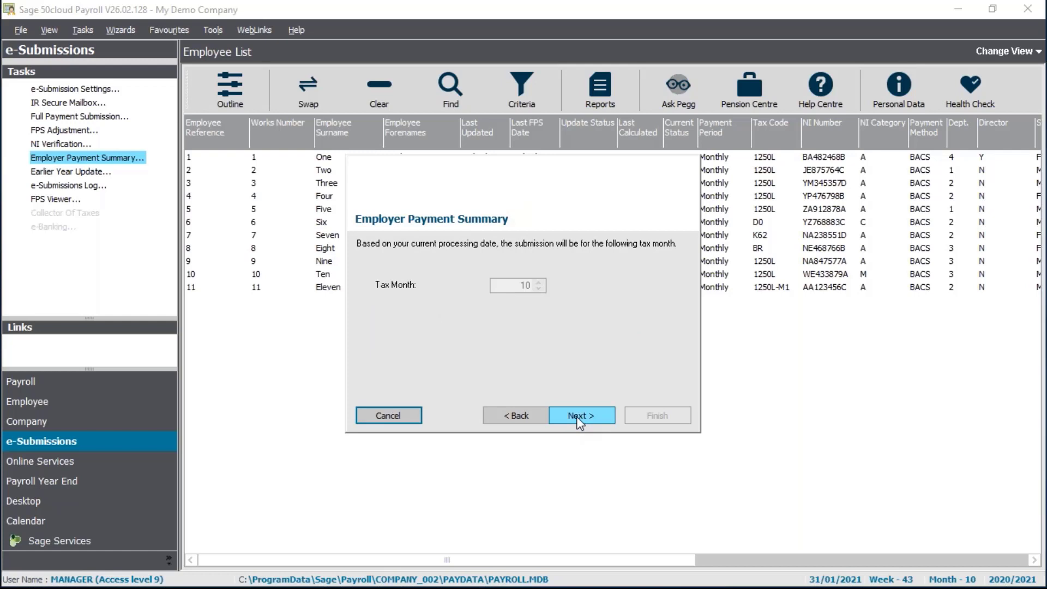
pyautogui.click(579, 418)
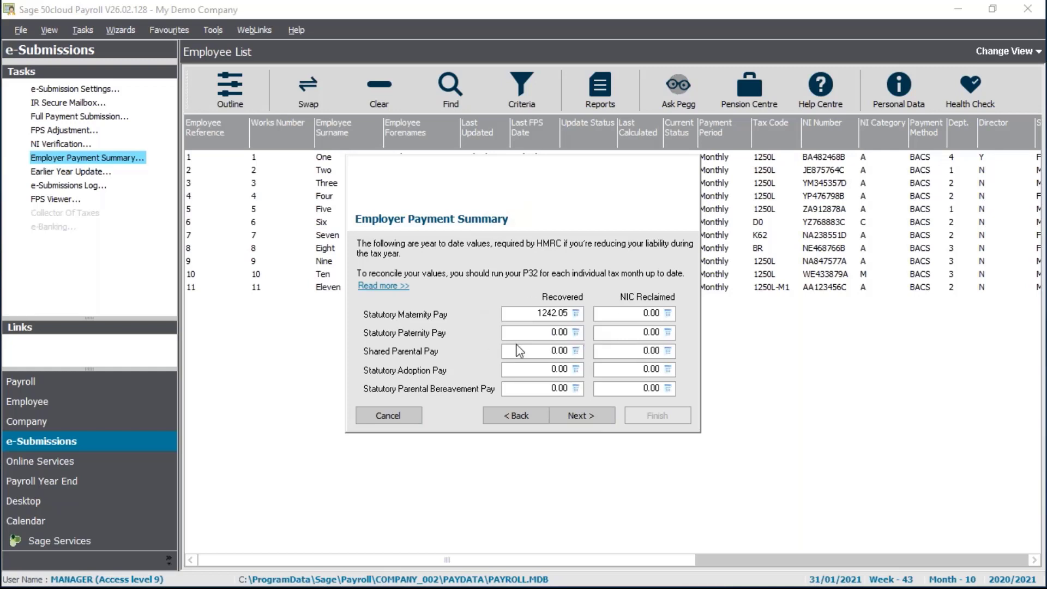
pyautogui.click(574, 418)
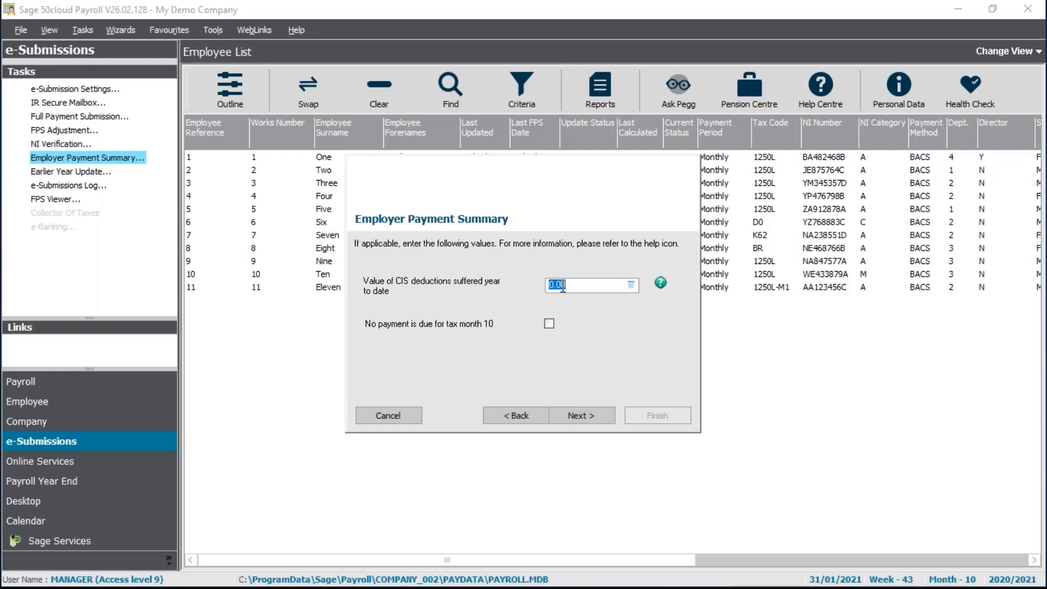
pyautogui.click(571, 416)
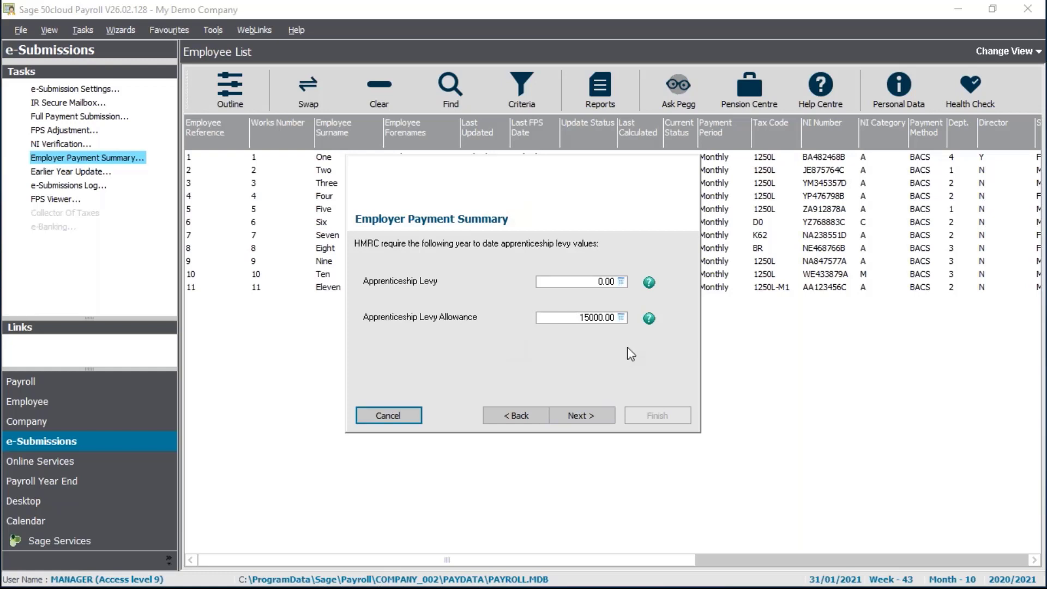
pyautogui.click(589, 418)
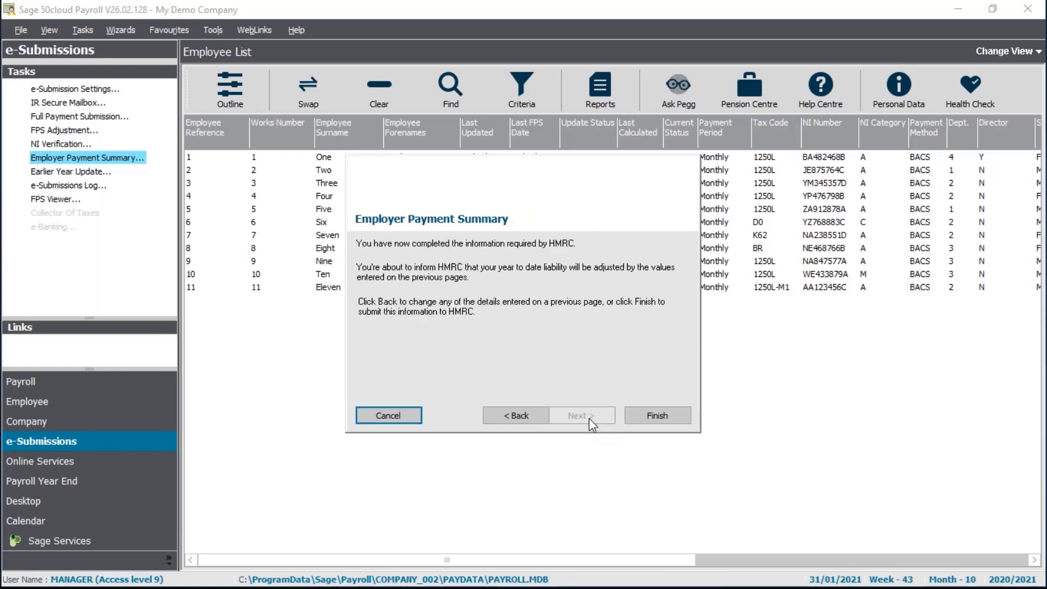
pyautogui.click(640, 413)
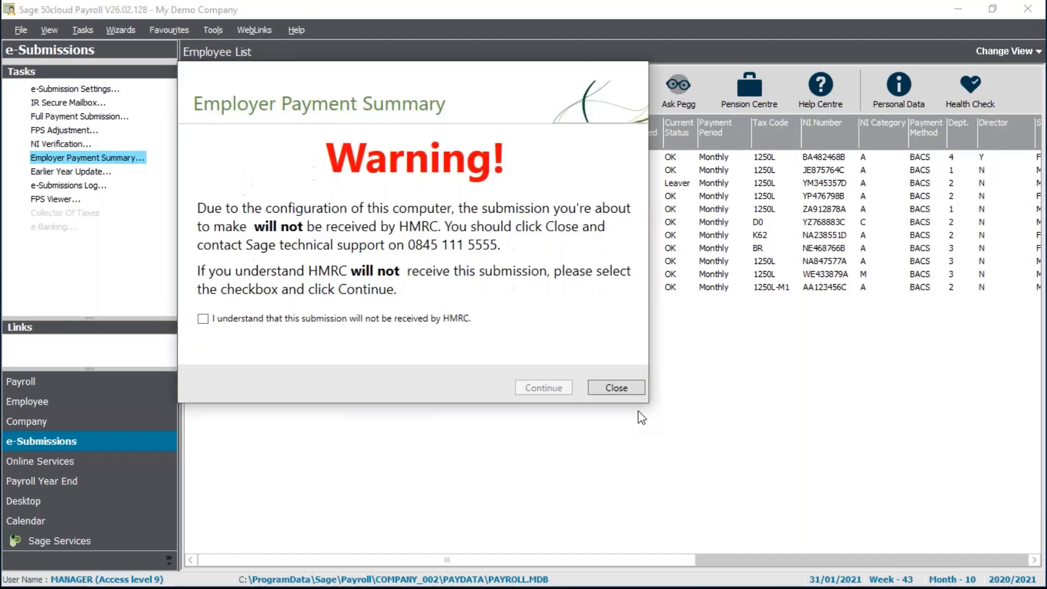
# - Acknowledge that HMRC will not receive the submission, confirm the notice and credentials, submit the Employer Payment Summary, and close the wizard
pyautogui.click(342, 320)
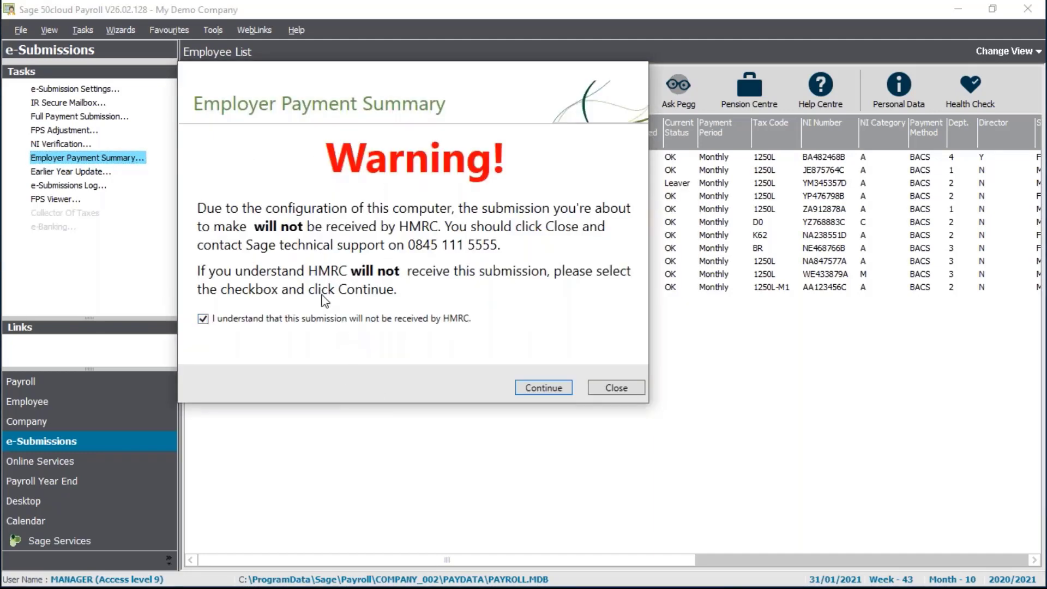
pyautogui.click(543, 388)
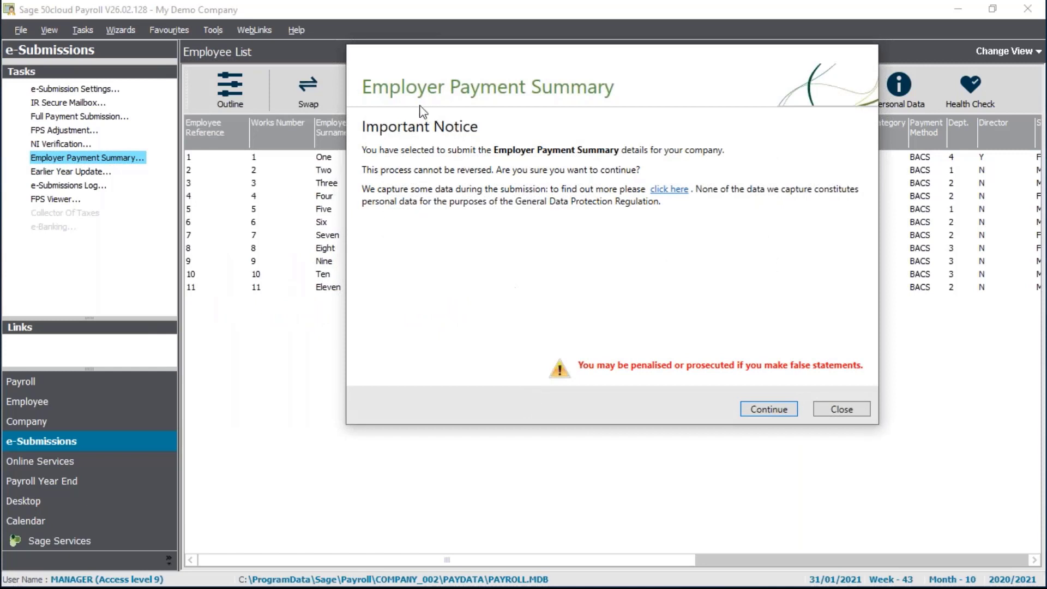
pyautogui.click(766, 410)
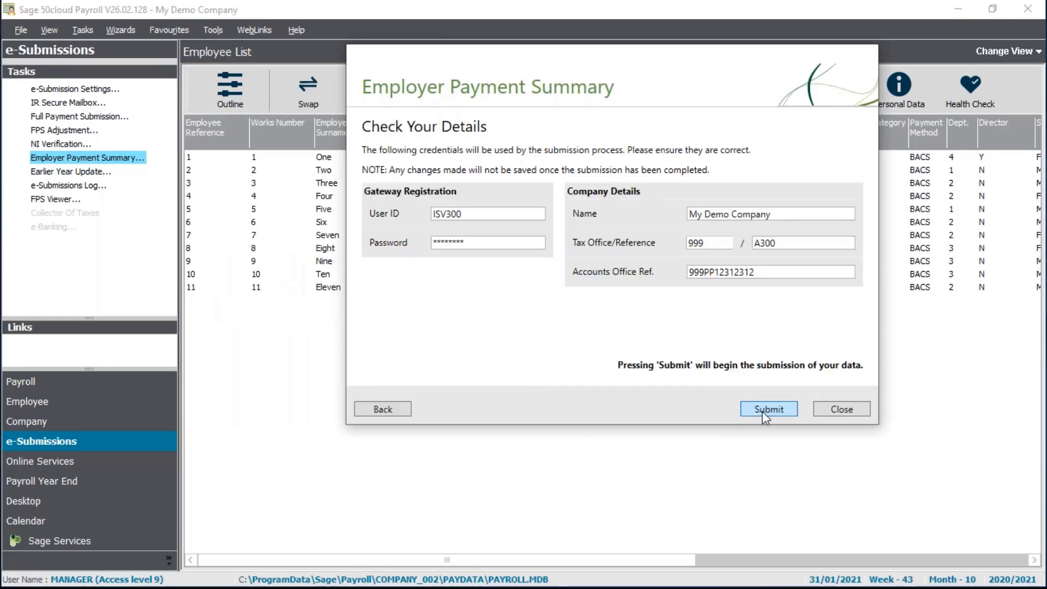
pyautogui.click(766, 410)
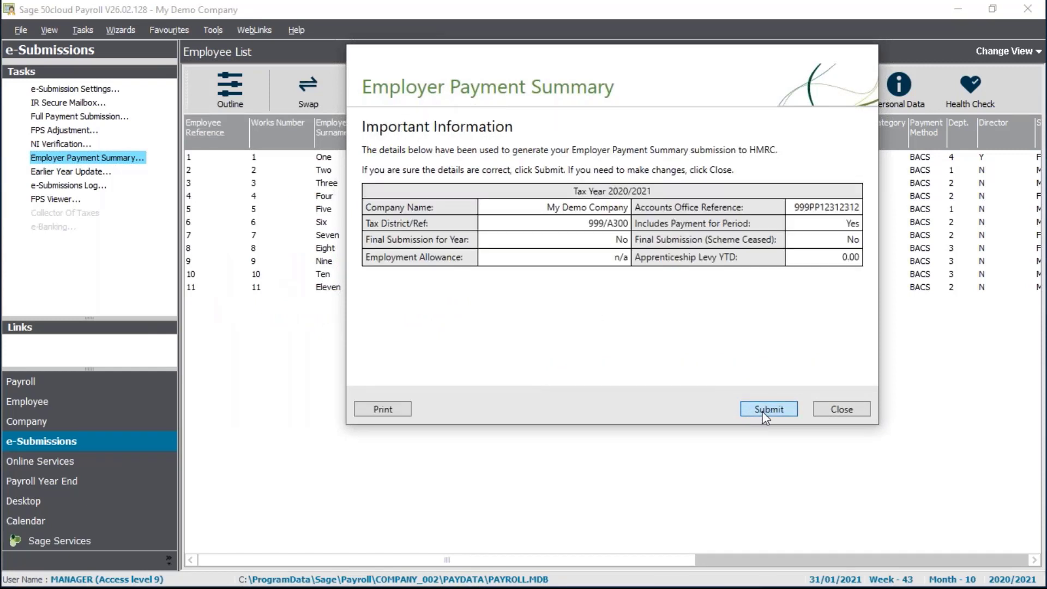
pyautogui.click(767, 410)
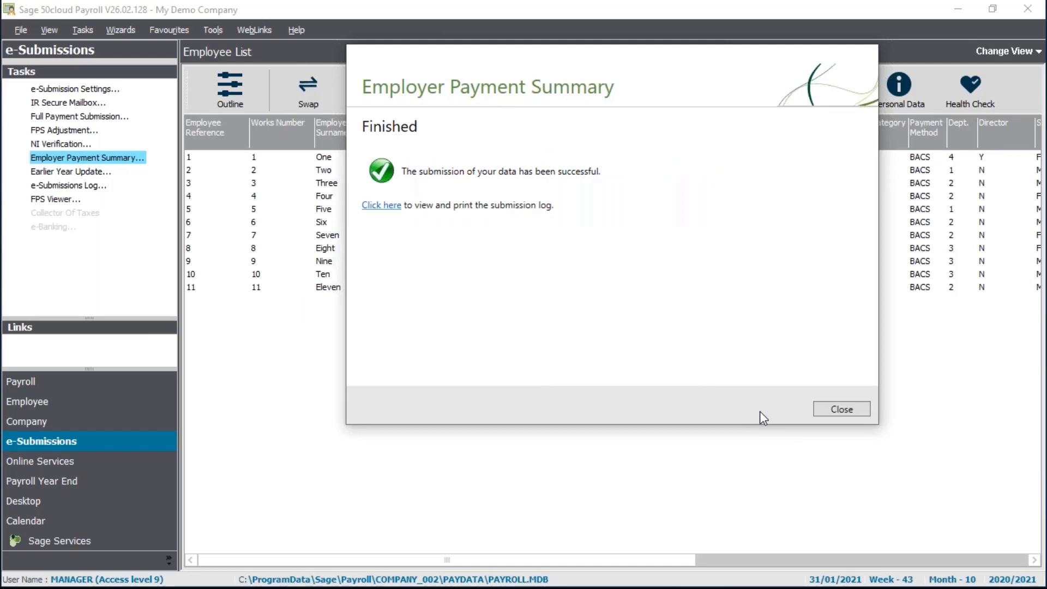
pyautogui.click(845, 411)
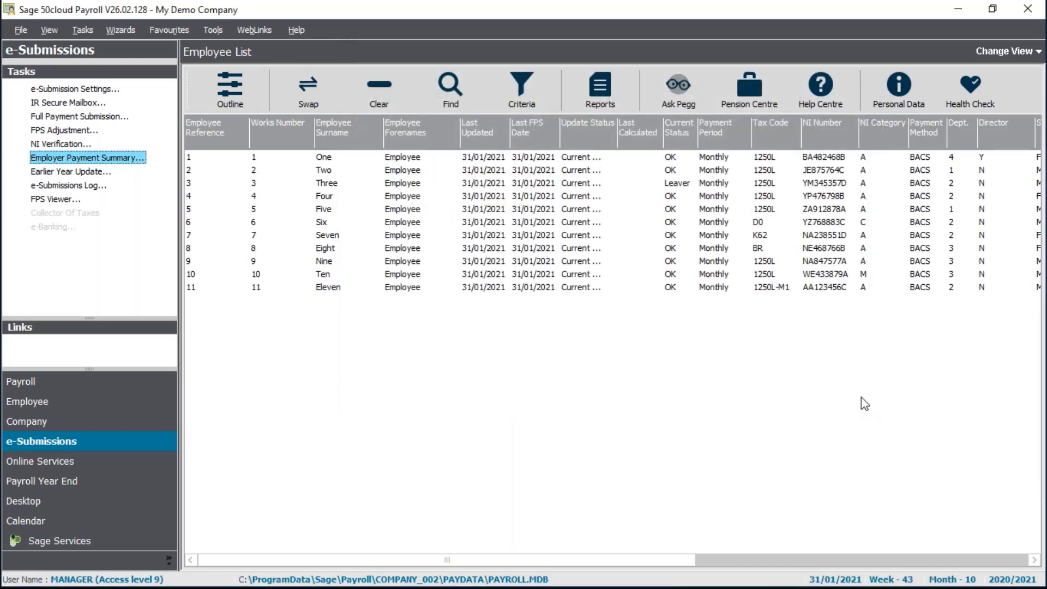
# - Review the latest EPS entry's additional details in the e-Submissions log, including HMRC payment adjustments and apprenticeship levy, and close the log
pyautogui.click(76, 187)
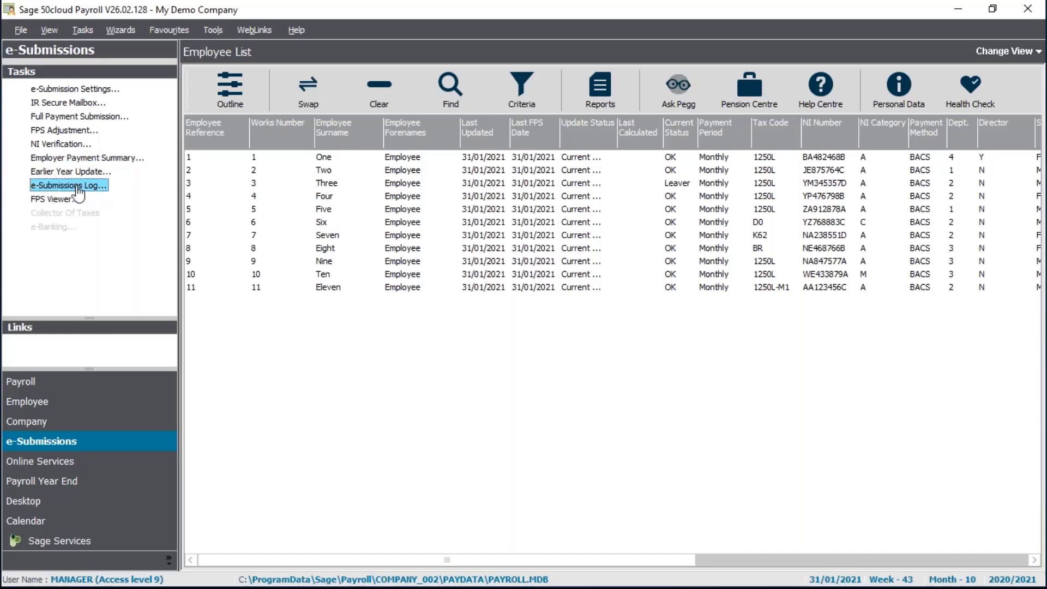
pyautogui.doubleClick(354, 297)
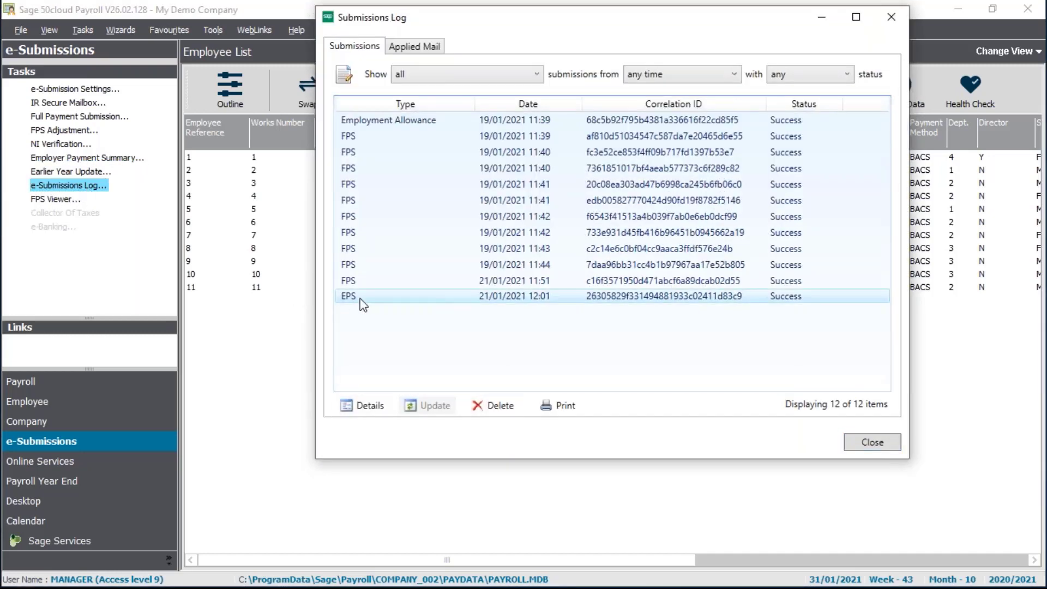
pyautogui.click(440, 172)
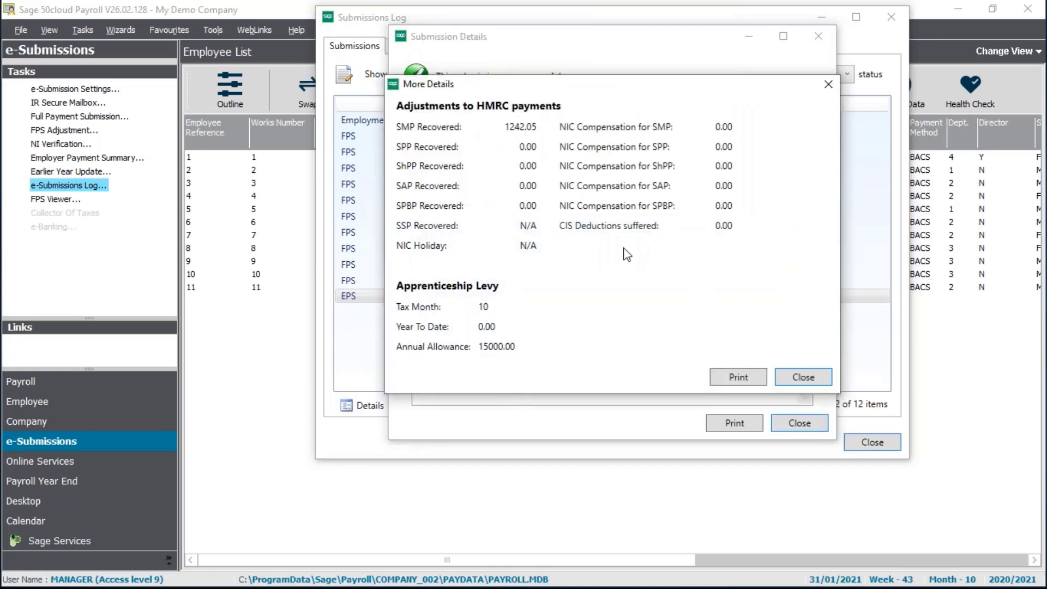
pyautogui.click(808, 385)
pyautogui.click(801, 423)
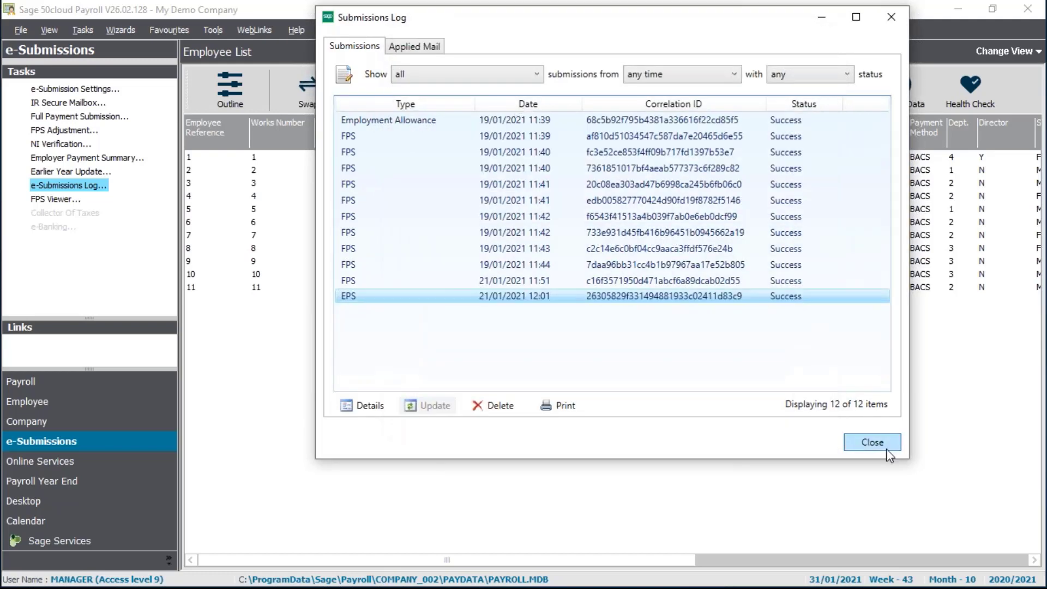
pyautogui.click(888, 451)
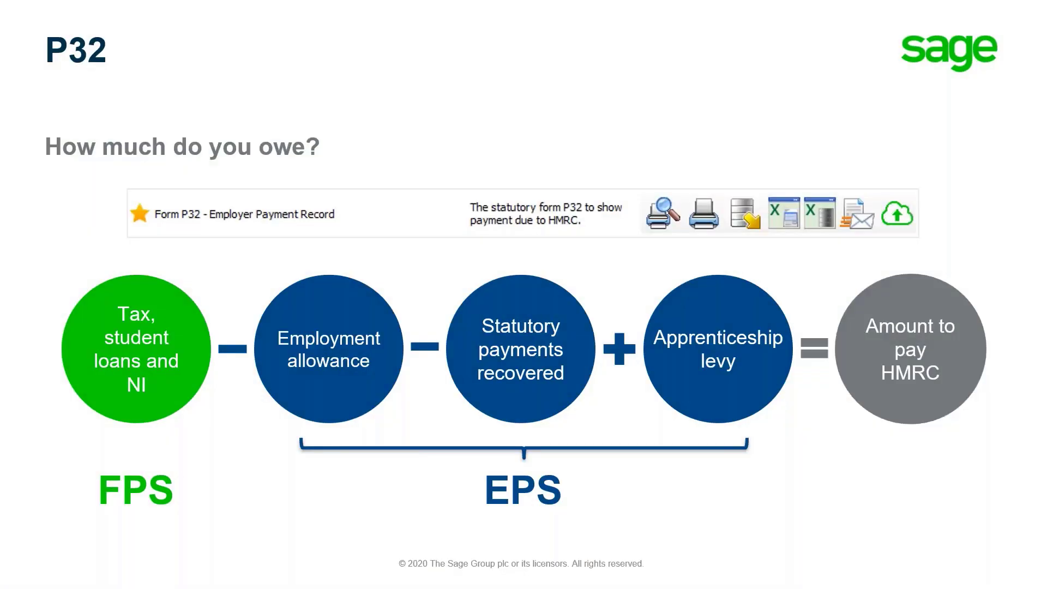
pyautogui.press('Right')
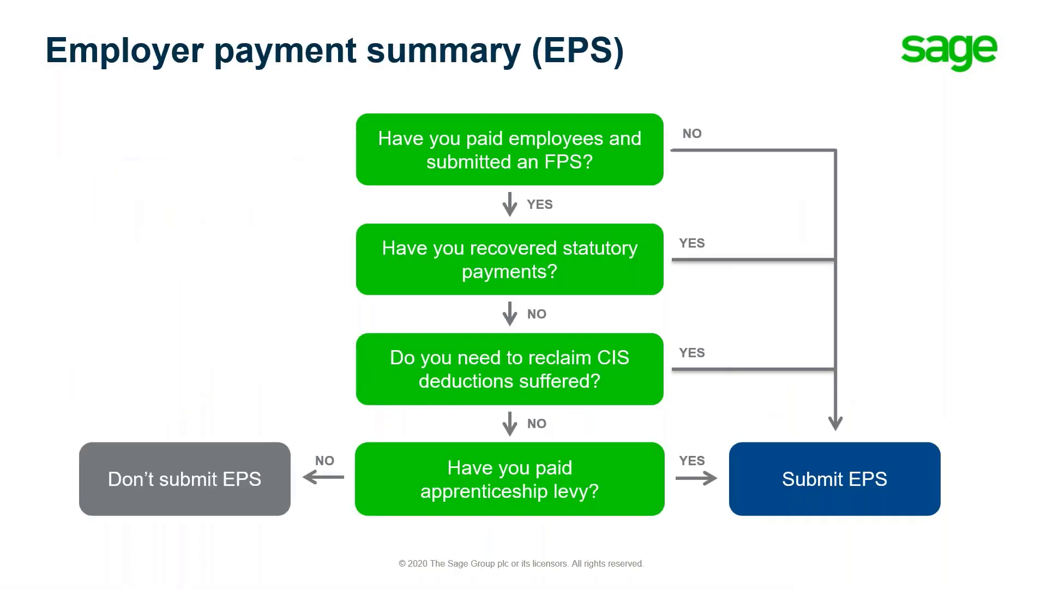